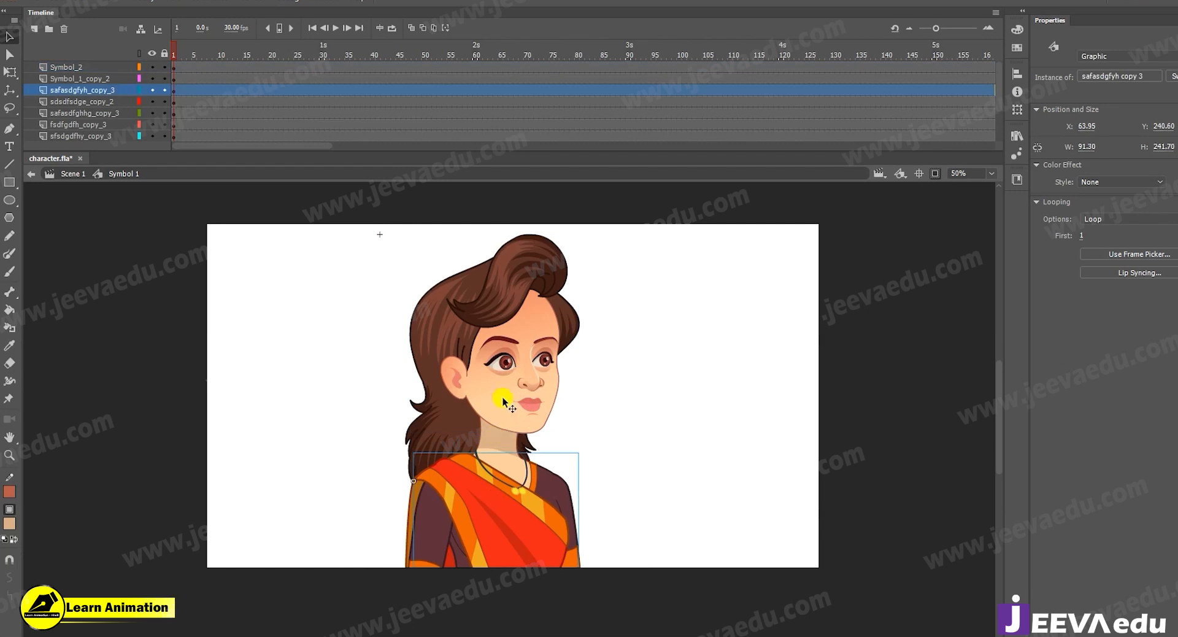
Open the character's head symbol for editing and select the mouth instance.
{"action": "key", "text": "ctrl+space"}
{"action": "left_click", "coordinate": [516, 401], "text": "ctrl"}
{"action": "double_click", "coordinate": [523, 421]}
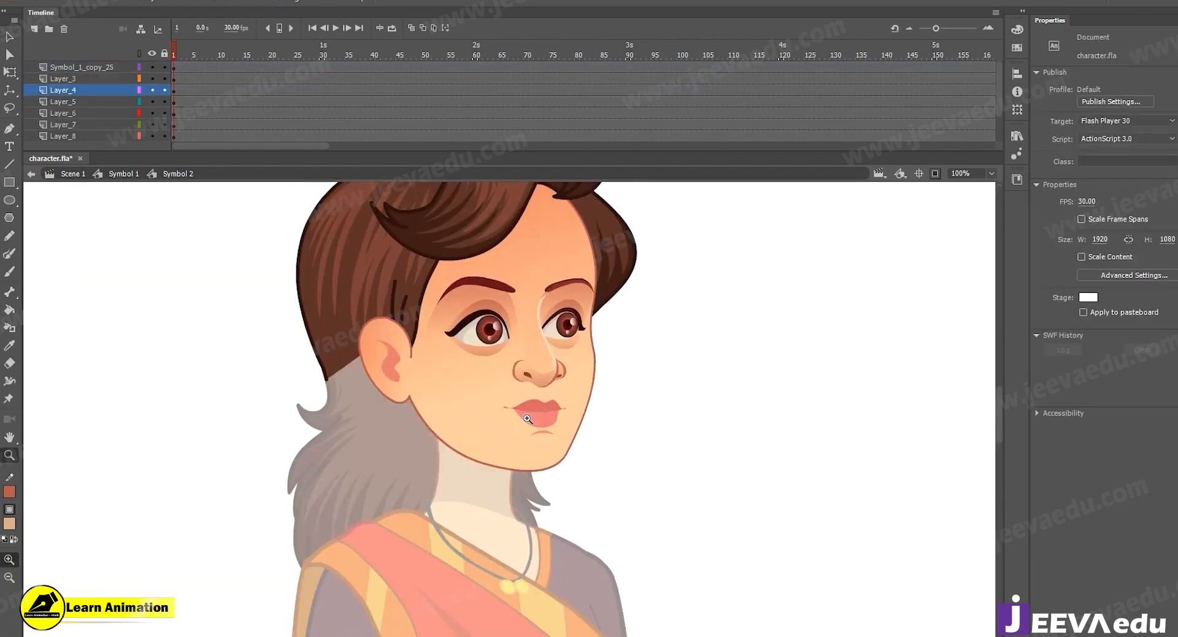
{"action": "left_click", "coordinate": [524, 421], "text": "ctrl"}
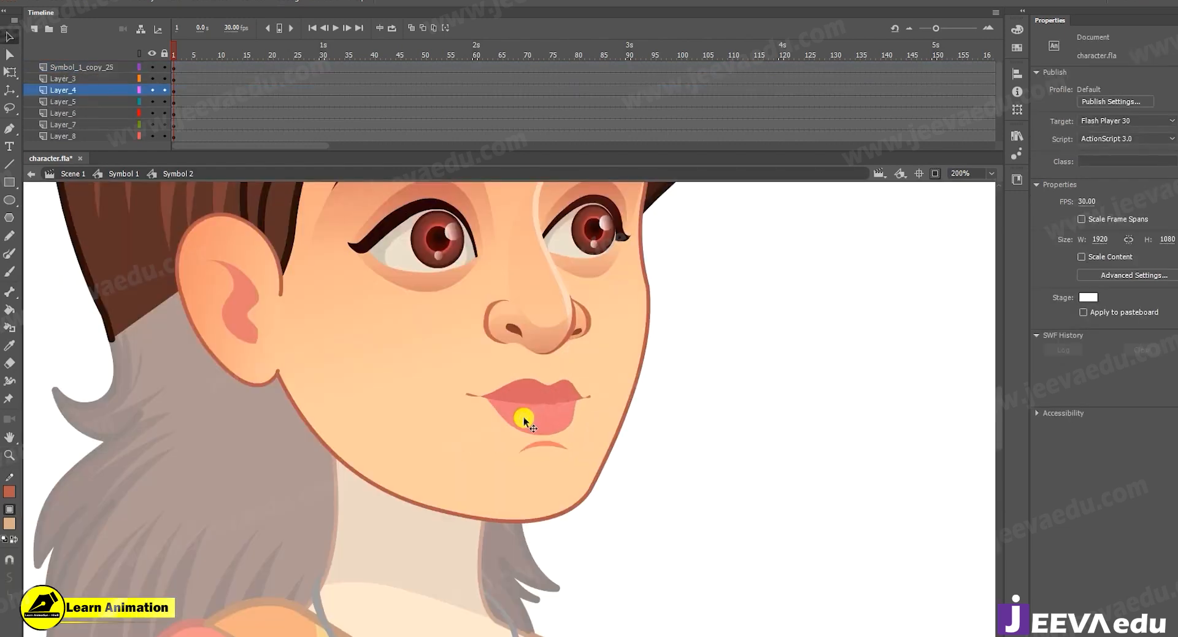
{"action": "left_click", "coordinate": [516, 393], "text": "ctrl+alt"}
{"action": "left_click_drag", "start_coordinate": [520, 405], "coordinate": [524, 430]}
{"action": "key", "text": "v"}
{"action": "left_click", "coordinate": [528, 460]}
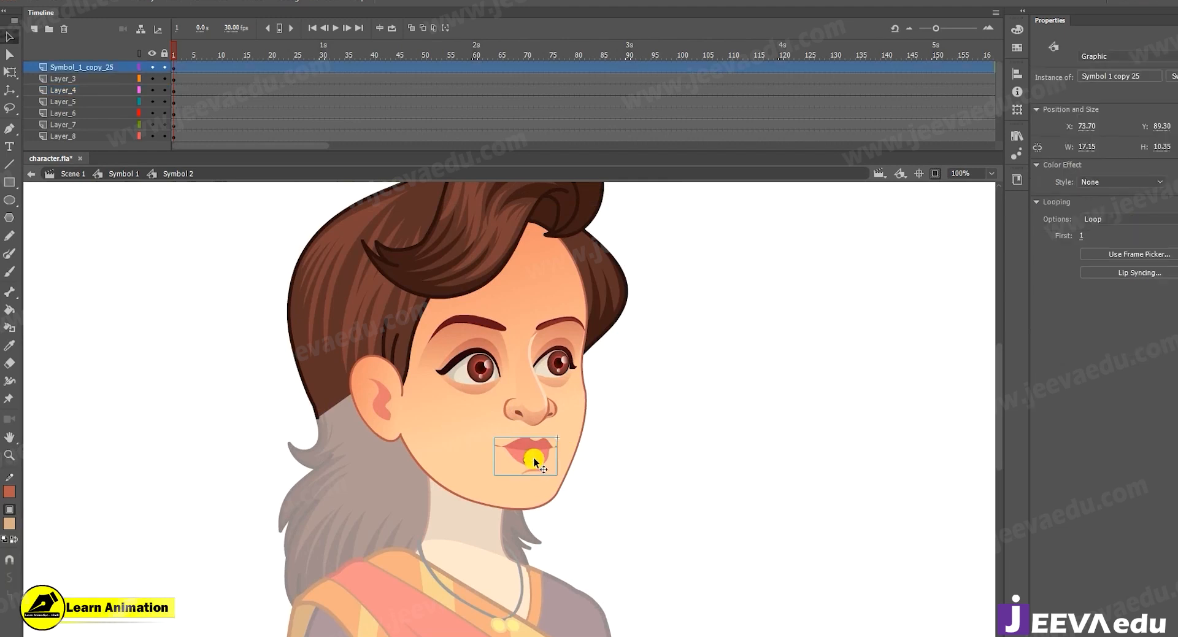
Open the mouth symbol, examine the graphic instance nested inside it, and return to the head symbol.
{"action": "double_click", "coordinate": [534, 462]}
{"action": "key", "text": "z"}
{"action": "left_click", "coordinate": [525, 453]}
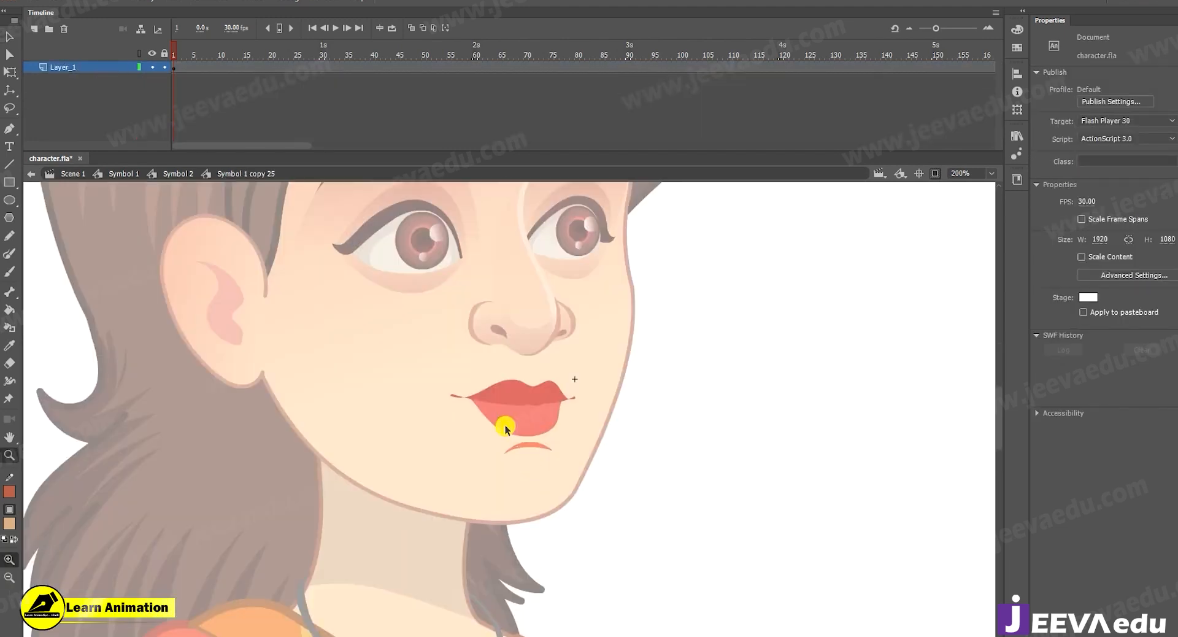
{"action": "key", "text": "v"}
{"action": "left_click", "coordinate": [508, 423]}
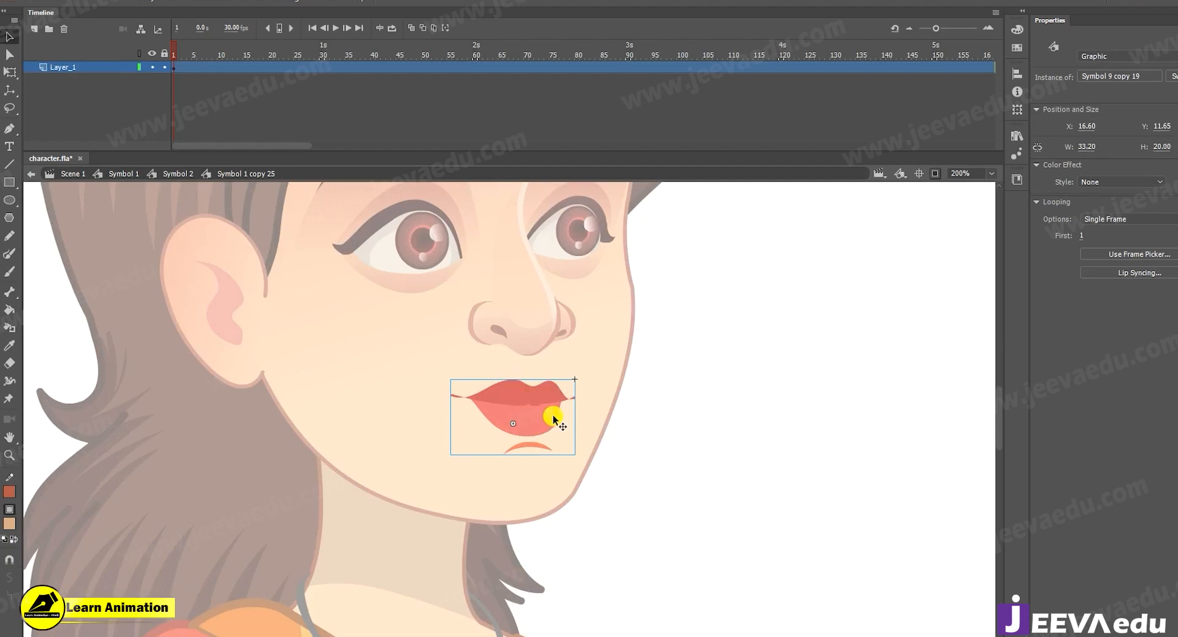
{"action": "double_click", "coordinate": [631, 447]}
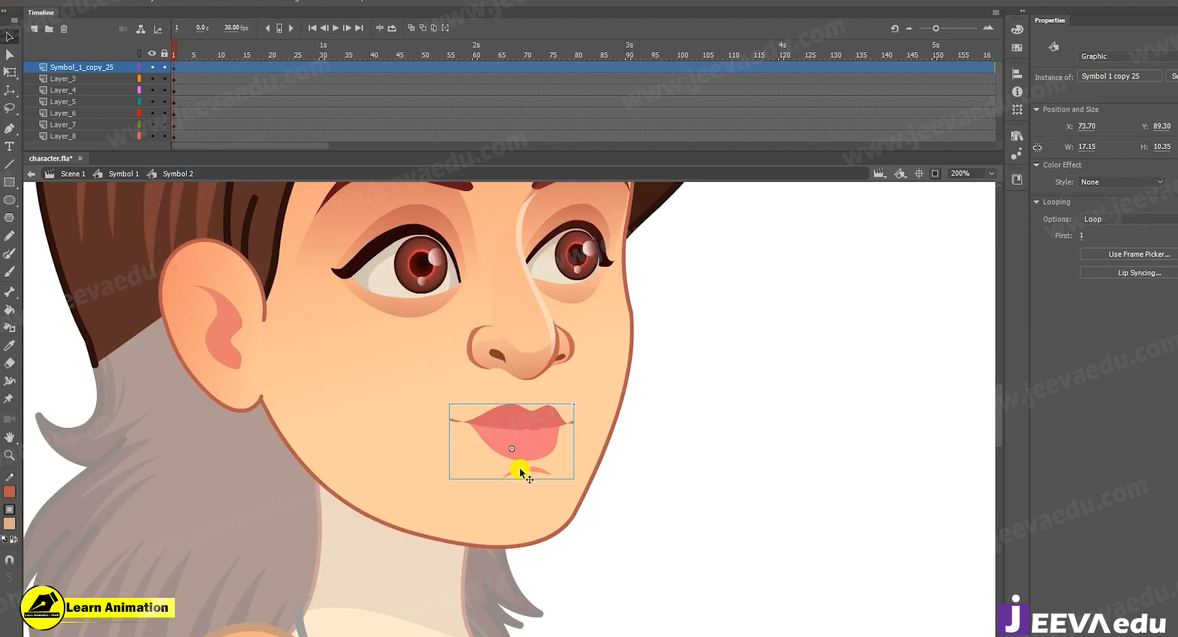
Reopen the mouth symbol, check the nested lip graphic's looping option, and open that graphic for editing.
{"action": "double_click", "coordinate": [529, 430]}
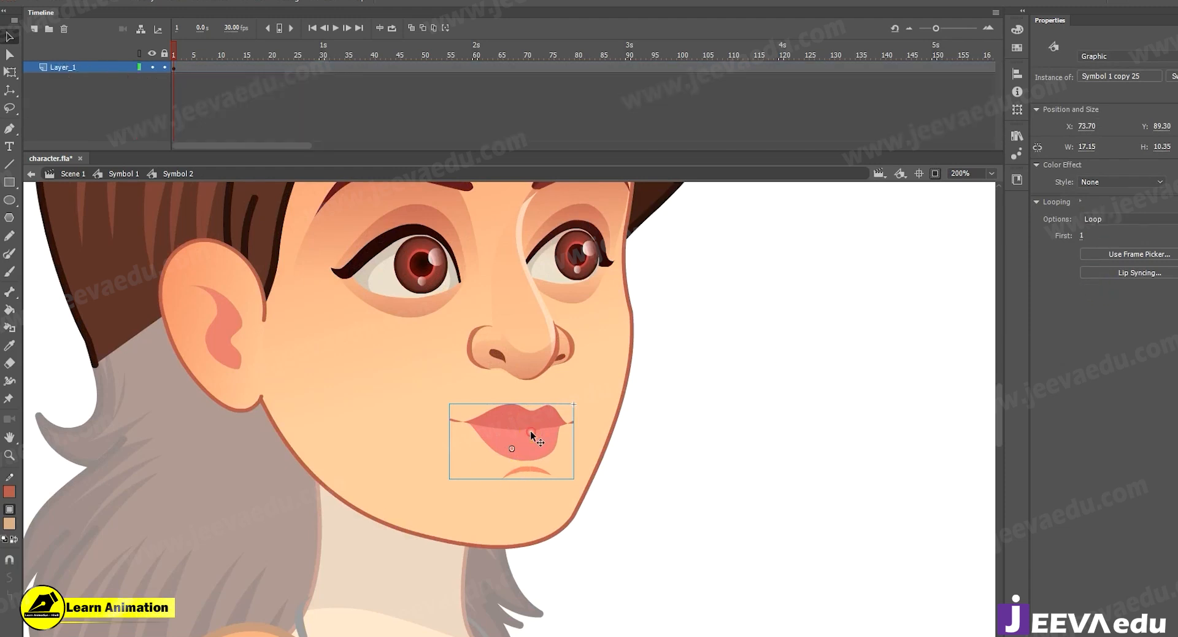
{"action": "left_click", "coordinate": [520, 426]}
{"action": "left_click", "coordinate": [1104, 219]}
{"action": "left_click", "coordinate": [1104, 223]}
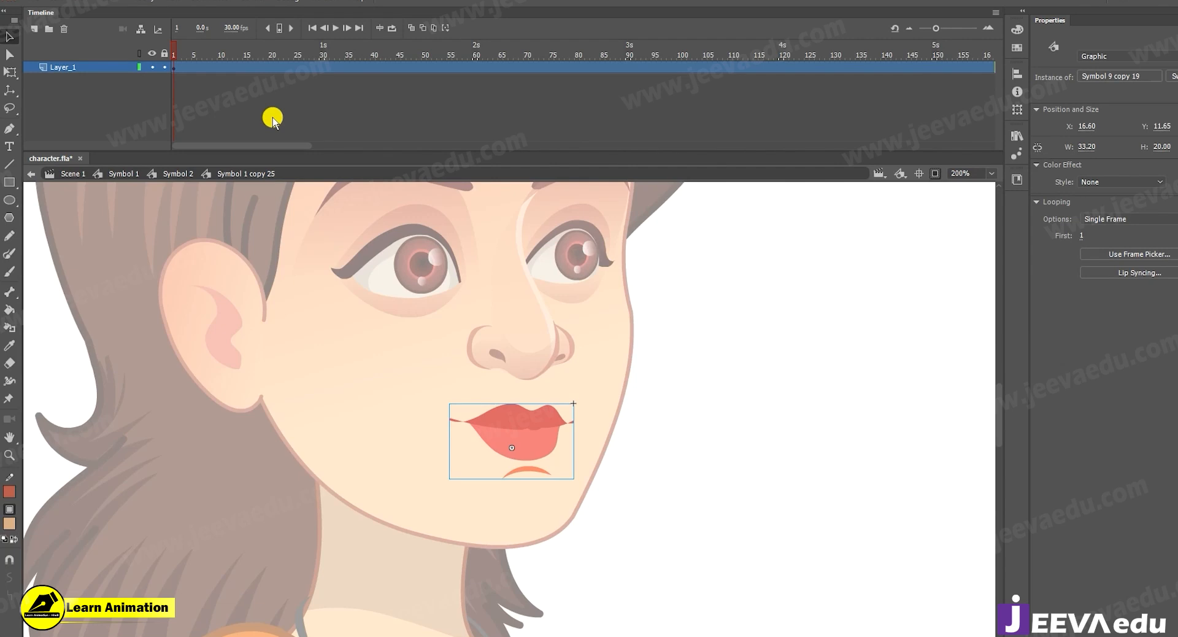
{"action": "double_click", "coordinate": [531, 440]}
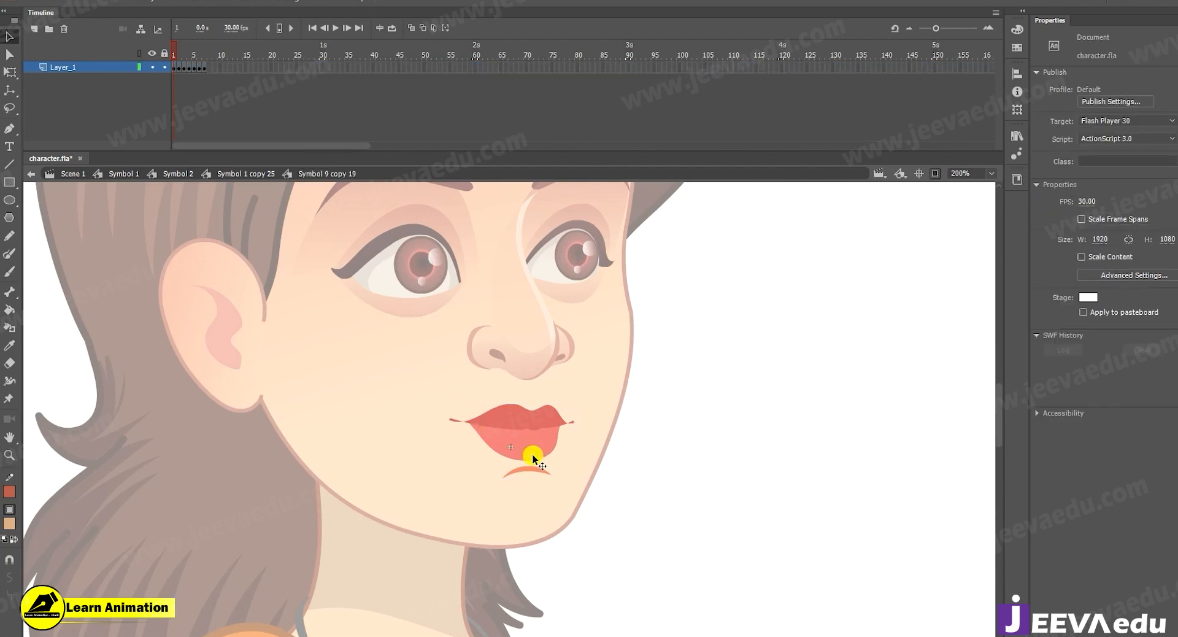
Widen the timeline frames and compare the mouth shapes drawn on frames 1 and 2.
{"action": "key", "text": "z"}
{"action": "left_click", "coordinate": [518, 440]}
{"action": "left_click_drag", "start_coordinate": [529, 432], "coordinate": [485, 448]}
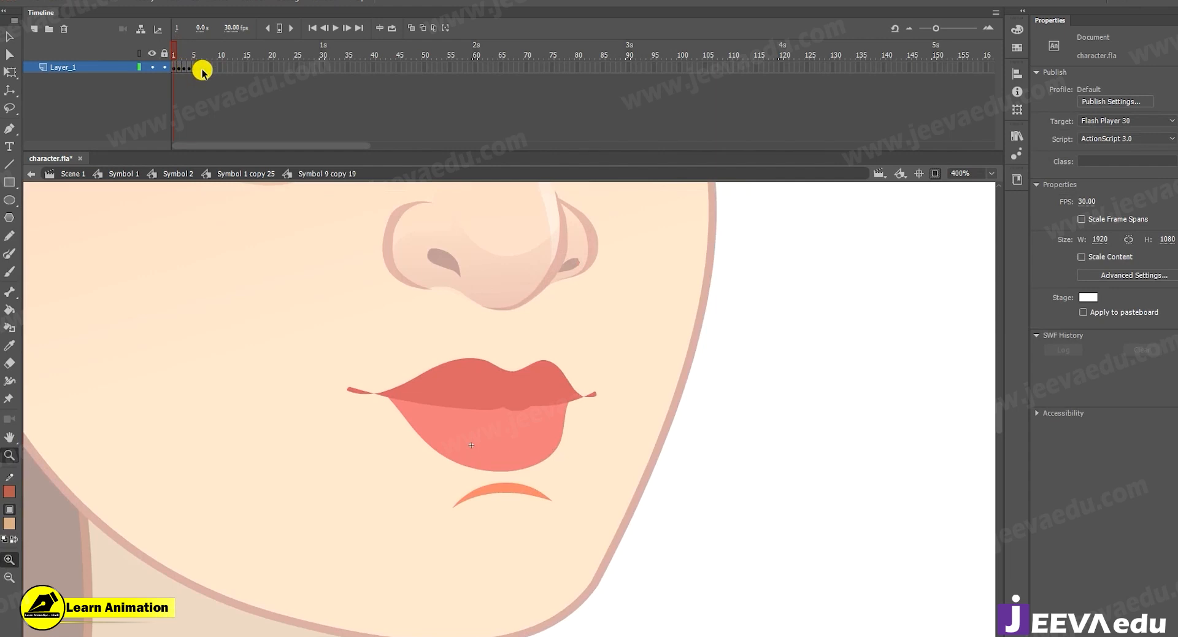
{"action": "left_click_drag", "start_coordinate": [936, 31], "coordinate": [947, 32]}
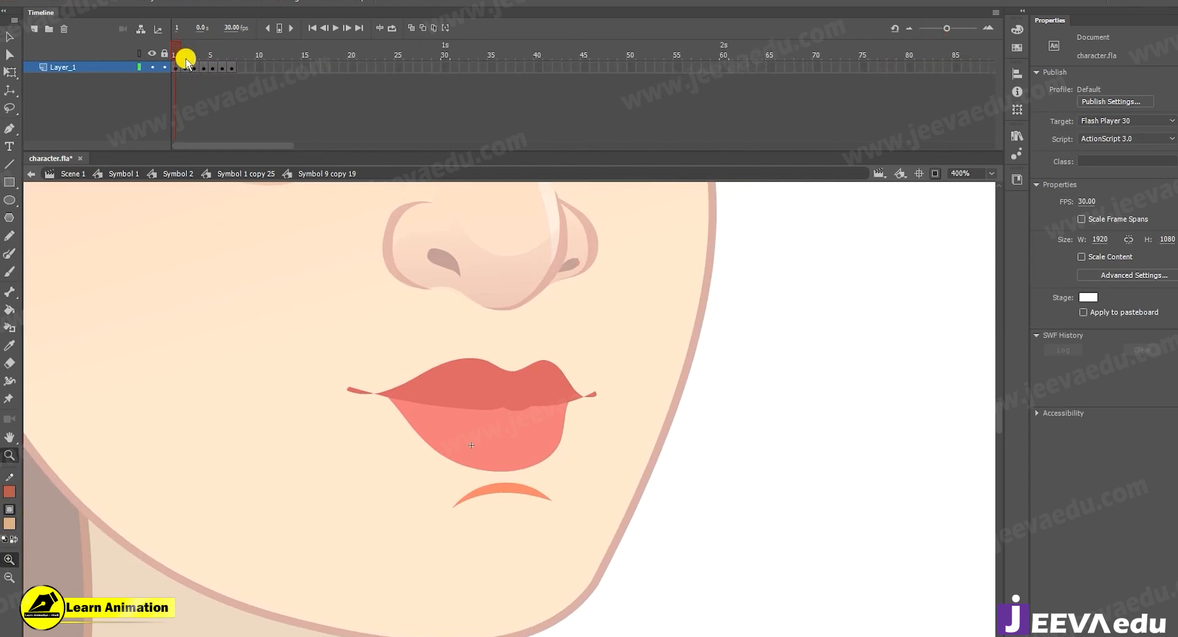
{"action": "mouse_move", "coordinate": [182, 58]}
{"action": "left_mouse_down"}
{"action": "mouse_move", "coordinate": [230, 57]}
{"action": "mouse_move", "coordinate": [163, 66]}
{"action": "mouse_move", "coordinate": [233, 64]}
{"action": "mouse_move", "coordinate": [167, 61]}
{"action": "left_mouse_up"}
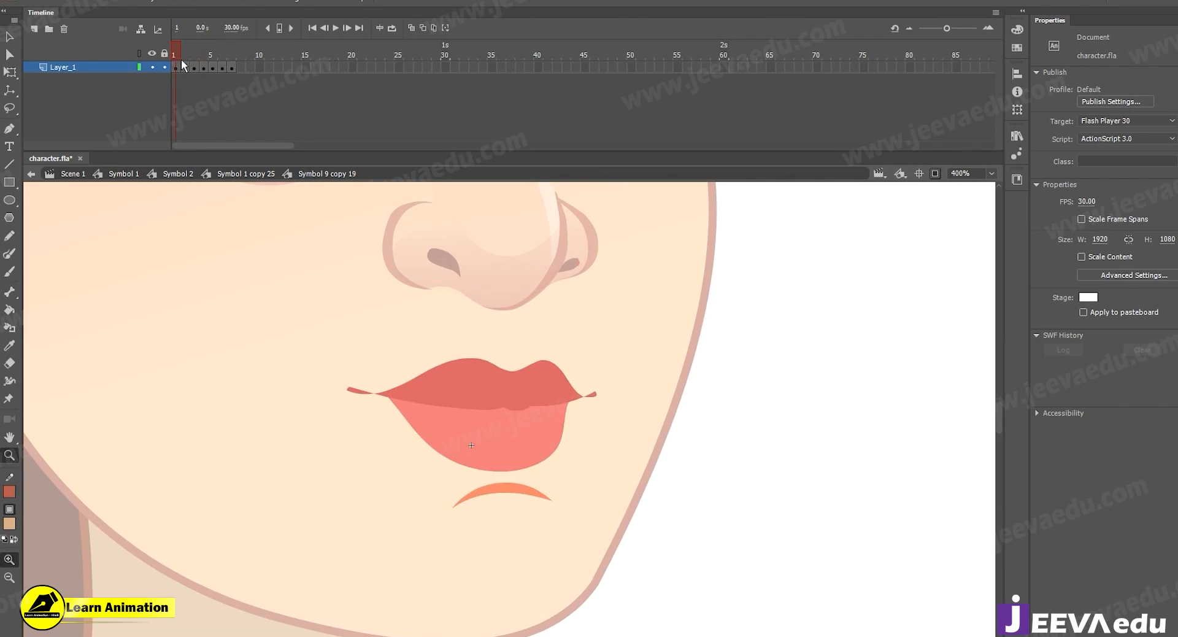
{"action": "left_click", "coordinate": [184, 64]}
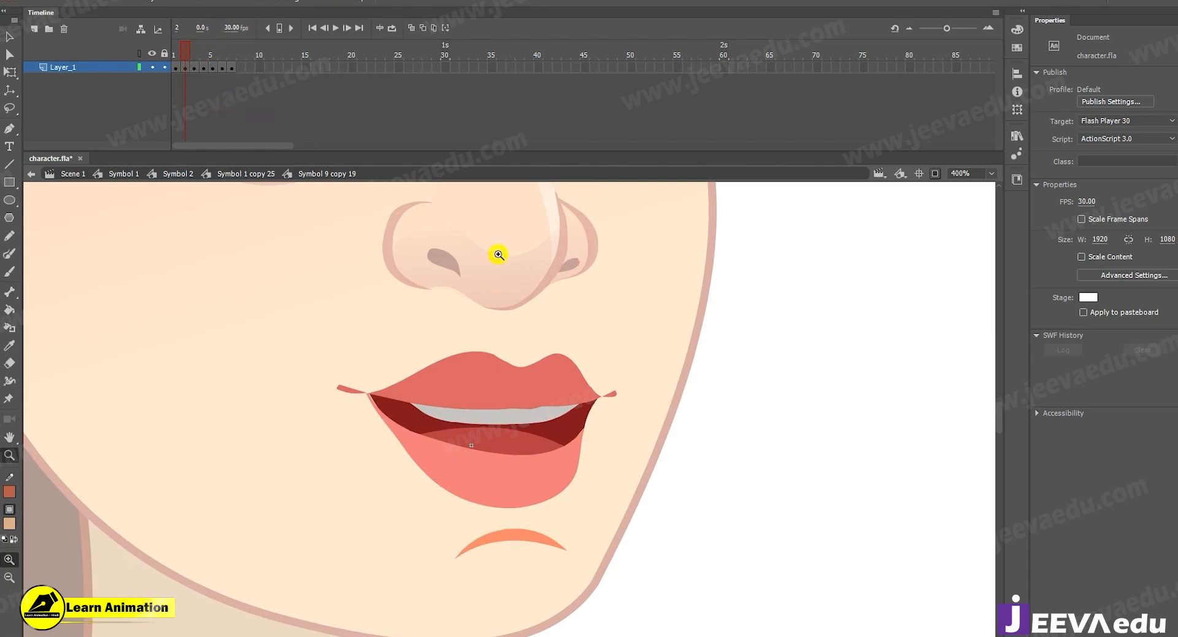
{"action": "left_click", "coordinate": [11, 37]}
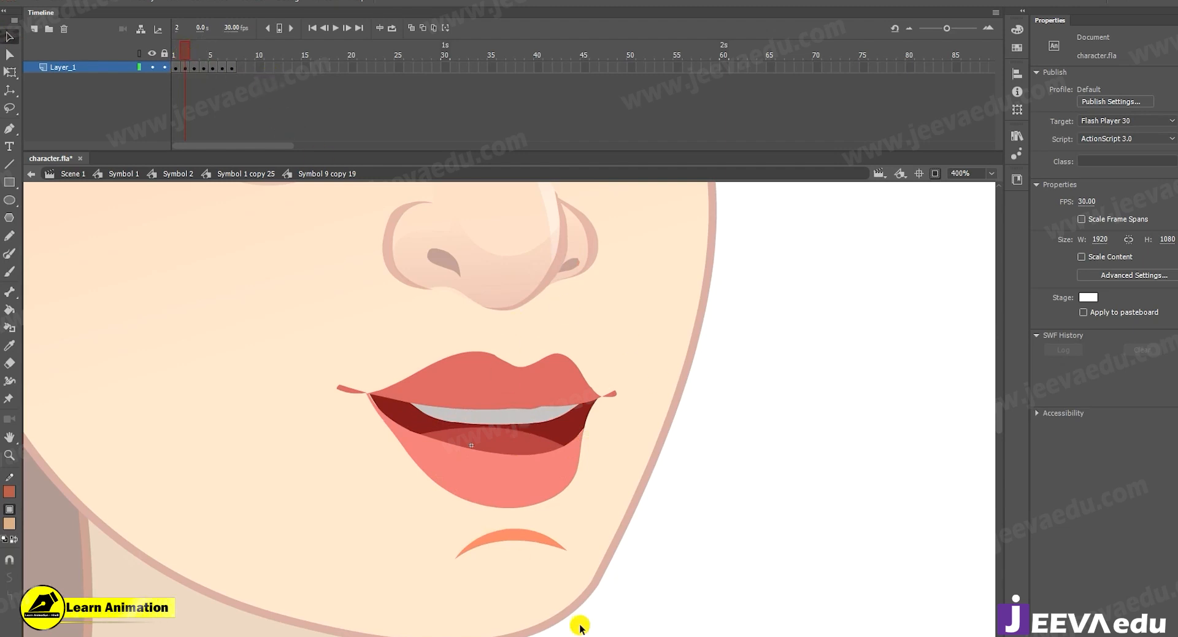
{"action": "left_click", "coordinate": [175, 55]}
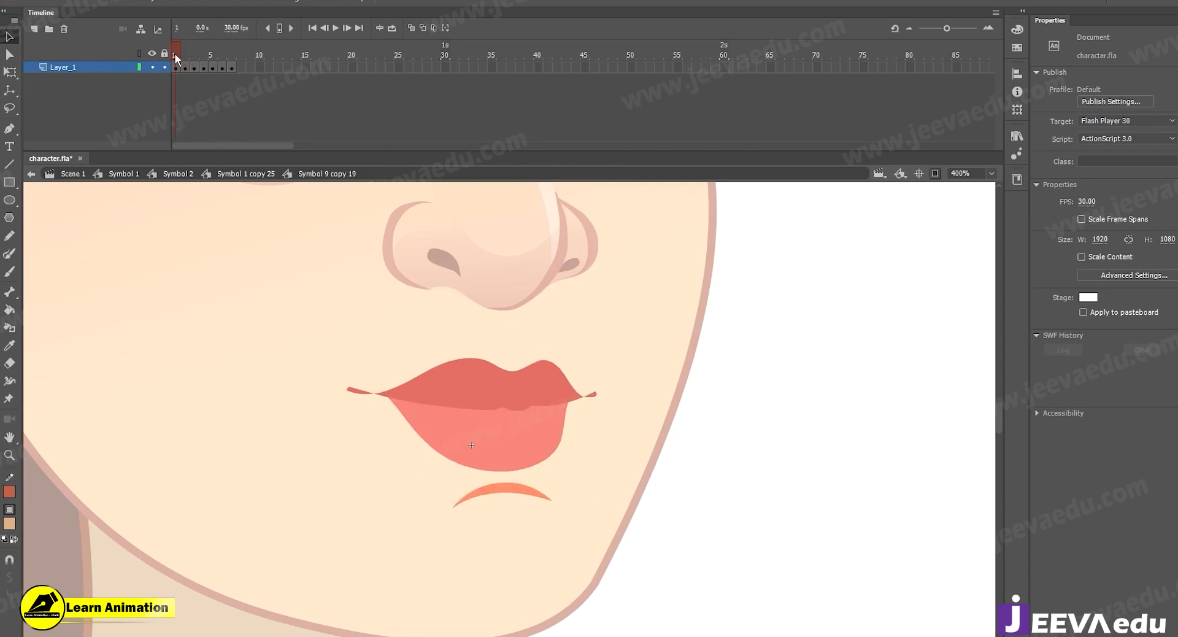
{"action": "key", "text": "z"}
{"action": "left_click", "coordinate": [502, 436]}
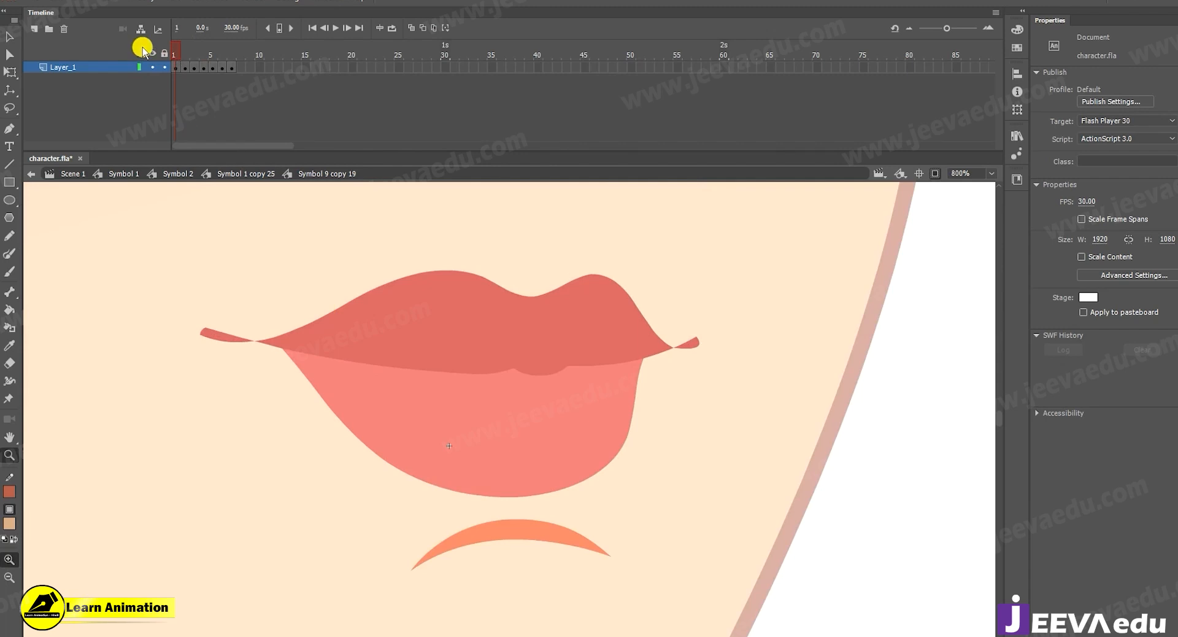
On frame 2, add a new layer above the mouth artwork and lock Layer_1.
{"action": "left_click", "coordinate": [184, 51]}
{"action": "left_click", "coordinate": [496, 460], "text": "alt"}
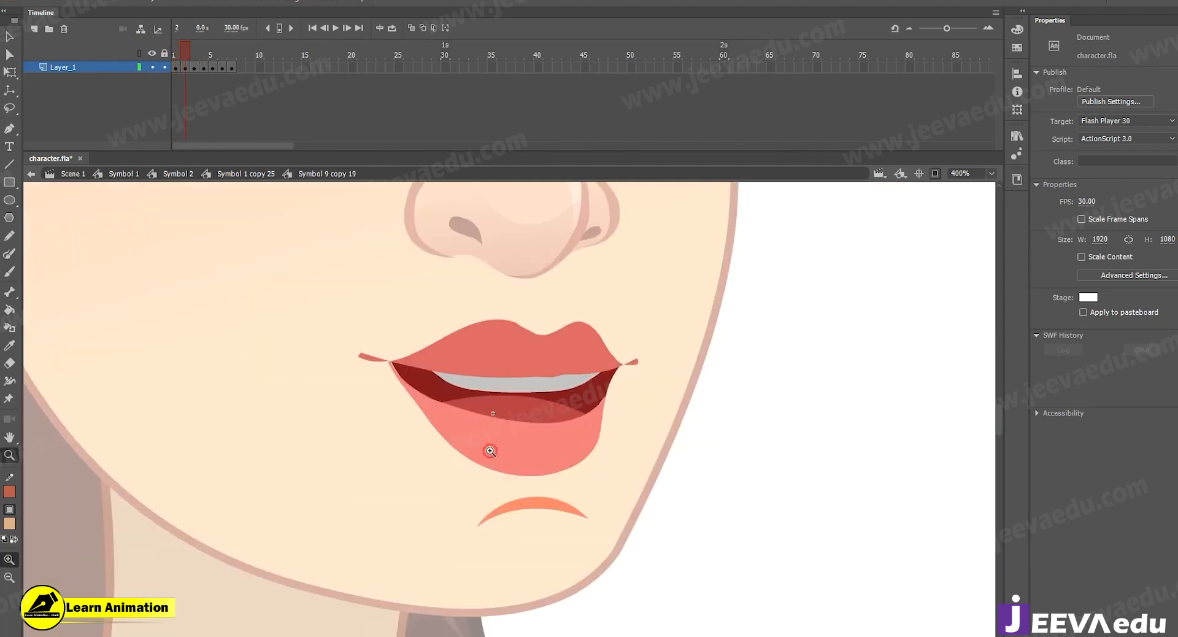
{"action": "left_click", "coordinate": [482, 409]}
{"action": "left_click_drag", "start_coordinate": [491, 409], "coordinate": [439, 392]}
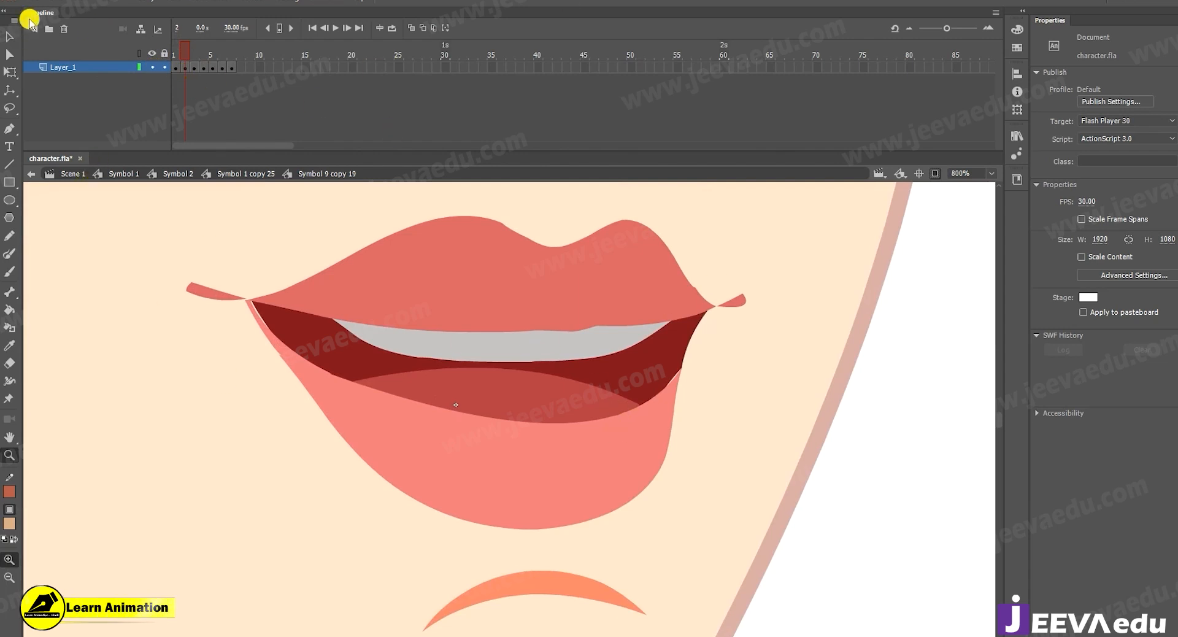
{"action": "left_click", "coordinate": [34, 30]}
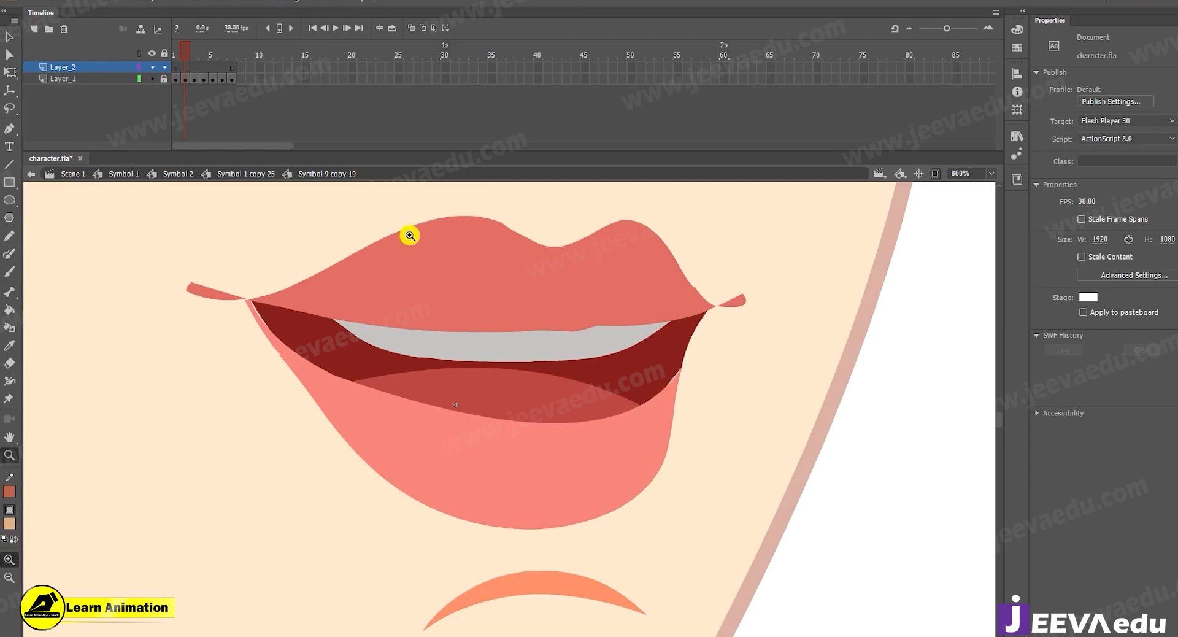
Draw a straight black line about 28 px wide across the upper lip, starting at the left mouth corner.
{"action": "key", "text": "v"}
{"action": "key", "text": "n"}
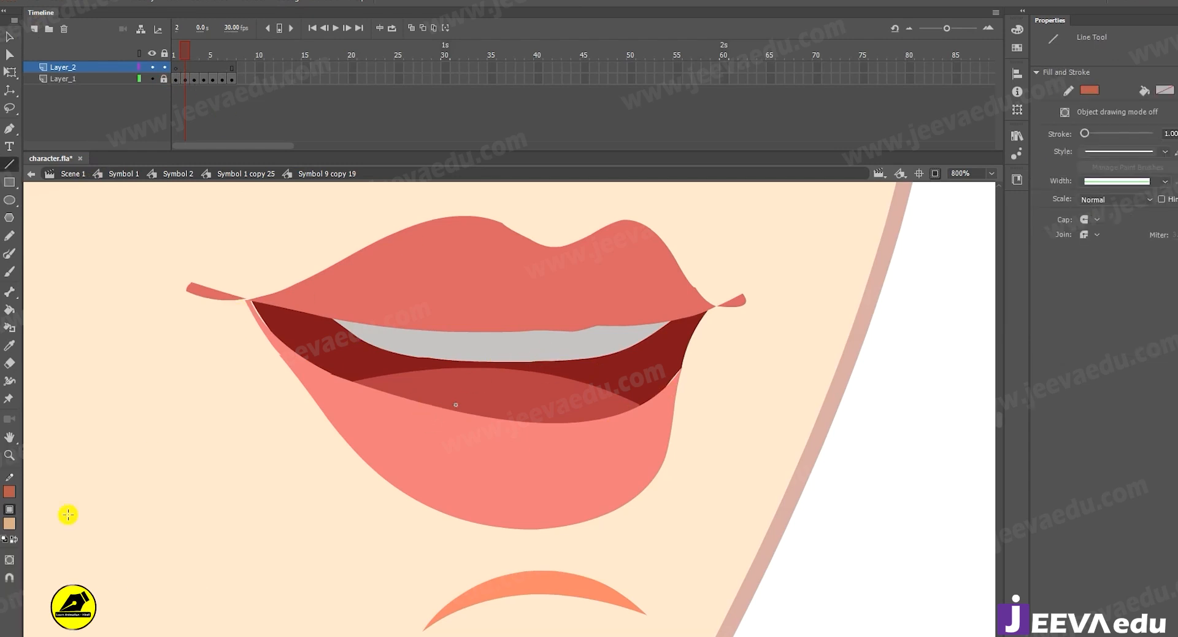
{"action": "left_click", "coordinate": [10, 491]}
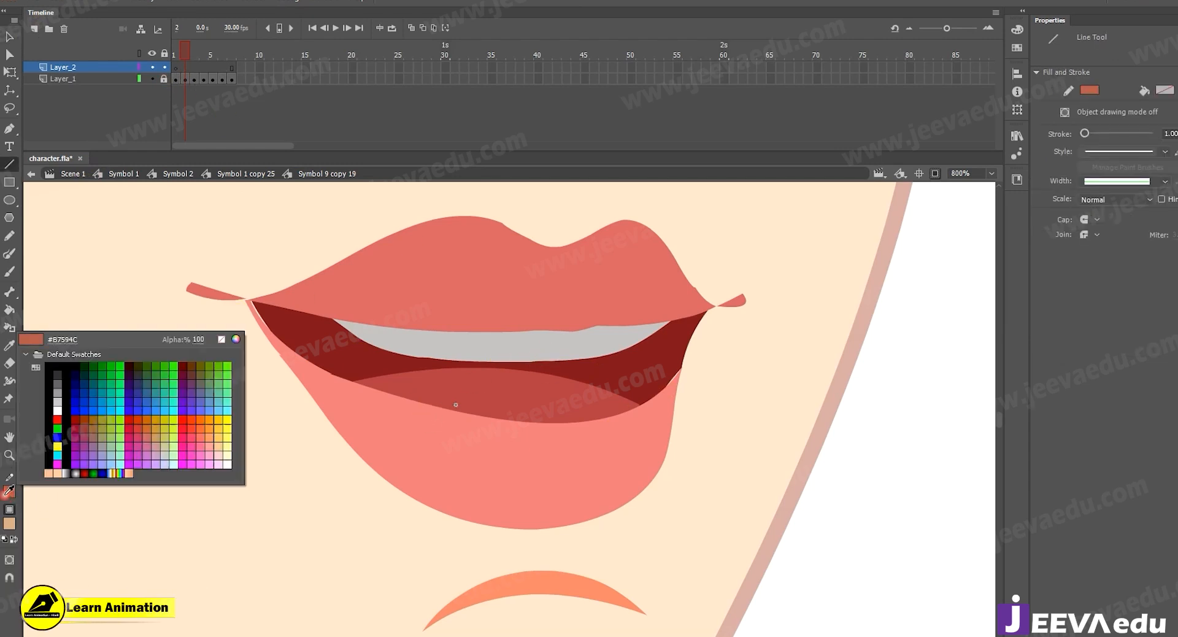
{"action": "left_click", "coordinate": [49, 415]}
{"action": "left_click_drag", "start_coordinate": [247, 302], "coordinate": [670, 258]}
{"action": "key", "text": "v"}
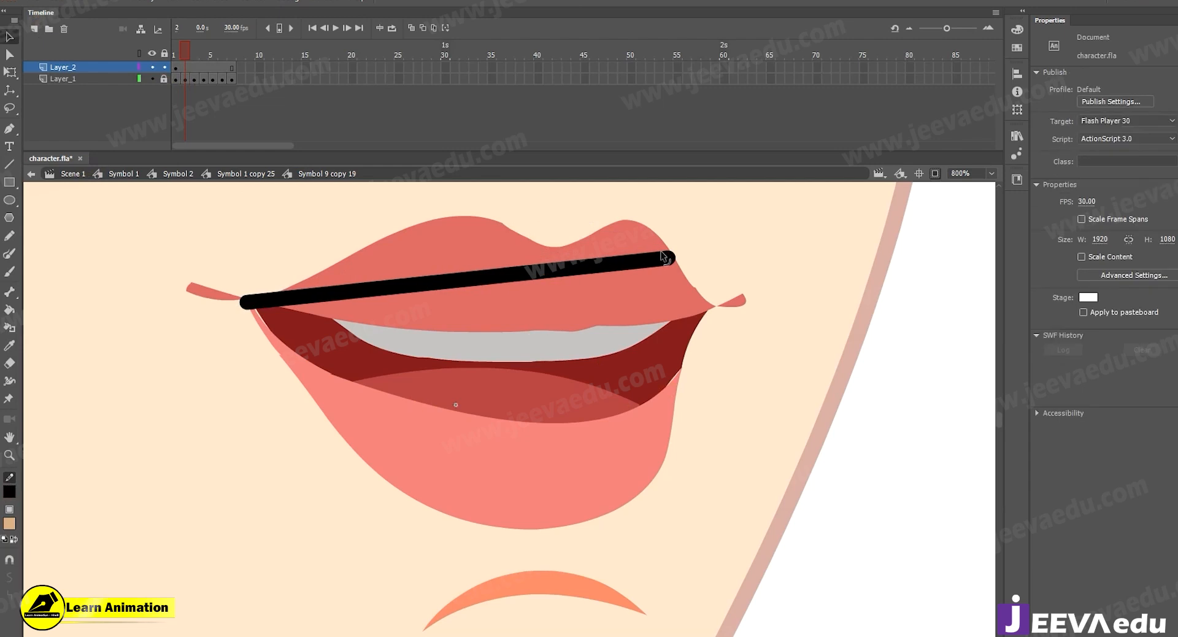
Set the line's stroke to 0.55.
{"action": "left_click", "coordinate": [578, 268]}
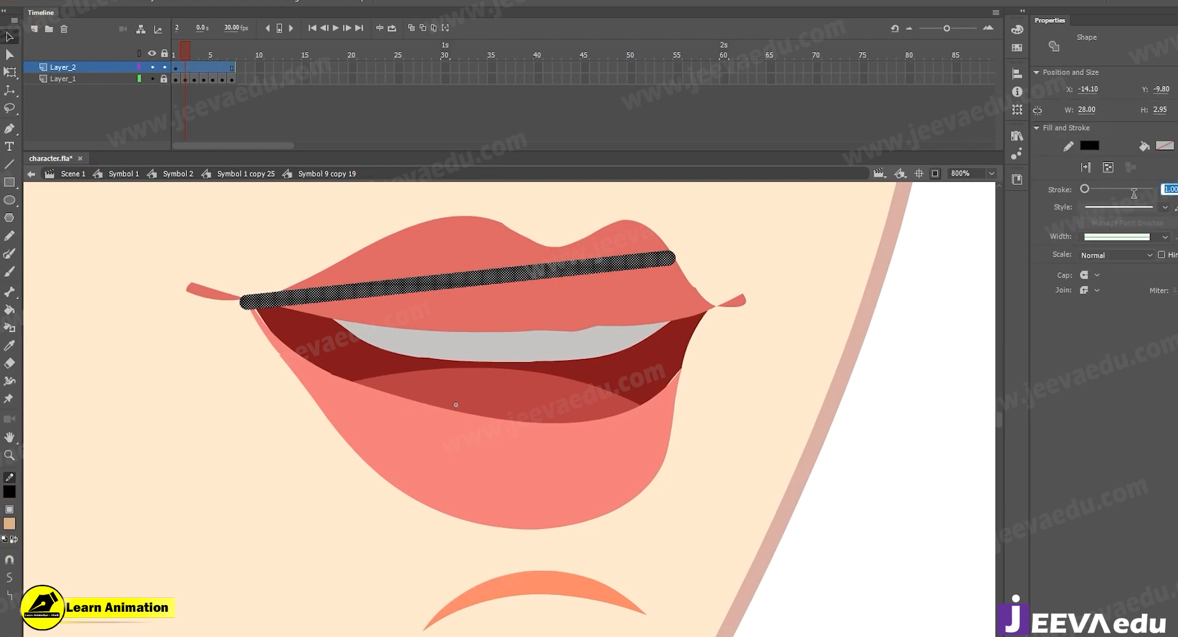
{"action": "type", "text": "0.55"}
{"action": "key", "text": "Return"}
{"action": "left_click", "coordinate": [166, 271]}
Bend the line to follow the top contour of the upper lip over both peaks.
{"action": "left_click_drag", "start_coordinate": [467, 277], "coordinate": [470, 195]}
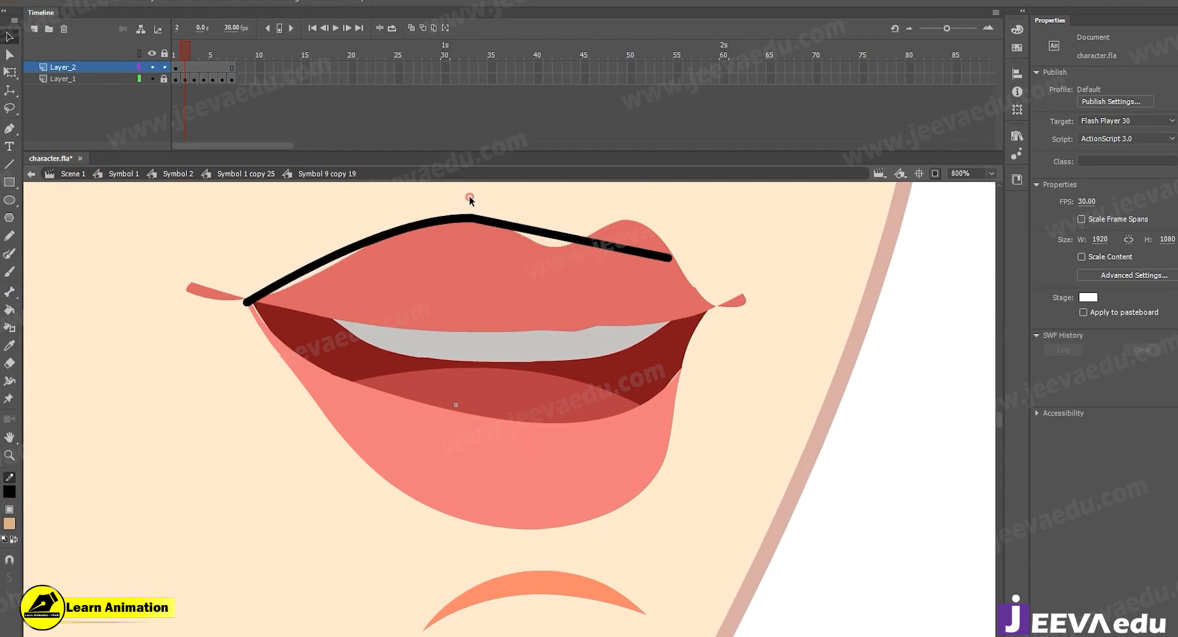
{"action": "left_click_drag", "start_coordinate": [303, 279], "coordinate": [284, 287]}
{"action": "left_click_drag", "start_coordinate": [544, 234], "coordinate": [510, 230]}
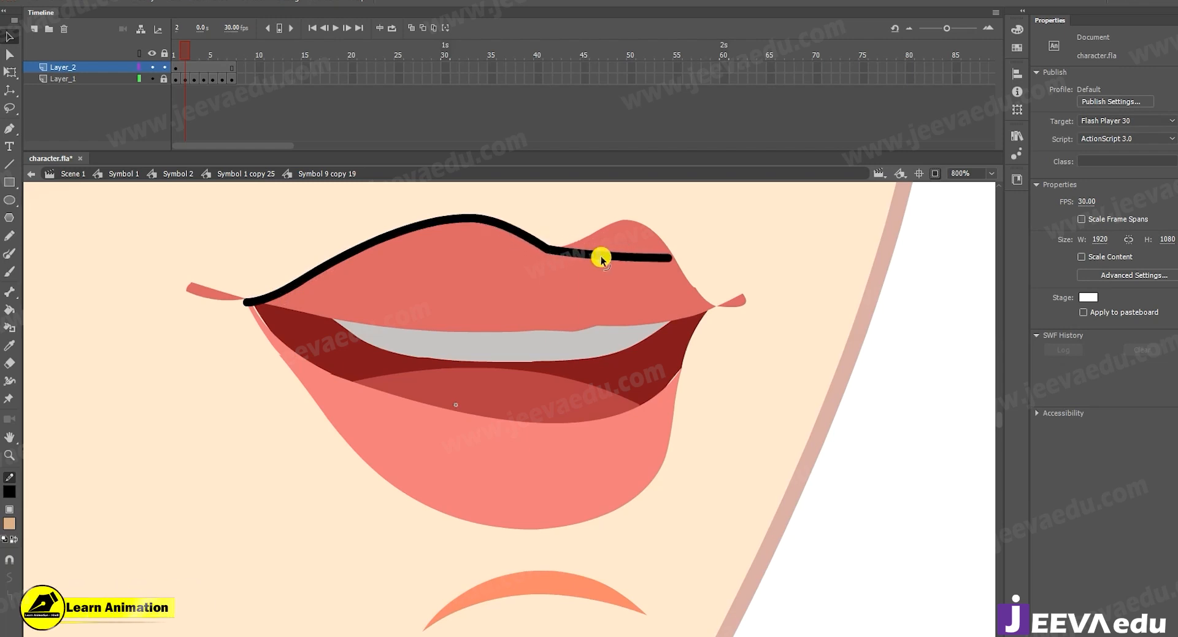
{"action": "left_click_drag", "start_coordinate": [599, 255], "coordinate": [567, 250]}
{"action": "mouse_move", "coordinate": [638, 244]}
{"action": "left_mouse_down"}
{"action": "mouse_move", "coordinate": [660, 232]}
{"action": "mouse_move", "coordinate": [608, 230]}
{"action": "left_mouse_up"}
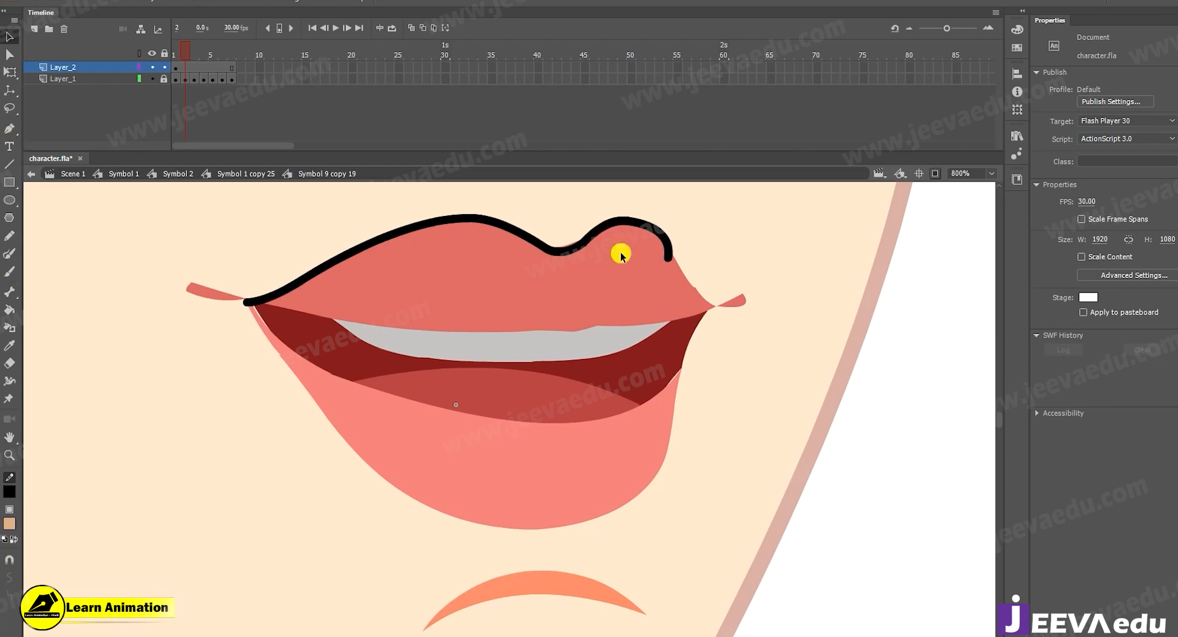
Continue the outline around the right mouth corner and down the right side of the lower lip.
{"action": "mouse_move", "coordinate": [668, 261]}
{"action": "left_mouse_down"}
{"action": "mouse_move", "coordinate": [716, 331]}
{"action": "mouse_move", "coordinate": [717, 309]}
{"action": "mouse_move", "coordinate": [712, 327]}
{"action": "mouse_move", "coordinate": [752, 298]}
{"action": "mouse_move", "coordinate": [685, 409]}
{"action": "left_mouse_up"}
{"action": "mouse_move", "coordinate": [700, 355]}
{"action": "left_mouse_down"}
{"action": "mouse_move", "coordinate": [664, 427]}
{"action": "mouse_move", "coordinate": [244, 373]}
{"action": "left_mouse_up"}
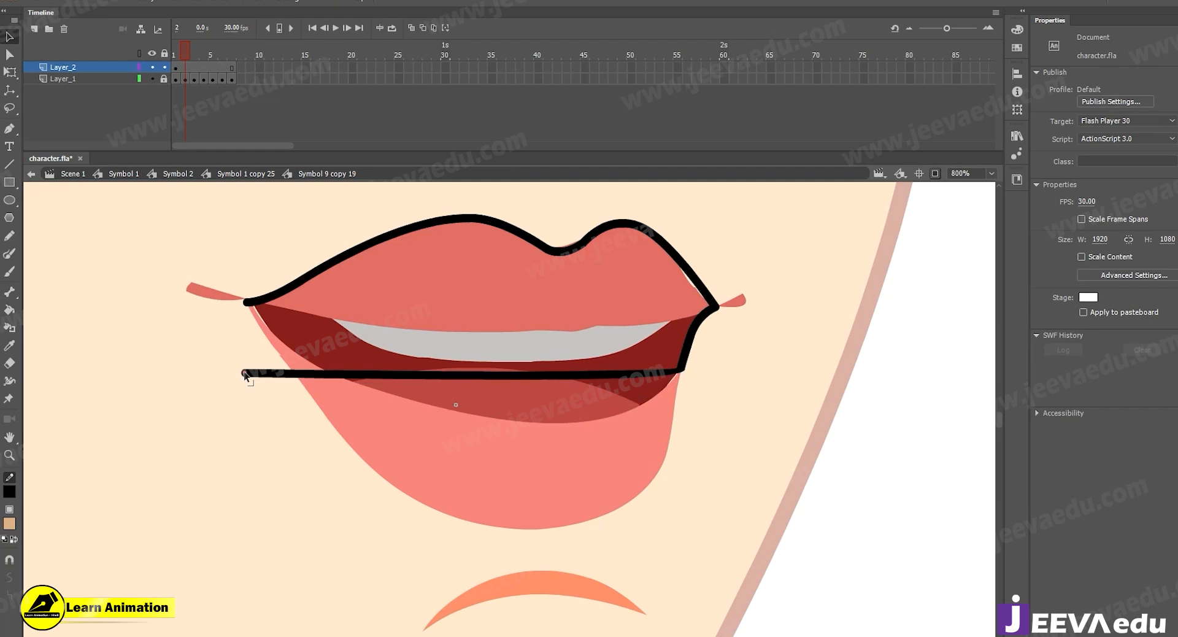
{"action": "mouse_move", "coordinate": [507, 379]}
{"action": "left_mouse_down"}
{"action": "mouse_move", "coordinate": [553, 534]}
{"action": "mouse_move", "coordinate": [514, 491]}
{"action": "mouse_move", "coordinate": [457, 484]}
{"action": "left_mouse_up"}
{"action": "mouse_move", "coordinate": [657, 418]}
{"action": "left_mouse_down"}
{"action": "mouse_move", "coordinate": [657, 434]}
{"action": "mouse_move", "coordinate": [668, 431]}
{"action": "mouse_move", "coordinate": [653, 477]}
{"action": "left_mouse_up"}
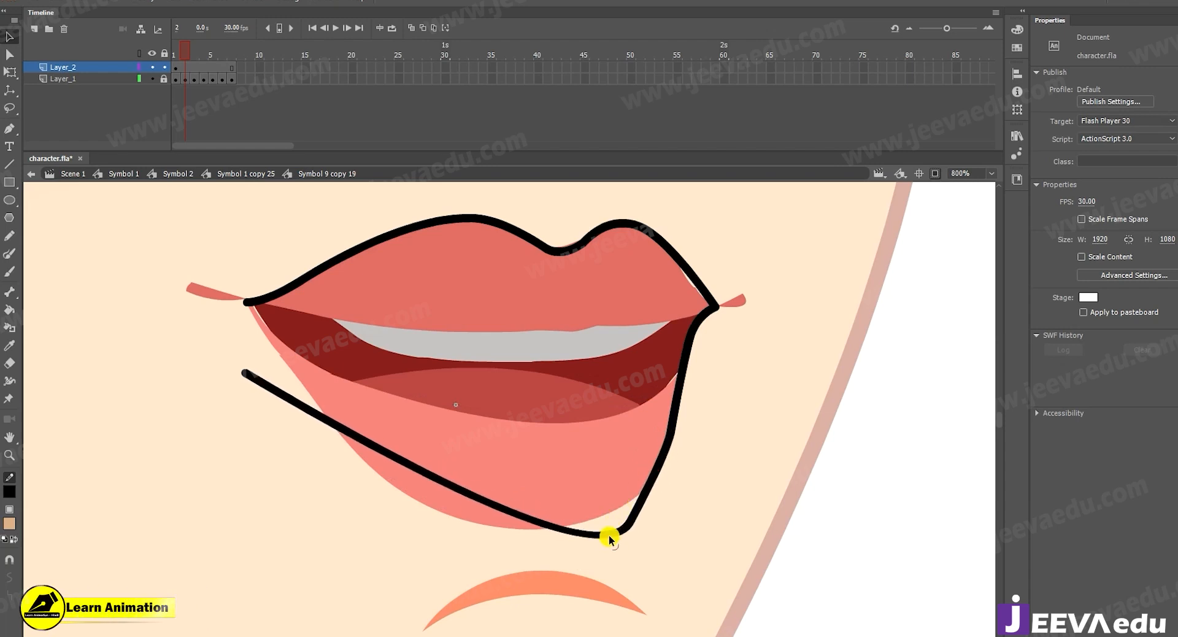
{"action": "left_click_drag", "start_coordinate": [609, 540], "coordinate": [246, 482]}
{"action": "mouse_move", "coordinate": [584, 437]}
{"action": "left_mouse_down"}
{"action": "mouse_move", "coordinate": [609, 489]}
{"action": "mouse_move", "coordinate": [590, 454]}
{"action": "mouse_move", "coordinate": [564, 526]}
{"action": "mouse_move", "coordinate": [627, 509]}
{"action": "mouse_move", "coordinate": [623, 517]}
{"action": "left_mouse_up"}
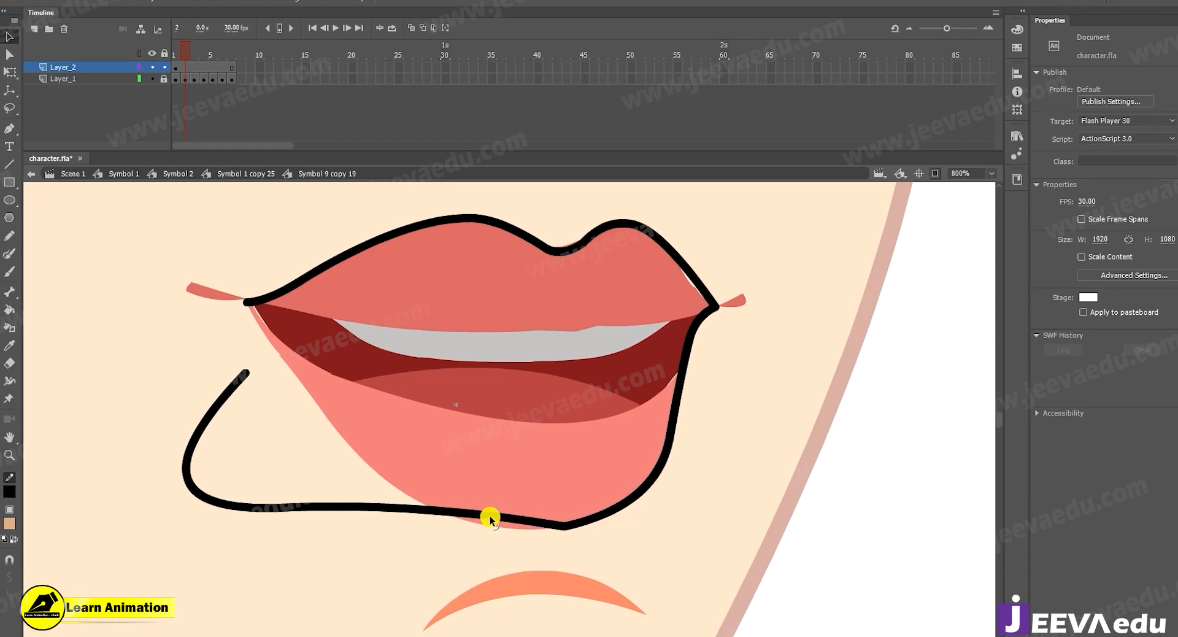
Curve the outline along the underside of the lower lip and delete the surplus loop beside it.
{"action": "left_click_drag", "start_coordinate": [490, 520], "coordinate": [491, 529]}
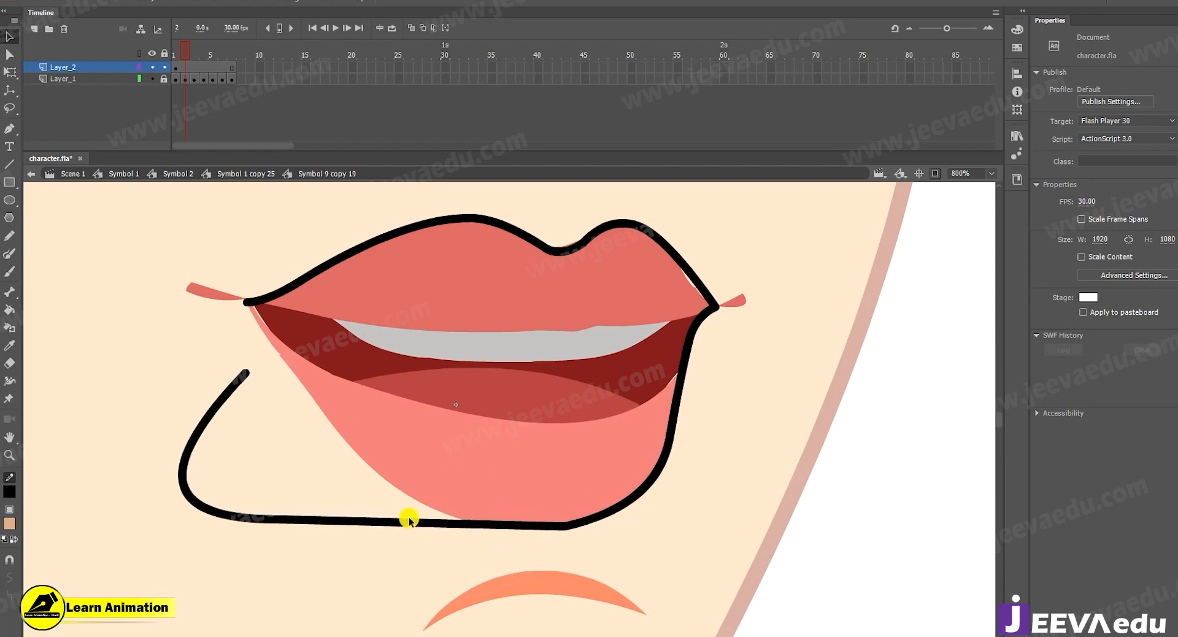
{"action": "mouse_move", "coordinate": [397, 525]}
{"action": "left_mouse_down"}
{"action": "mouse_move", "coordinate": [288, 402]}
{"action": "mouse_move", "coordinate": [285, 363]}
{"action": "left_mouse_up"}
{"action": "mouse_move", "coordinate": [435, 473]}
{"action": "left_mouse_down"}
{"action": "mouse_move", "coordinate": [410, 494]}
{"action": "mouse_move", "coordinate": [387, 487]}
{"action": "left_mouse_up"}
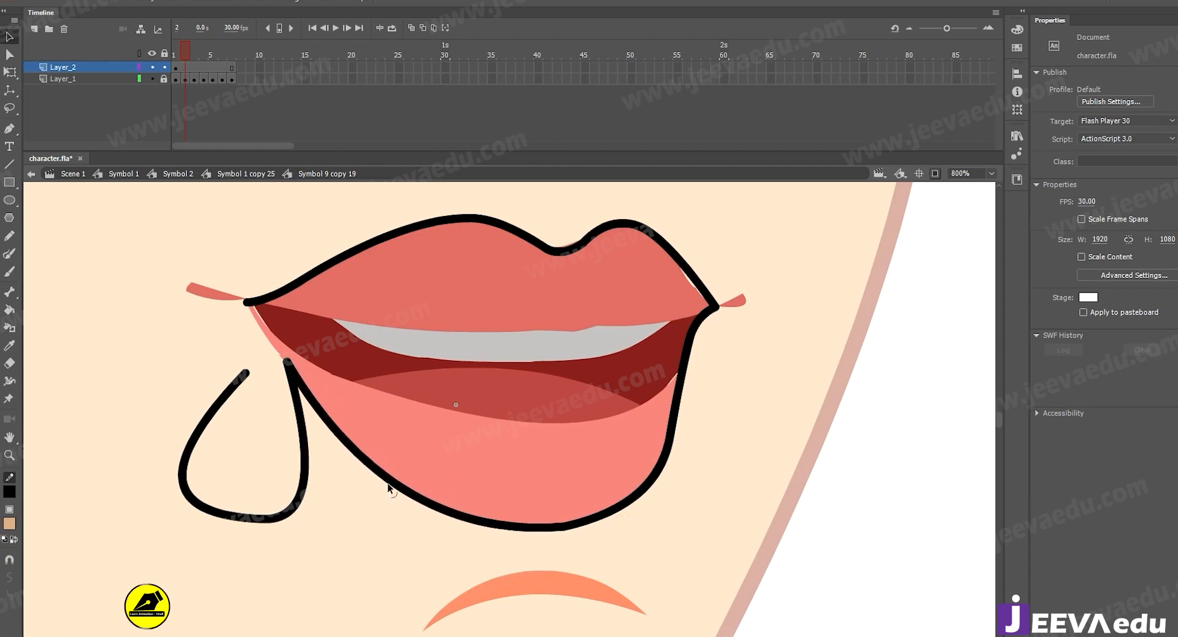
{"action": "left_click", "coordinate": [302, 423]}
{"action": "key", "text": "Delete"}
Close the outline at the left mouth corner and refine the curve along the lower lip's left side.
{"action": "left_click_drag", "start_coordinate": [287, 362], "coordinate": [247, 297]}
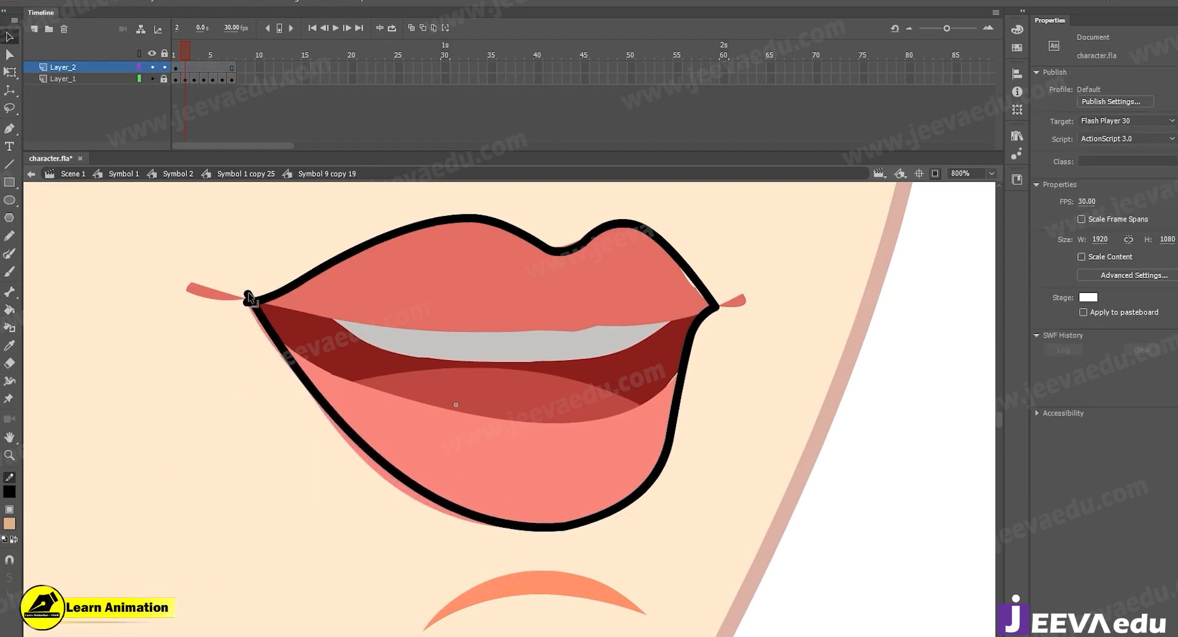
{"action": "left_click", "coordinate": [252, 298]}
{"action": "left_click_drag", "start_coordinate": [277, 343], "coordinate": [265, 342]}
{"action": "left_click_drag", "start_coordinate": [471, 515], "coordinate": [498, 532]}
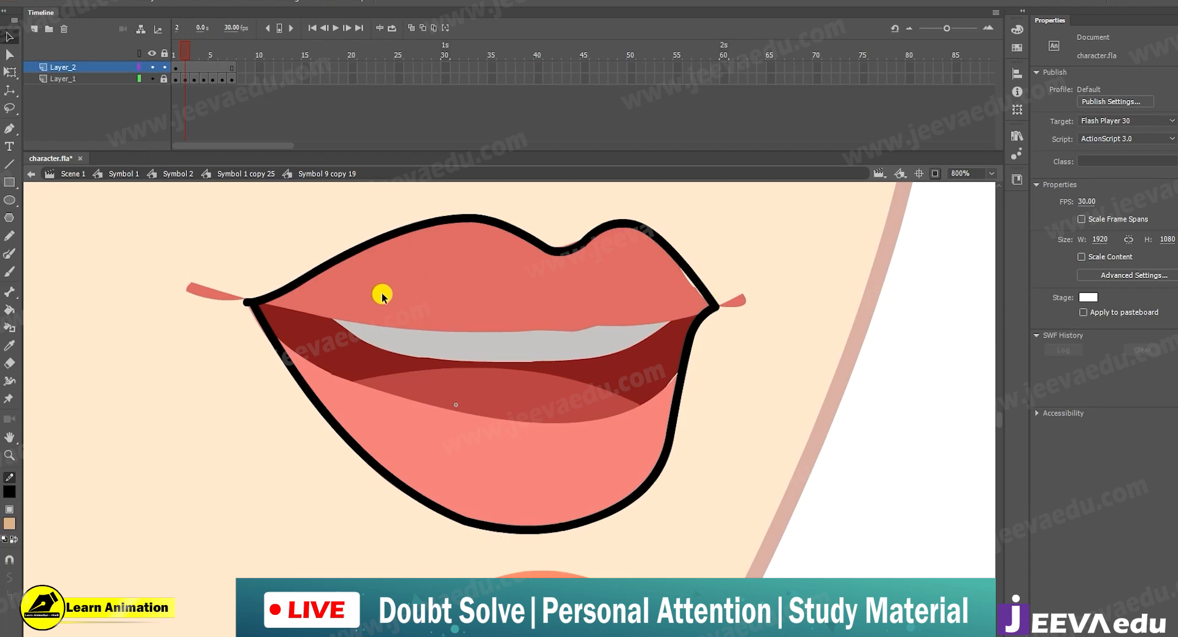
Draw a line across the mouth opening and bend it to follow the inner edge of the lower lip.
{"action": "key", "text": "n"}
{"action": "mouse_move", "coordinate": [252, 325]}
{"action": "left_mouse_down"}
{"action": "mouse_move", "coordinate": [573, 468]}
{"action": "mouse_move", "coordinate": [762, 434]}
{"action": "mouse_move", "coordinate": [752, 382]}
{"action": "left_mouse_up"}
{"action": "key", "text": "v"}
{"action": "mouse_move", "coordinate": [569, 366]}
{"action": "left_mouse_down"}
{"action": "mouse_move", "coordinate": [557, 454]}
{"action": "mouse_move", "coordinate": [583, 451]}
{"action": "mouse_move", "coordinate": [543, 443]}
{"action": "left_mouse_up"}
{"action": "mouse_move", "coordinate": [579, 409]}
{"action": "left_mouse_down"}
{"action": "mouse_move", "coordinate": [582, 422]}
{"action": "mouse_move", "coordinate": [621, 418]}
{"action": "mouse_move", "coordinate": [579, 425]}
{"action": "left_mouse_up"}
{"action": "mouse_move", "coordinate": [488, 420]}
{"action": "left_mouse_down"}
{"action": "mouse_move", "coordinate": [482, 427]}
{"action": "mouse_move", "coordinate": [488, 372]}
{"action": "mouse_move", "coordinate": [523, 469]}
{"action": "mouse_move", "coordinate": [492, 407]}
{"action": "left_mouse_up"}
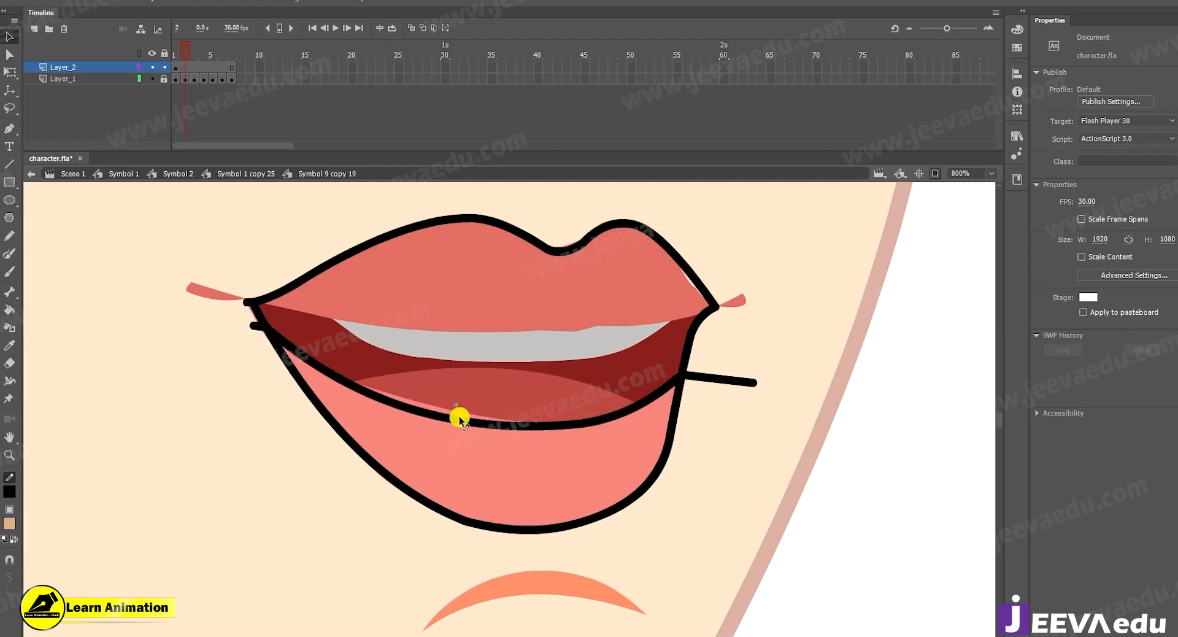
{"action": "left_click_drag", "start_coordinate": [455, 419], "coordinate": [471, 414]}
Delete the ends of the inner lip line that overhang both sides of the mouth outline.
{"action": "left_click", "coordinate": [739, 384]}
{"action": "key", "text": "Delete"}
{"action": "left_click", "coordinate": [250, 327]}
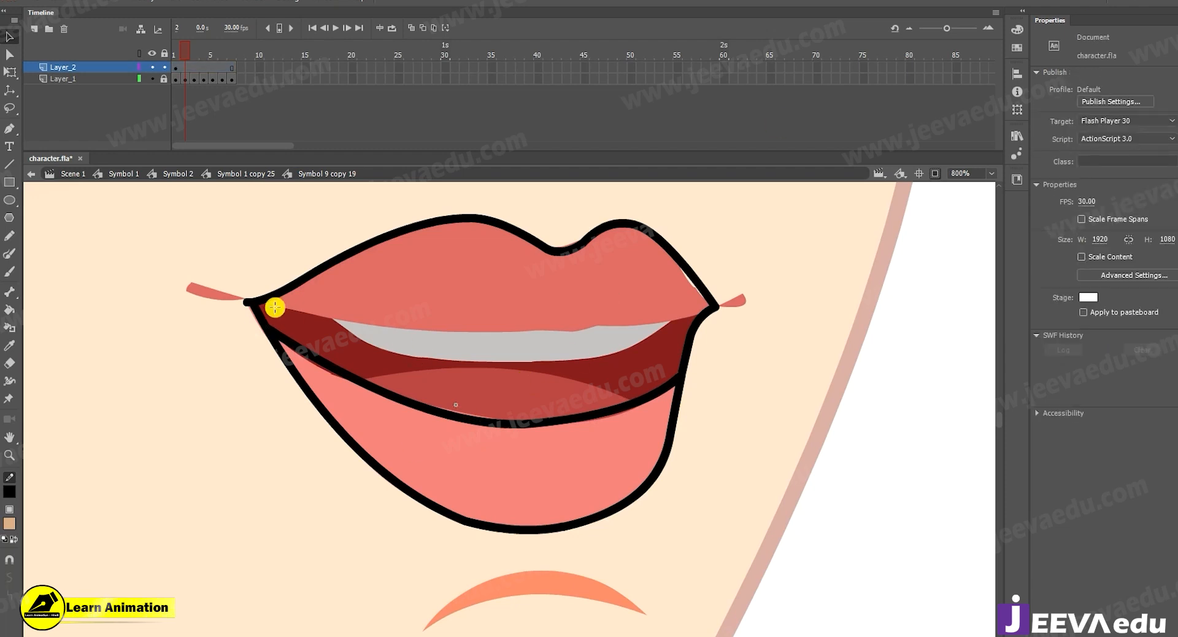
Draw a line between the mouth corners, bend it along the upper lip's inner edge, and delete the overhang past the right corner.
{"action": "key", "text": "n"}
{"action": "left_click_drag", "start_coordinate": [251, 302], "coordinate": [747, 307]}
{"action": "key", "text": "v"}
{"action": "left_click_drag", "start_coordinate": [515, 309], "coordinate": [526, 336]}
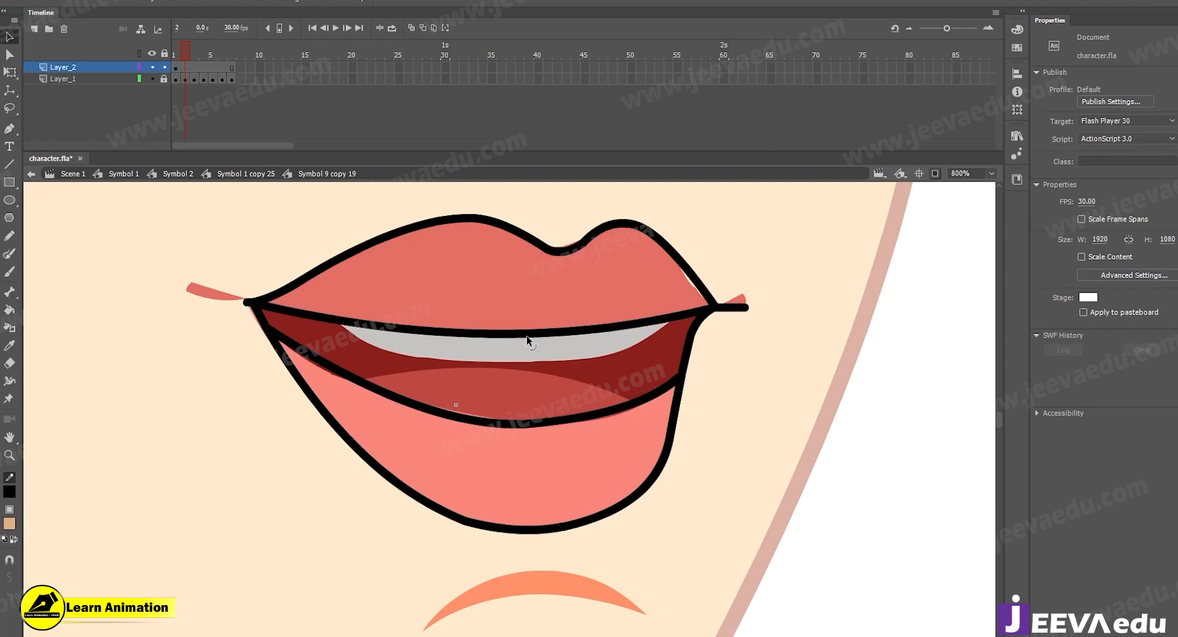
{"action": "left_click", "coordinate": [739, 308]}
{"action": "key", "text": "Delete"}
Draw a line along the lower edge of the teeth, curve it up to the upper lip line, and trim the surplus at its right end.
{"action": "key", "text": "n"}
{"action": "mouse_move", "coordinate": [340, 316]}
{"action": "left_mouse_down"}
{"action": "mouse_move", "coordinate": [378, 355]}
{"action": "mouse_move", "coordinate": [569, 367]}
{"action": "left_mouse_up"}
{"action": "key", "text": "v"}
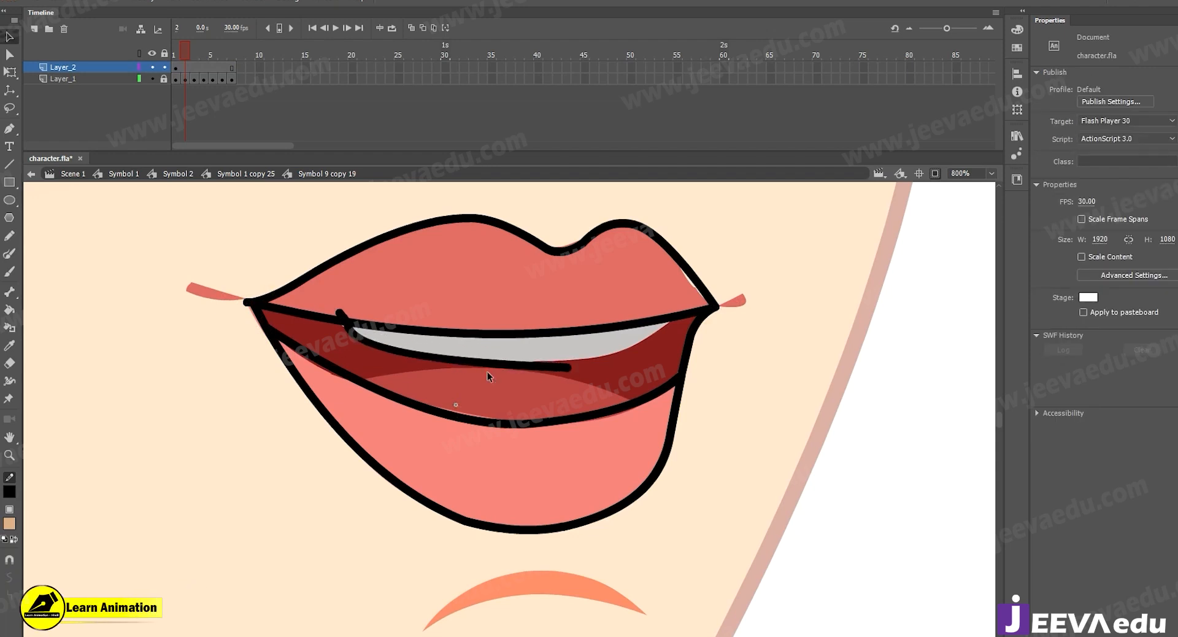
{"action": "key", "text": "ctrl+z"}
{"action": "left_click_drag", "start_coordinate": [569, 368], "coordinate": [611, 368]}
{"action": "left_click_drag", "start_coordinate": [523, 358], "coordinate": [524, 362]}
{"action": "mouse_move", "coordinate": [610, 363]}
{"action": "left_mouse_down"}
{"action": "mouse_move", "coordinate": [662, 345]}
{"action": "mouse_move", "coordinate": [686, 312]}
{"action": "left_mouse_up"}
{"action": "left_click", "coordinate": [683, 312]}
{"action": "key", "text": "Delete"}
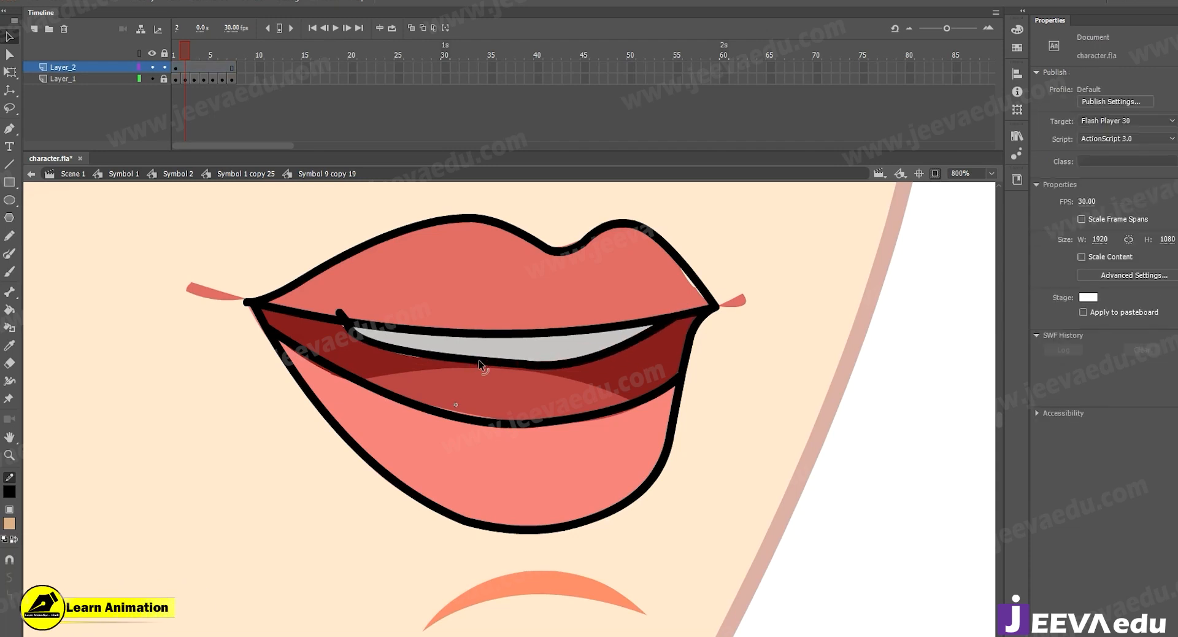
Refine the curve beneath the teeth and delete its stub protruding above the upper lip line on the left.
{"action": "mouse_move", "coordinate": [478, 362]}
{"action": "left_mouse_down"}
{"action": "mouse_move", "coordinate": [513, 368]}
{"action": "mouse_move", "coordinate": [501, 365]}
{"action": "left_mouse_up"}
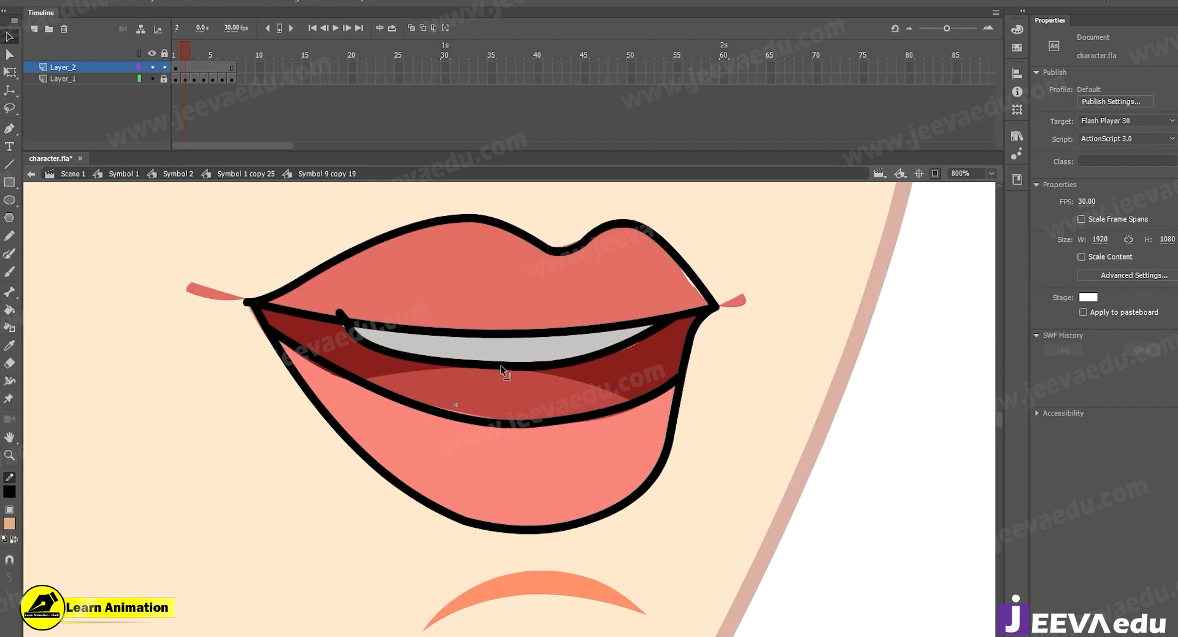
{"action": "left_click", "coordinate": [341, 316]}
{"action": "key", "text": "Delete"}
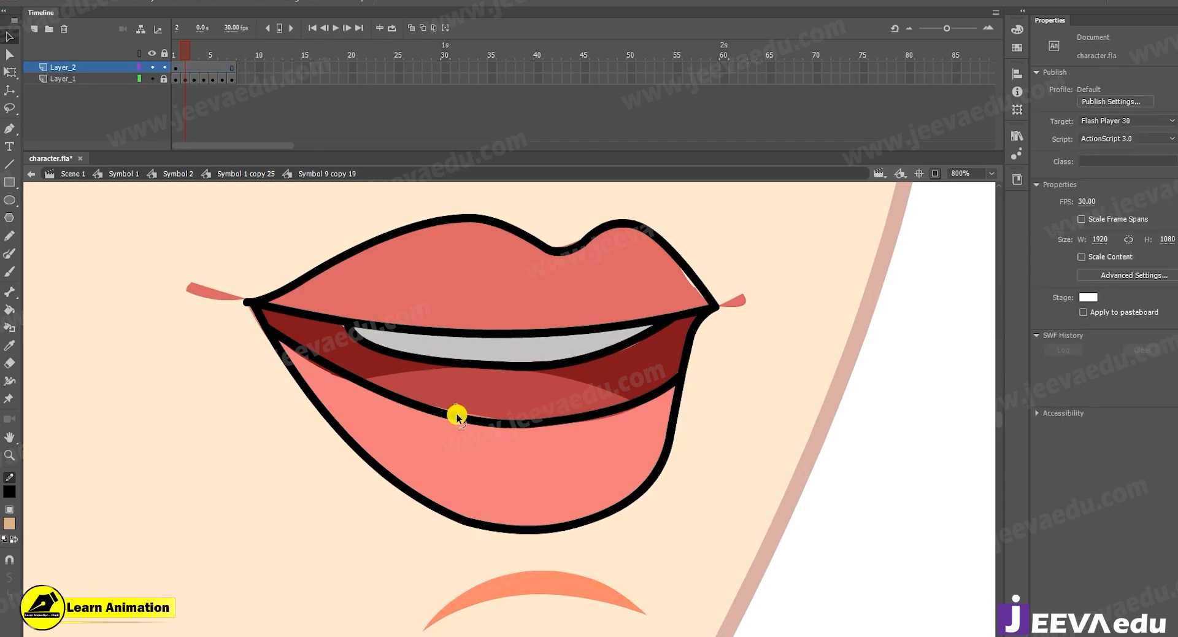
Draw a line over the top of the tongue, arch it upward, and extend its right end past the lower lip line.
{"action": "key", "text": "n"}
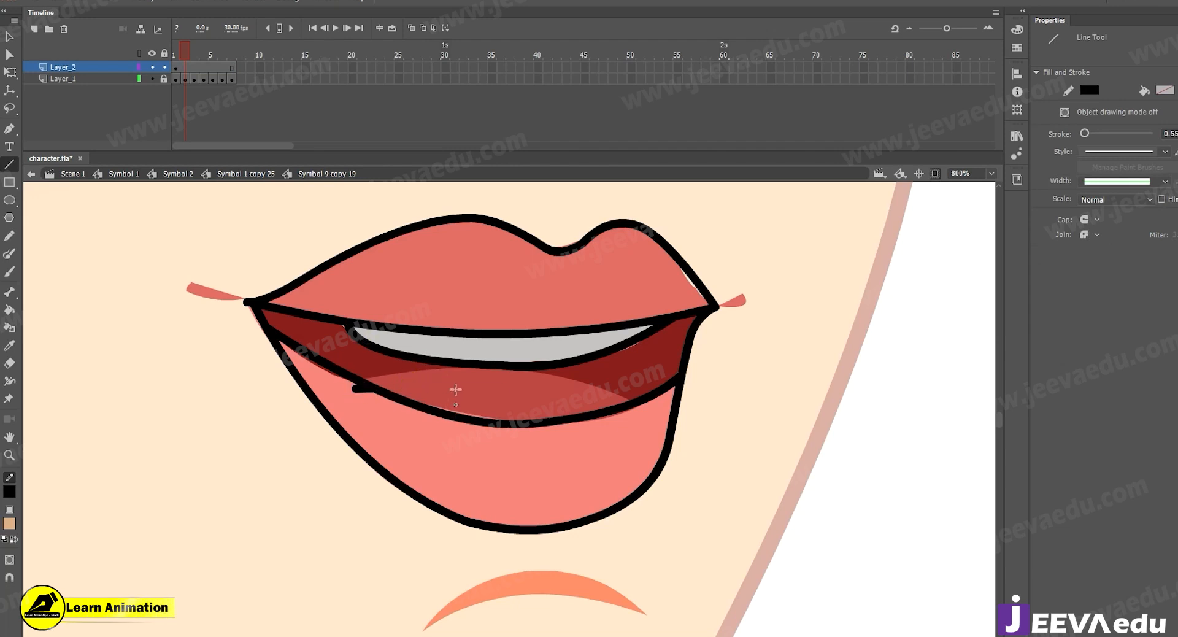
{"action": "left_click_drag", "start_coordinate": [354, 387], "coordinate": [509, 391]}
{"action": "key", "text": "v"}
{"action": "left_click_drag", "start_coordinate": [438, 391], "coordinate": [439, 372]}
{"action": "left_click_drag", "start_coordinate": [509, 390], "coordinate": [647, 404]}
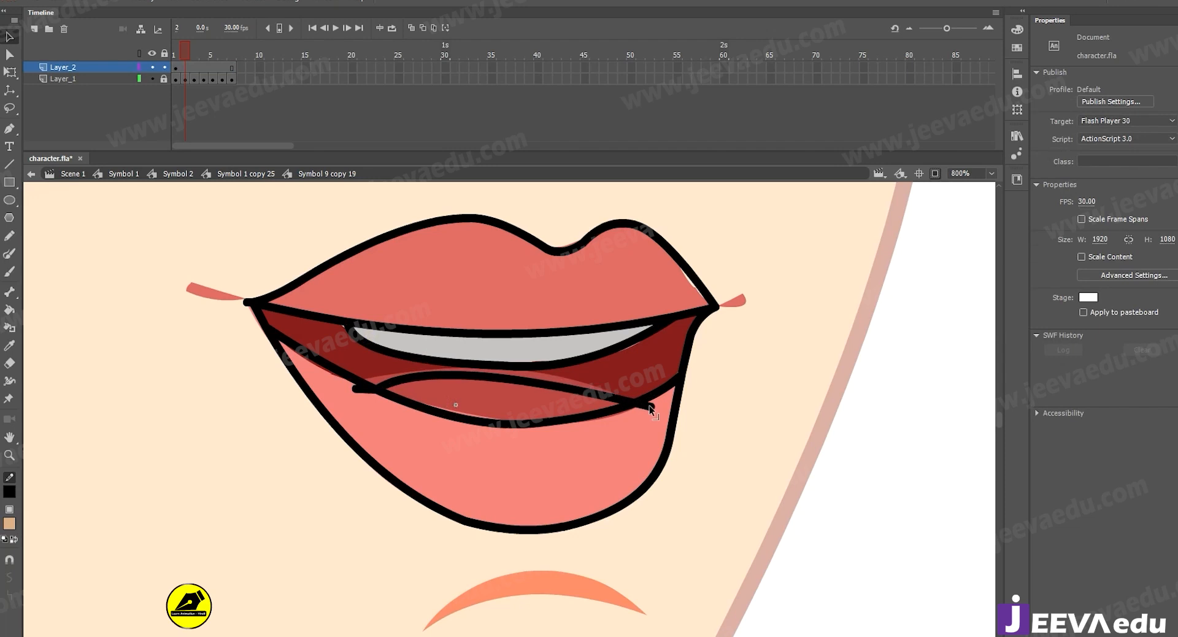
Delete both tongue line ends that overhang the lower lip line and raise the arch to match the tongue.
{"action": "left_click", "coordinate": [647, 405]}
{"action": "key", "text": "Delete"}
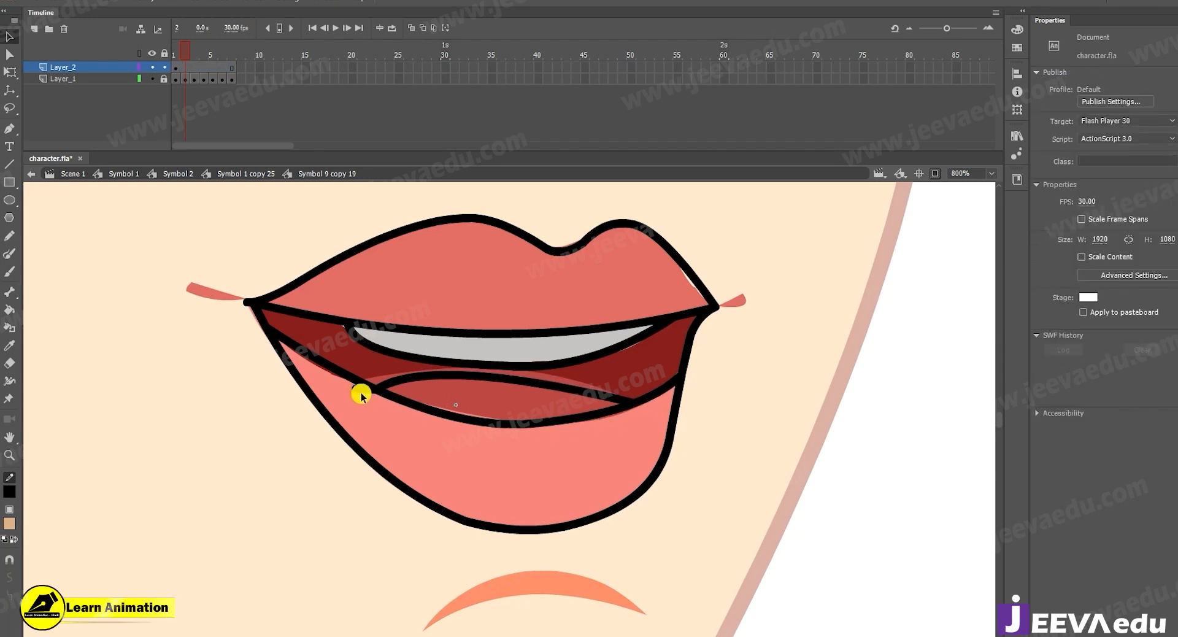
{"action": "left_click", "coordinate": [360, 390]}
{"action": "key", "text": "Delete"}
{"action": "left_click_drag", "start_coordinate": [478, 376], "coordinate": [492, 374]}
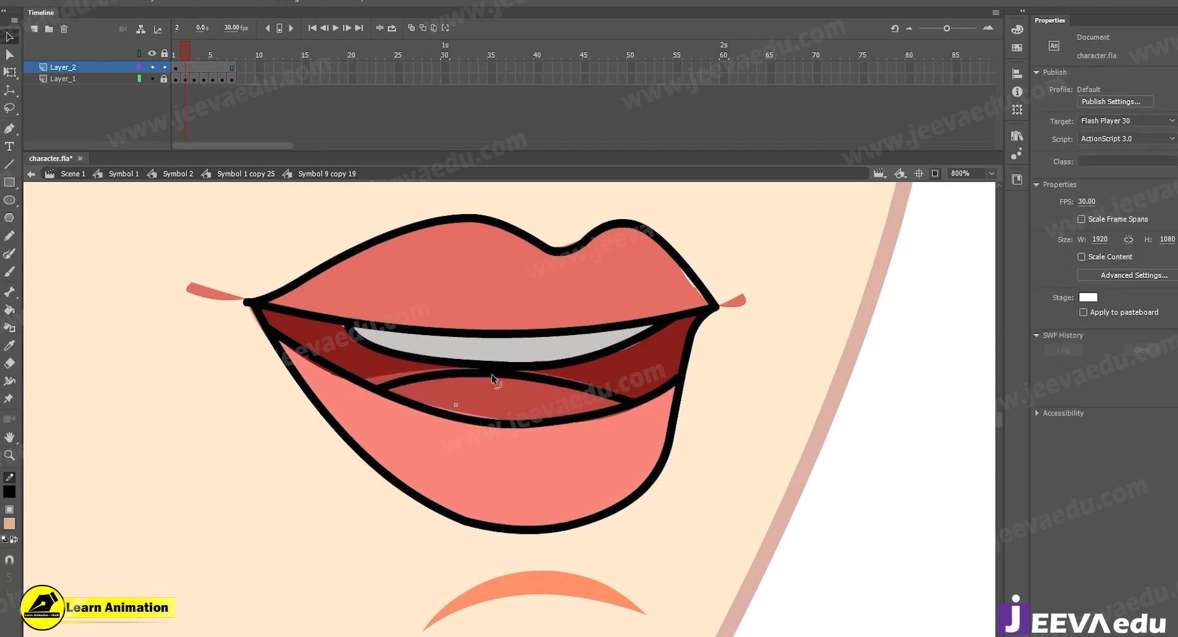
Fill the upper lip and lower lip regions with the matching colors sampled from the original mouth.
{"action": "key", "text": "i"}
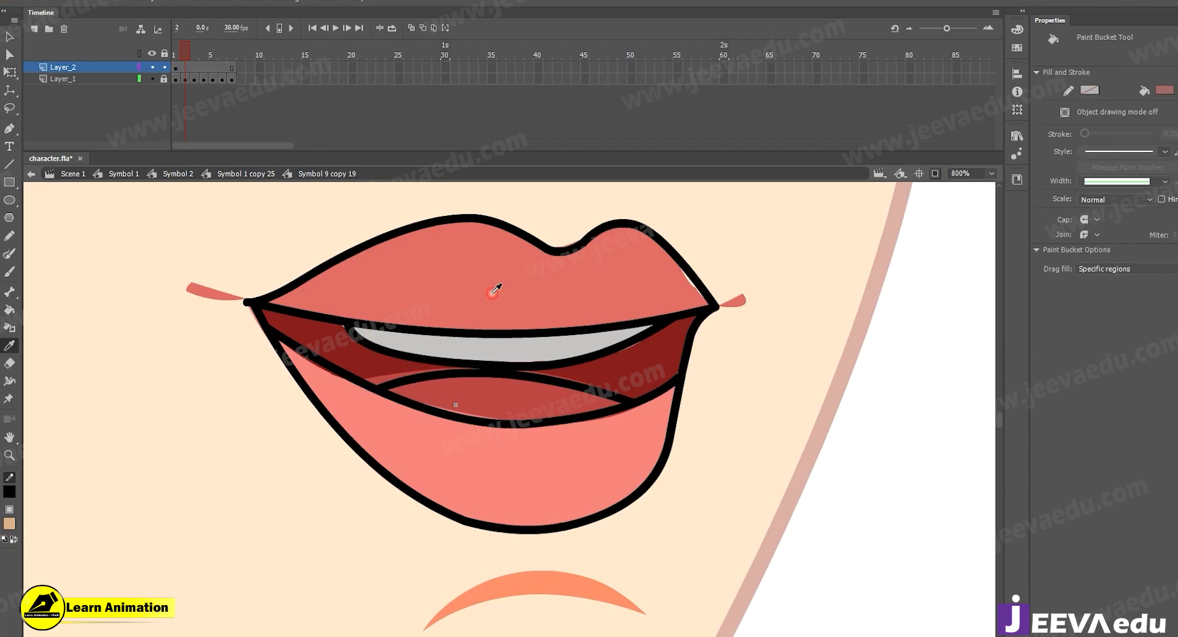
{"action": "left_click", "coordinate": [498, 287]}
{"action": "left_click", "coordinate": [526, 293]}
{"action": "key", "text": "i"}
{"action": "left_click", "coordinate": [547, 470]}
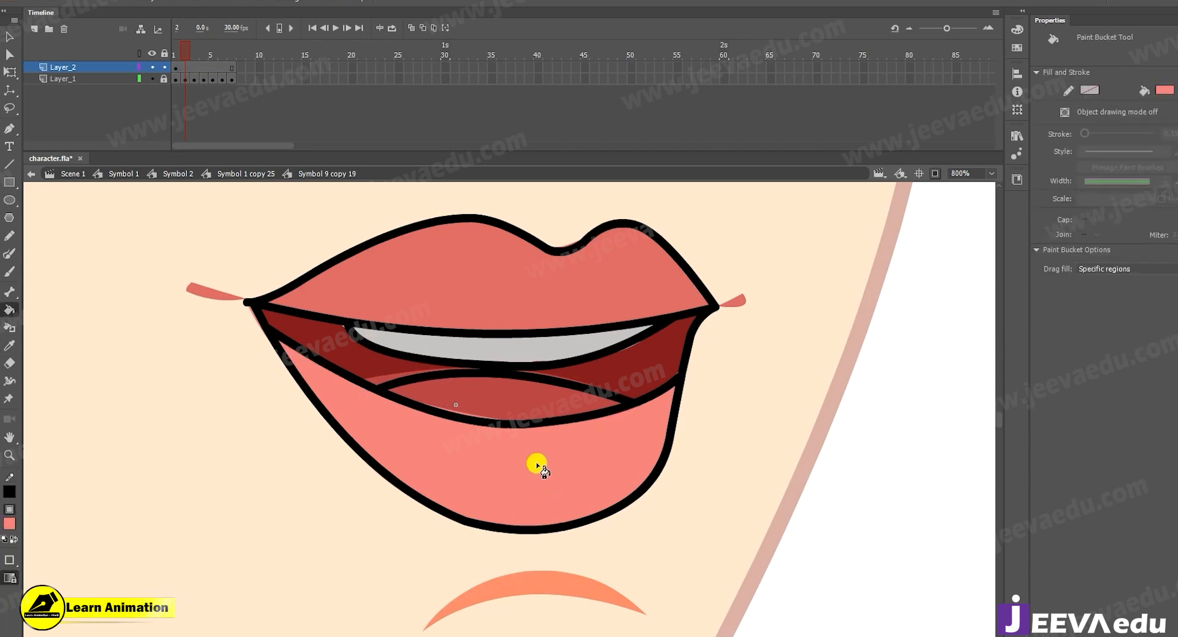
Fill the mouth interior, teeth and tongue regions with the colors sampled from the original artwork.
{"action": "key", "text": "i"}
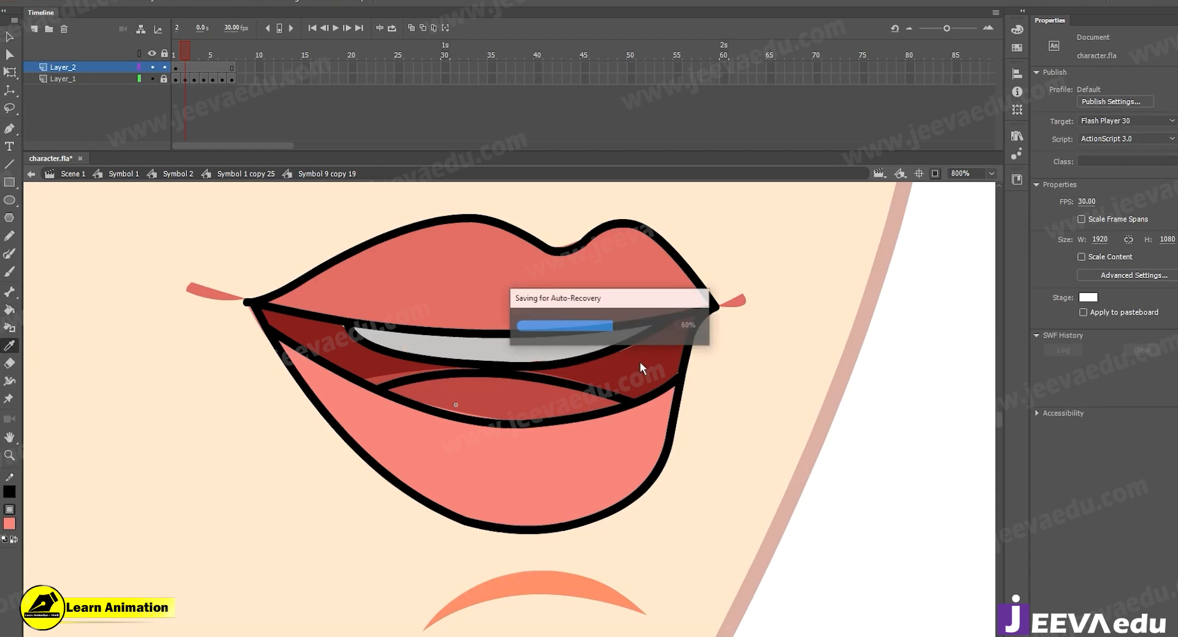
{"action": "left_click", "coordinate": [640, 363]}
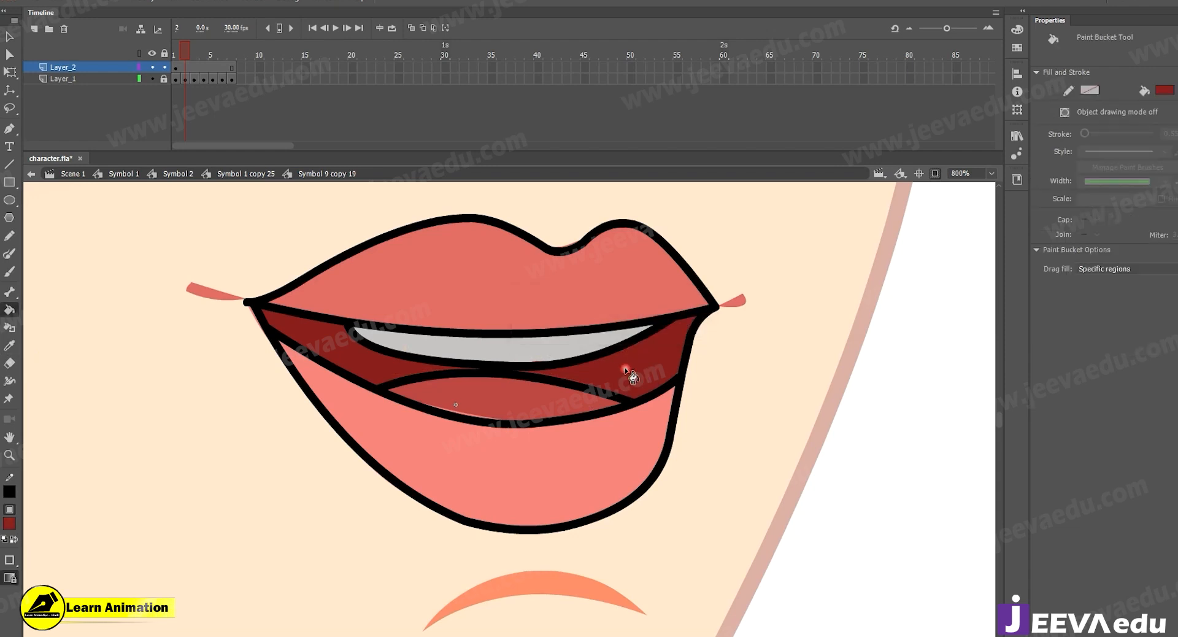
{"action": "key", "text": "i"}
{"action": "left_click", "coordinate": [578, 342]}
{"action": "key", "text": "i"}
{"action": "left_click", "coordinate": [509, 408]}
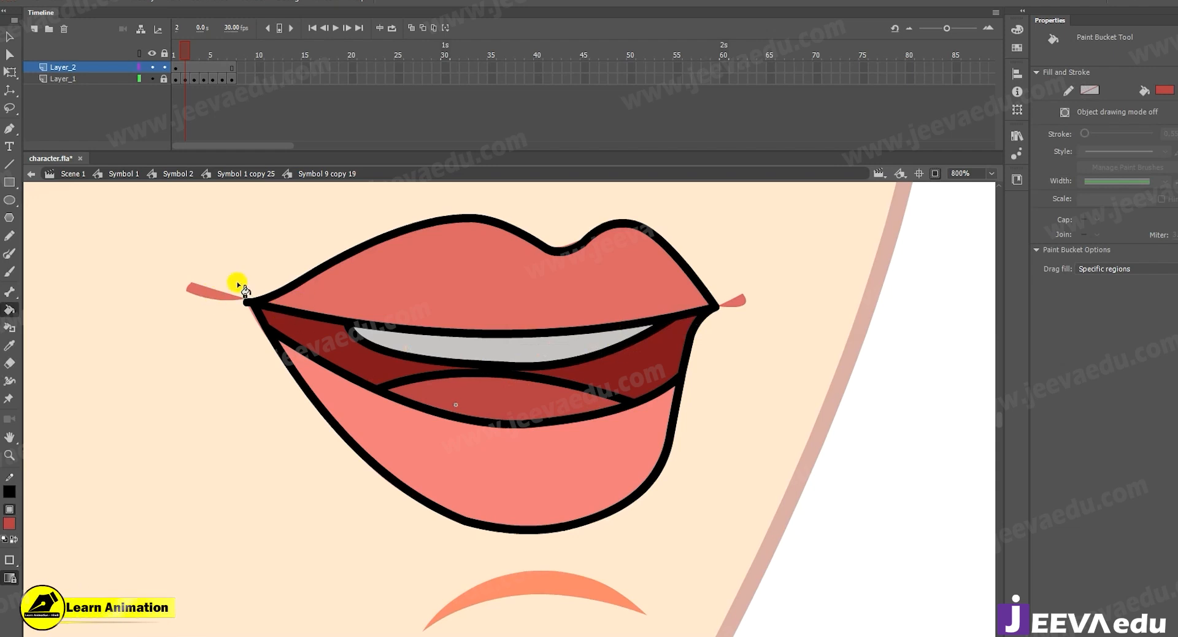
Hide Layer_1, then select all connected black outlines of the traced mouth and delete them.
{"action": "left_click", "coordinate": [151, 79]}
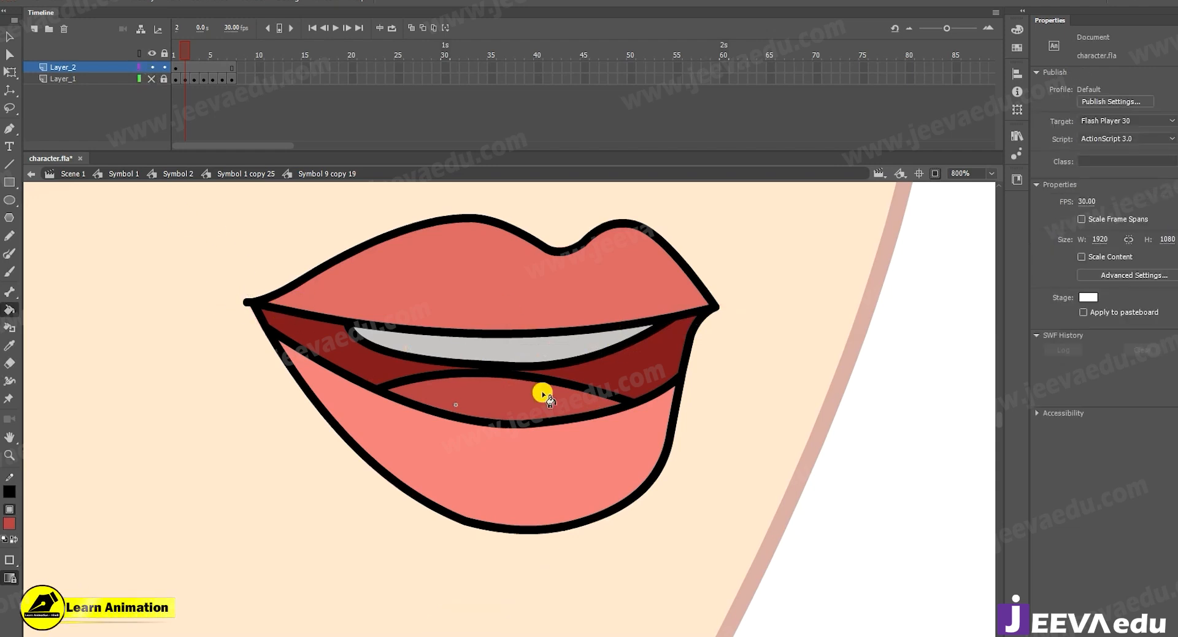
{"action": "key", "text": "z"}
{"action": "left_click", "coordinate": [526, 372], "text": "alt"}
{"action": "left_click", "coordinate": [526, 395], "text": "alt"}
{"action": "key", "text": "v"}
{"action": "double_click", "coordinate": [542, 405]}
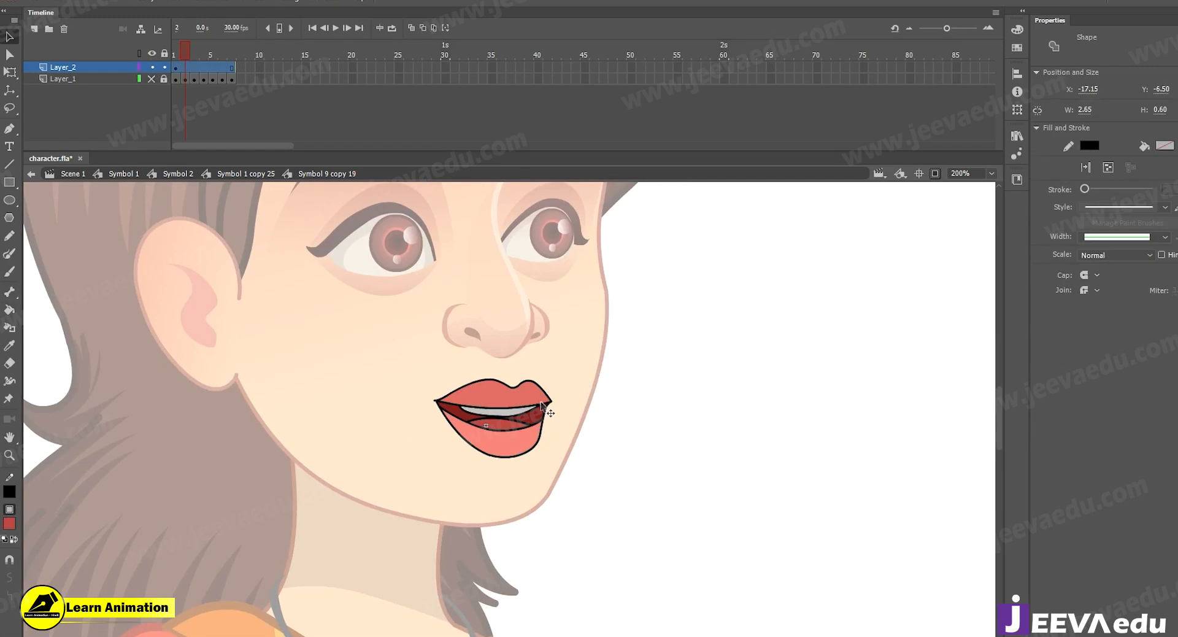
{"action": "key", "text": "Delete"}
Select all the traced mouth shapes, group them, and cut the group from Layer_2.
{"action": "key", "text": "ctrl+="}
{"action": "left_click_drag", "start_coordinate": [640, 337], "coordinate": [325, 536]}
{"action": "key", "text": "ctrl+g"}
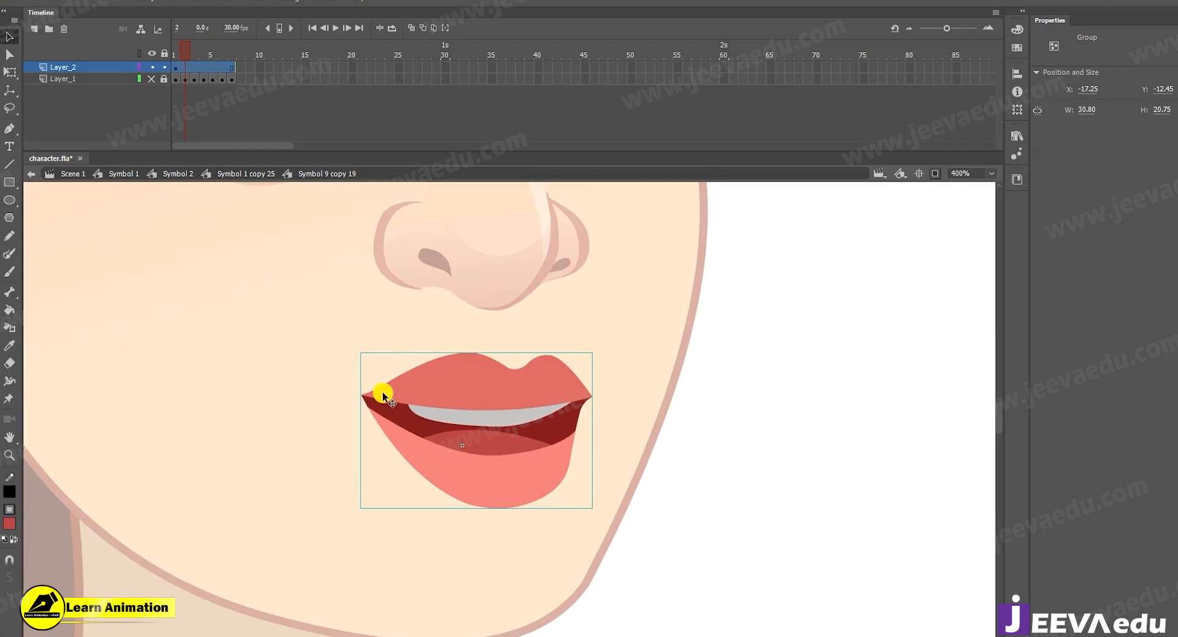
{"action": "left_click", "coordinate": [502, 458]}
{"action": "key", "text": "Delete"}
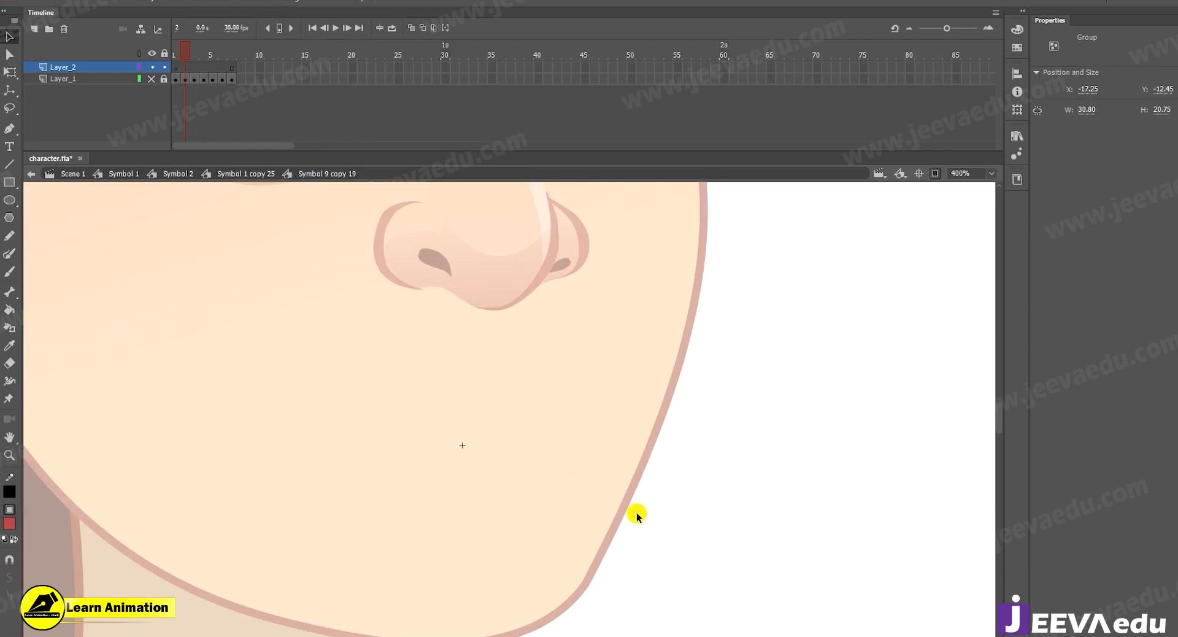
Show Layer_1 again, insert an extra frame after the closed mouth on frame 1, and paste the open-mouth group.
{"action": "left_click", "coordinate": [154, 78]}
{"action": "left_click", "coordinate": [177, 55]}
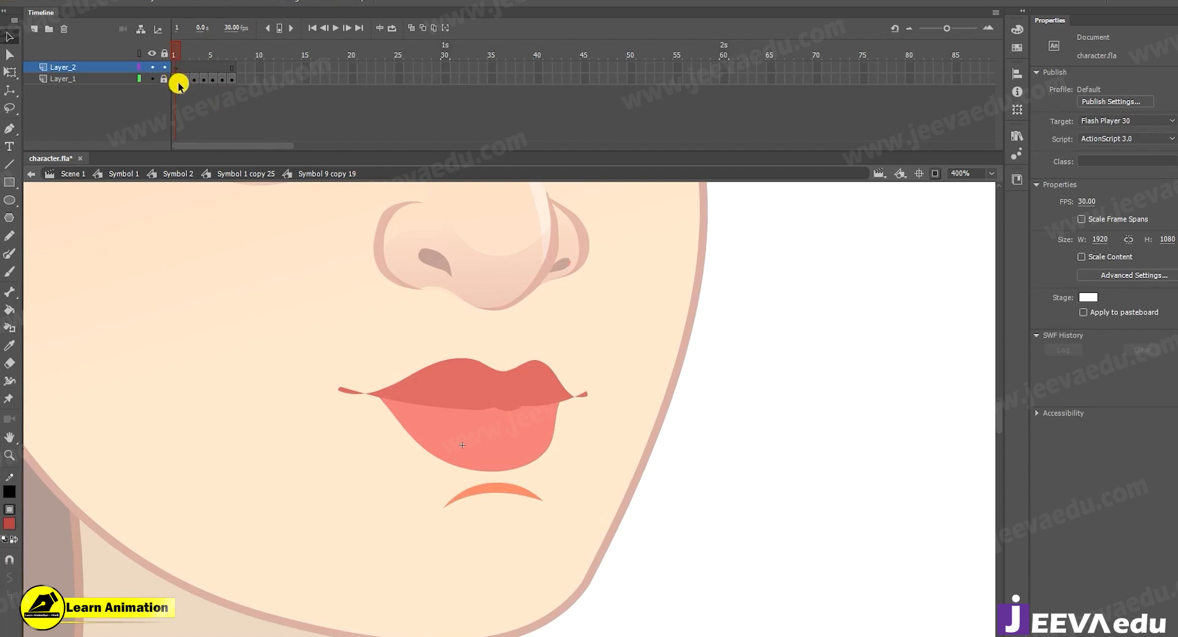
{"action": "key", "text": "F5"}
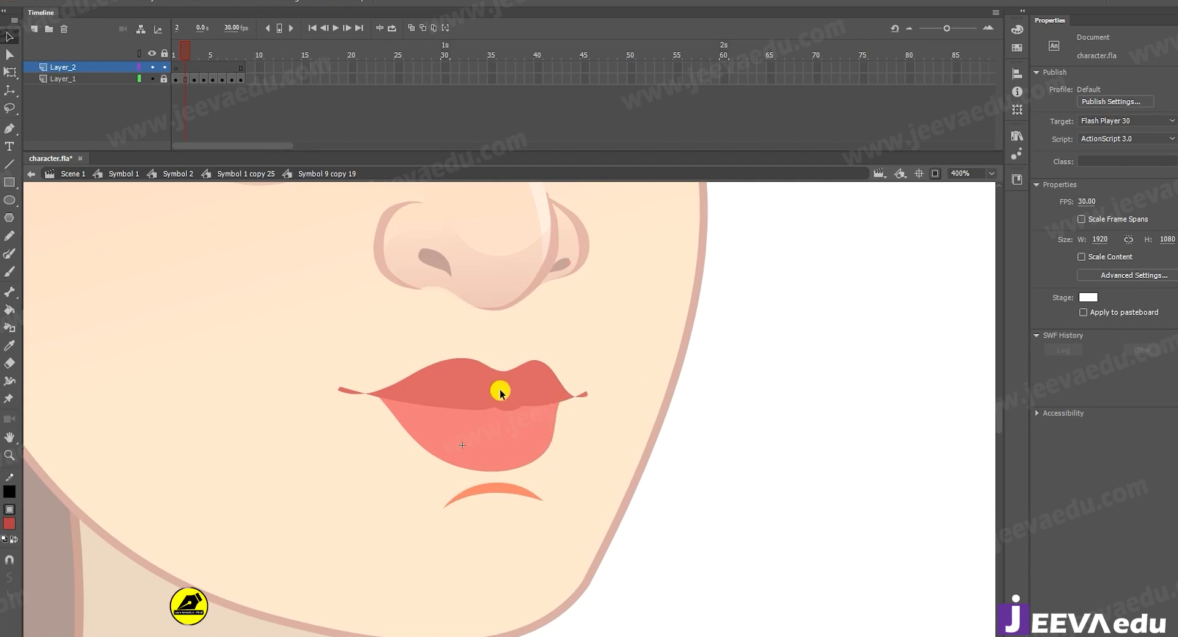
{"action": "key", "text": "ctrl+v"}
Scale the pasted open-mouth group down to about 26.35 by 17.75 and place it above the closed lips.
{"action": "key", "text": "q"}
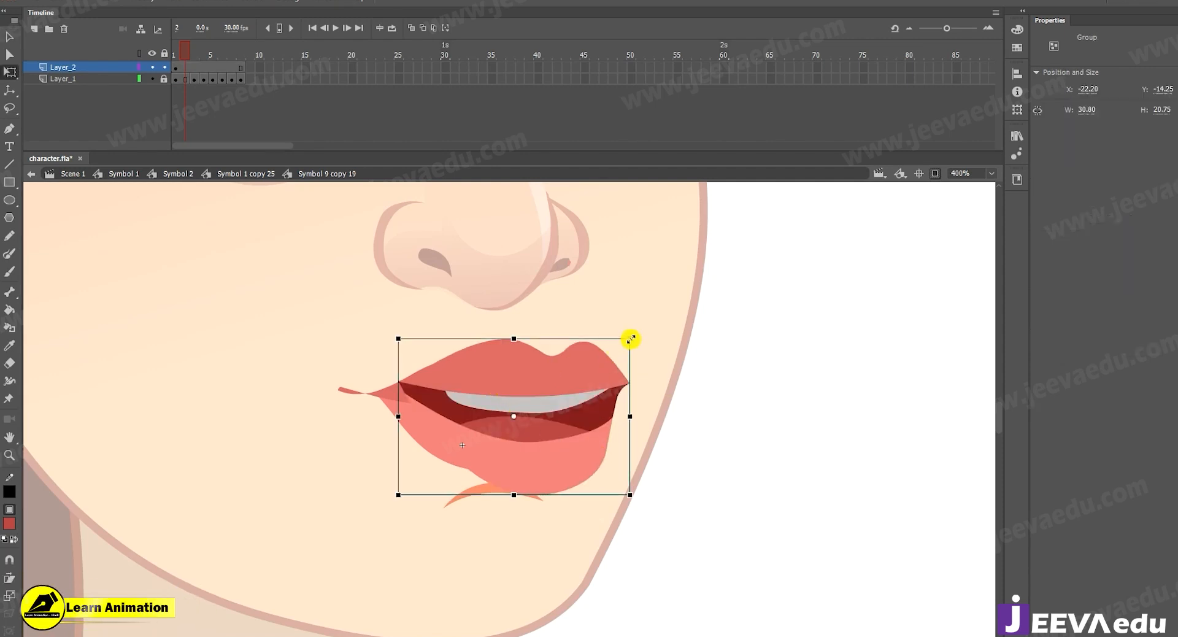
{"action": "left_click_drag", "start_coordinate": [654, 317], "coordinate": [684, 291]}
{"action": "mouse_move", "coordinate": [606, 411]}
{"action": "left_mouse_down"}
{"action": "mouse_move", "coordinate": [577, 447]}
{"action": "mouse_move", "coordinate": [590, 421]}
{"action": "left_mouse_up"}
{"action": "left_click_drag", "start_coordinate": [668, 311], "coordinate": [592, 355]}
{"action": "left_click_drag", "start_coordinate": [530, 432], "coordinate": [551, 348]}
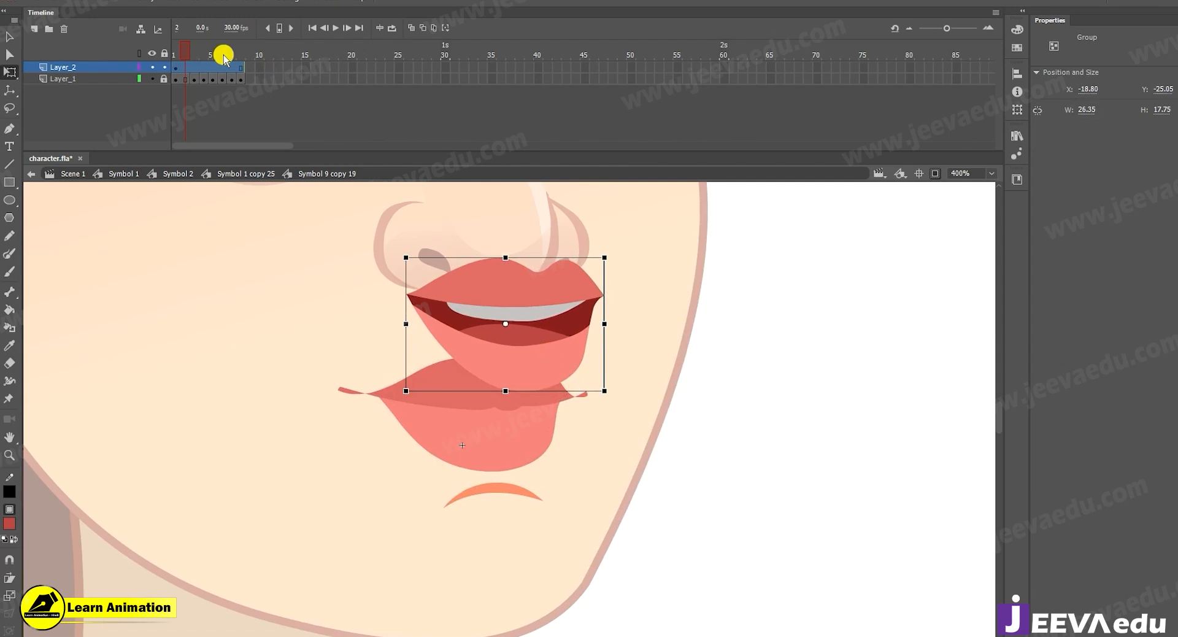
Make frame 2 of Layer_1 a blank keyframe and compare frames 1 and 2.
{"action": "left_click", "coordinate": [176, 68]}
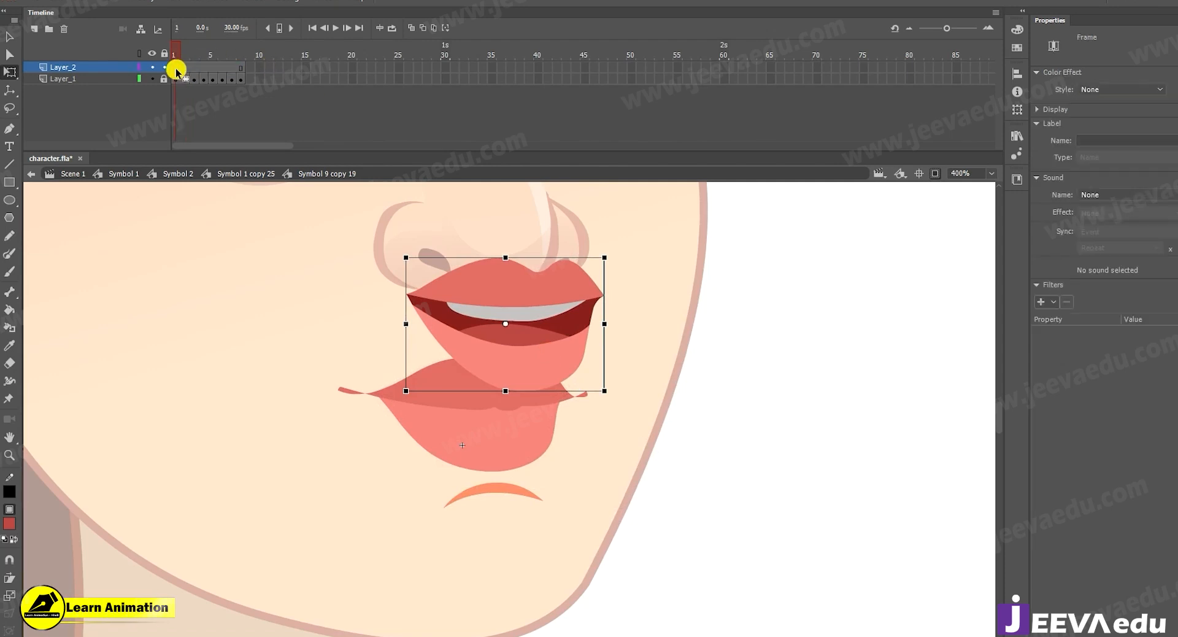
{"action": "left_click_drag", "start_coordinate": [177, 68], "coordinate": [184, 79]}
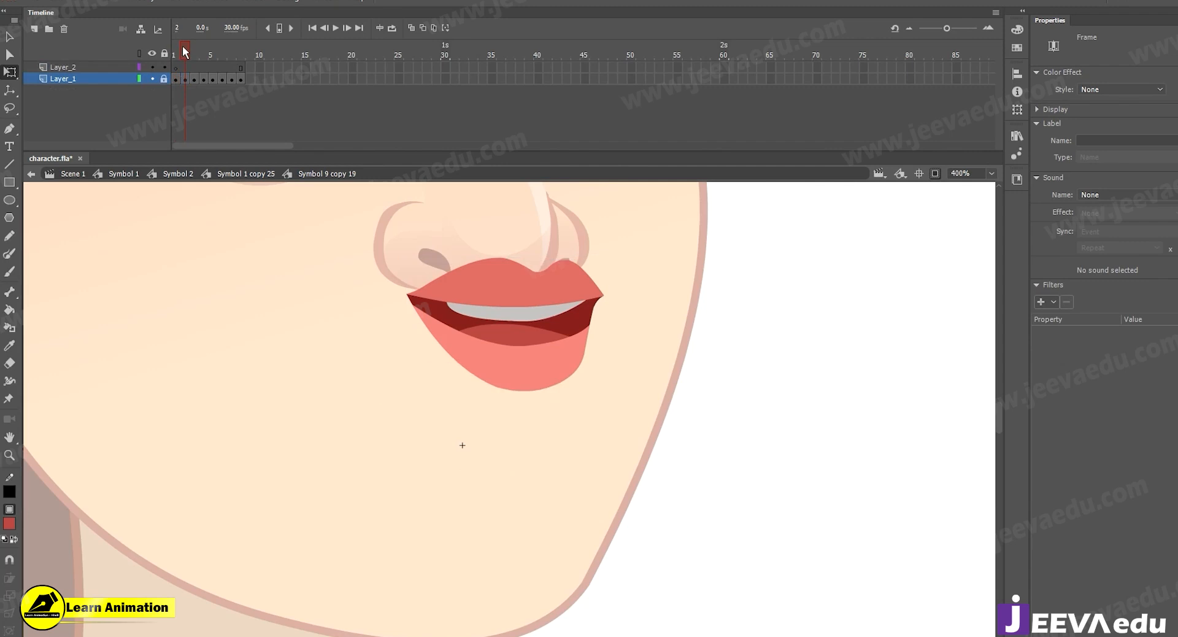
{"action": "left_click", "coordinate": [179, 48]}
{"action": "left_click", "coordinate": [182, 47]}
{"action": "left_click", "coordinate": [185, 78]}
{"action": "left_click", "coordinate": [179, 67]}
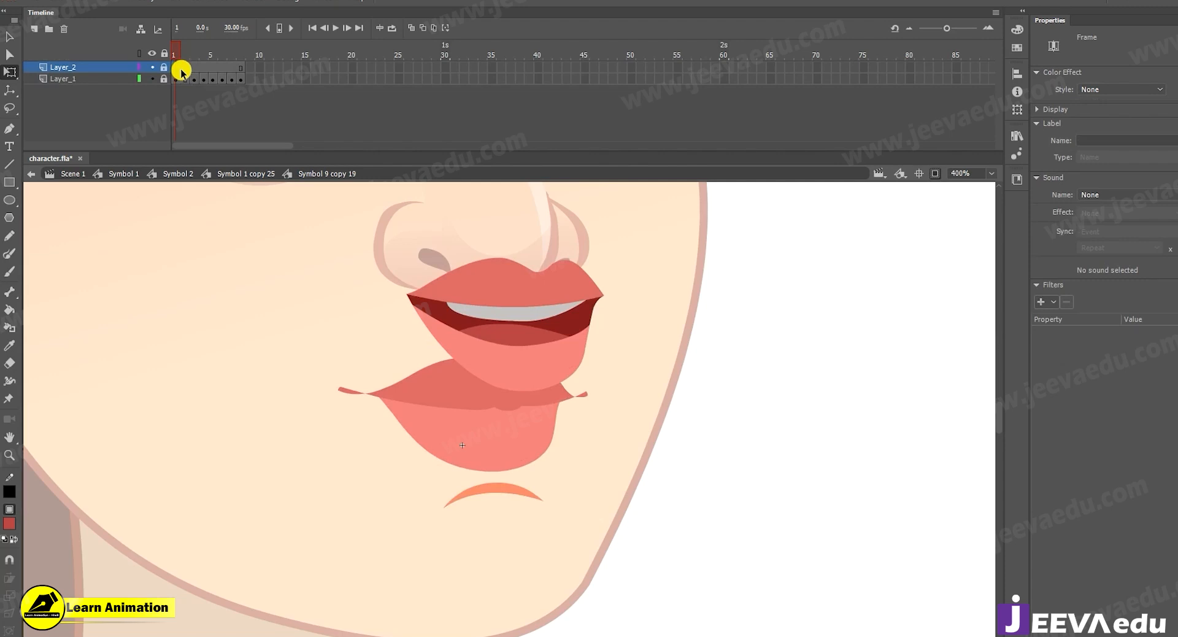
Unlock Layer_2, move the open-mouth group over the closed lips, and check its placement on frame 2.
{"action": "left_click", "coordinate": [164, 67]}
{"action": "left_click_drag", "start_coordinate": [495, 321], "coordinate": [505, 447]}
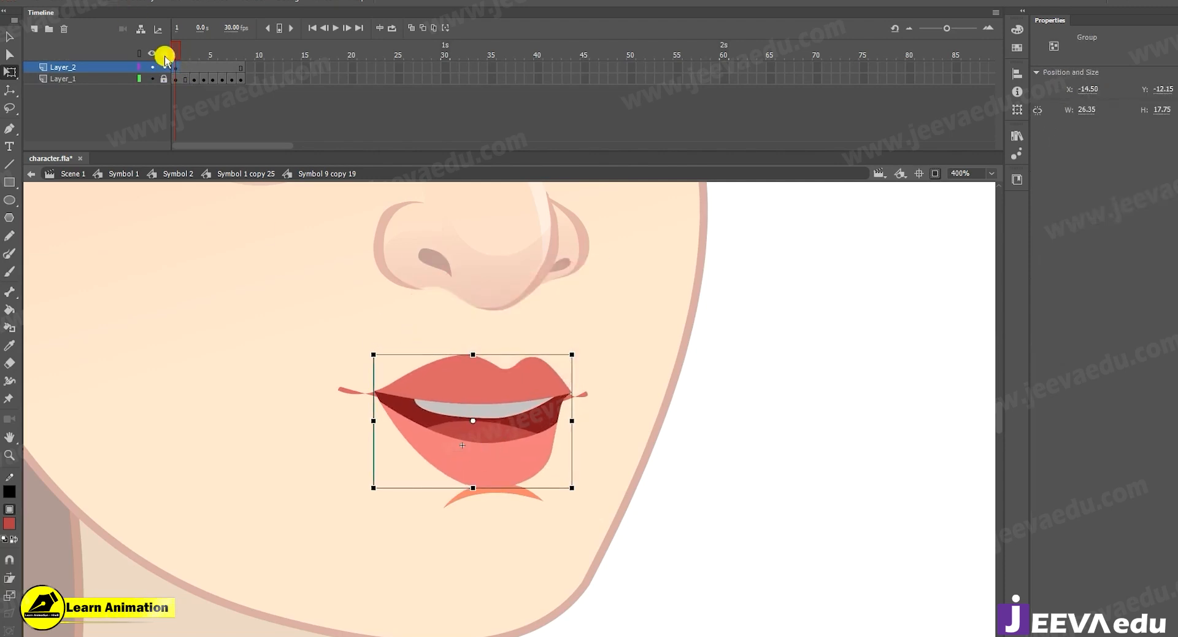
{"action": "left_click", "coordinate": [181, 77]}
{"action": "left_click_drag", "start_coordinate": [177, 54], "coordinate": [184, 57]}
{"action": "left_click", "coordinate": [186, 80]}
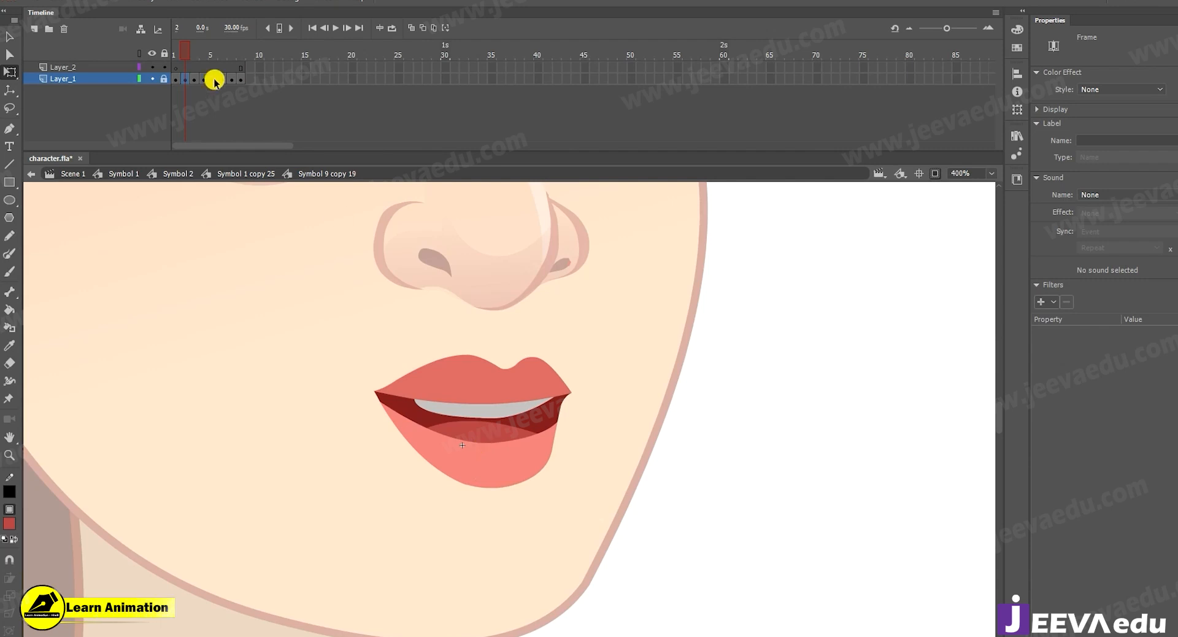
Clear the keyframe at frame 2 of Layer_1, then undo the recent timeline edits on that layer.
{"action": "right_click", "coordinate": [186, 75]}
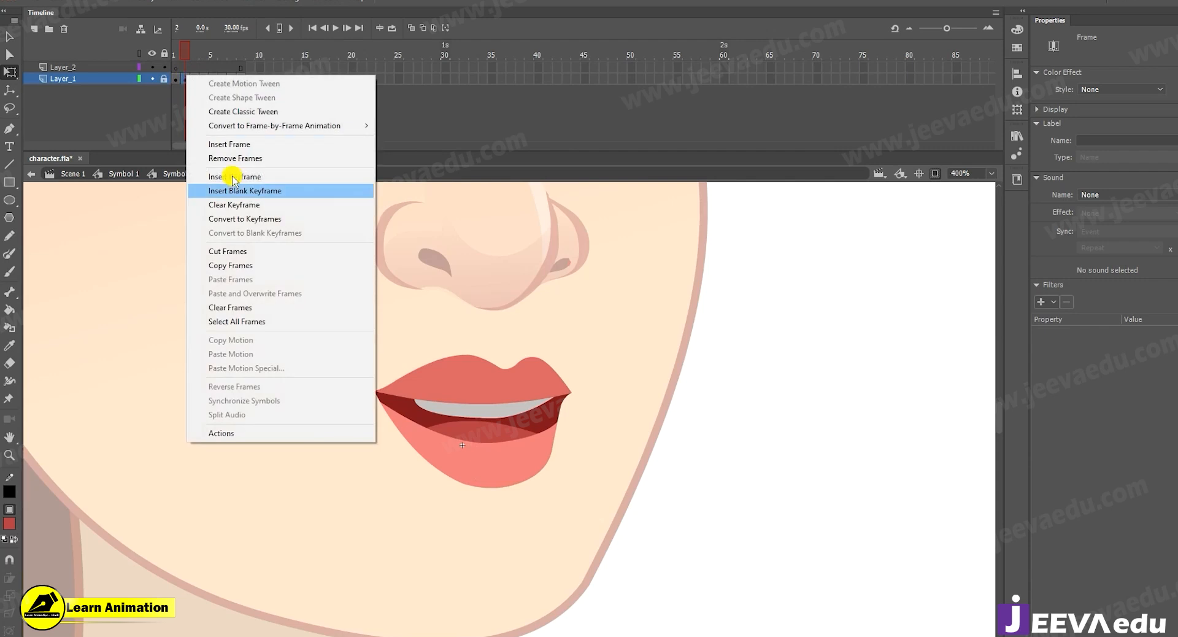
{"action": "left_click", "coordinate": [225, 202]}
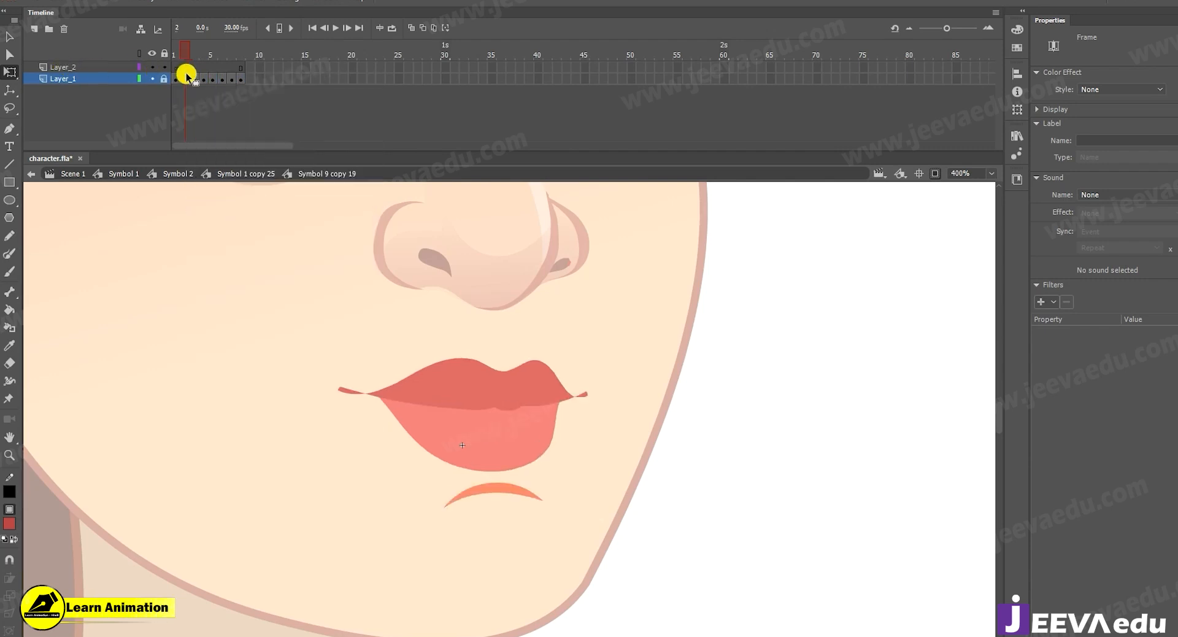
{"action": "key", "text": "ctrl+z"}
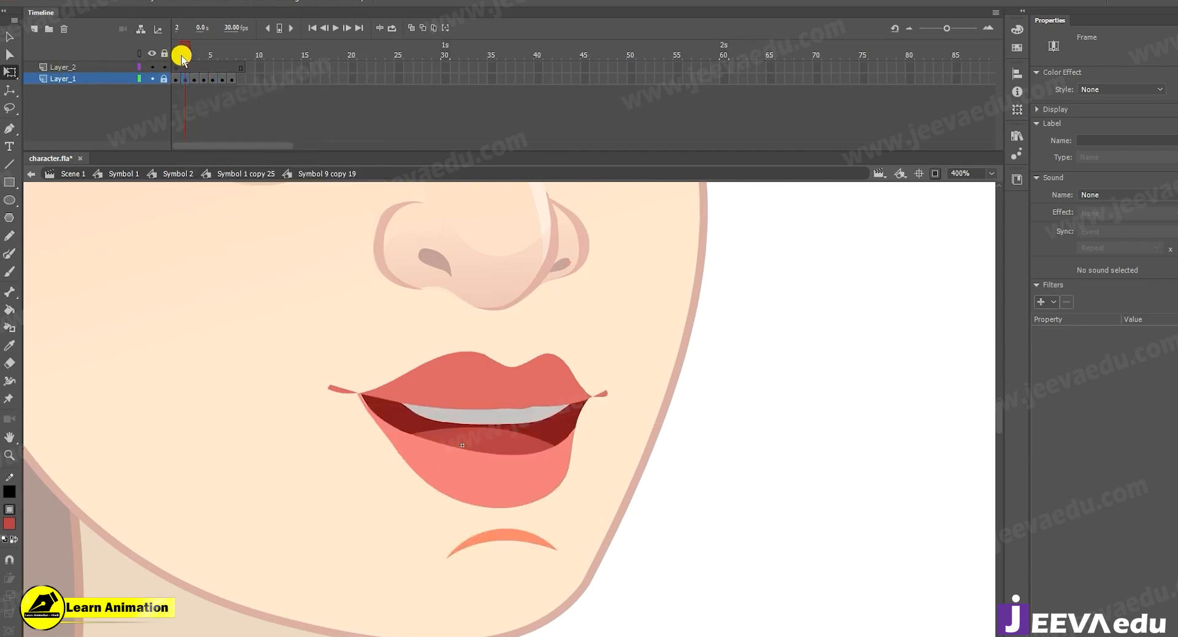
Delete Layer_2 and return to the original open-mouth pose on frame 2.
{"action": "left_click", "coordinate": [74, 68]}
{"action": "left_click", "coordinate": [64, 29]}
{"action": "mouse_move", "coordinate": [187, 46]}
{"action": "left_mouse_down"}
{"action": "mouse_move", "coordinate": [171, 48]}
{"action": "mouse_move", "coordinate": [199, 54]}
{"action": "mouse_move", "coordinate": [187, 54]}
{"action": "left_mouse_up"}
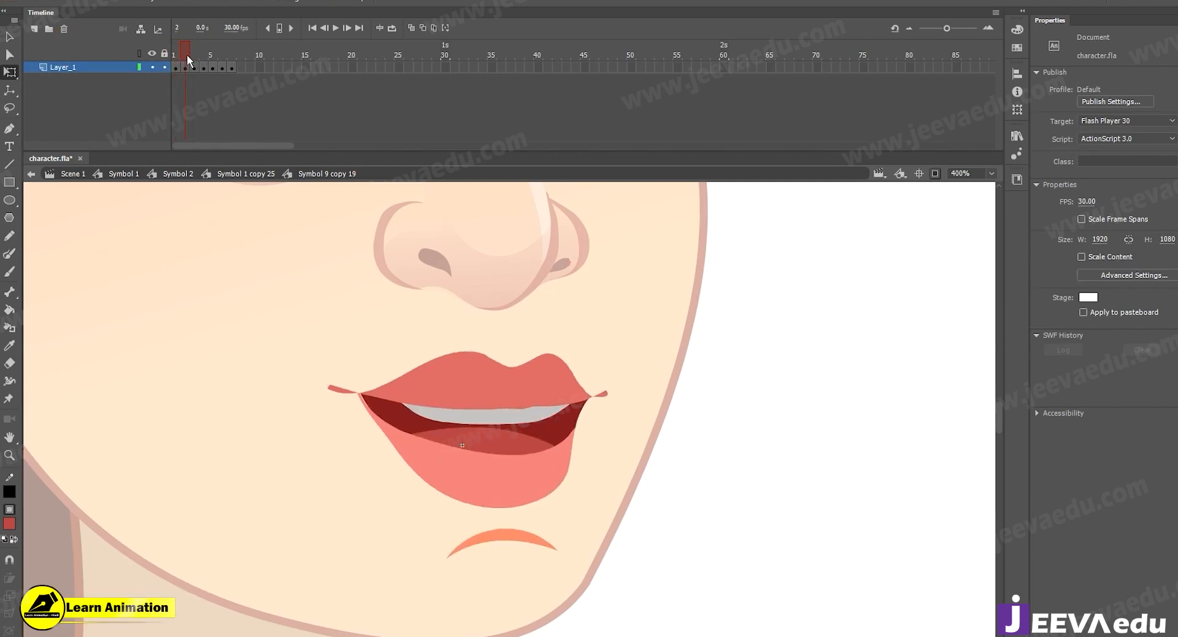
{"action": "left_click_drag", "start_coordinate": [522, 448], "coordinate": [518, 438]}
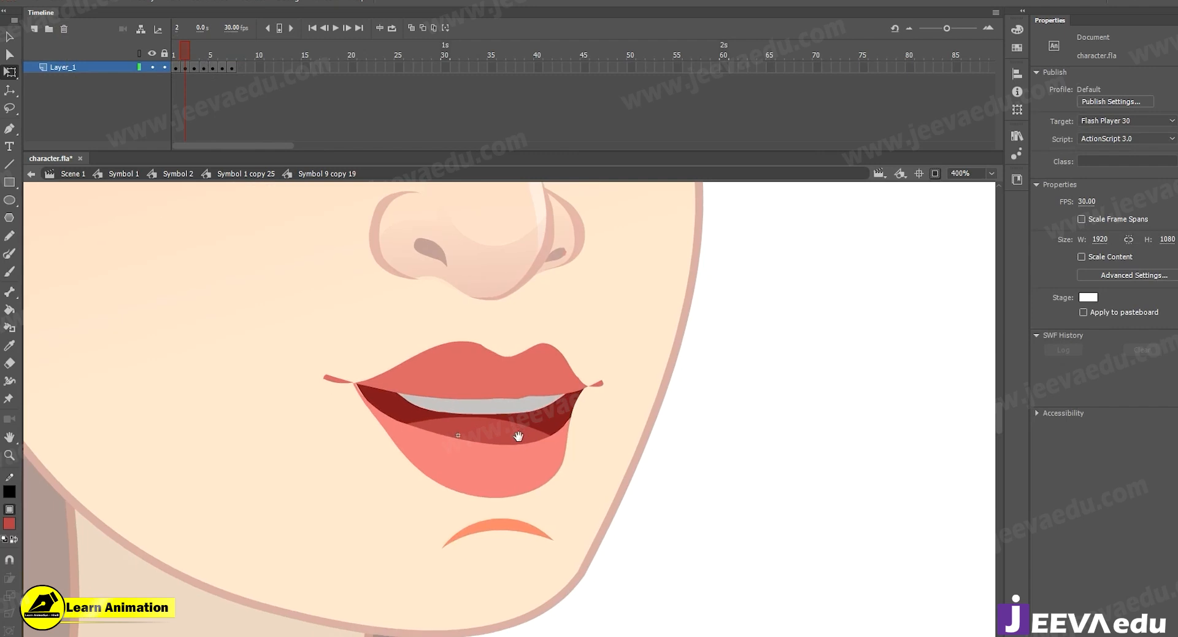
Step through frames 3 to 7 of Layer_1 to examine the existing lip-sync mouth poses.
{"action": "left_click", "coordinate": [194, 57]}
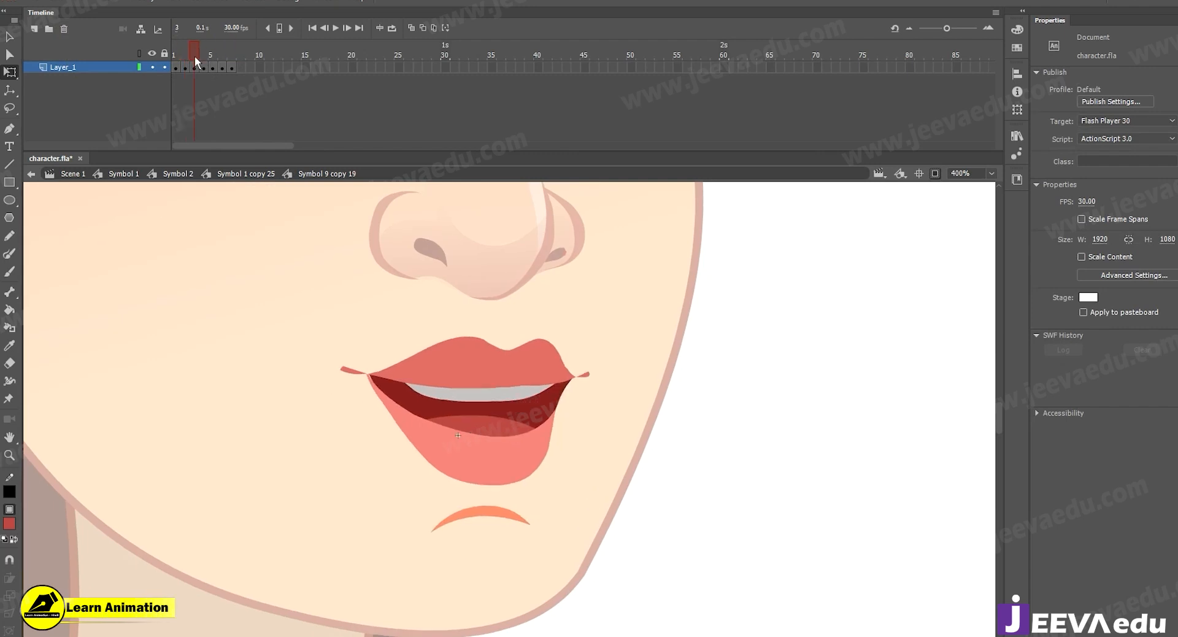
{"action": "left_click", "coordinate": [200, 49]}
{"action": "left_click", "coordinate": [209, 50]}
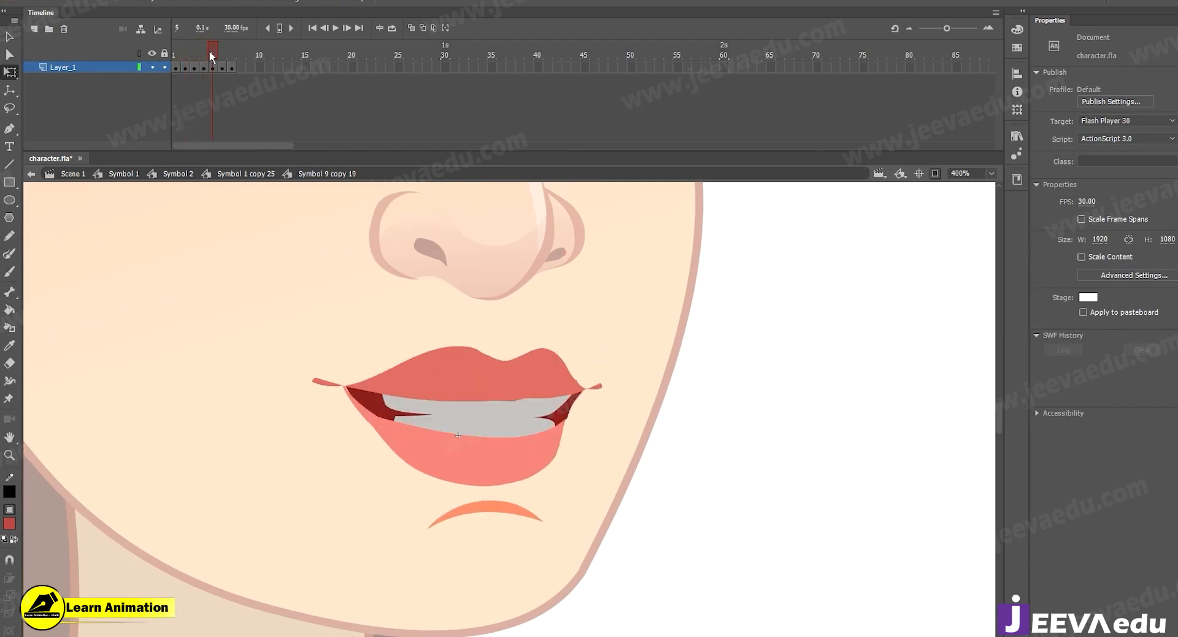
{"action": "left_click", "coordinate": [223, 54]}
{"action": "left_click", "coordinate": [230, 54]}
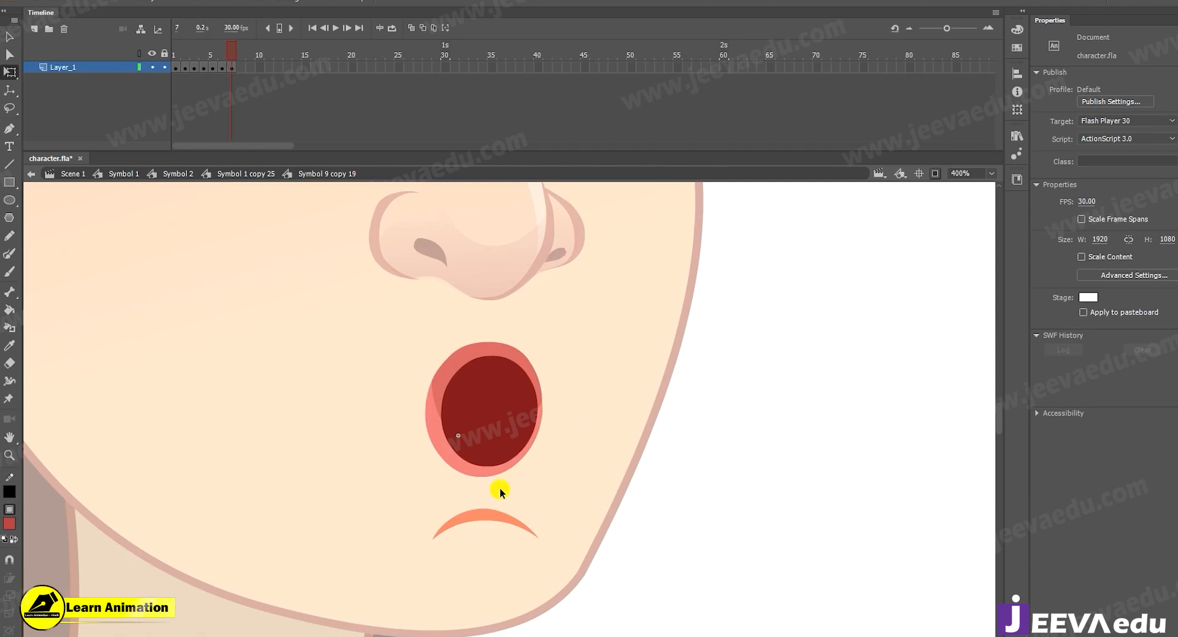
Scrub back to the closed-lips pose on frame 1 and return to editing Symbol 1 copy 25.
{"action": "left_click", "coordinate": [225, 52]}
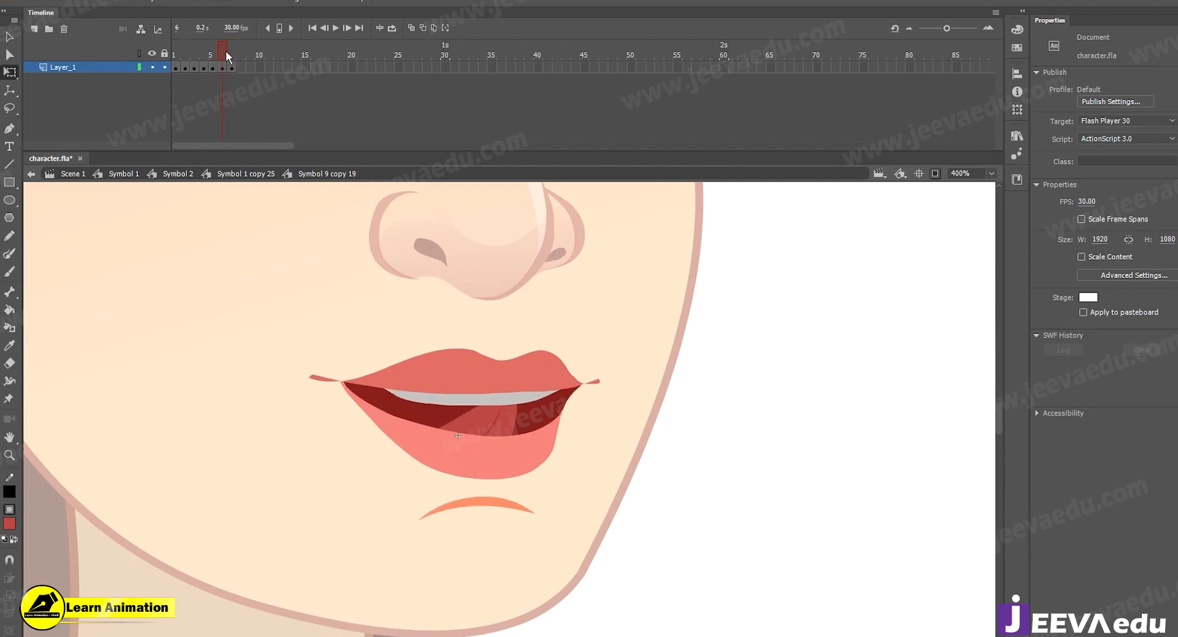
{"action": "mouse_move", "coordinate": [226, 50]}
{"action": "left_mouse_down"}
{"action": "mouse_move", "coordinate": [186, 58]}
{"action": "mouse_move", "coordinate": [230, 61]}
{"action": "mouse_move", "coordinate": [179, 62]}
{"action": "mouse_move", "coordinate": [230, 67]}
{"action": "mouse_move", "coordinate": [176, 64]}
{"action": "left_mouse_up"}
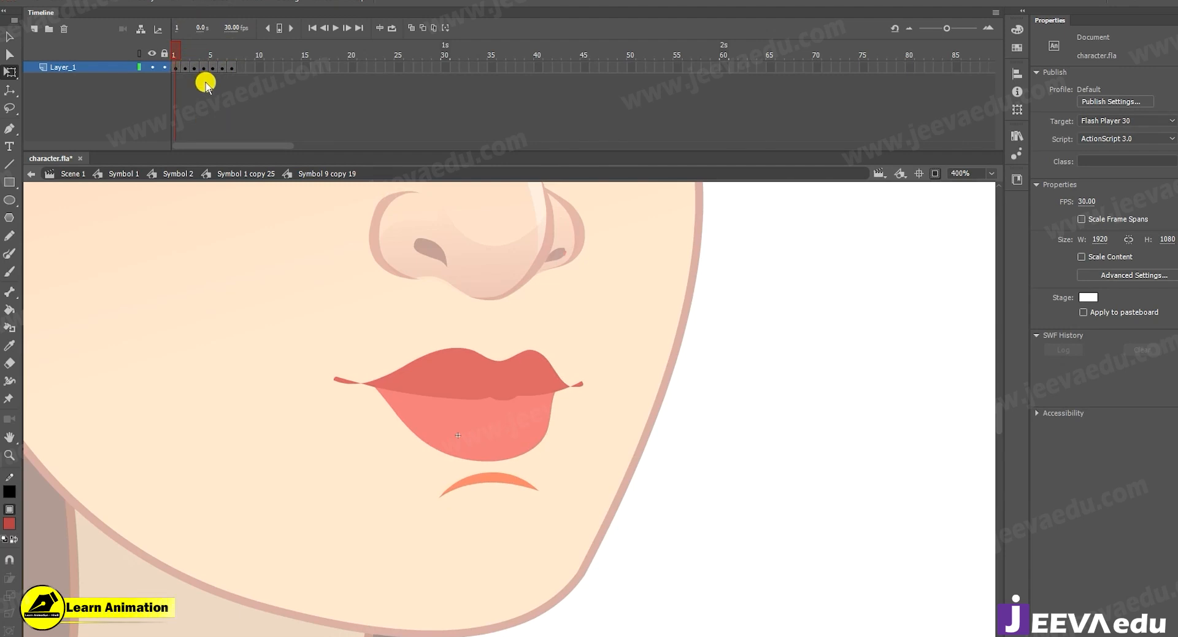
{"action": "left_click", "coordinate": [246, 177]}
Add a new layer above the mouth's Layer_1 in Symbol 1 copy 25.
{"action": "key", "text": "z"}
{"action": "left_click", "coordinate": [495, 428], "text": "alt"}
{"action": "key", "text": "v"}
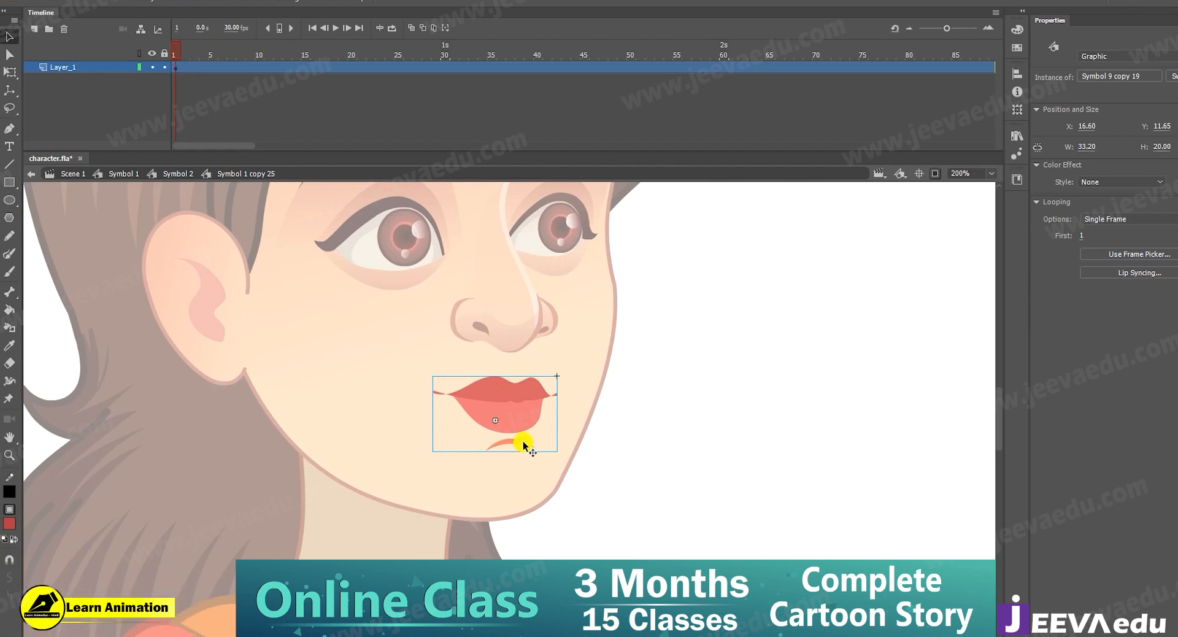
{"action": "left_click", "coordinate": [35, 29]}
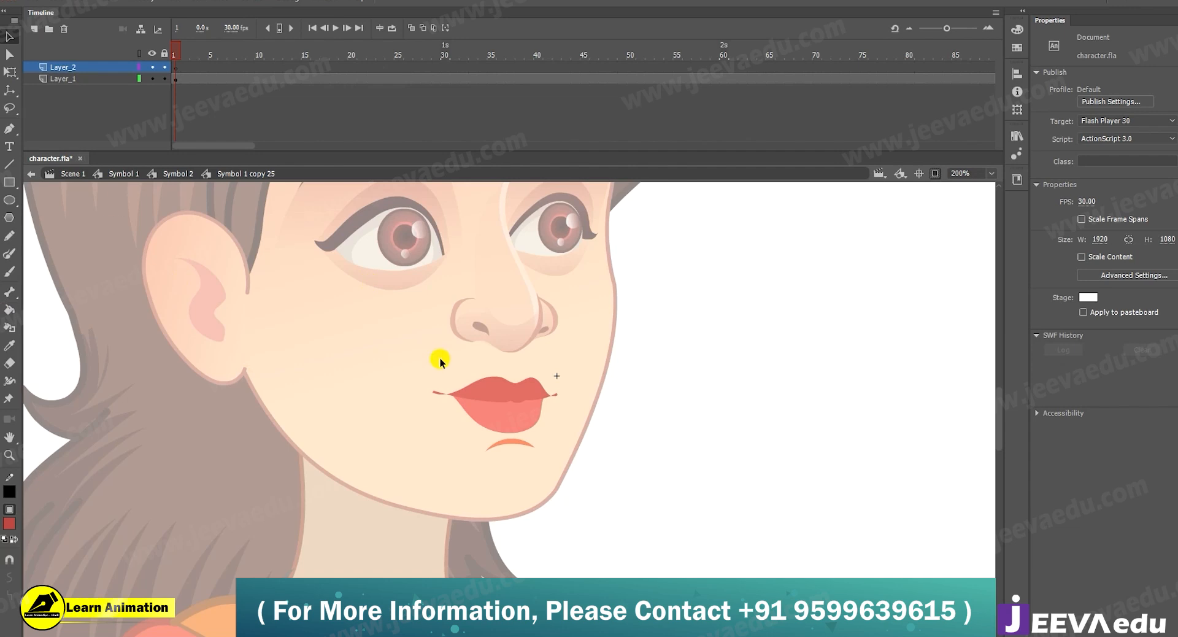
{"action": "key", "text": "z"}
{"action": "left_click", "coordinate": [496, 463]}
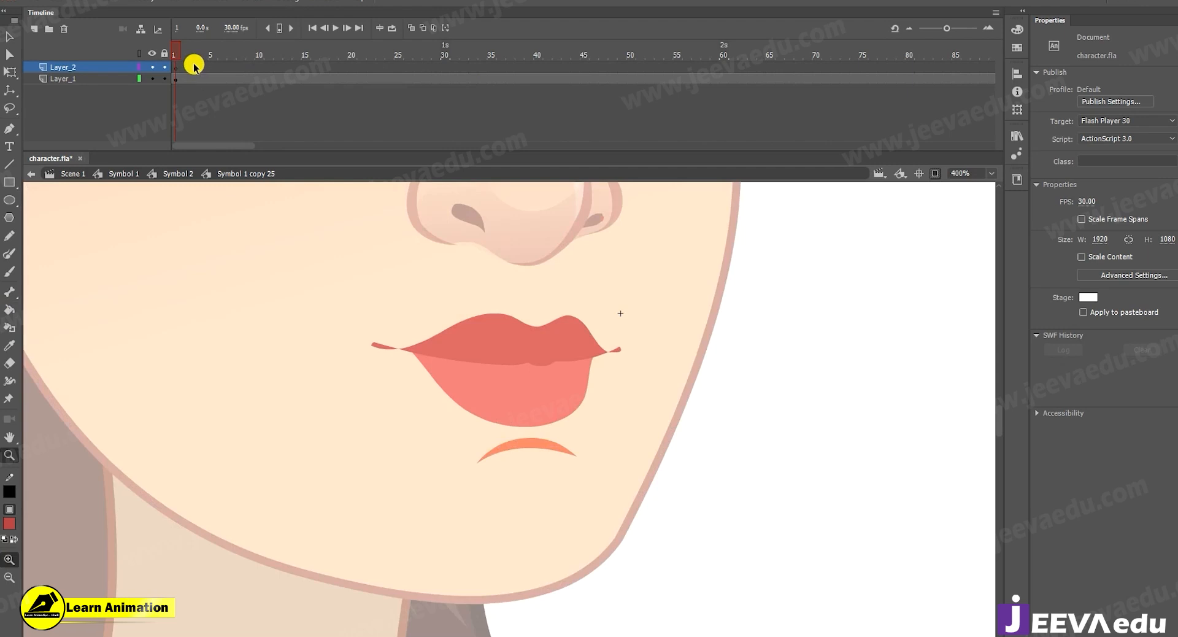
Insert a keyframe at frame 4 of Layer_1 for the mouth symbol.
{"action": "left_click", "coordinate": [205, 79]}
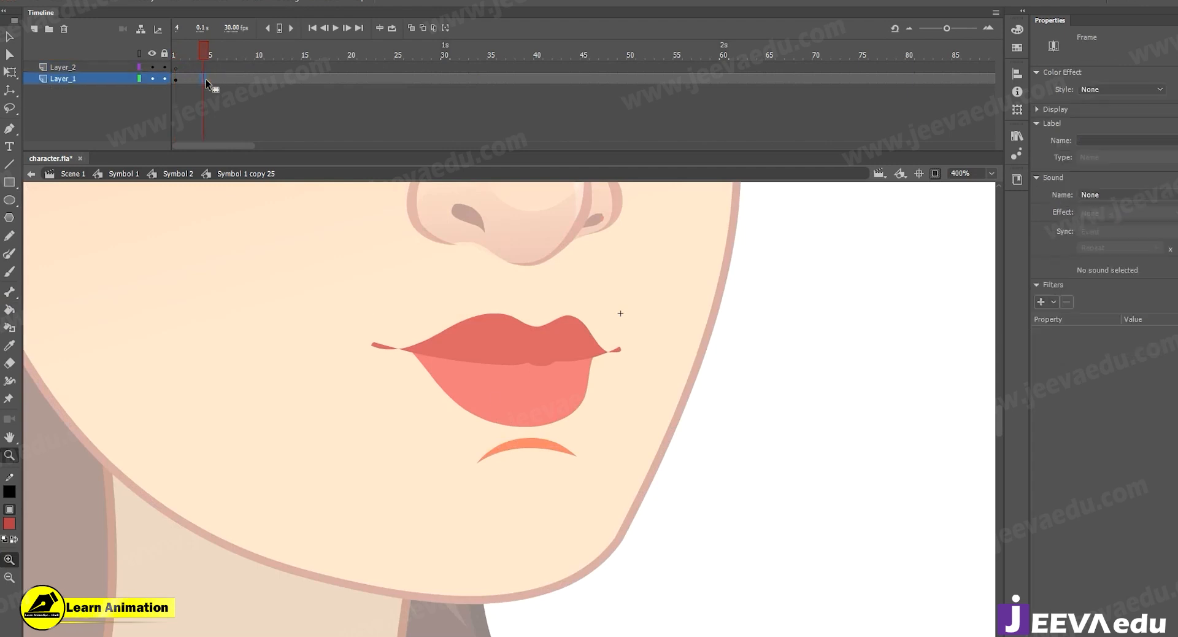
{"action": "left_click", "coordinate": [531, 408], "text": "alt"}
{"action": "left_click", "coordinate": [540, 418]}
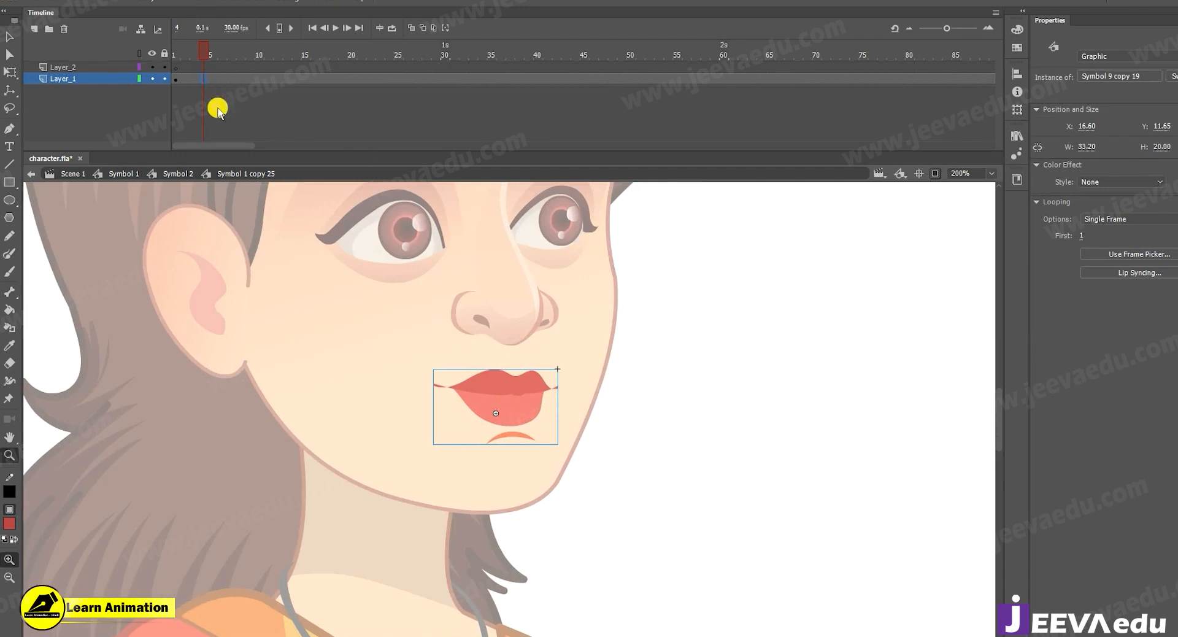
{"action": "key", "text": "F6"}
{"action": "left_click", "coordinate": [566, 435]}
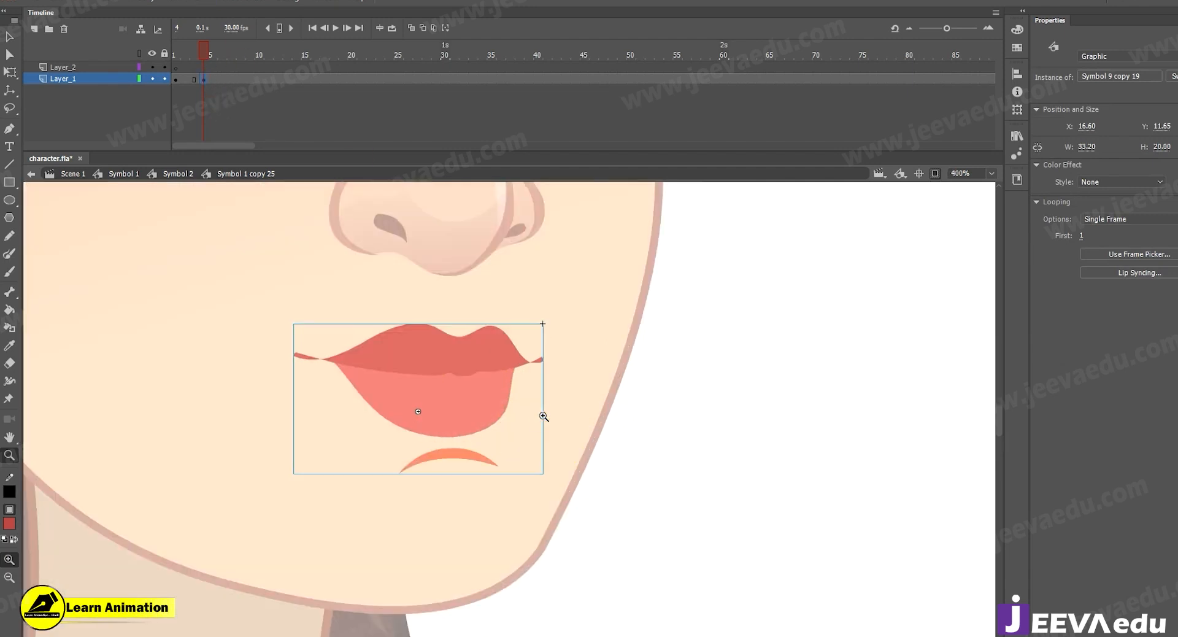
{"action": "key", "text": "v"}
{"action": "left_click_drag", "start_coordinate": [545, 430], "coordinate": [631, 454]}
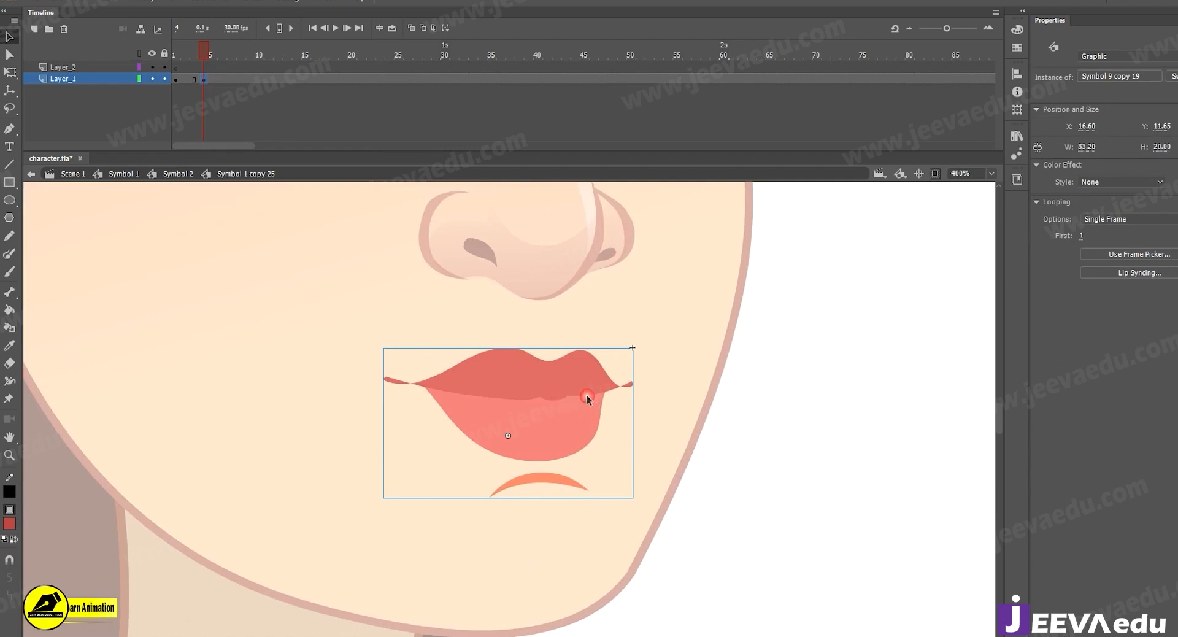
{"action": "left_click", "coordinate": [807, 407]}
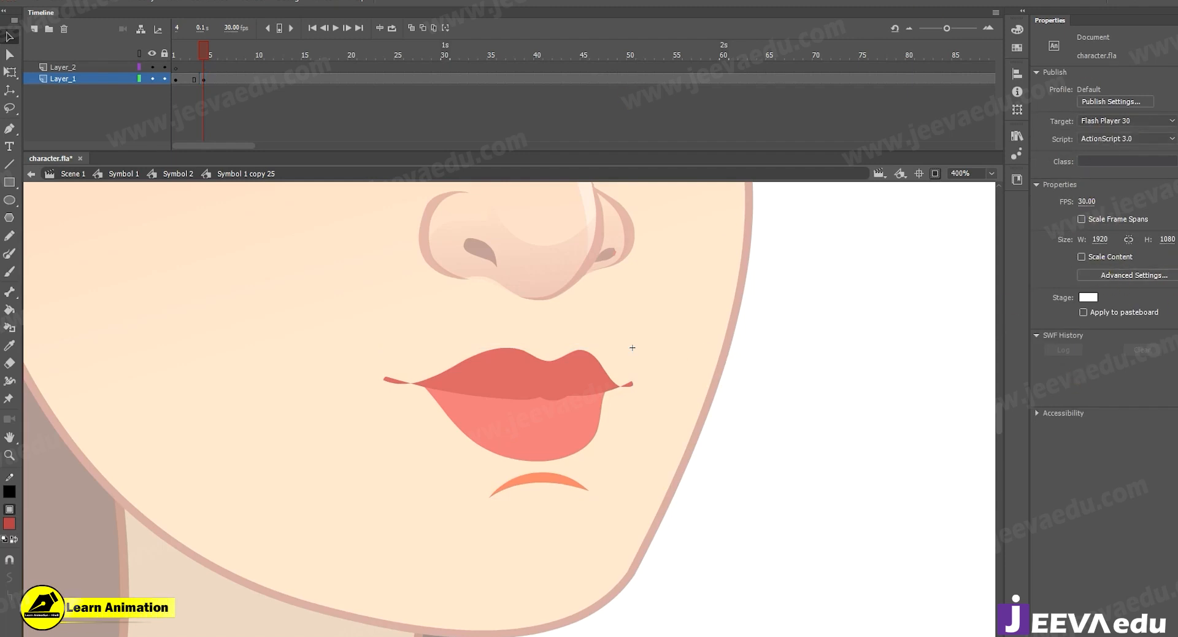
Open the Frame Picker for the mouth symbol, enlarge it and place it beside the face.
{"action": "left_click", "coordinate": [560, 414]}
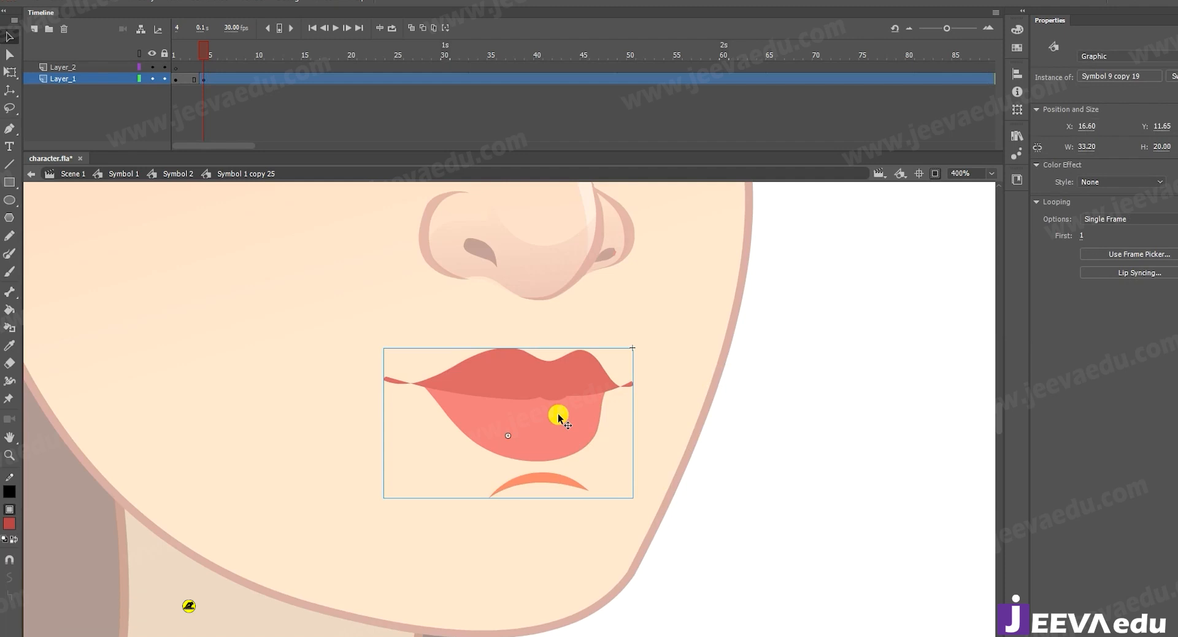
{"action": "left_click", "coordinate": [1138, 256]}
{"action": "left_click_drag", "start_coordinate": [614, 208], "coordinate": [813, 212]}
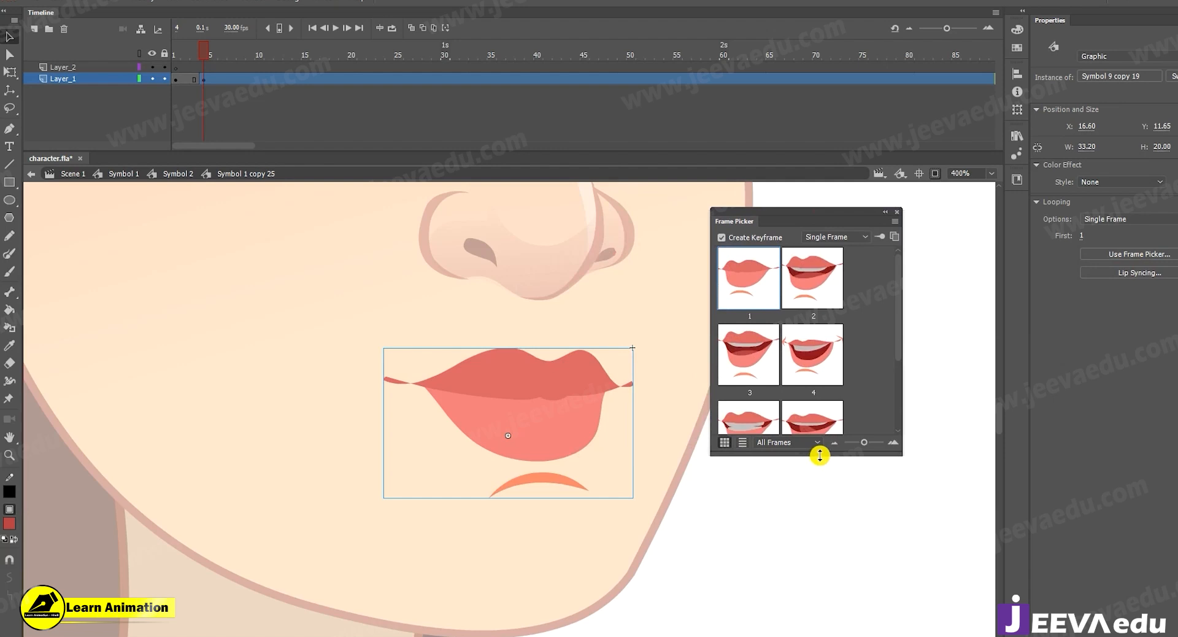
{"action": "left_click_drag", "start_coordinate": [826, 452], "coordinate": [830, 557]}
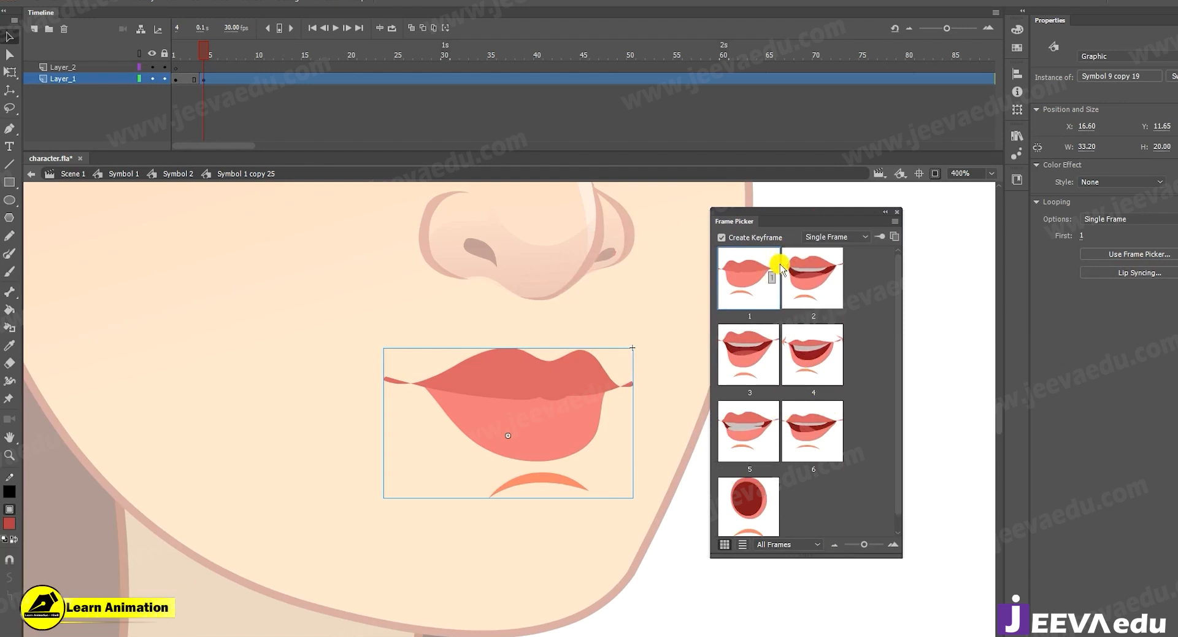
{"action": "left_click_drag", "start_coordinate": [836, 210], "coordinate": [890, 212]}
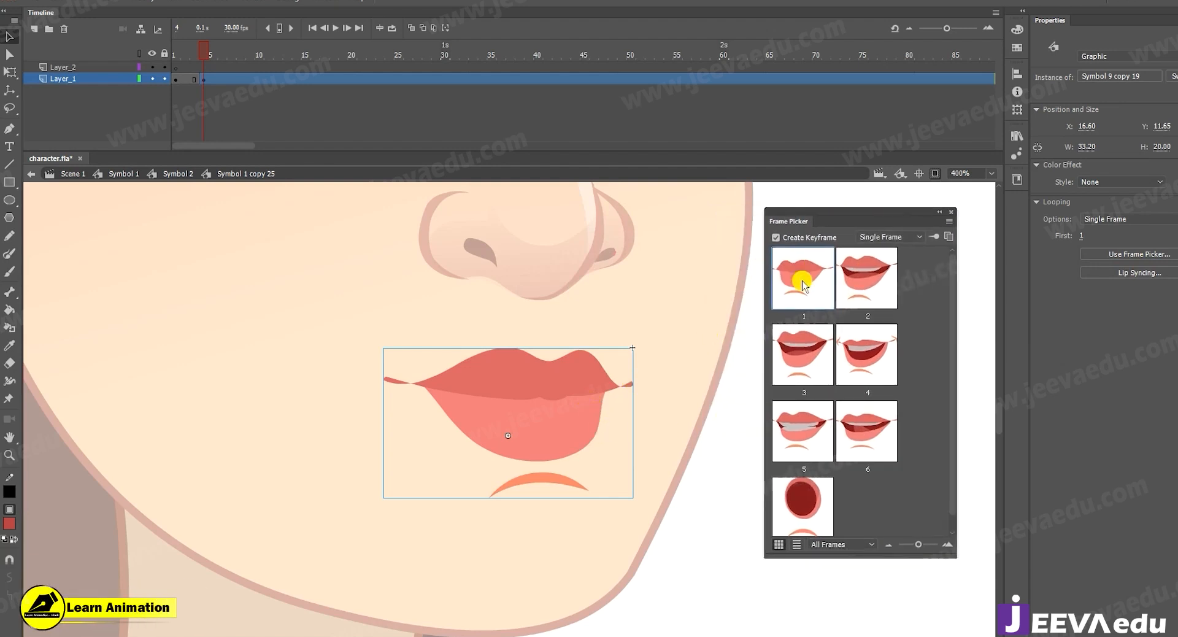
Check the open-mouth pose on frame 7 inside the mouth symbol, and return to Symbol 1 copy 25.
{"action": "double_click", "coordinate": [561, 415]}
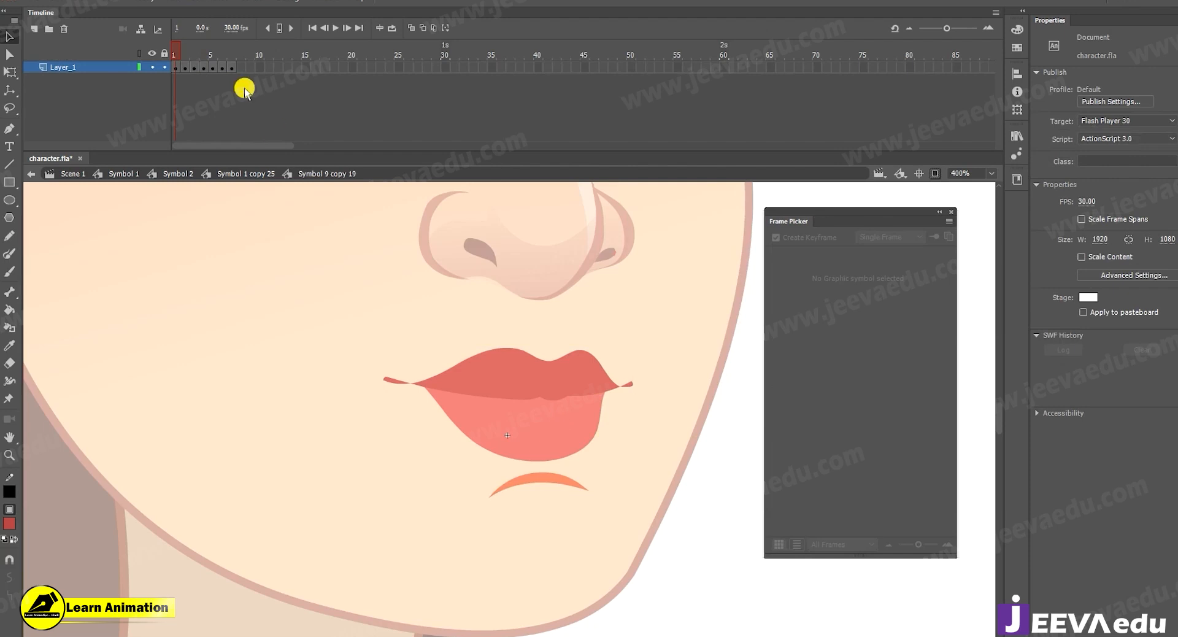
{"action": "left_click", "coordinate": [234, 64]}
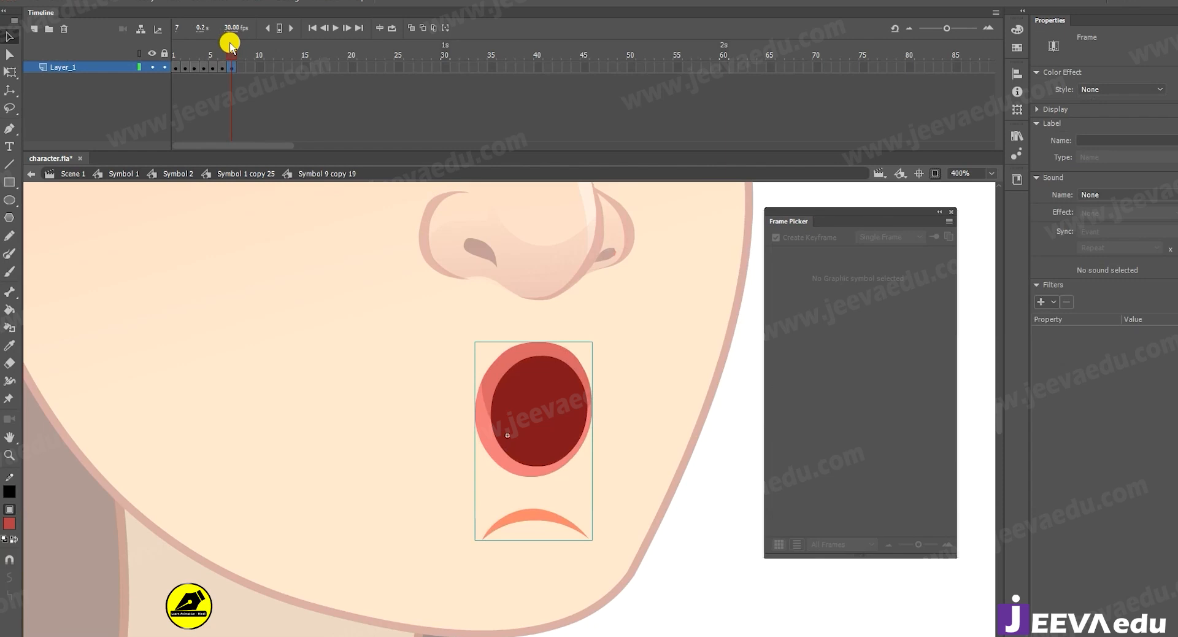
{"action": "double_click", "coordinate": [336, 392]}
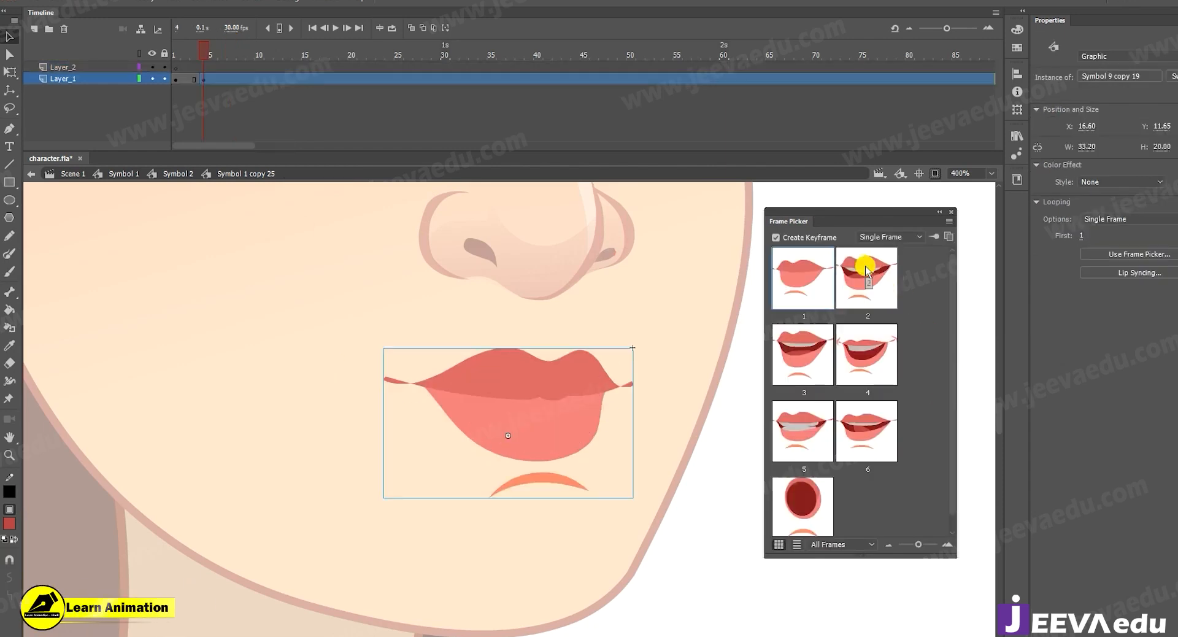
Enlarge the Frame Picker to fit all seven mouth poses, and close it.
{"action": "scroll", "coordinate": [801, 523], "scroll_direction": "down", "scroll_amount": 1}
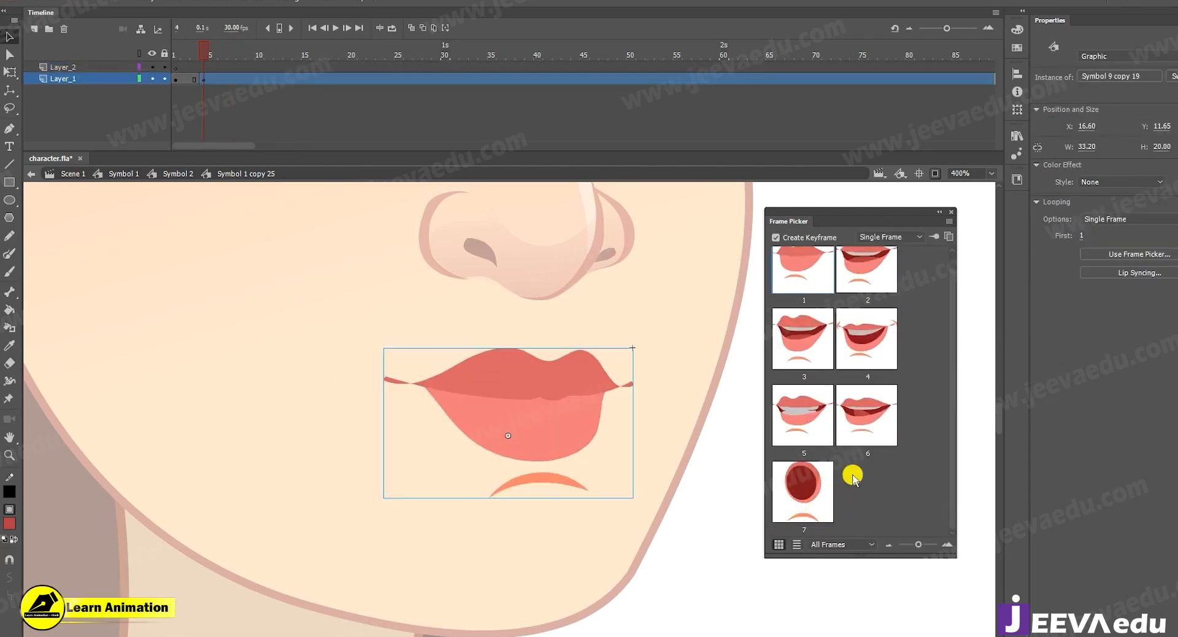
{"action": "left_click_drag", "start_coordinate": [880, 555], "coordinate": [882, 598]}
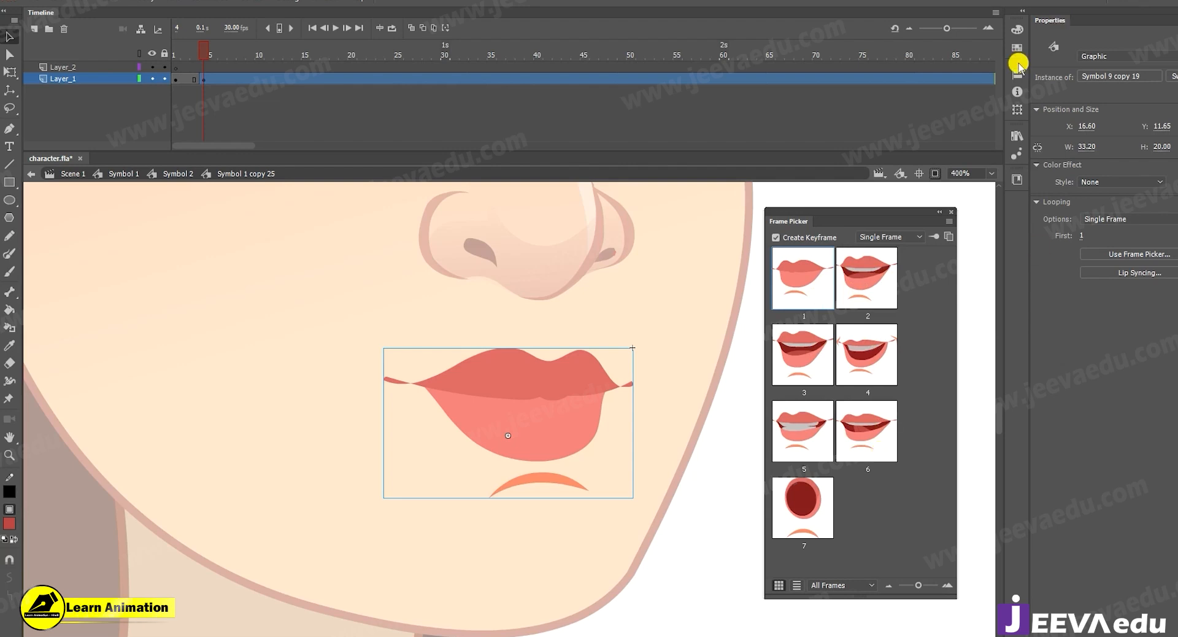
{"action": "left_click", "coordinate": [950, 211]}
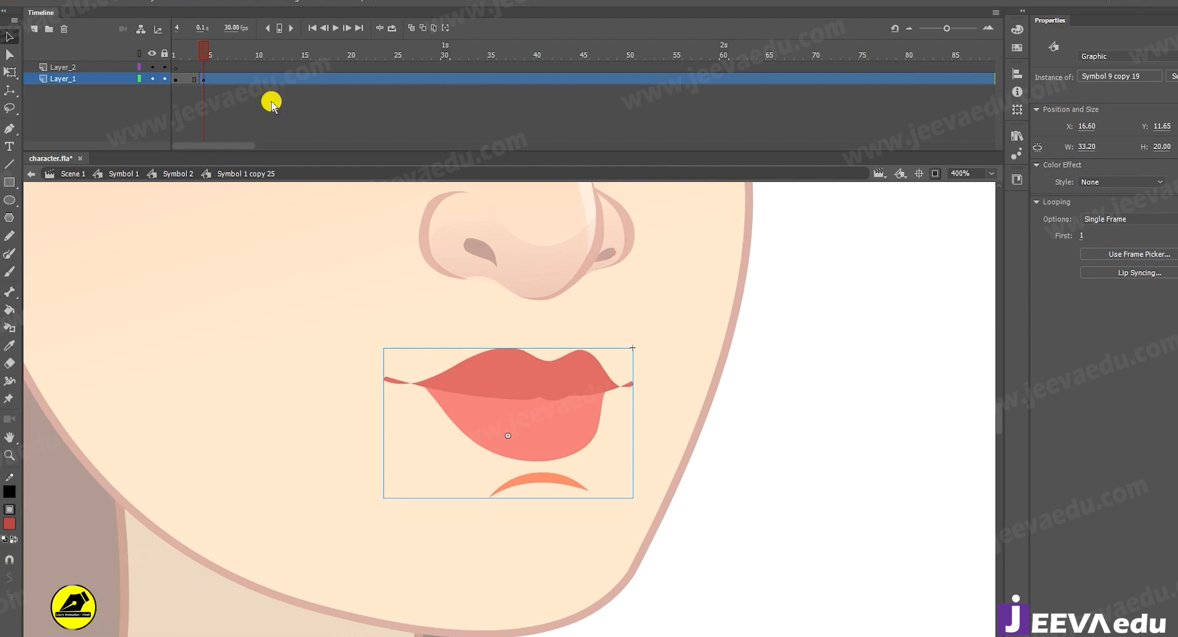
Clear the keyframe at frame 4 of Layer_1.
{"action": "right_click", "coordinate": [203, 79]}
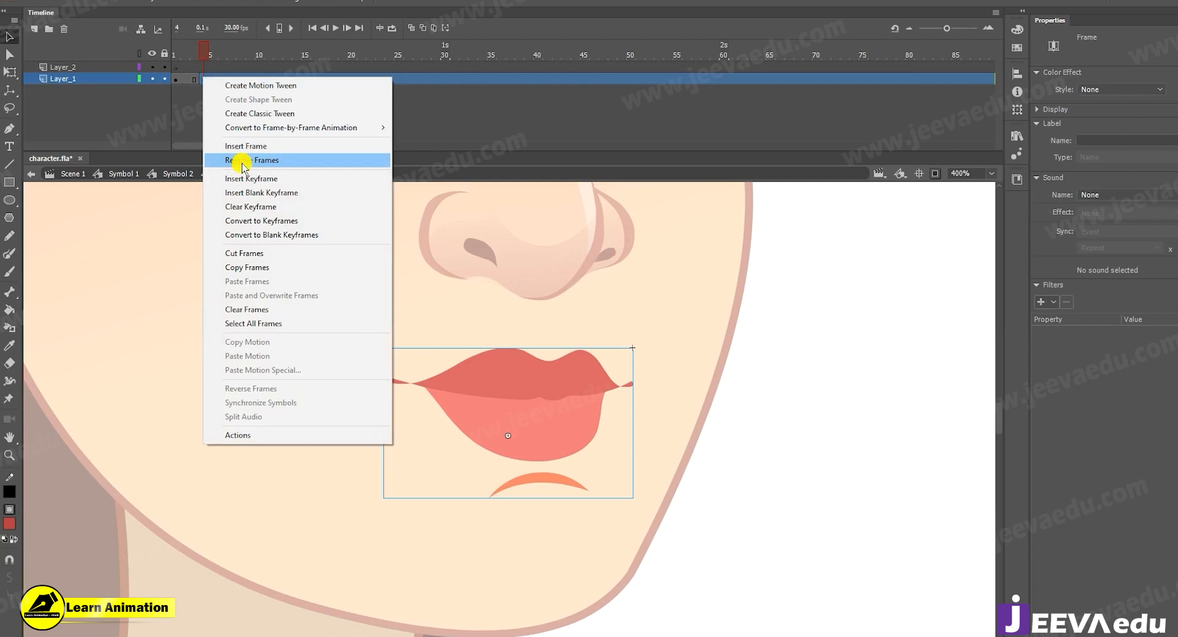
{"action": "left_click", "coordinate": [240, 206]}
Set the mouth symbol's looping to Loop and play the timeline to preview the cycling poses.
{"action": "left_click", "coordinate": [480, 393]}
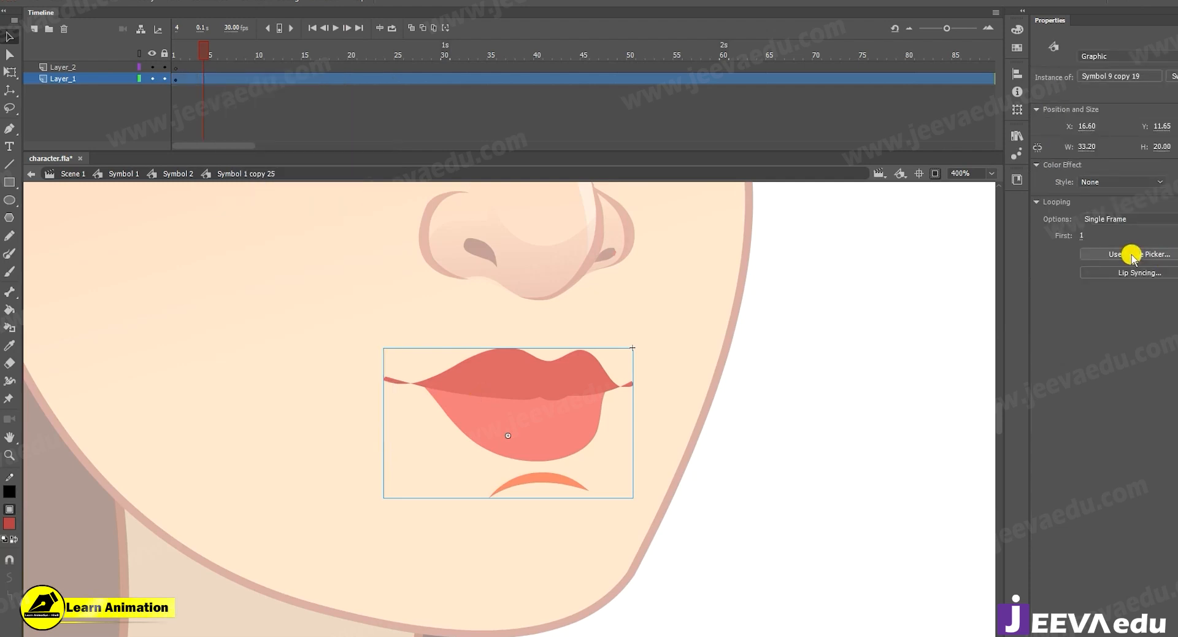
{"action": "left_click", "coordinate": [1125, 222]}
{"action": "left_click", "coordinate": [1117, 233]}
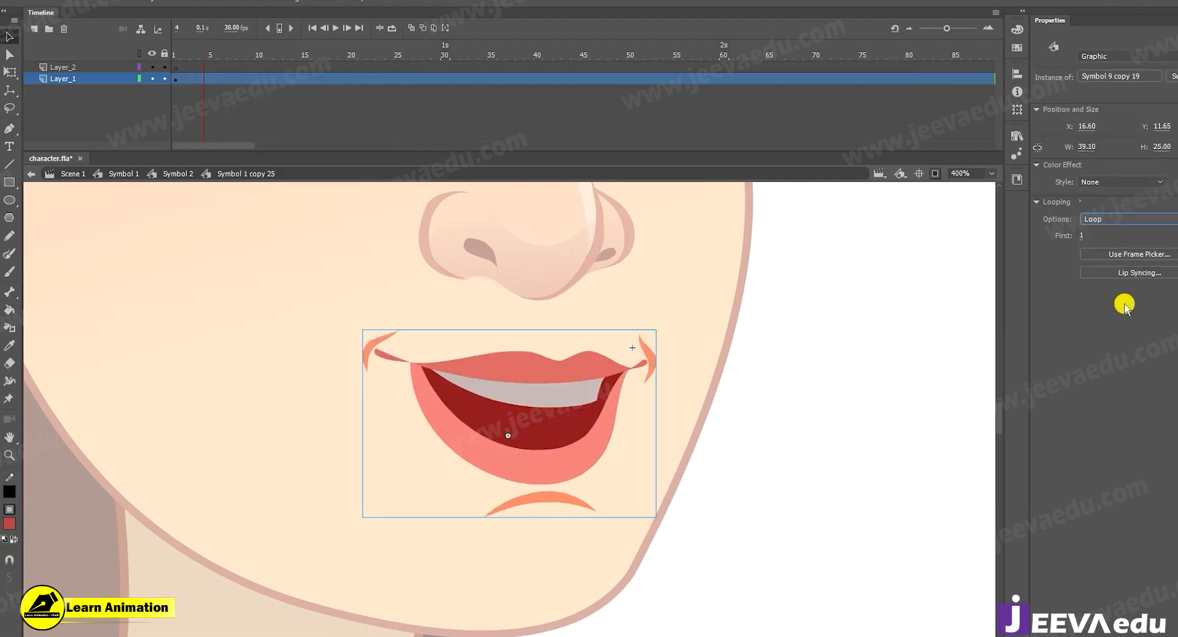
{"action": "key", "text": "Return"}
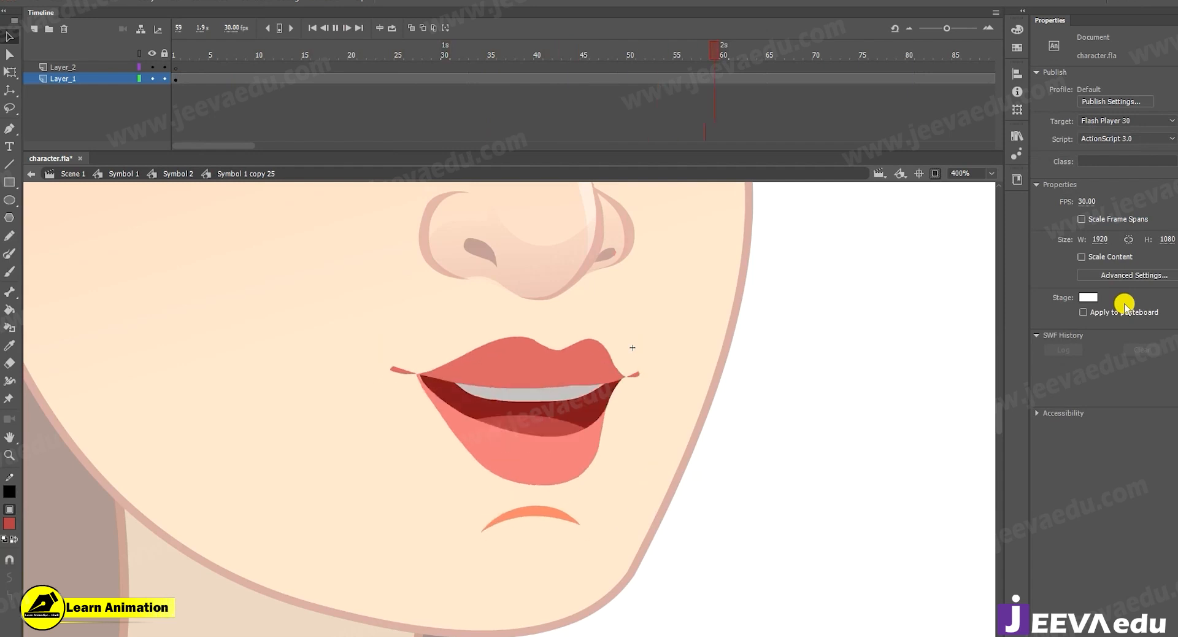
{"action": "key", "text": "Return"}
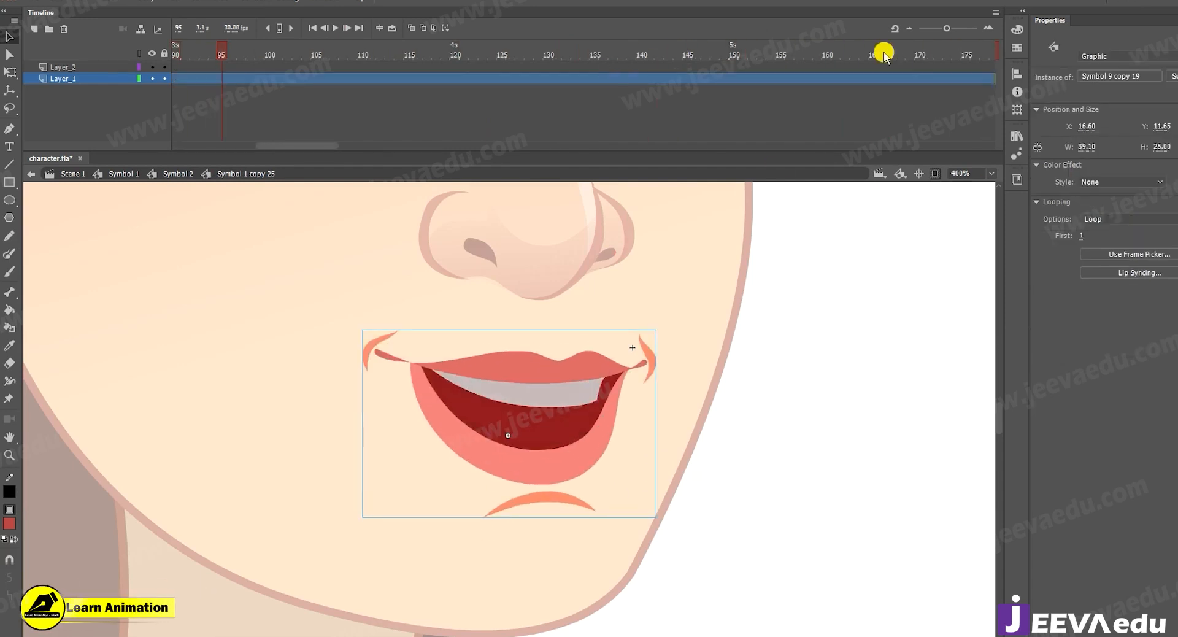
Return to frame 1 and set the mouth symbol's looping to Single Frame.
{"action": "left_click_drag", "start_coordinate": [321, 145], "coordinate": [149, 127]}
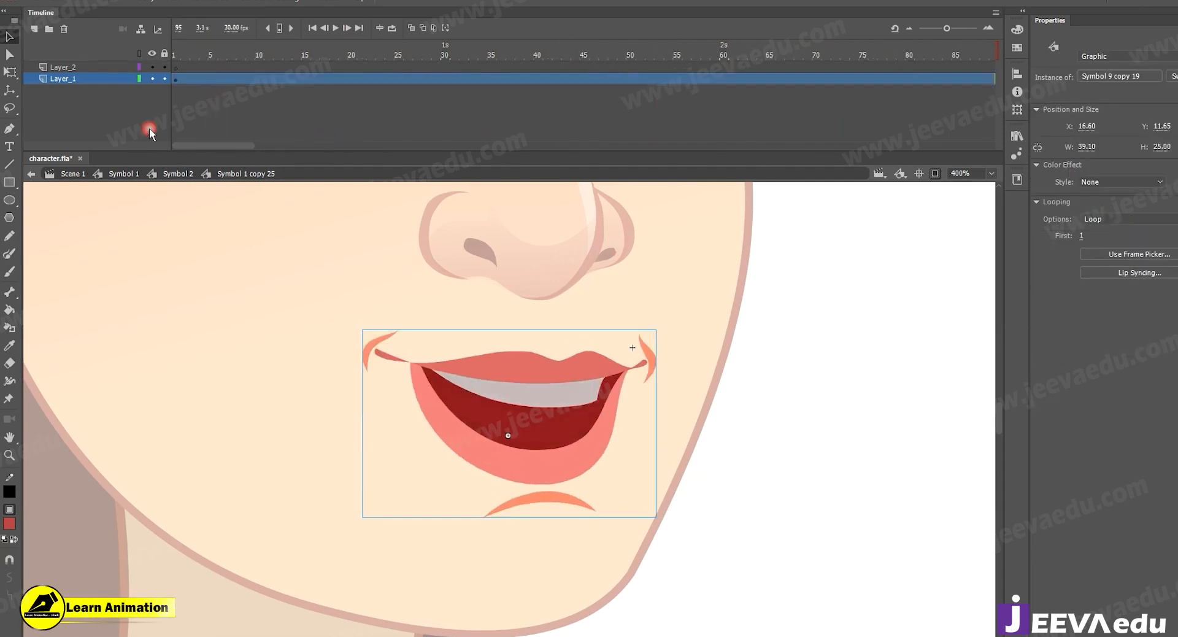
{"action": "left_click", "coordinate": [174, 66]}
{"action": "left_click", "coordinate": [511, 392]}
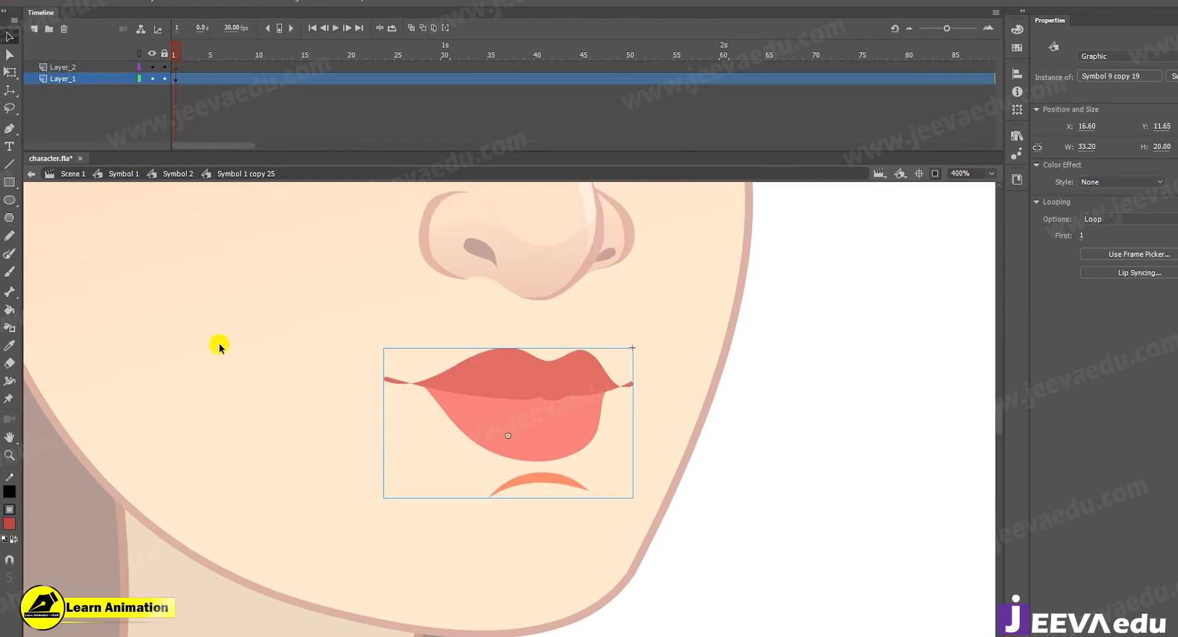
{"action": "left_click", "coordinate": [1113, 218]}
{"action": "left_click", "coordinate": [1121, 256]}
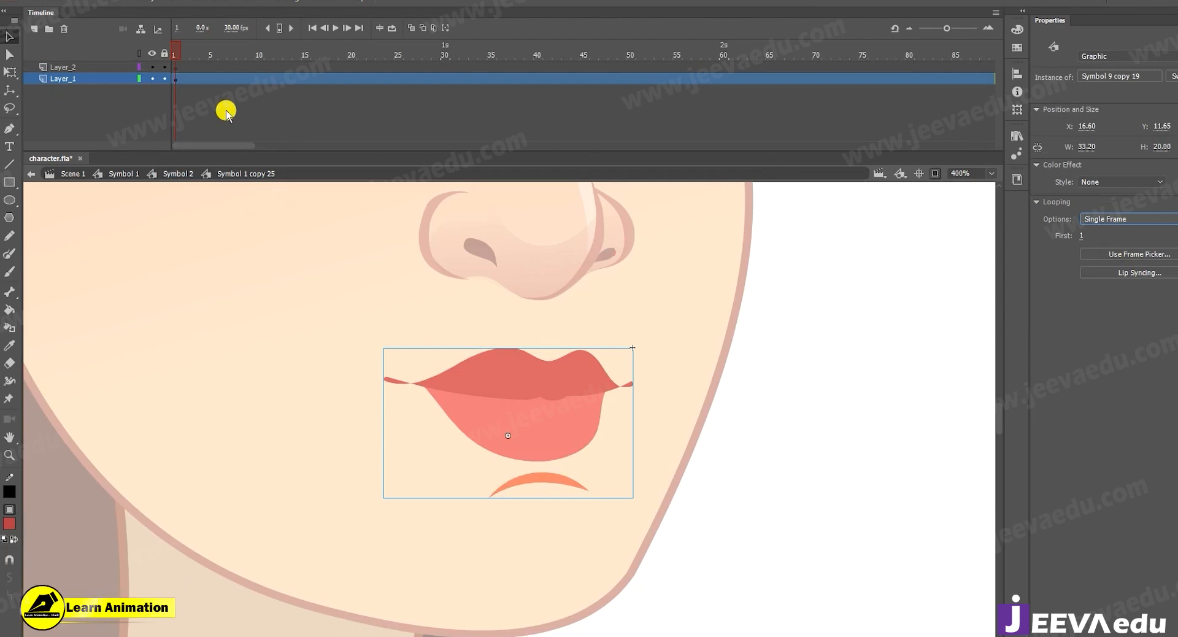
Add a keyframe at frame 4 of Layer_1 and assign mouth pose 2 with the Frame Picker.
{"action": "left_click", "coordinate": [203, 79]}
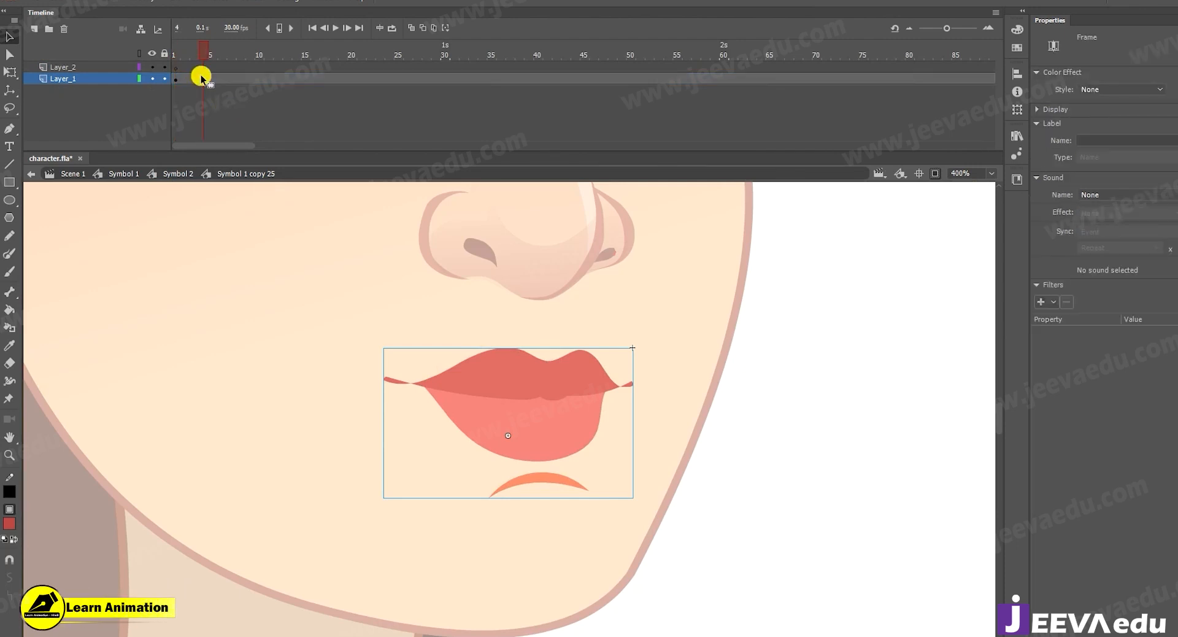
{"action": "left_click", "coordinate": [535, 397]}
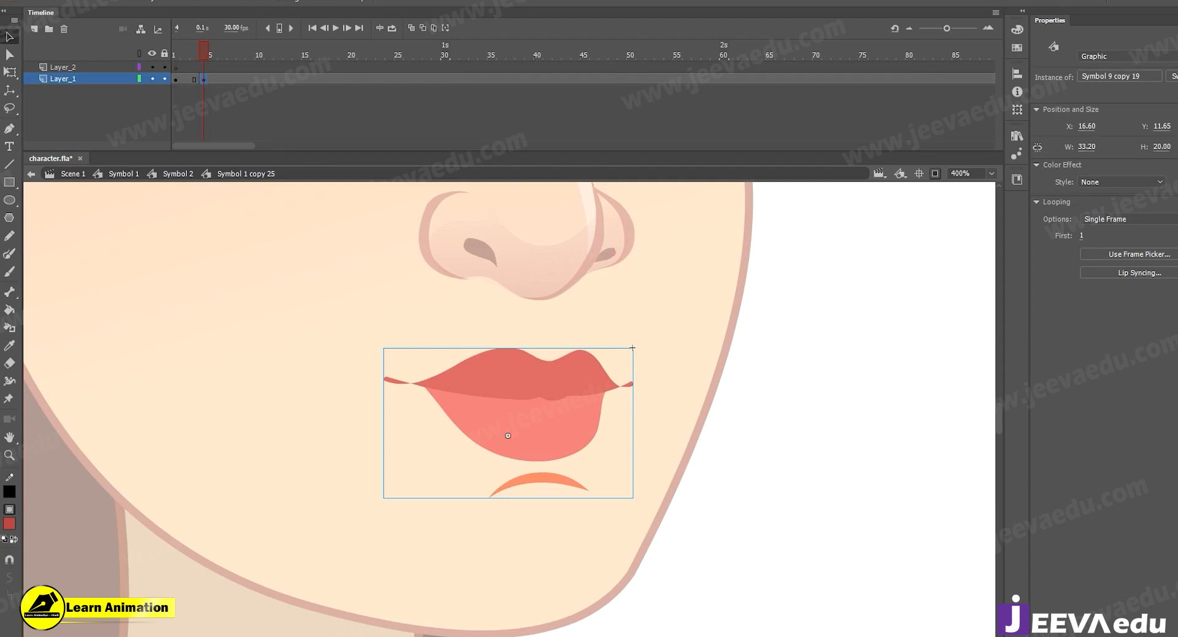
{"action": "left_click", "coordinate": [1156, 253]}
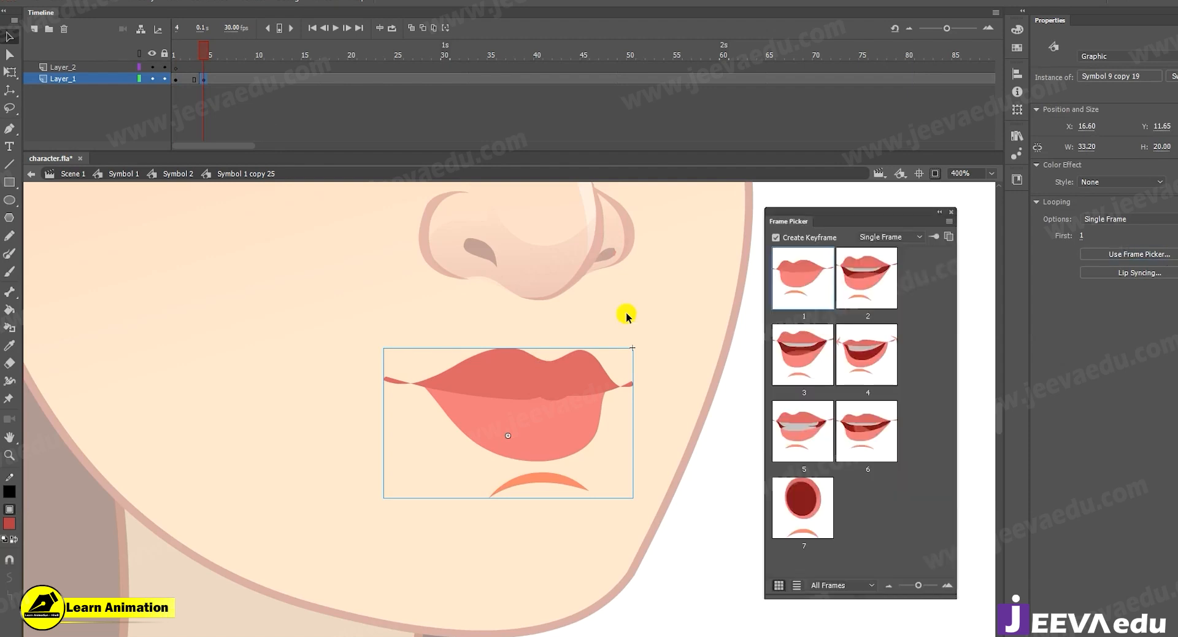
{"action": "left_click", "coordinate": [866, 287]}
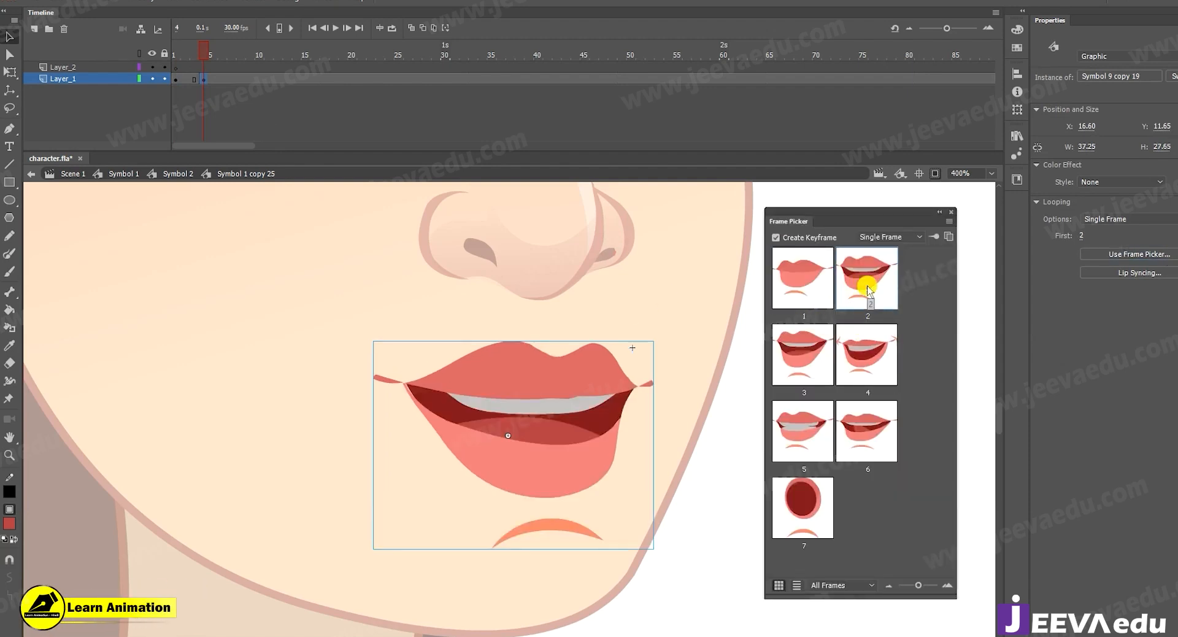
Use the Frame Picker to create Layer_1 keyframes with mouth pose 1 at frame 8 and pose 3 at frame 12.
{"action": "left_click", "coordinate": [244, 78]}
{"action": "left_click", "coordinate": [796, 281]}
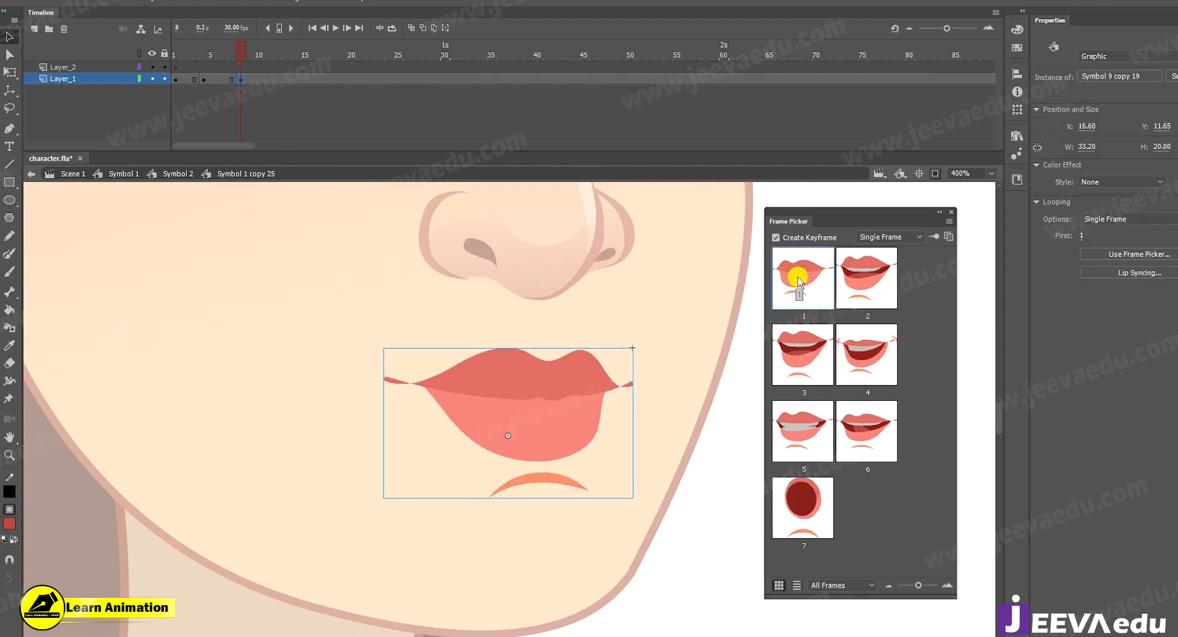
{"action": "left_click", "coordinate": [278, 79]}
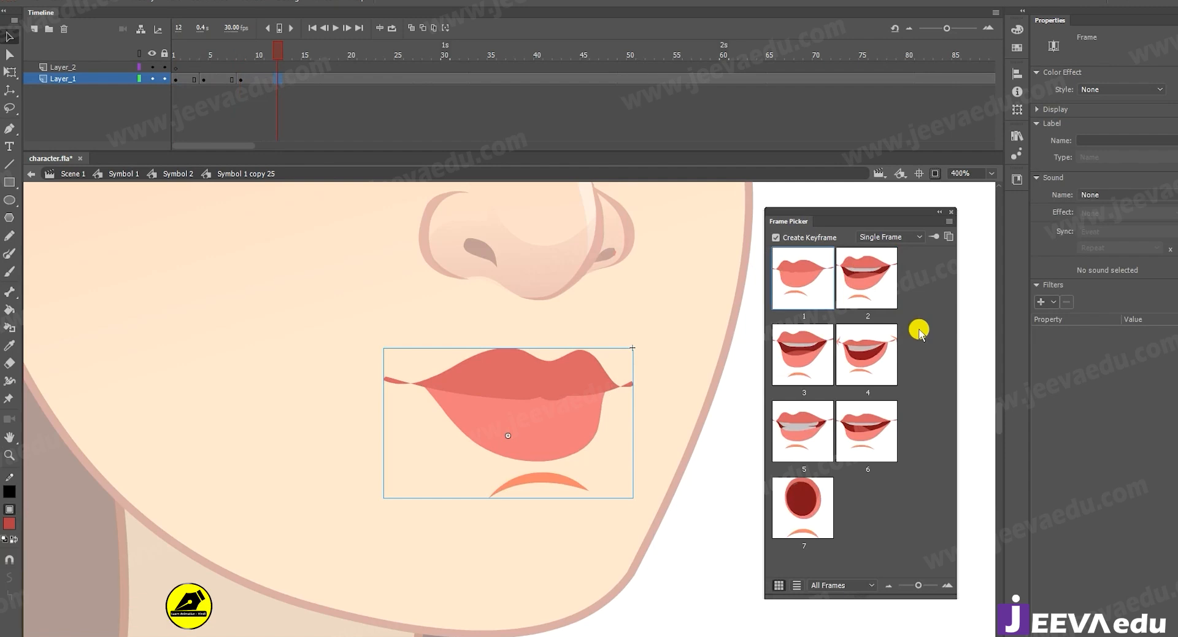
{"action": "left_click", "coordinate": [806, 355]}
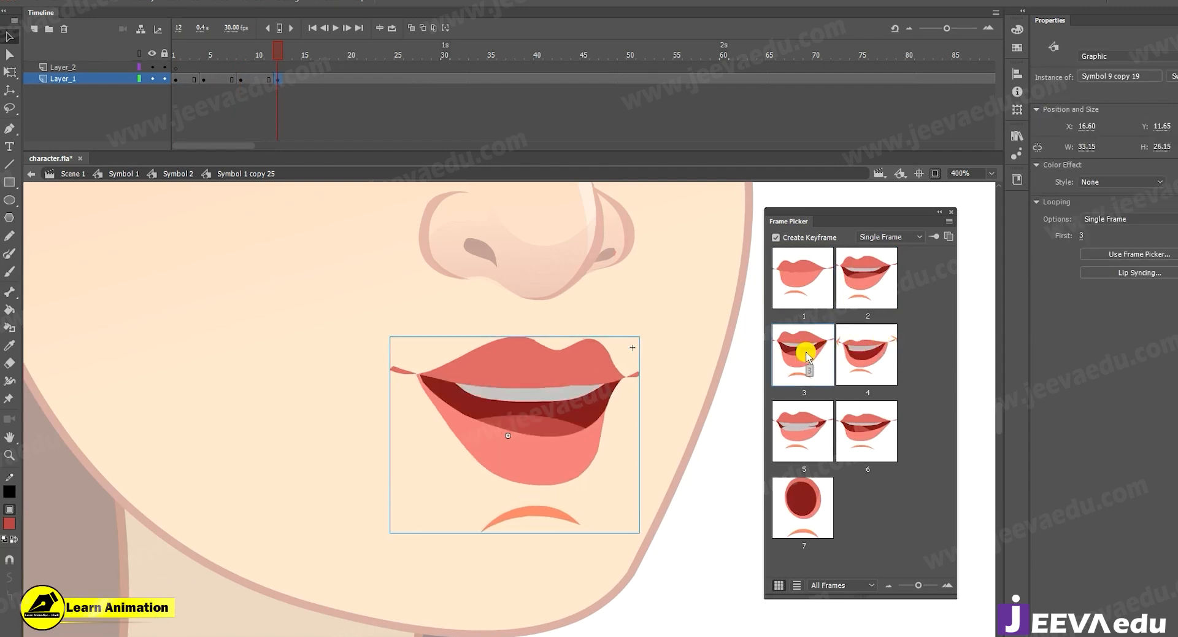
Add a Layer_1 keyframe with mouth pose 1 at frame 16 and play the timeline from frame 1.
{"action": "left_click", "coordinate": [319, 82]}
{"action": "left_click", "coordinate": [802, 278]}
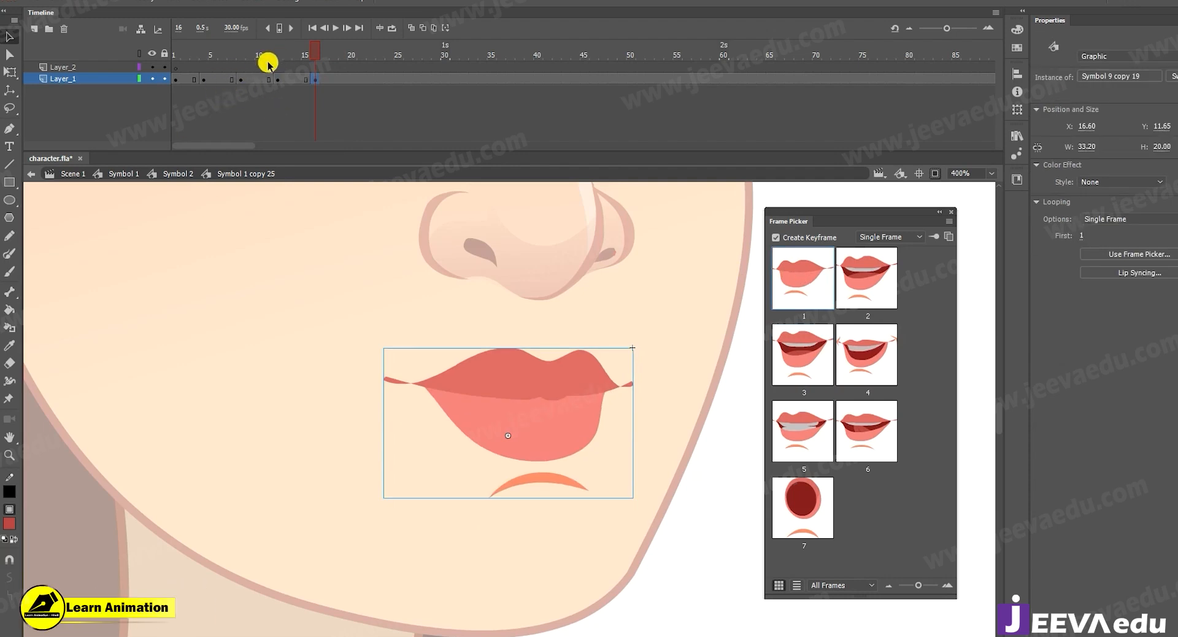
{"action": "left_click", "coordinate": [240, 58]}
{"action": "left_click", "coordinate": [205, 80]}
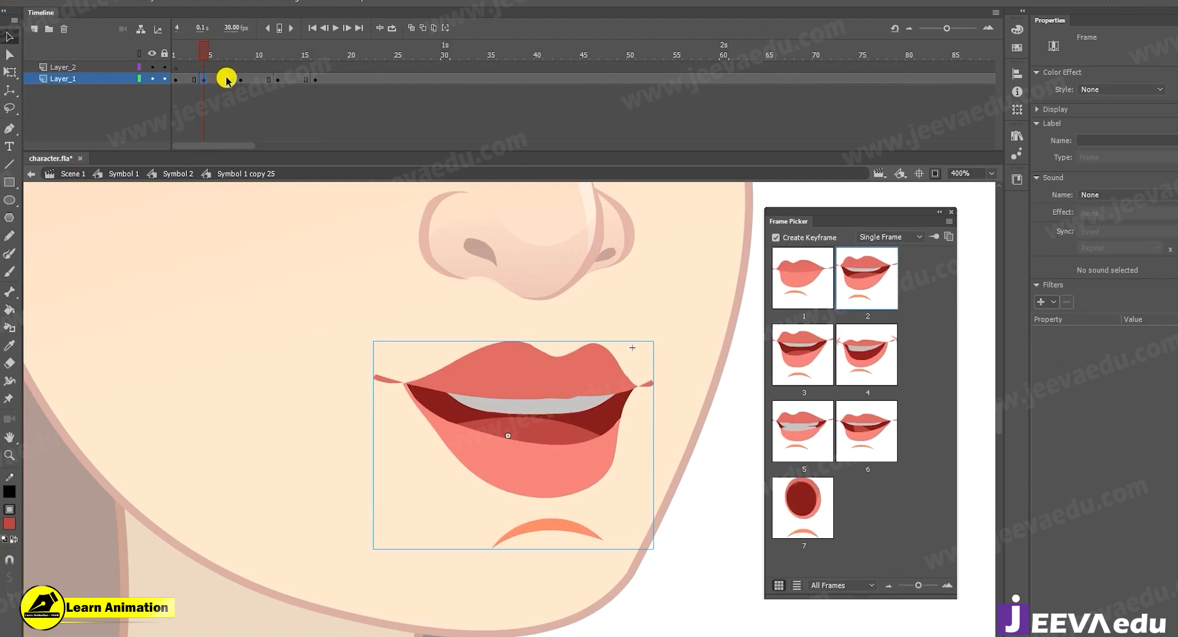
{"action": "left_click", "coordinate": [174, 55]}
{"action": "key", "text": "Return"}
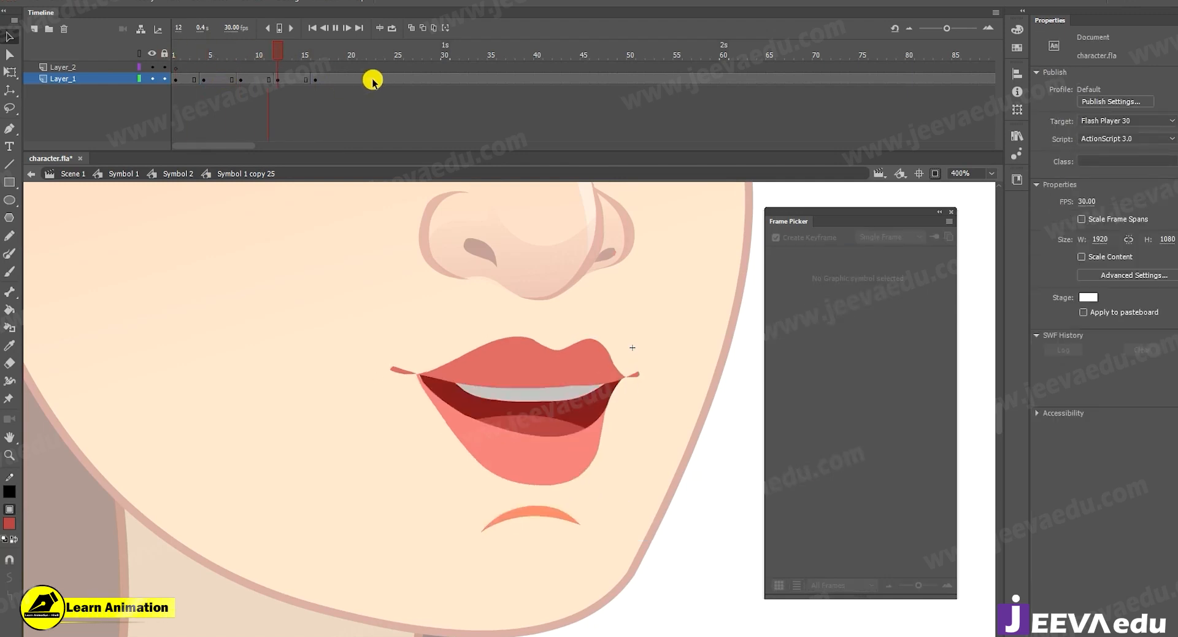
Insert extra frames between the Layer_1 keyframes so the last three fall on frames 9, 14 and 19.
{"action": "left_click_drag", "start_coordinate": [415, 63], "coordinate": [220, 69]}
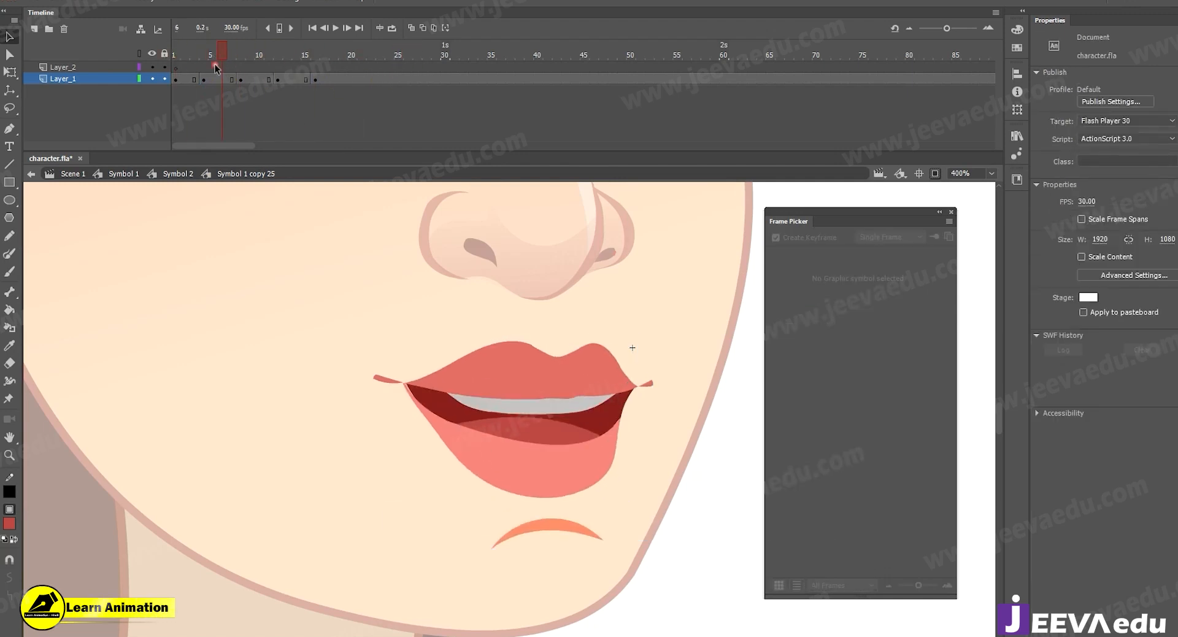
{"action": "left_click", "coordinate": [249, 79]}
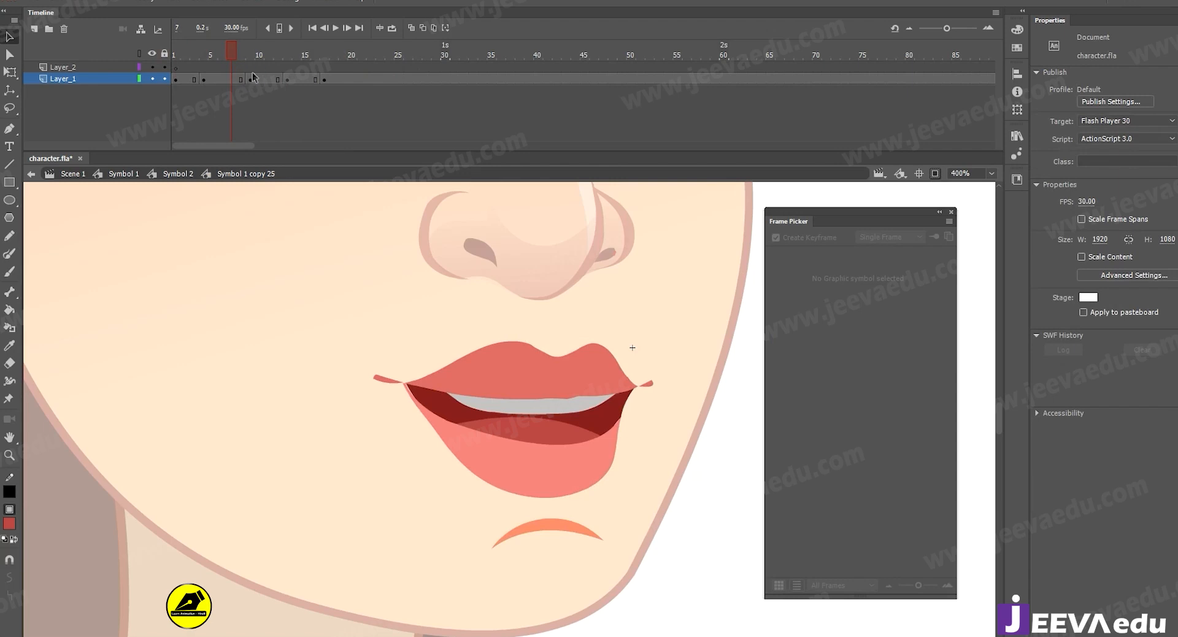
{"action": "key", "text": "F5"}
{"action": "left_click", "coordinate": [304, 80]}
{"action": "key", "text": "F5"}
Replay the timeline from frame 1 several times to check the respaced mouth animation.
{"action": "left_click_drag", "start_coordinate": [322, 61], "coordinate": [47, 93]}
{"action": "key", "text": "Return"}
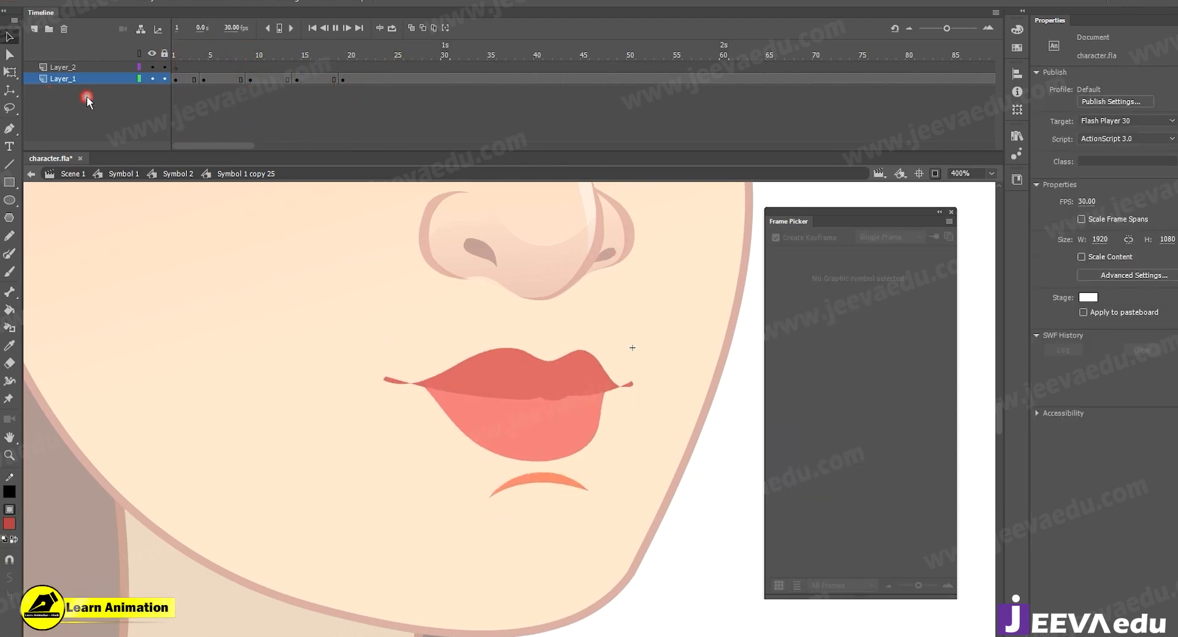
{"action": "left_click_drag", "start_coordinate": [428, 69], "coordinate": [130, 101]}
{"action": "key", "text": "Return"}
{"action": "left_click", "coordinate": [409, 63]}
{"action": "left_click_drag", "start_coordinate": [407, 59], "coordinate": [96, 91]}
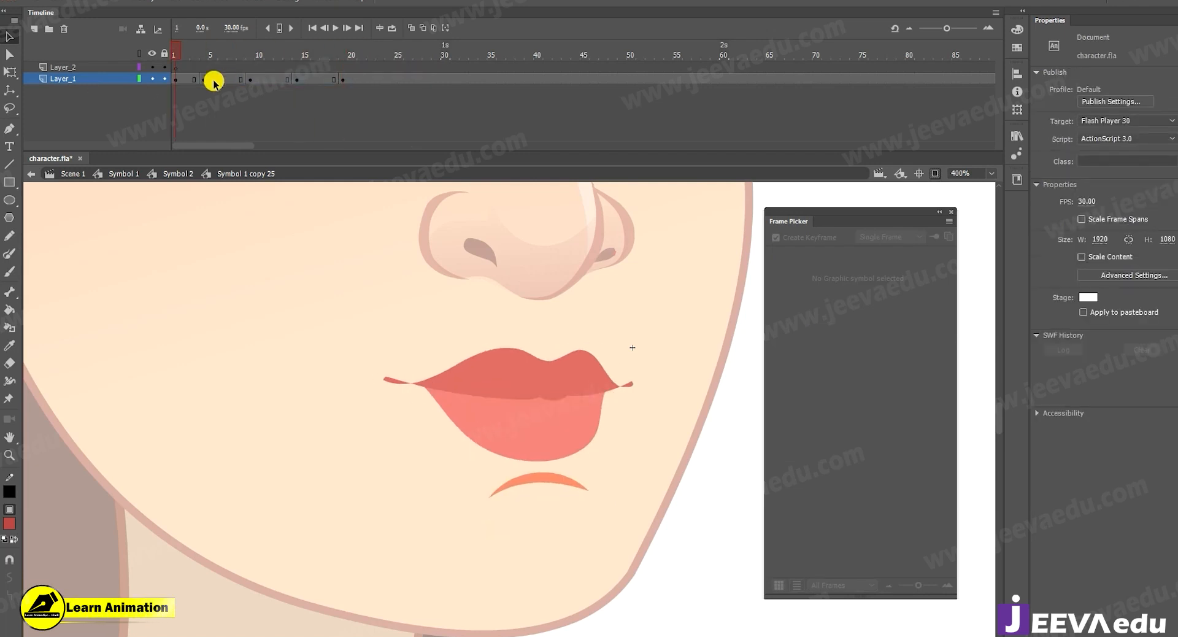
{"action": "mouse_move", "coordinate": [228, 61]}
{"action": "left_mouse_down"}
{"action": "mouse_move", "coordinate": [323, 89]}
{"action": "mouse_move", "coordinate": [321, 58]}
{"action": "mouse_move", "coordinate": [145, 90]}
{"action": "left_mouse_up"}
{"action": "key", "text": "Return"}
{"action": "key", "text": "Return"}
{"action": "key", "text": "Return"}
Add Layer_1 keyframes with mouth pose 7 at frame 23 and pose 1 at frame 27 using the Frame Picker.
{"action": "left_click", "coordinate": [370, 76]}
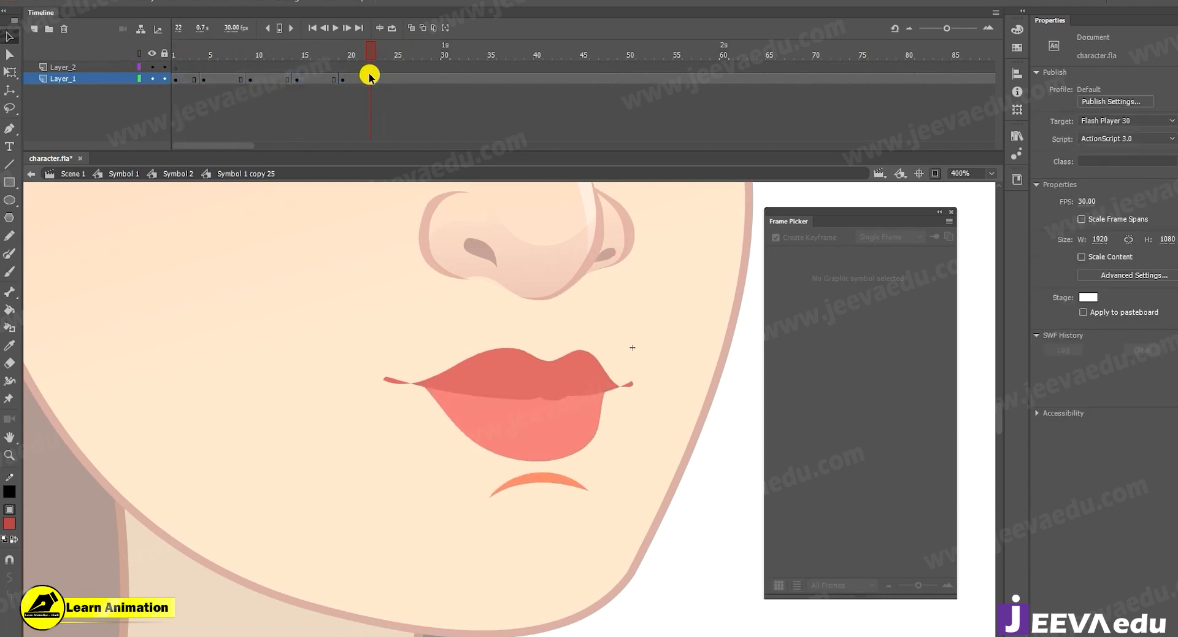
{"action": "left_click", "coordinate": [342, 80]}
{"action": "left_click", "coordinate": [802, 278]}
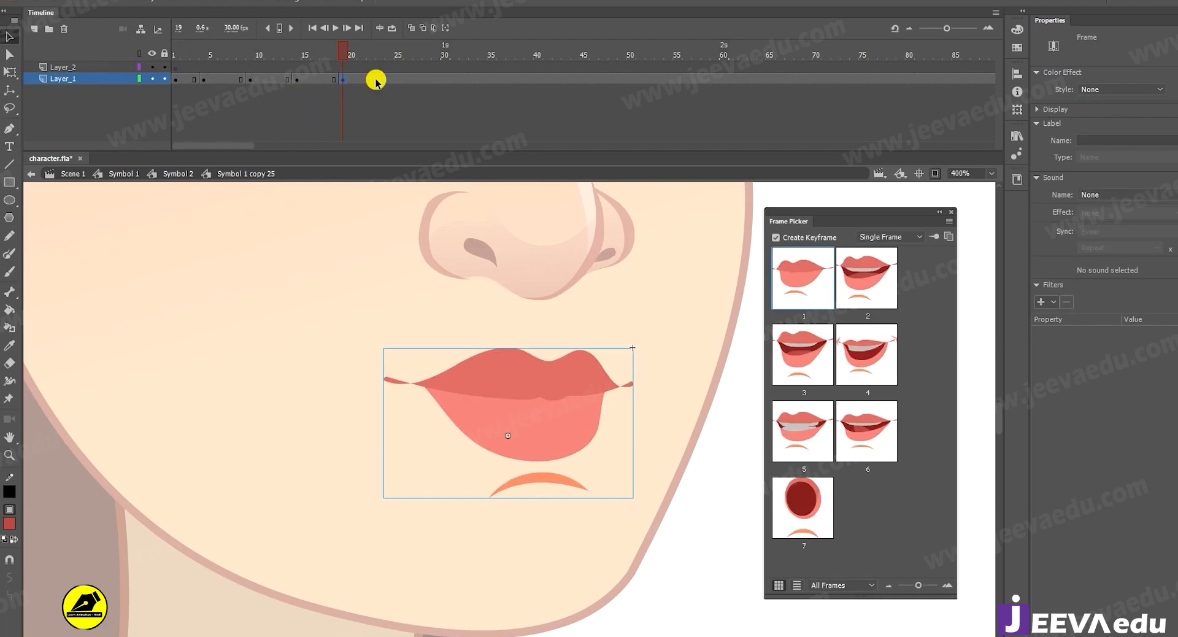
{"action": "left_click", "coordinate": [379, 80]}
{"action": "key", "text": "F6"}
{"action": "left_click", "coordinate": [816, 507]}
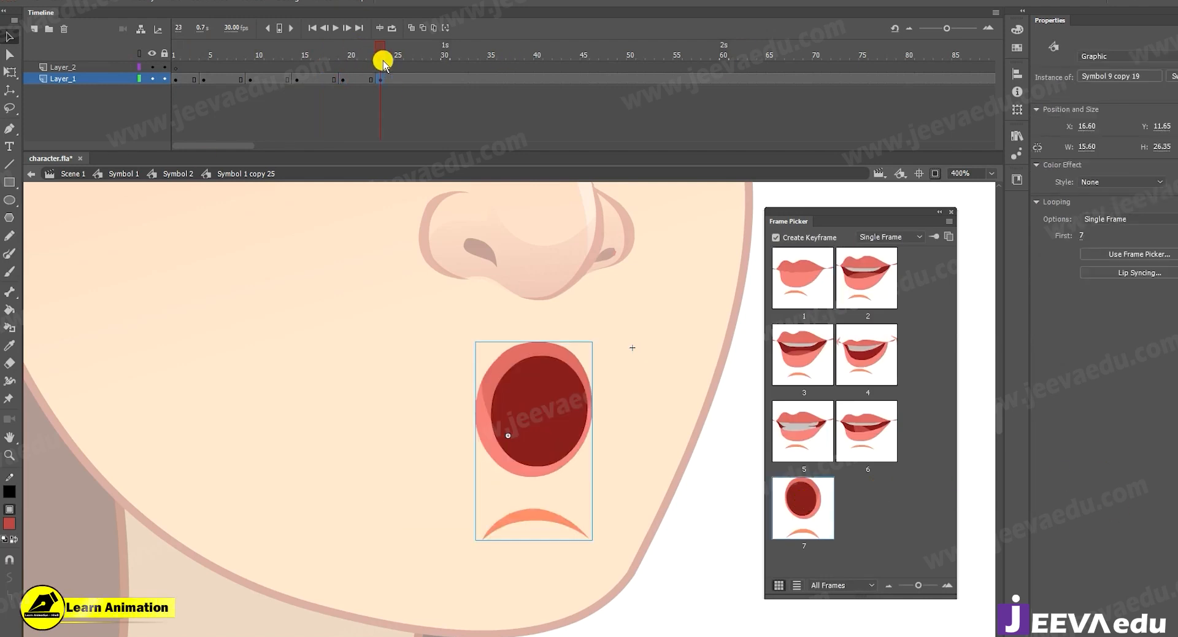
{"action": "left_click", "coordinate": [418, 79]}
{"action": "left_click", "coordinate": [820, 281]}
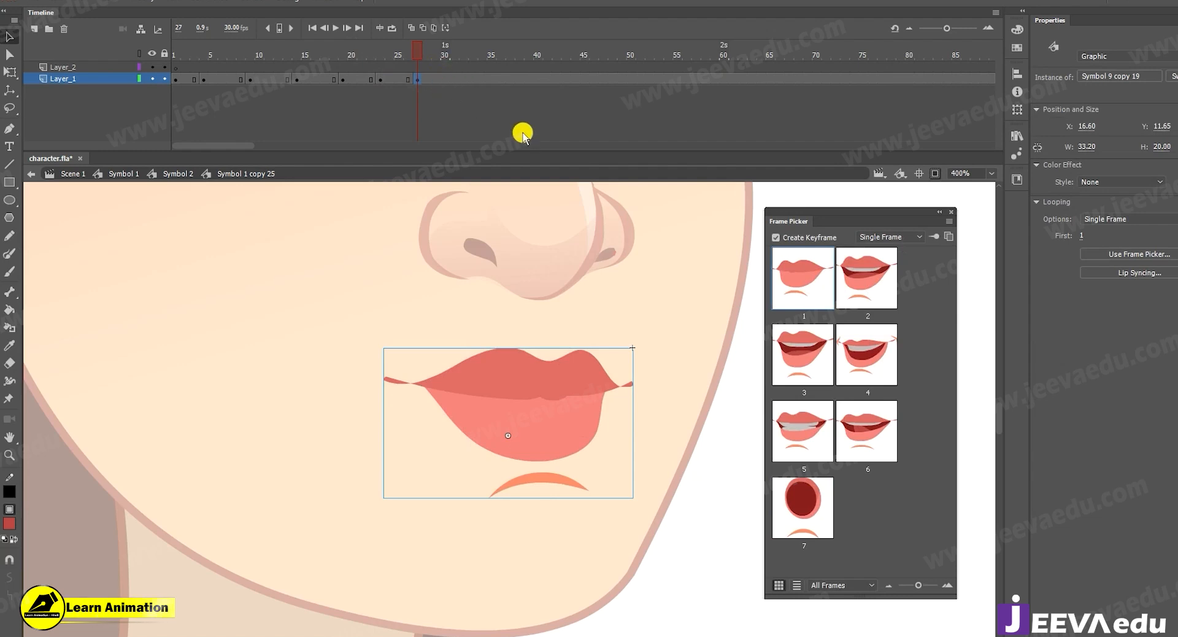
Create Layer_1 keyframes with the Frame Picker, choosing mouth pose 6 at frame 31 and pose 1 at frame 35.
{"action": "left_click_drag", "start_coordinate": [407, 52], "coordinate": [453, 78]}
{"action": "left_click", "coordinate": [453, 78]}
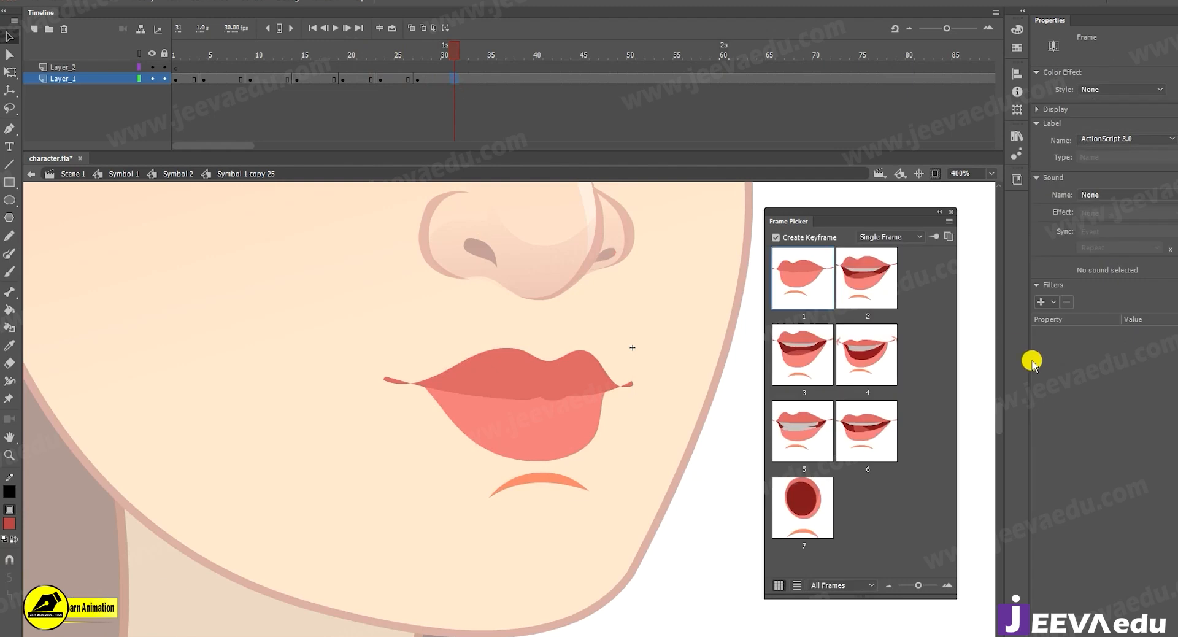
{"action": "left_click", "coordinate": [864, 366]}
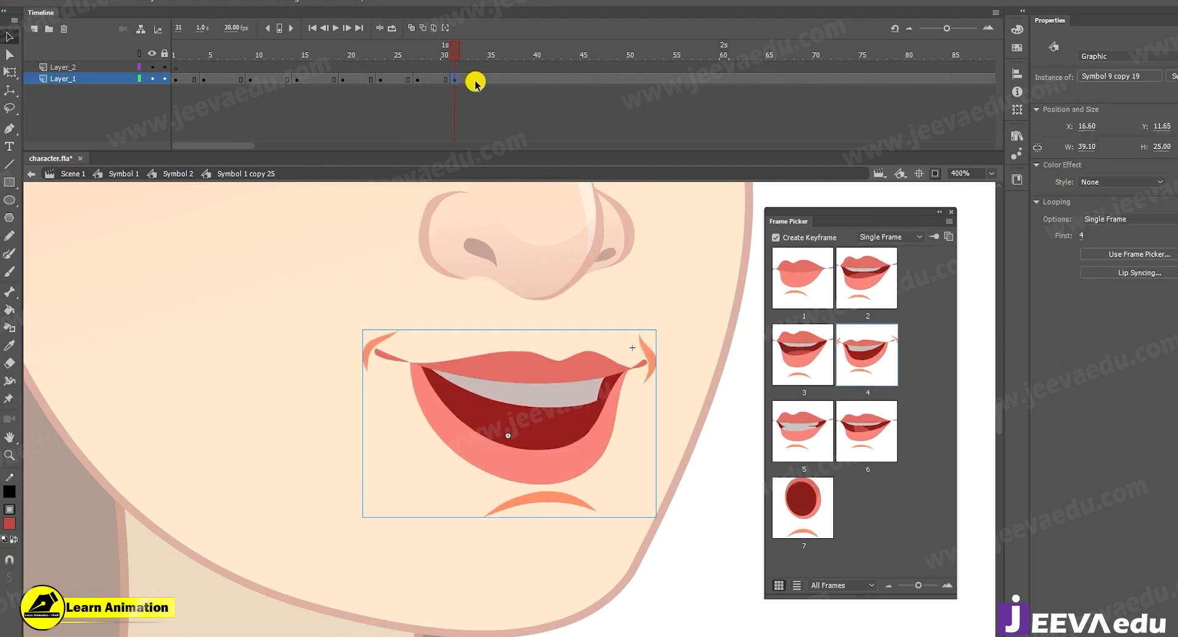
{"action": "left_click", "coordinate": [806, 356]}
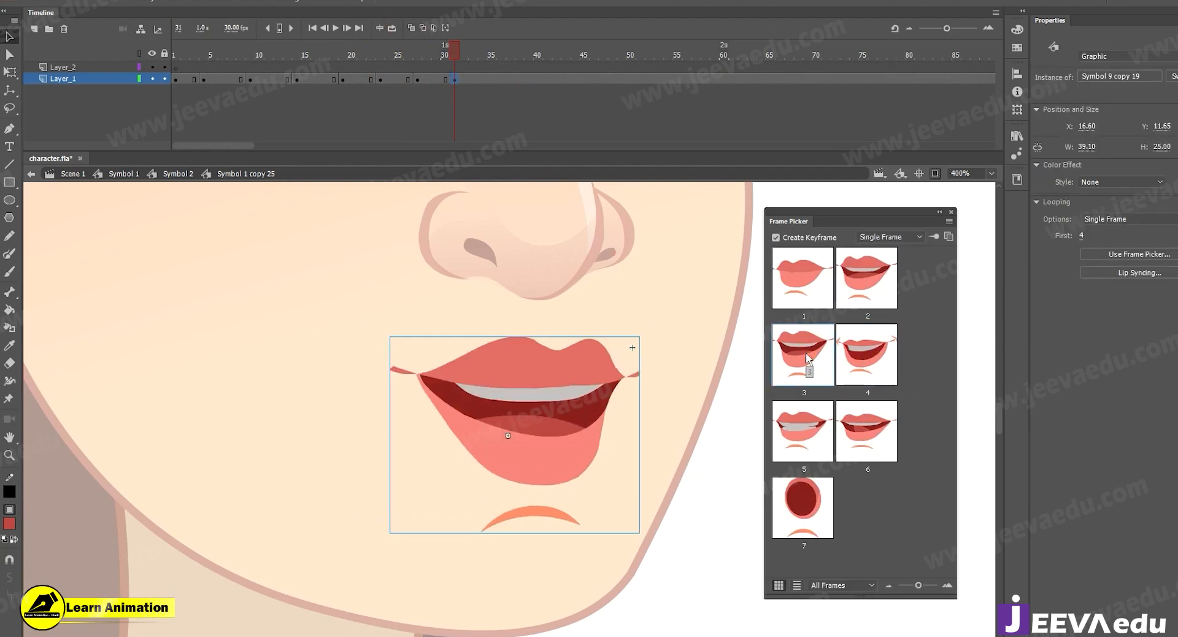
{"action": "left_click", "coordinate": [863, 429]}
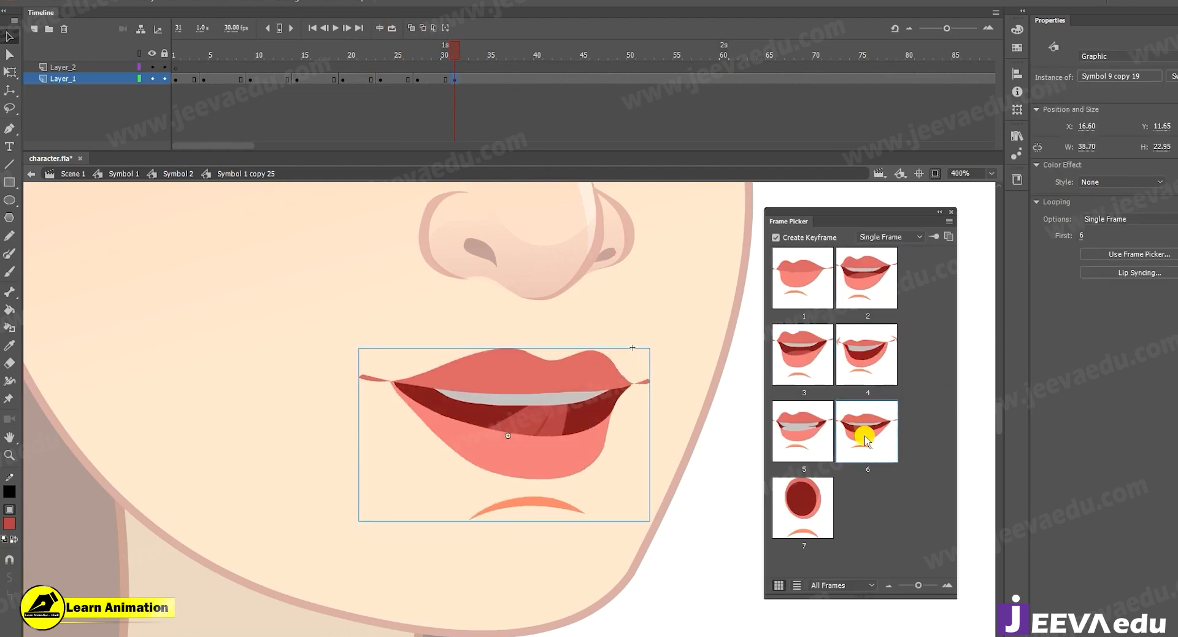
{"action": "left_click", "coordinate": [491, 82]}
{"action": "left_click", "coordinate": [799, 278]}
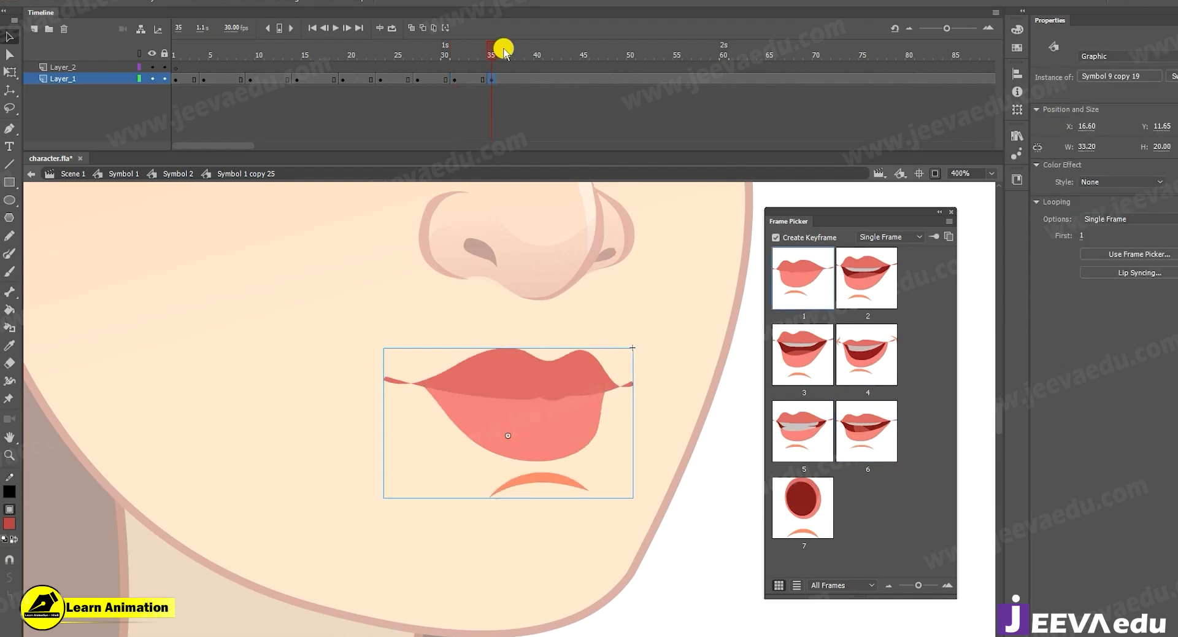
Use the Frame Picker to create Layer_1 keyframes with mouth pose 5 at frame 40 and pose 3 at frame 45.
{"action": "left_click", "coordinate": [535, 79]}
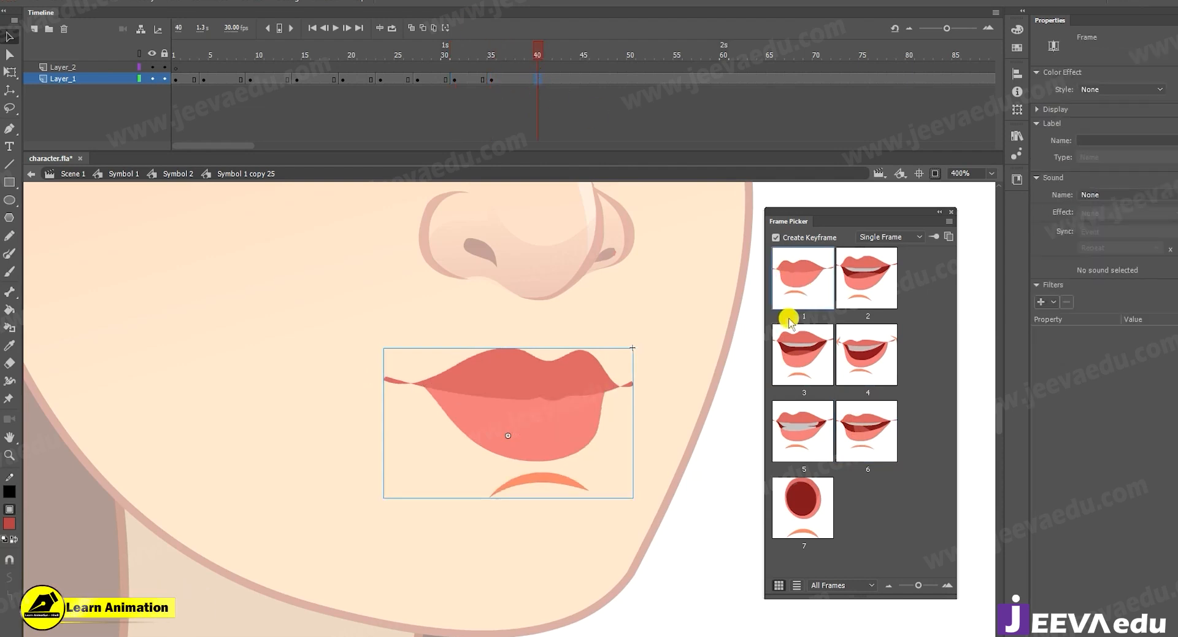
{"action": "left_click", "coordinate": [812, 436]}
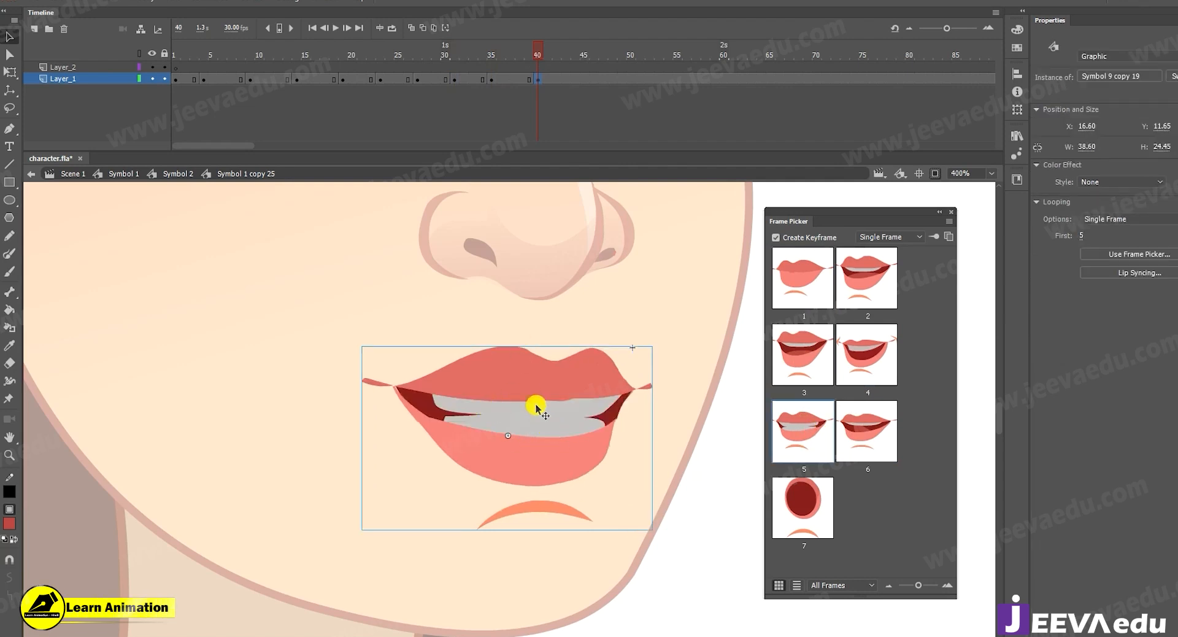
{"action": "left_click", "coordinate": [584, 80]}
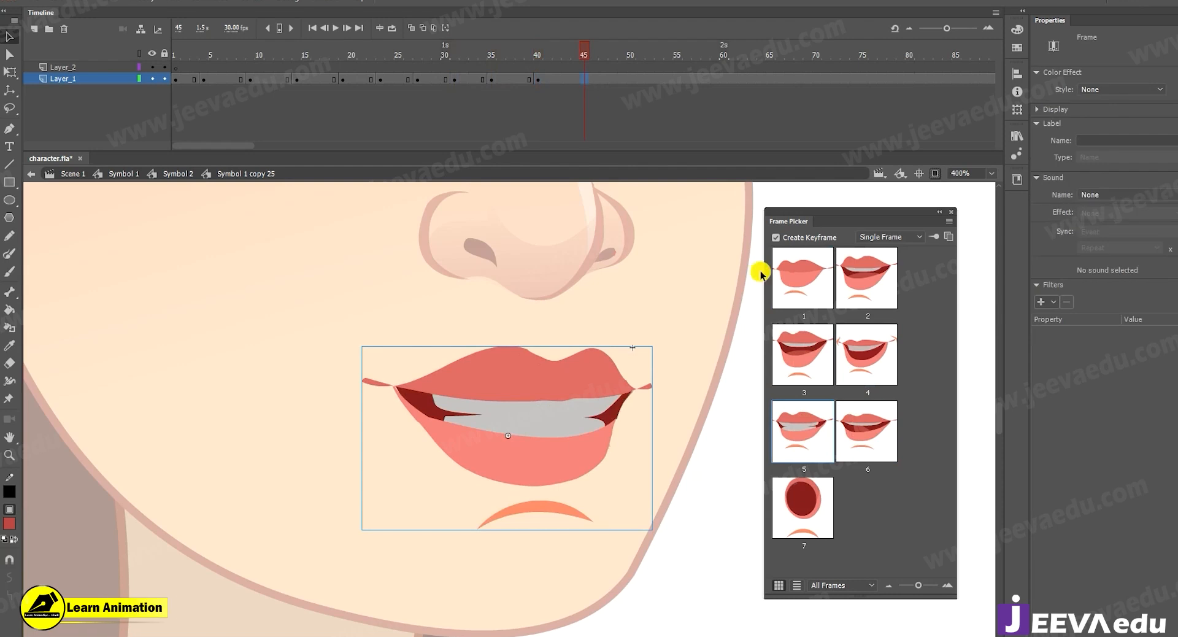
{"action": "left_click", "coordinate": [799, 350]}
Scrub the timeline between frames 25 and 46 to review the assigned mouth poses.
{"action": "mouse_move", "coordinate": [584, 57]}
{"action": "left_mouse_down"}
{"action": "mouse_move", "coordinate": [530, 68]}
{"action": "mouse_move", "coordinate": [581, 80]}
{"action": "mouse_move", "coordinate": [518, 79]}
{"action": "mouse_move", "coordinate": [593, 75]}
{"action": "left_mouse_up"}
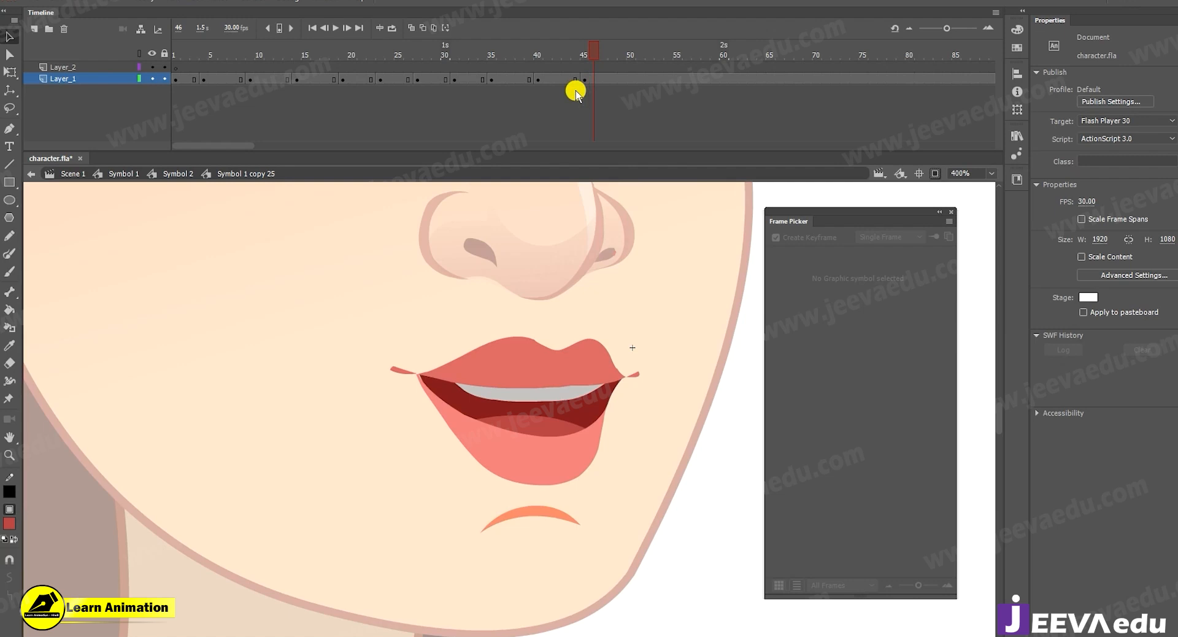
{"action": "left_click_drag", "start_coordinate": [573, 54], "coordinate": [401, 92]}
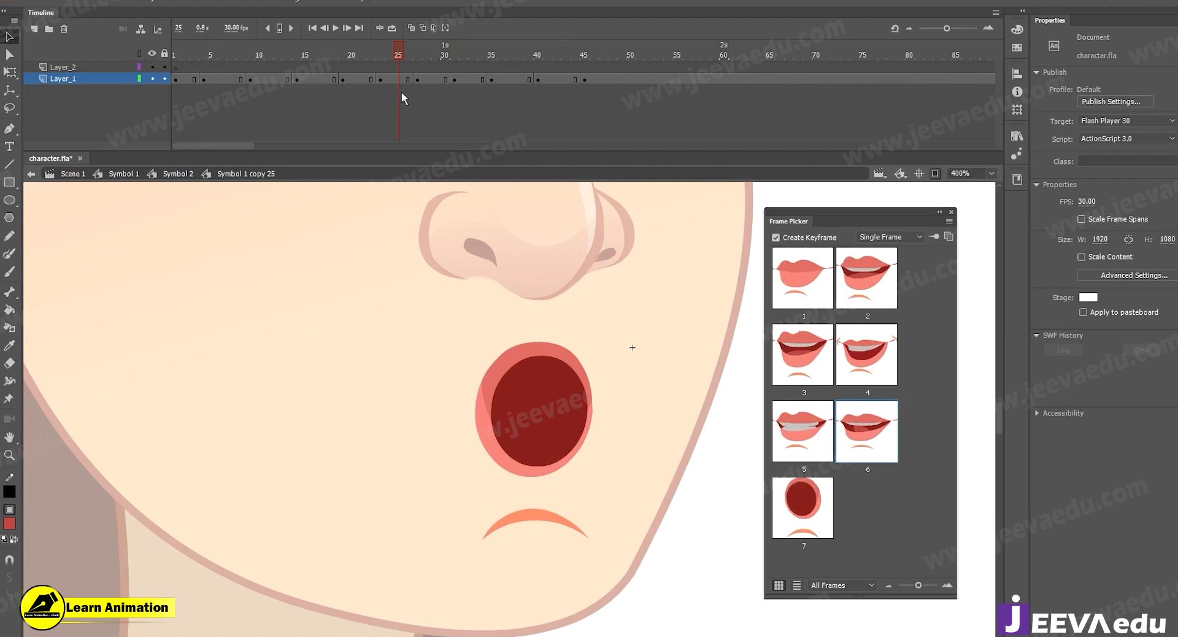
{"action": "left_click", "coordinate": [402, 92]}
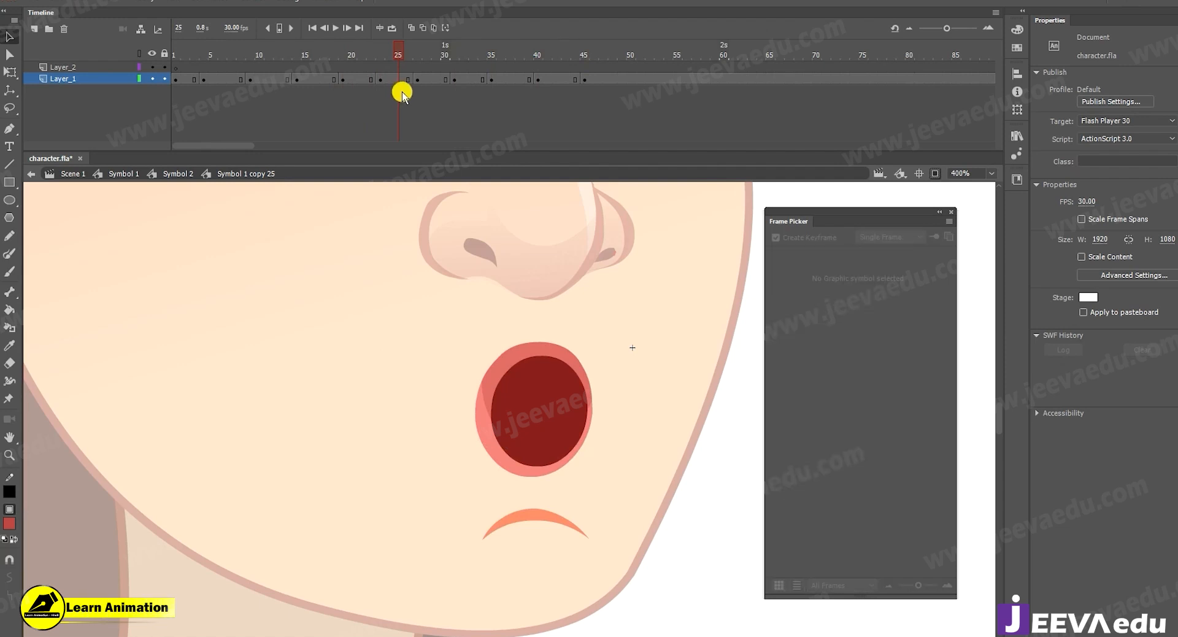
{"action": "left_click_drag", "start_coordinate": [405, 59], "coordinate": [543, 79]}
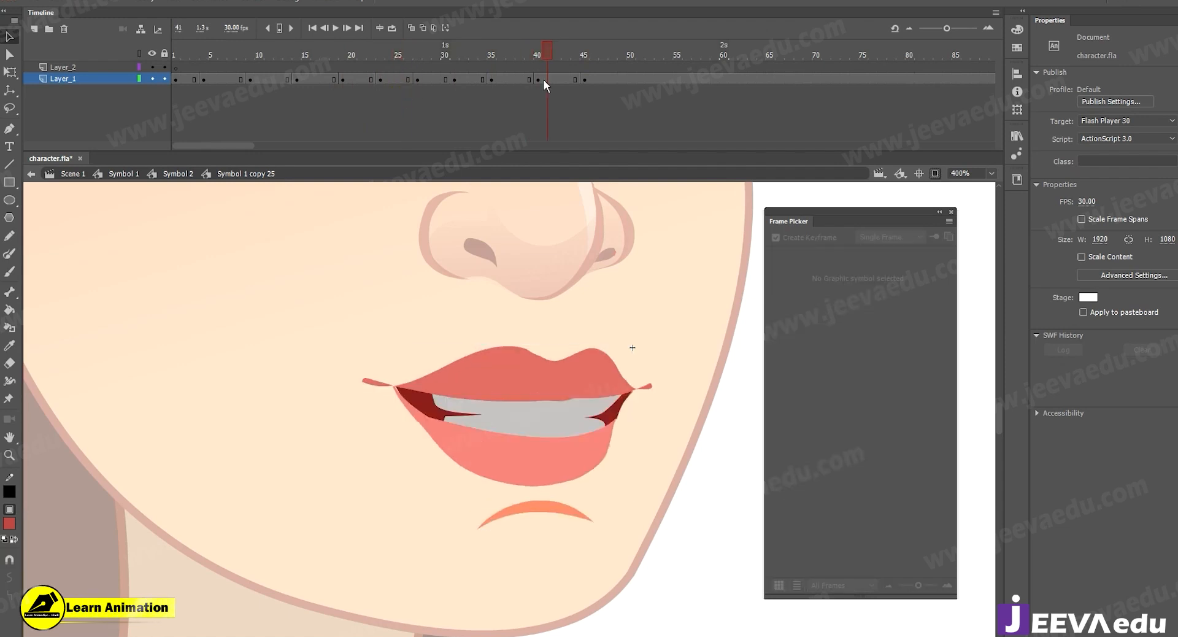
{"action": "left_click", "coordinate": [568, 428]}
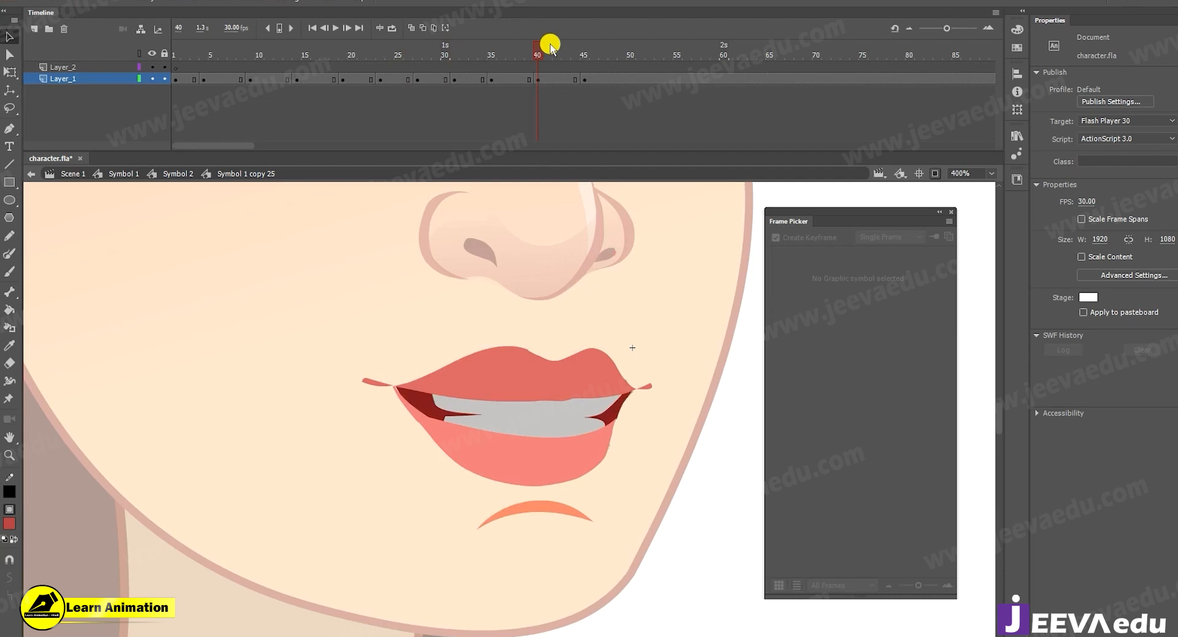
{"action": "left_click_drag", "start_coordinate": [577, 57], "coordinate": [585, 64]}
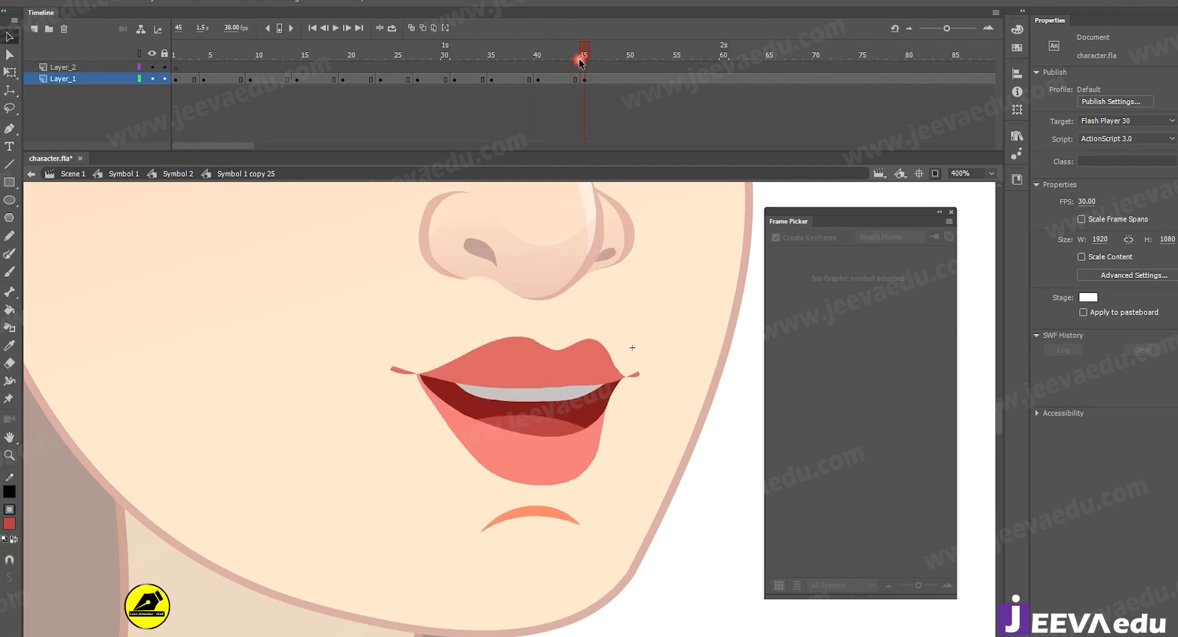
Create Layer_1 keyframes with mouth pose 1 at frame 49 and pose 2 at frame 53 using the Frame Picker.
{"action": "left_click", "coordinate": [622, 79]}
{"action": "left_click", "coordinate": [842, 352]}
{"action": "left_click", "coordinate": [805, 274]}
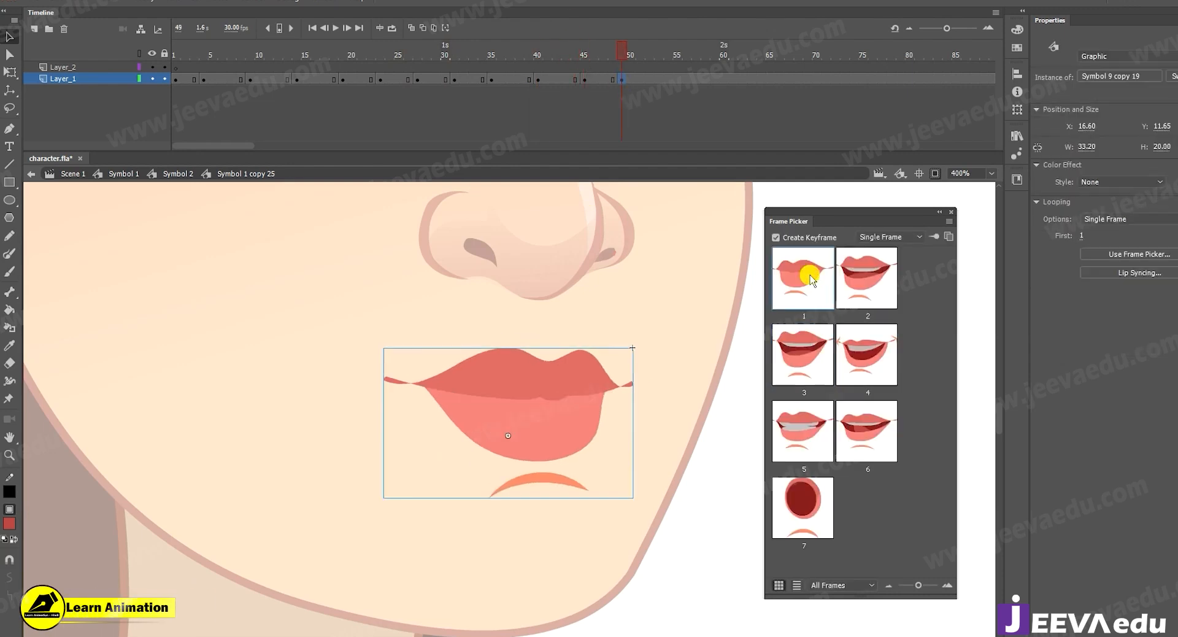
{"action": "left_click", "coordinate": [660, 79]}
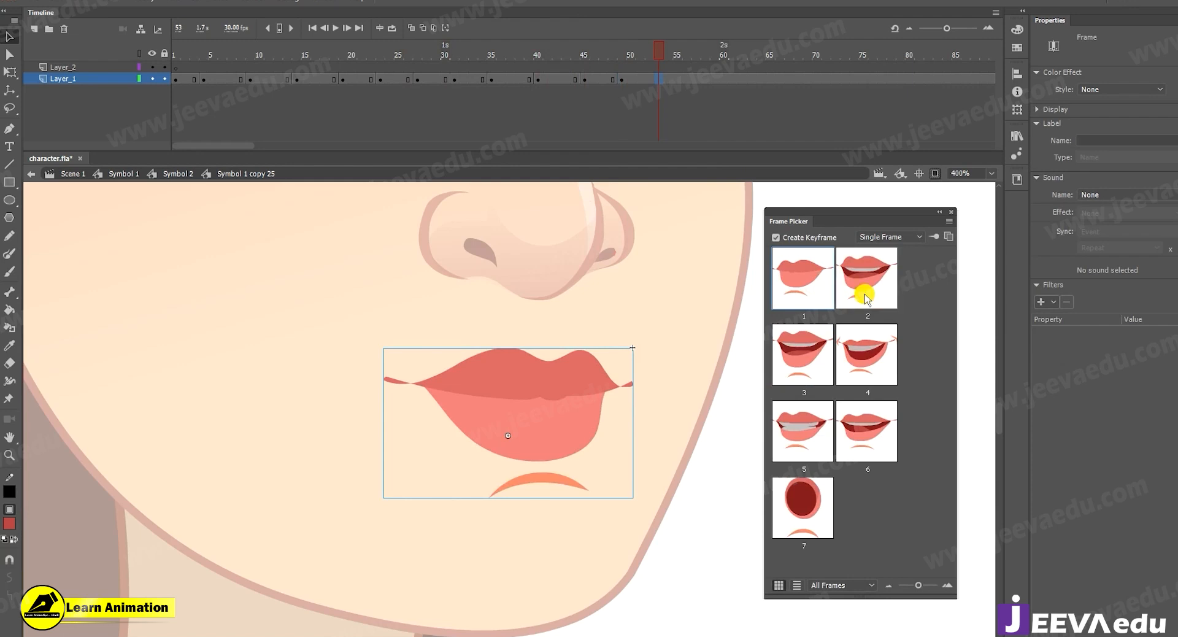
{"action": "left_click", "coordinate": [824, 356]}
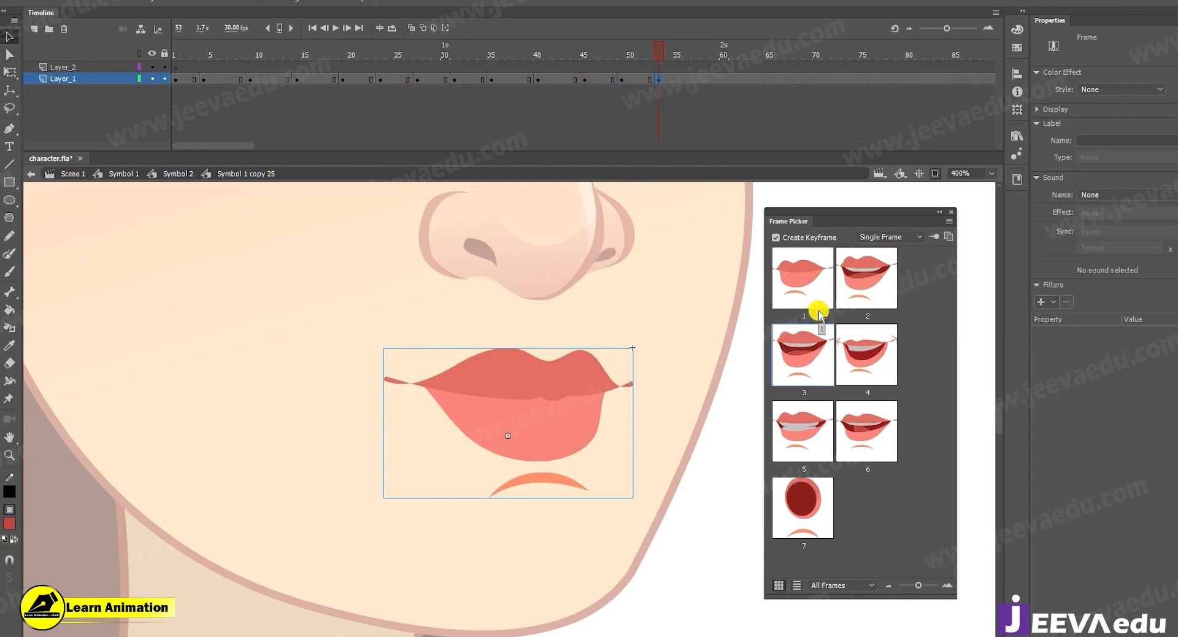
{"action": "left_click", "coordinate": [854, 270]}
Turn off Create Keyframe in the Frame Picker and apply mouth pose 1 at frame 58 of Layer_1.
{"action": "left_click", "coordinate": [706, 78]}
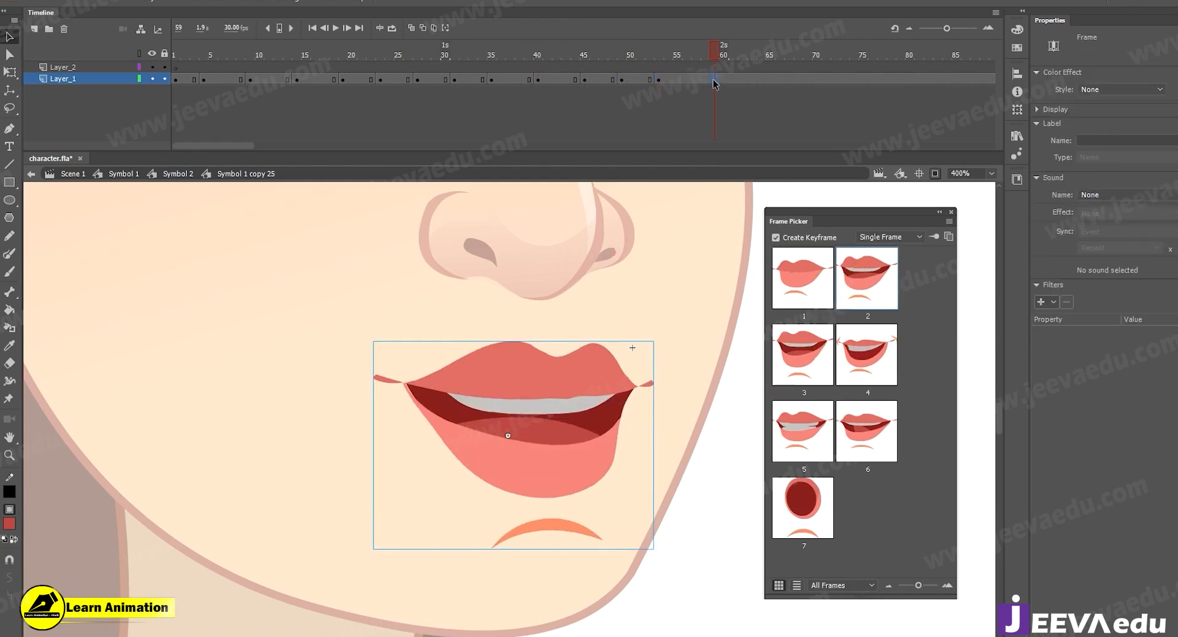
{"action": "left_click", "coordinate": [777, 237]}
{"action": "left_click", "coordinate": [809, 270]}
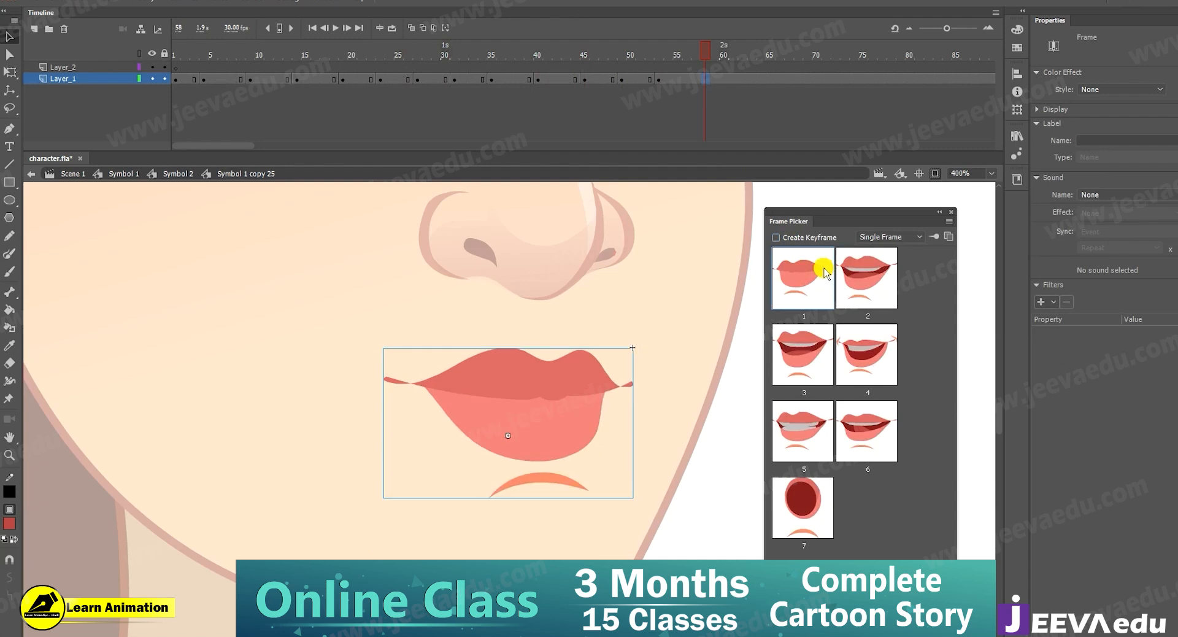
Select the Layer_1 keyframe at frame 53 and reassign mouth pose 2 to it.
{"action": "left_click_drag", "start_coordinate": [671, 54], "coordinate": [646, 79]}
{"action": "left_click", "coordinate": [658, 79]}
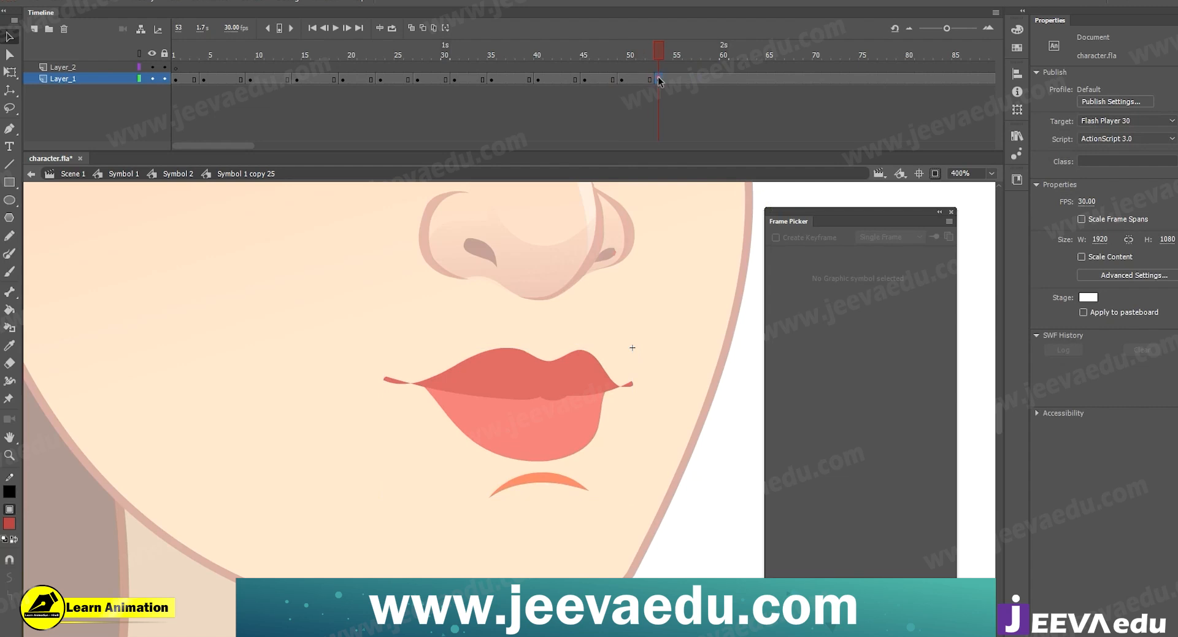
{"action": "left_click", "coordinate": [881, 293]}
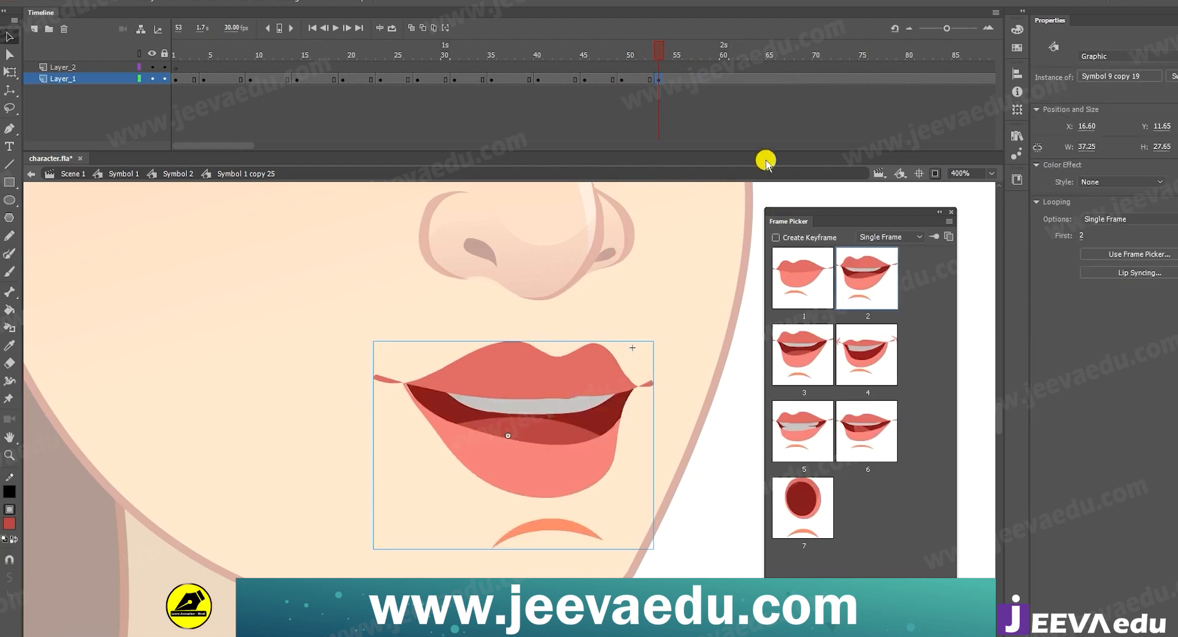
Try applying mouth pose 1 at frame 57 with Create Keyframe off, and undo the change.
{"action": "left_click", "coordinate": [702, 80]}
{"action": "left_click", "coordinate": [696, 79]}
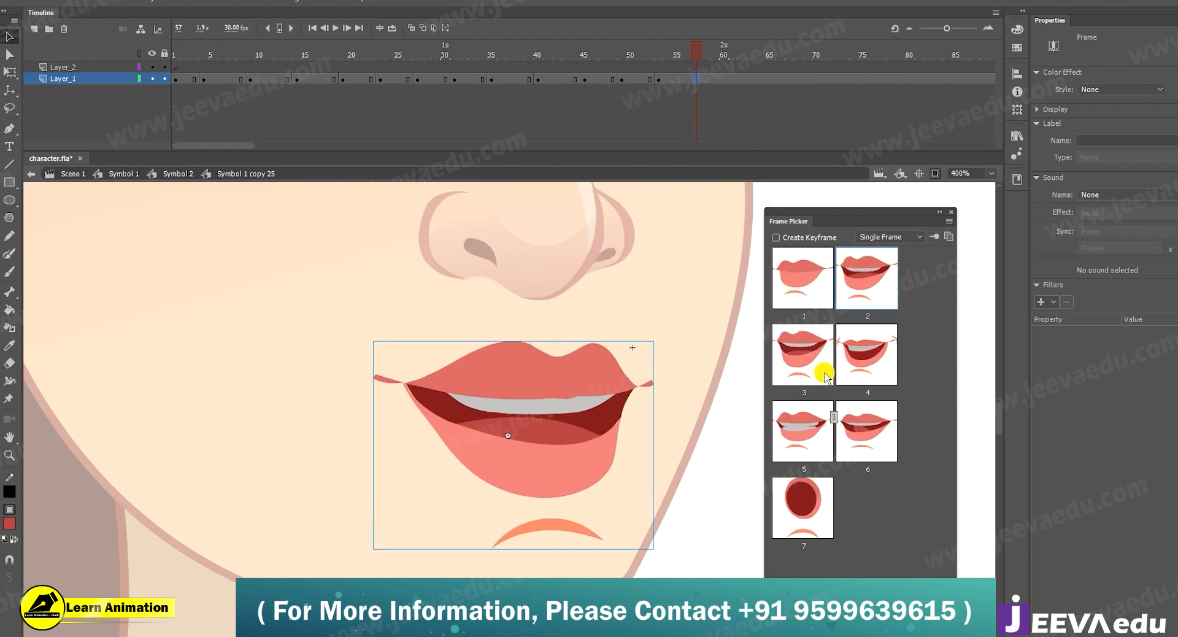
{"action": "left_click", "coordinate": [797, 275]}
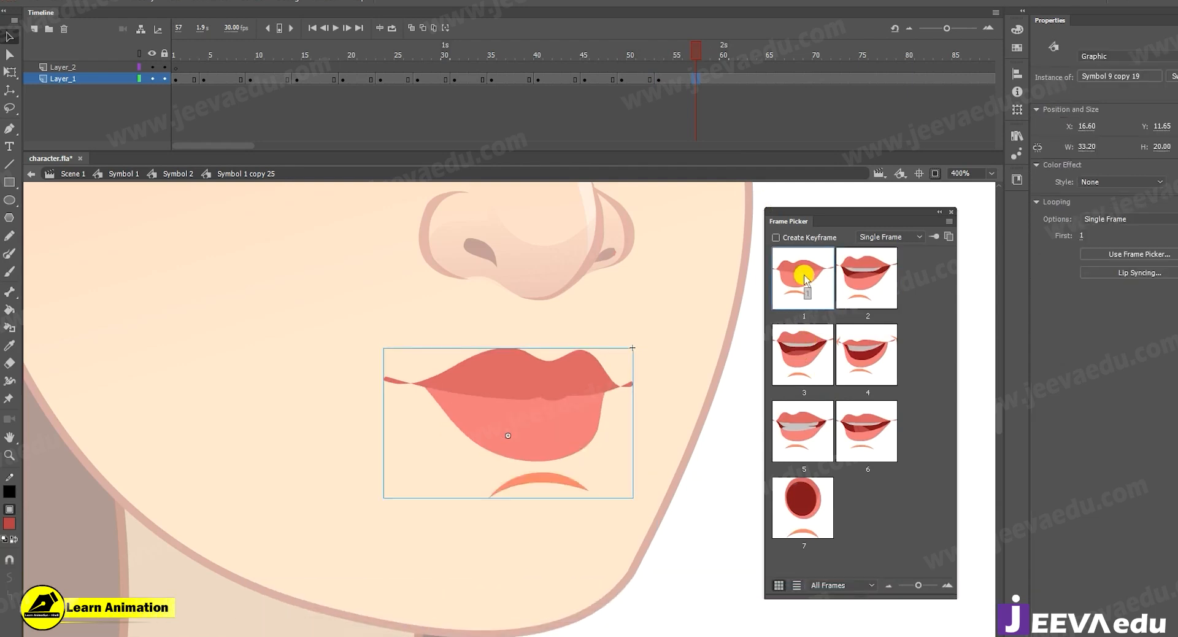
{"action": "key", "text": "ctrl+z"}
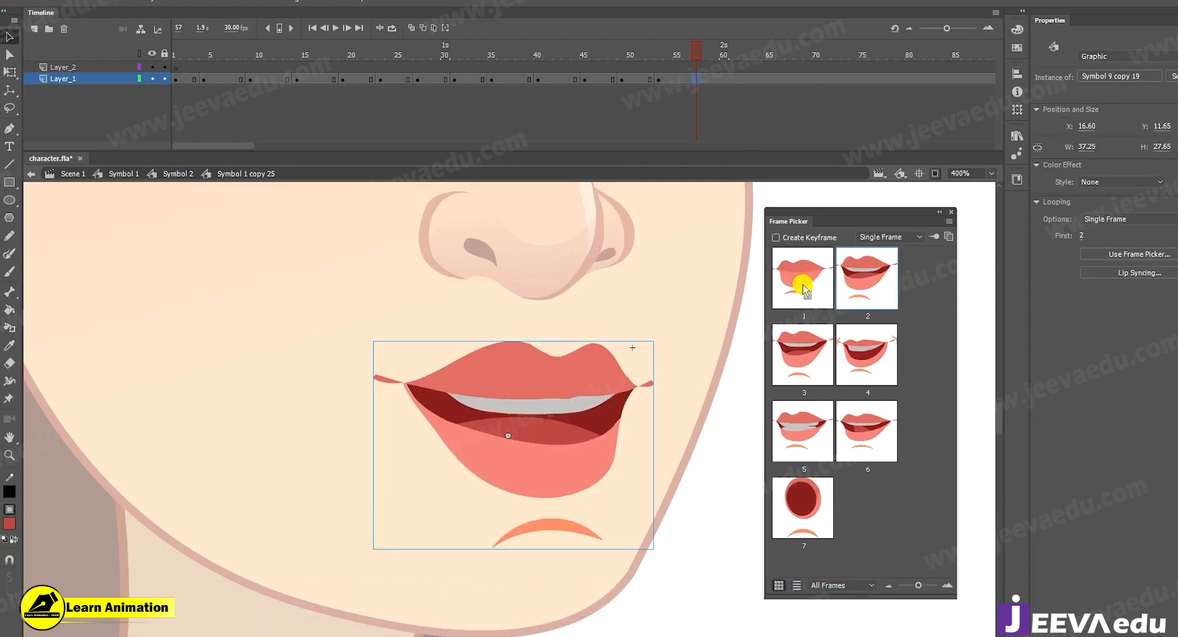
Try applying mouth pose 1 at frame 57 and shifting the mouth on the stage, undoing each change.
{"action": "left_click", "coordinate": [803, 287]}
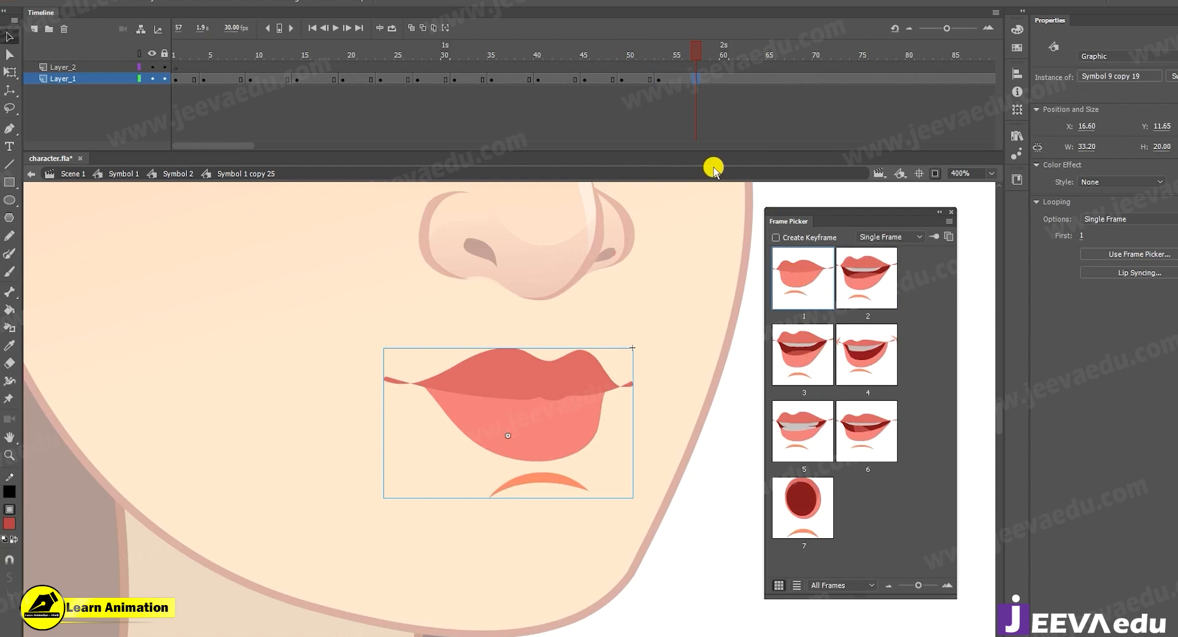
{"action": "key", "text": "ctrl+z"}
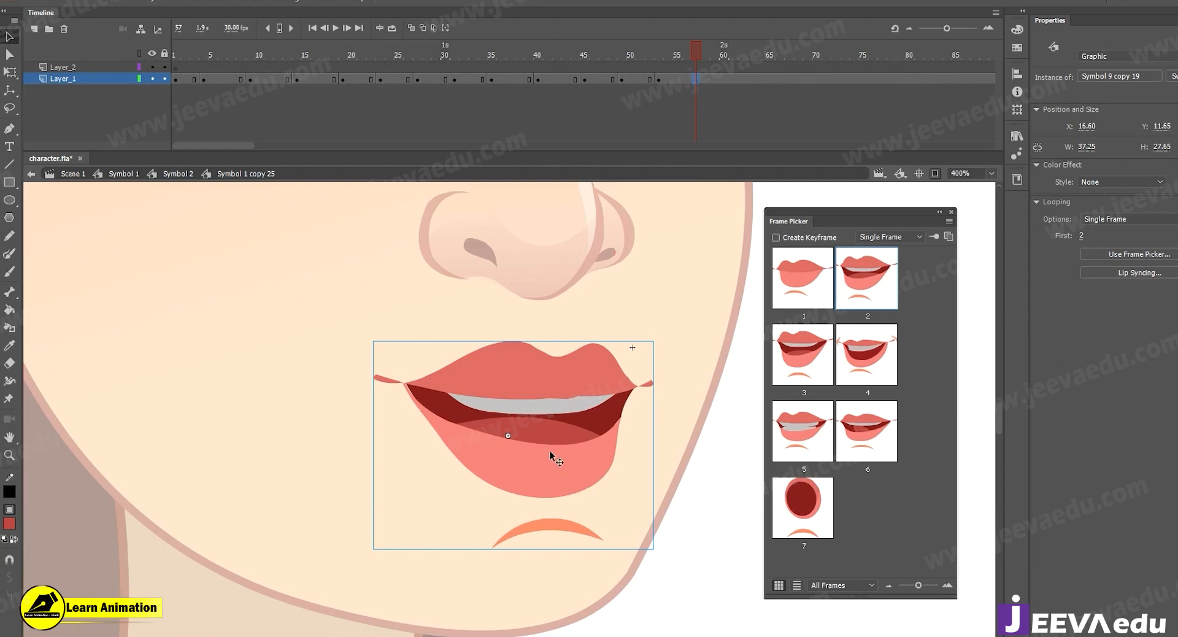
{"action": "left_click_drag", "start_coordinate": [550, 452], "coordinate": [494, 460]}
{"action": "key", "text": "ctrl+z"}
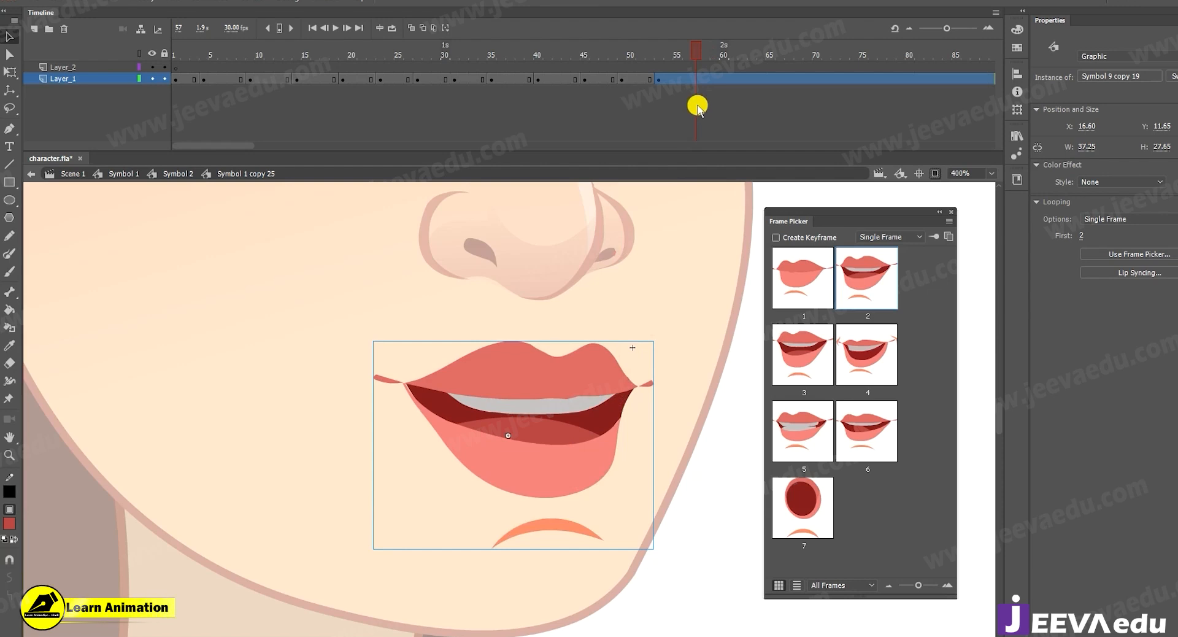
Insert a Layer_1 keyframe at frame 57, apply mouth pose 1 to it, and apply pose 3 at frame 62 without a new keyframe.
{"action": "left_click", "coordinate": [696, 80]}
{"action": "key", "text": "F6"}
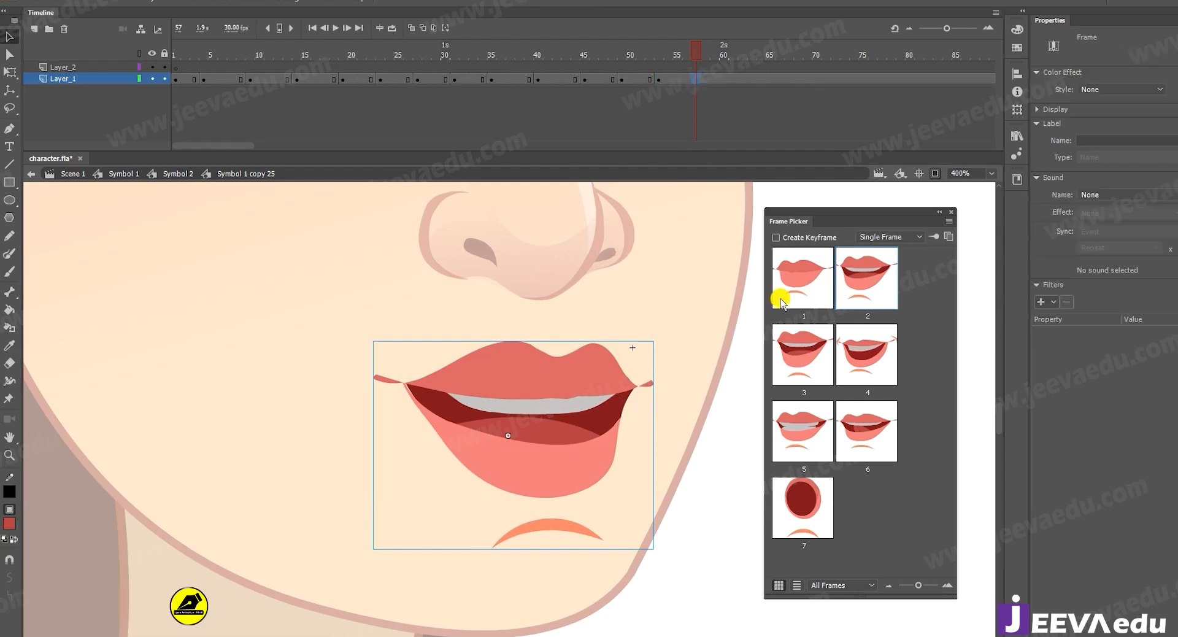
{"action": "left_click", "coordinate": [814, 294]}
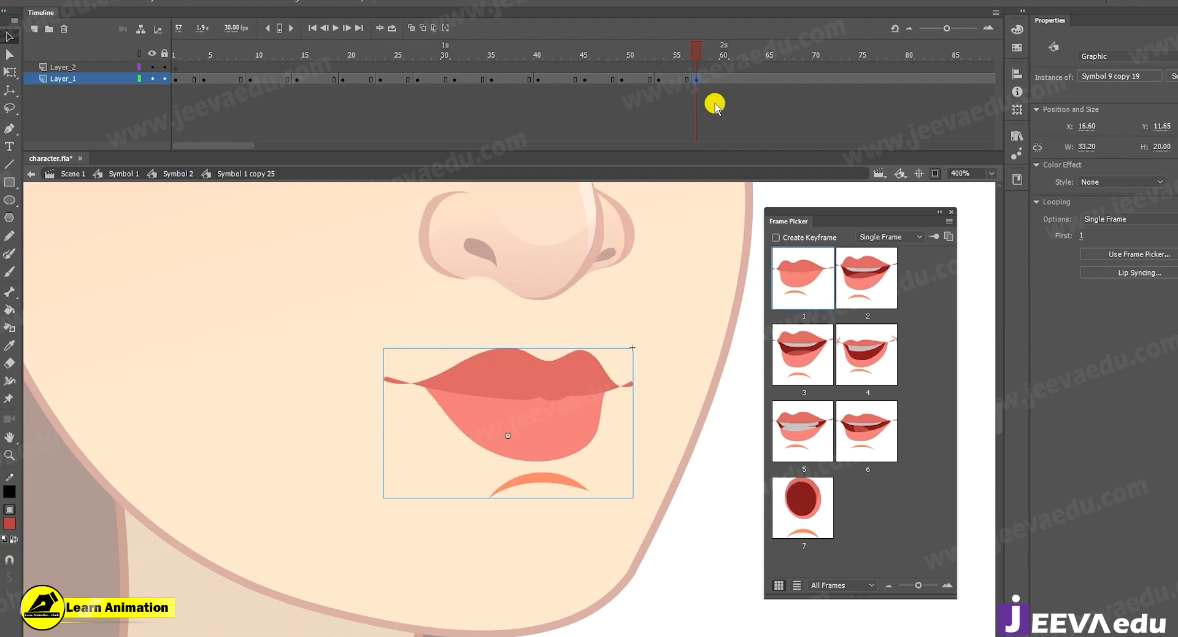
{"action": "left_click_drag", "start_coordinate": [665, 53], "coordinate": [709, 86]}
{"action": "left_click", "coordinate": [742, 79]}
{"action": "left_click", "coordinate": [813, 362]}
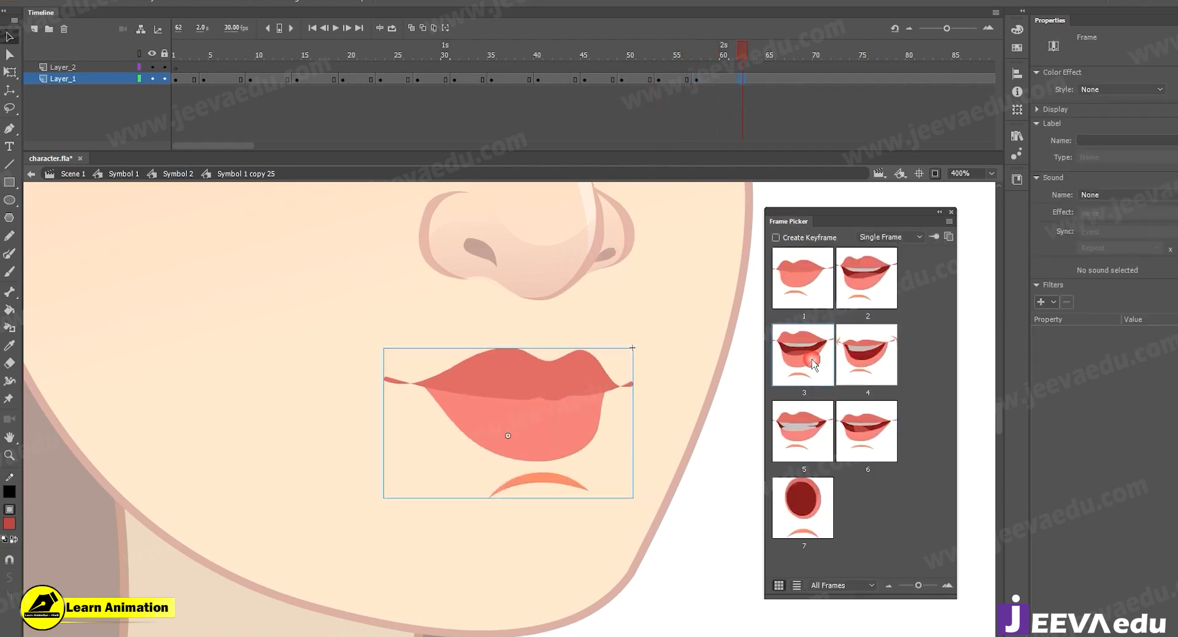
Close the Frame Picker and remove all frames after frame 56 from both layers.
{"action": "left_click", "coordinate": [952, 212]}
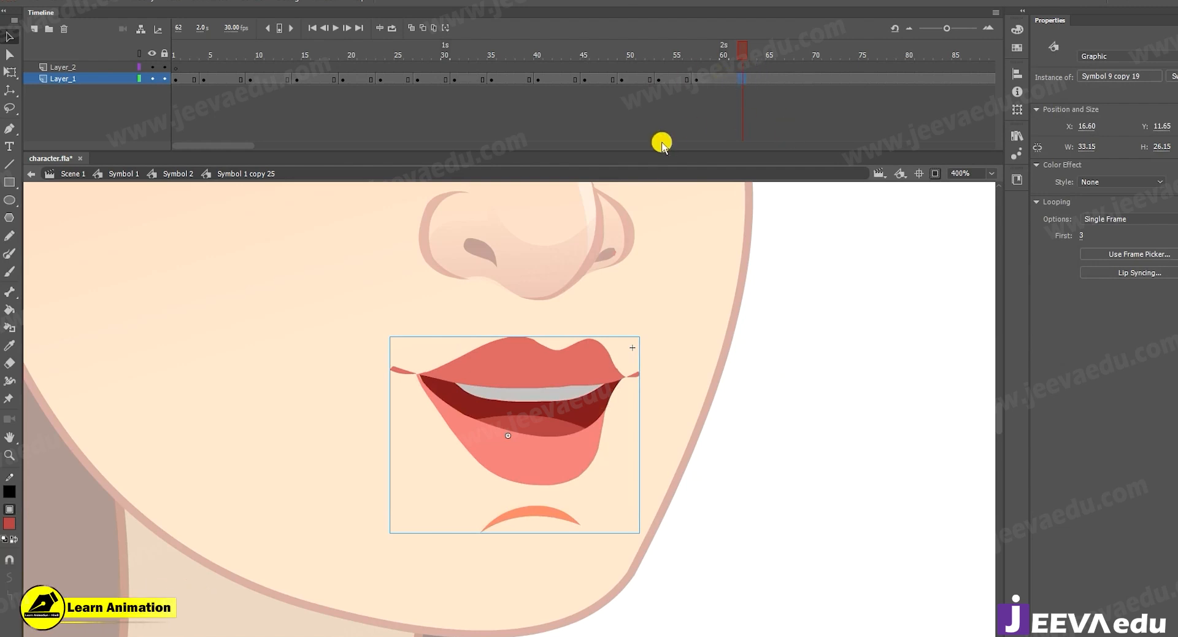
{"action": "left_click_drag", "start_coordinate": [690, 57], "coordinate": [844, 98]}
{"action": "right_click", "coordinate": [695, 80]}
{"action": "left_click", "coordinate": [742, 210]}
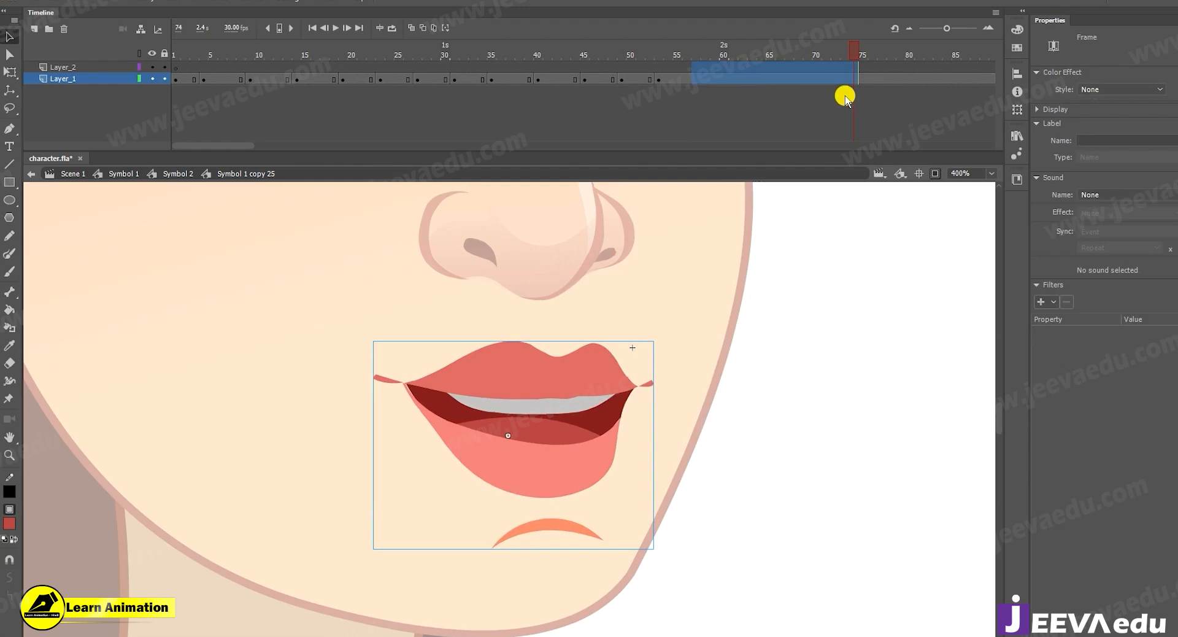
{"action": "key", "text": "shift+F5"}
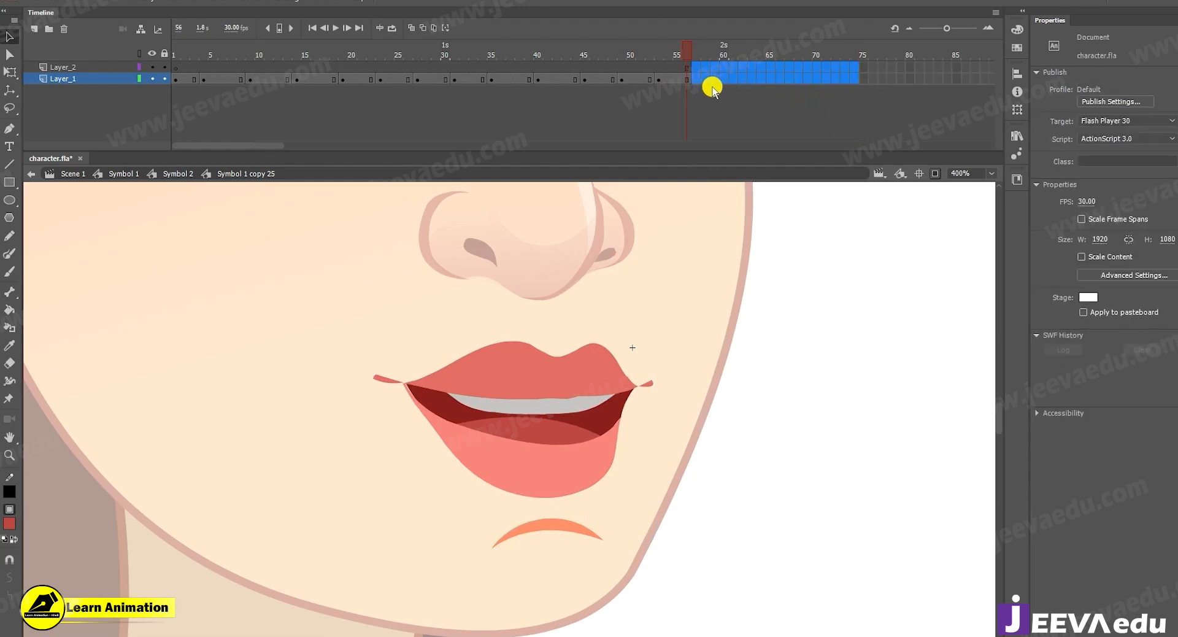
Play the lip sync from frame 1 inside the mouth symbol and stop it.
{"action": "left_click_drag", "start_coordinate": [685, 55], "coordinate": [1, 99]}
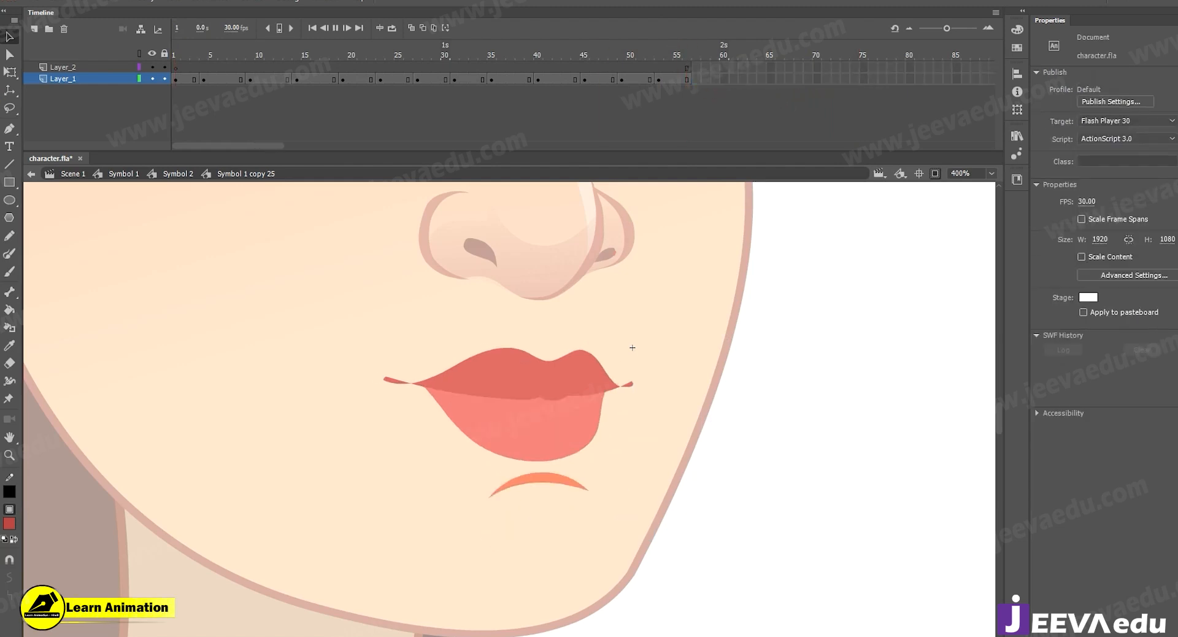
{"action": "key", "text": "Return"}
{"action": "key", "text": "Return"}
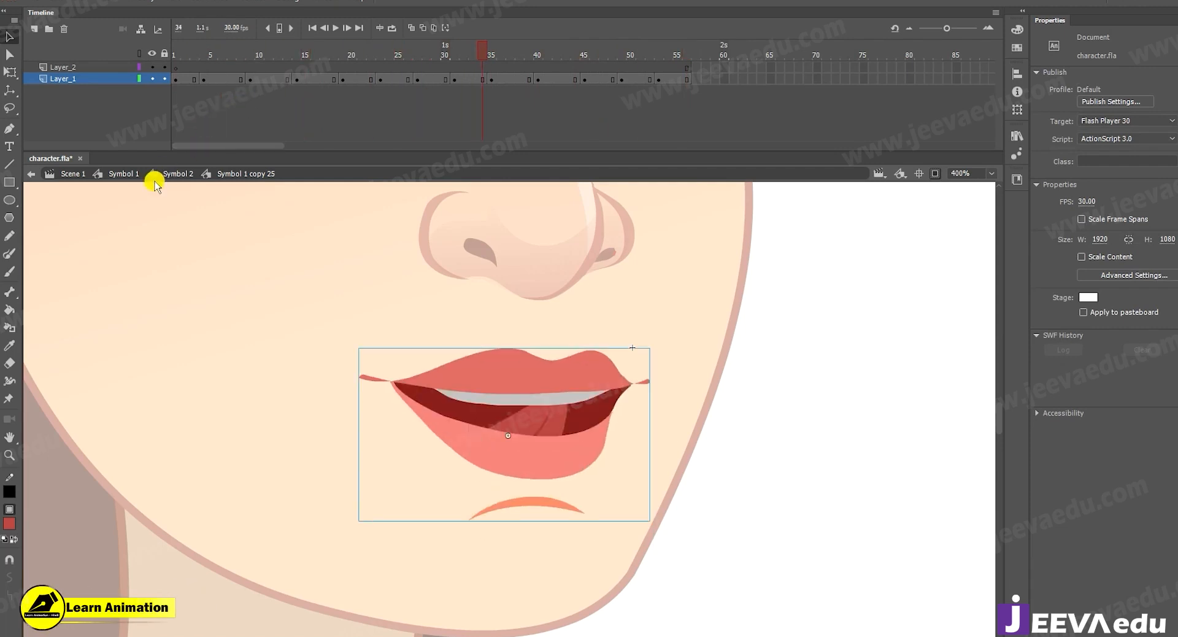
Go up to Symbol 2 and play the mouth animation on the whole head from frame 1.
{"action": "left_click", "coordinate": [164, 176]}
{"action": "key", "text": "z"}
{"action": "left_click", "coordinate": [452, 462], "text": "alt"}
{"action": "left_click", "coordinate": [528, 411], "text": "alt"}
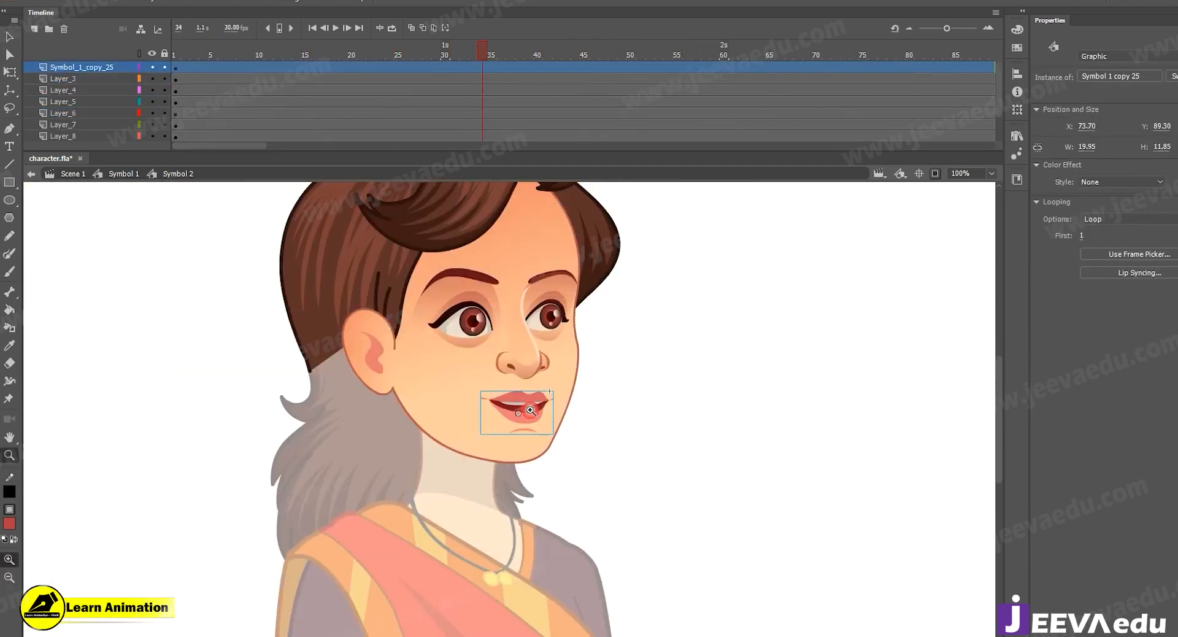
{"action": "left_click_drag", "start_coordinate": [557, 429], "coordinate": [563, 466]}
{"action": "key", "text": "Return"}
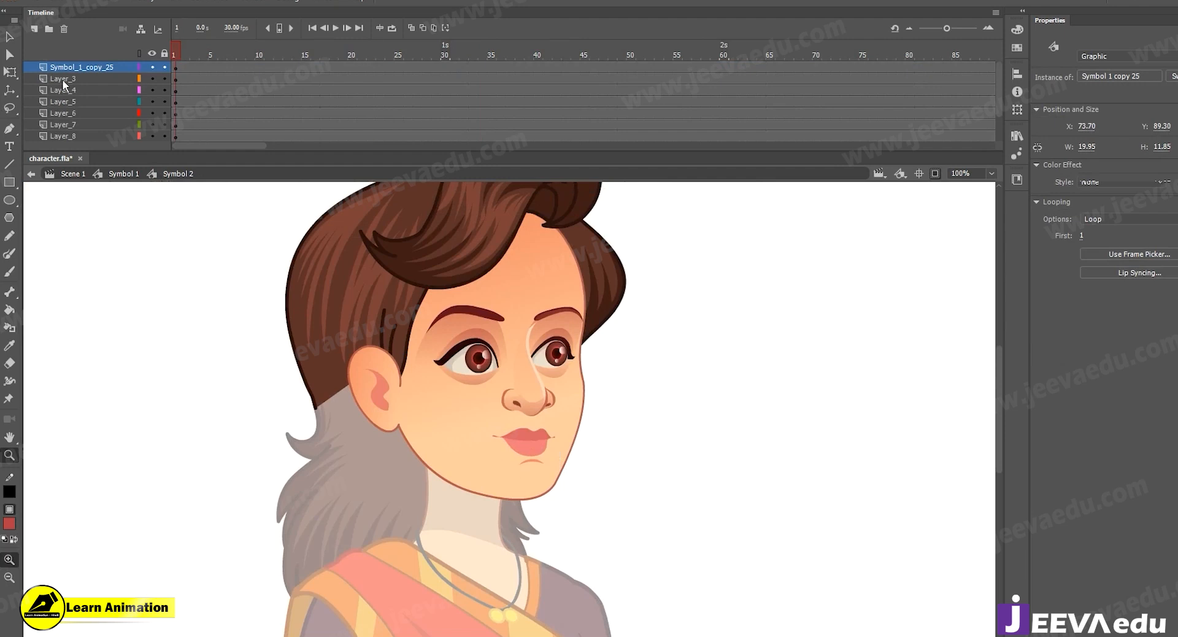
{"action": "left_click", "coordinate": [872, 170]}
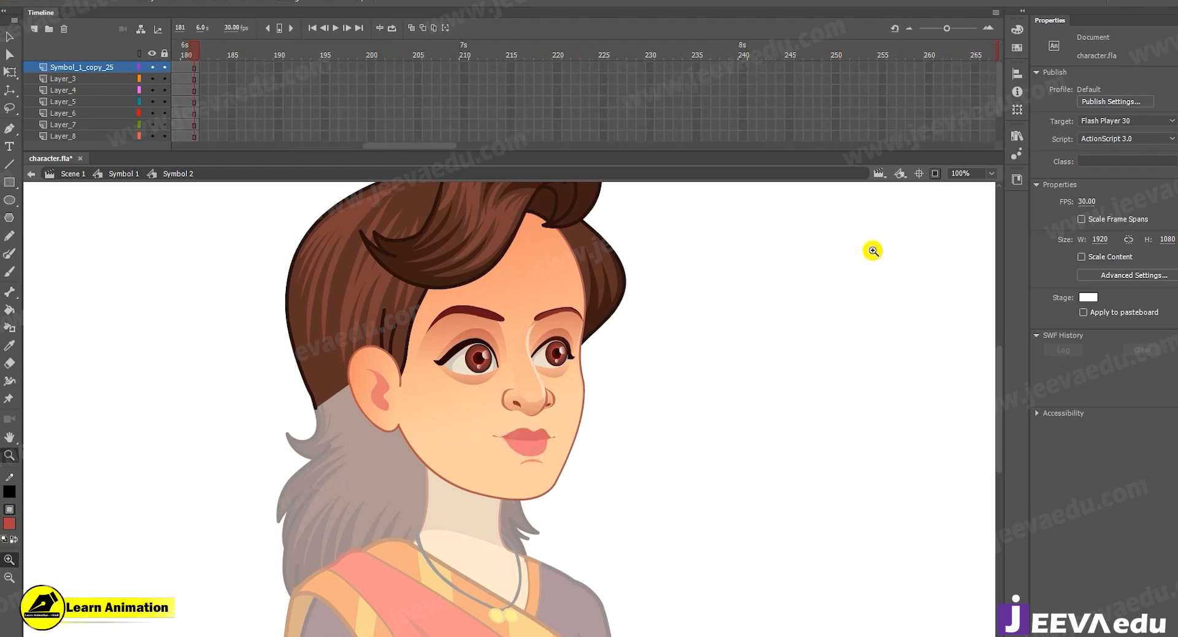
{"action": "key", "text": "Return"}
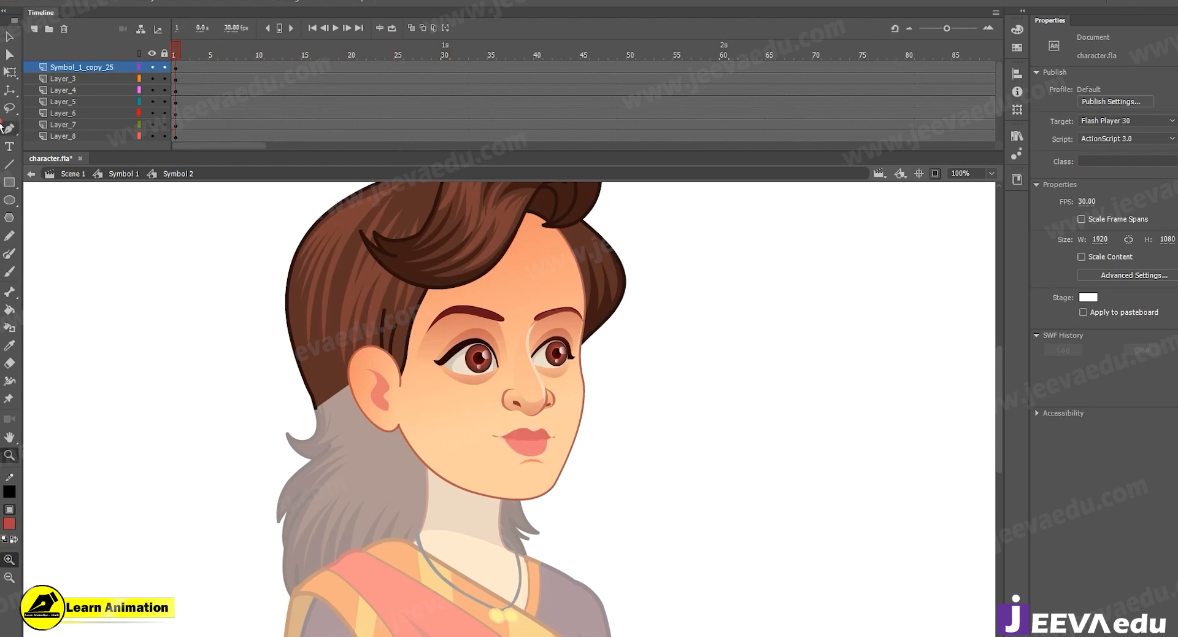
Check which layers of Symbol 2 hold the mouth and the nose.
{"action": "key", "text": "v"}
{"action": "left_click", "coordinate": [538, 449]}
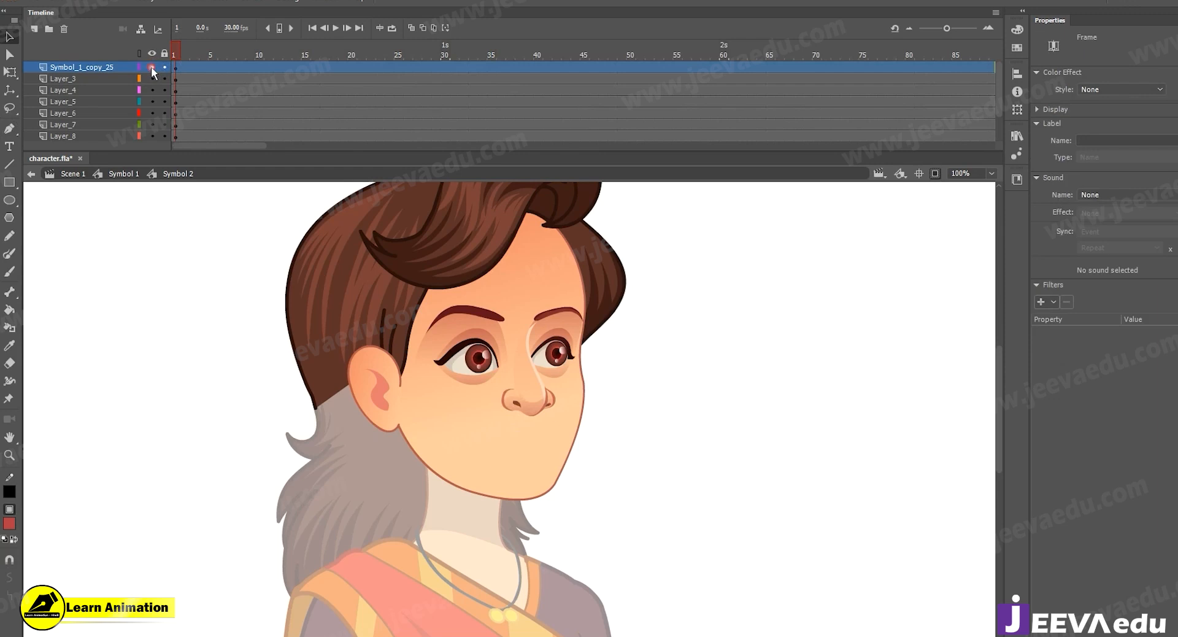
{"action": "left_click", "coordinate": [421, 393]}
{"action": "left_click", "coordinate": [536, 414]}
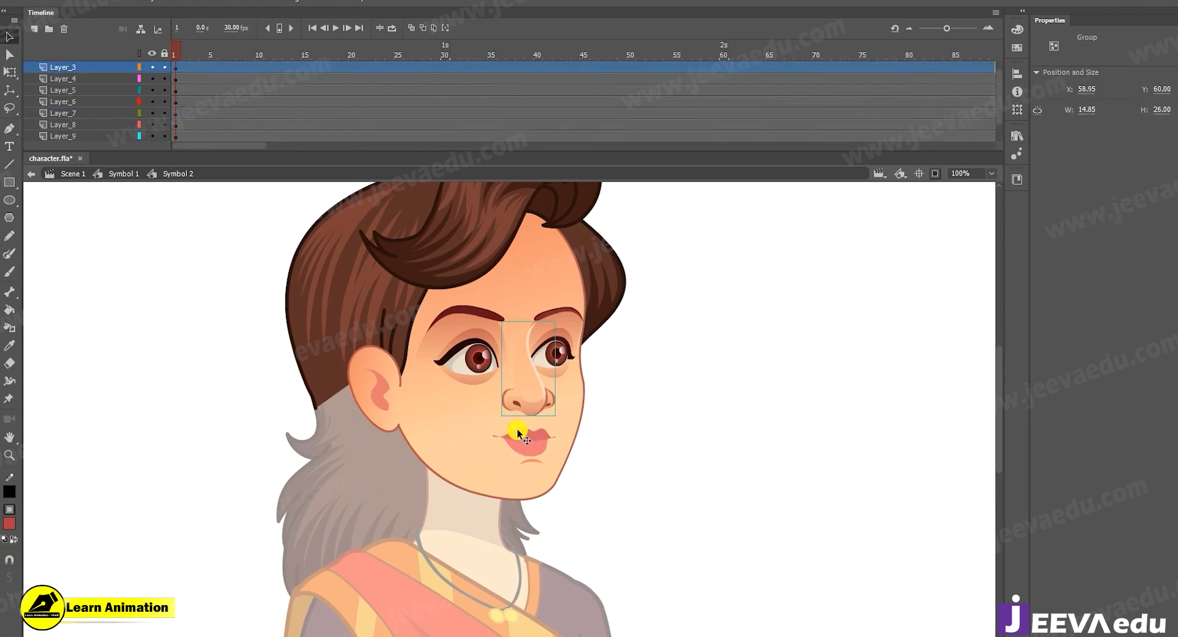
Examine the mouth up close, replay the head animation in Symbol 2, and return to frame 1.
{"action": "key", "text": "z"}
{"action": "left_click", "coordinate": [515, 430]}
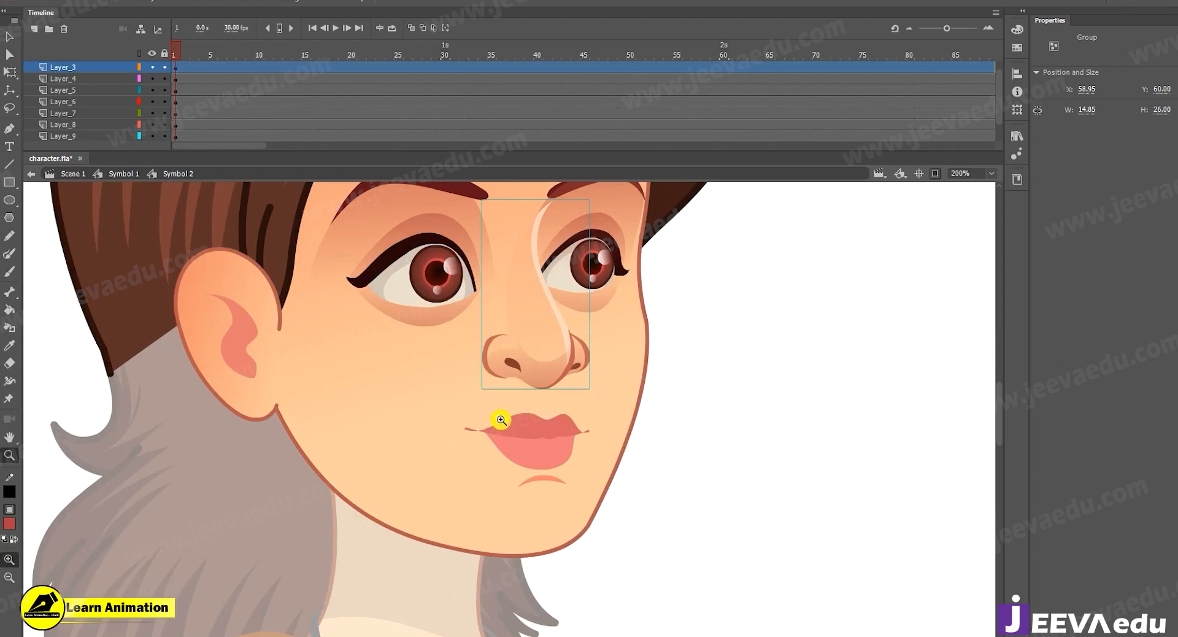
{"action": "left_click", "coordinate": [476, 452], "text": "alt"}
{"action": "key", "text": "Return"}
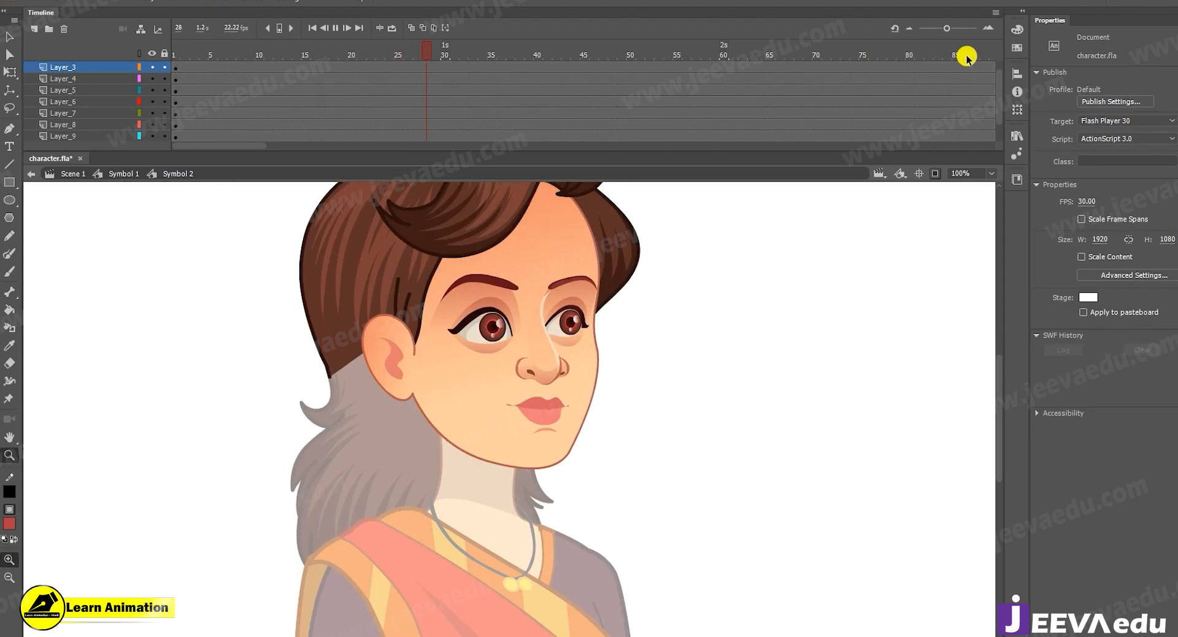
{"action": "key", "text": "Return"}
{"action": "left_click_drag", "start_coordinate": [445, 53], "coordinate": [173, 98]}
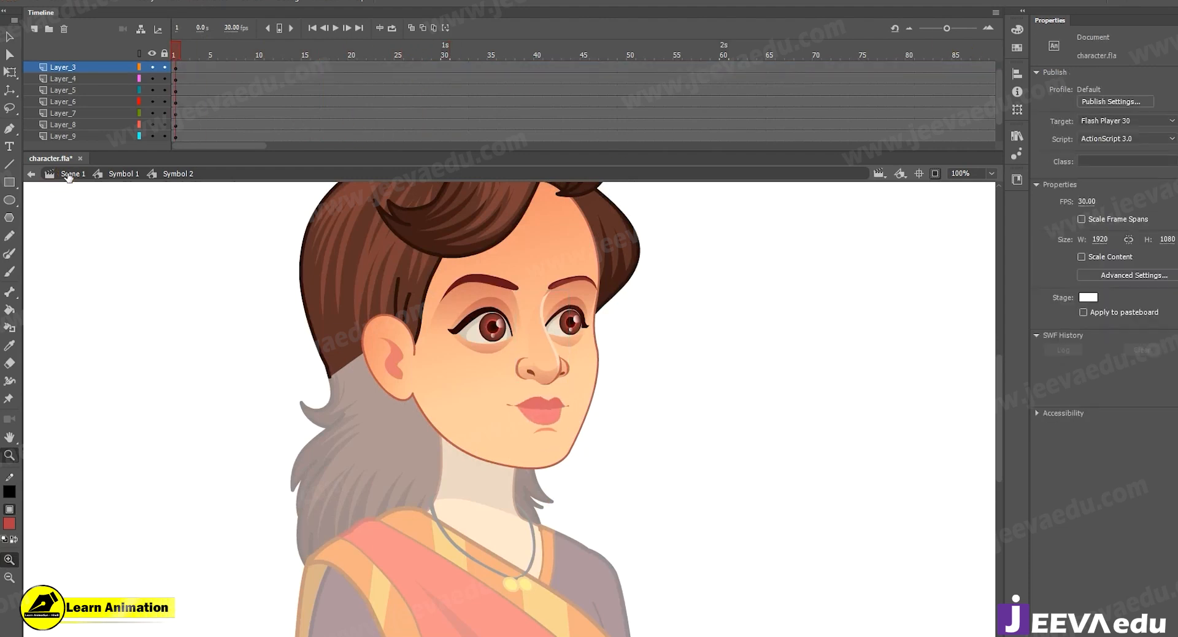
Return to Scene 1 and play the main timeline showing the whole character.
{"action": "left_click", "coordinate": [71, 173]}
{"action": "key", "text": "ctrl+minus"}
{"action": "left_click", "coordinate": [315, 67]}
{"action": "left_click_drag", "start_coordinate": [367, 71], "coordinate": [592, 77]}
{"action": "left_click", "coordinate": [594, 47]}
{"action": "key", "text": "Return"}
{"action": "left_click", "coordinate": [93, 76]}
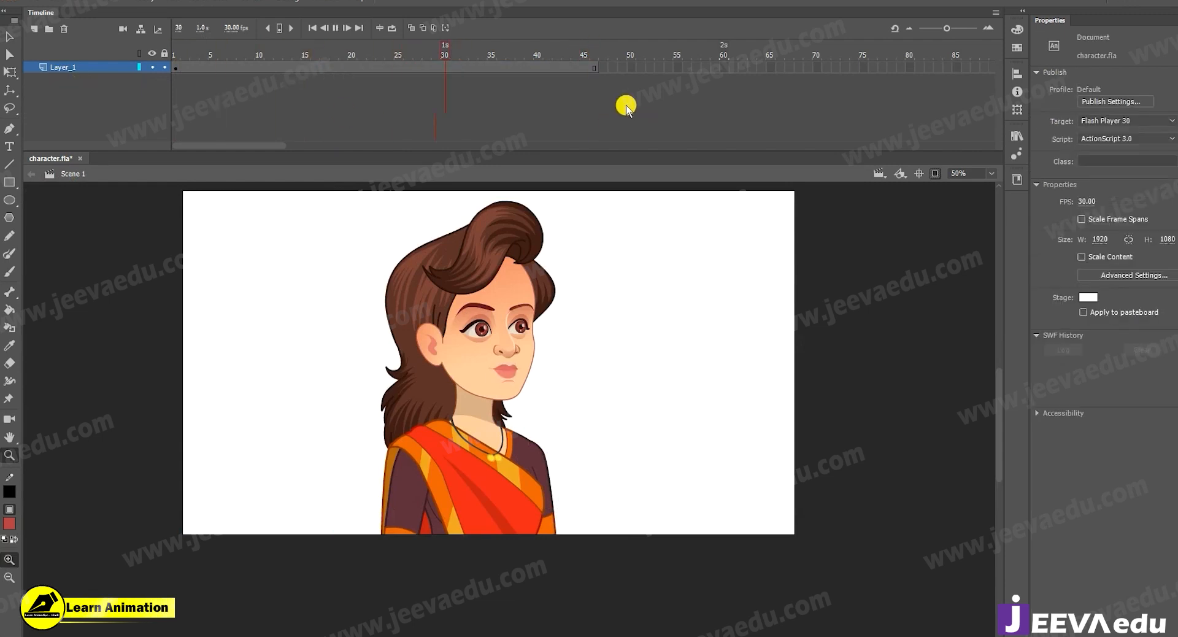
Extend the frames of Layer_1 in Scene 1 past frame 85, play the animation, and return to frame 1.
{"action": "left_click_drag", "start_coordinate": [632, 69], "coordinate": [138, 65]}
{"action": "key", "text": "F5"}
{"action": "key", "text": "F5"}
{"action": "key", "text": "F5"}
{"action": "key", "text": "Return"}
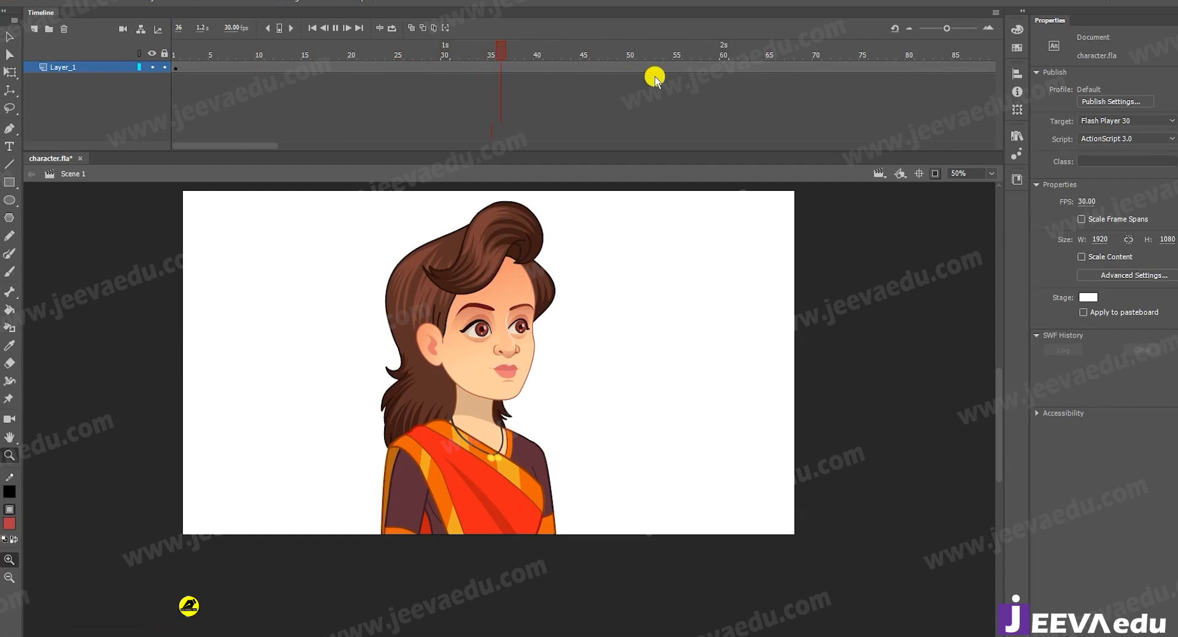
{"action": "key", "text": "Return"}
{"action": "left_click_drag", "start_coordinate": [674, 46], "coordinate": [2, 85]}
Copy the character from Scene 1 and create a new 1920 x 1080 document.
{"action": "key", "text": "v"}
{"action": "left_click", "coordinate": [492, 402]}
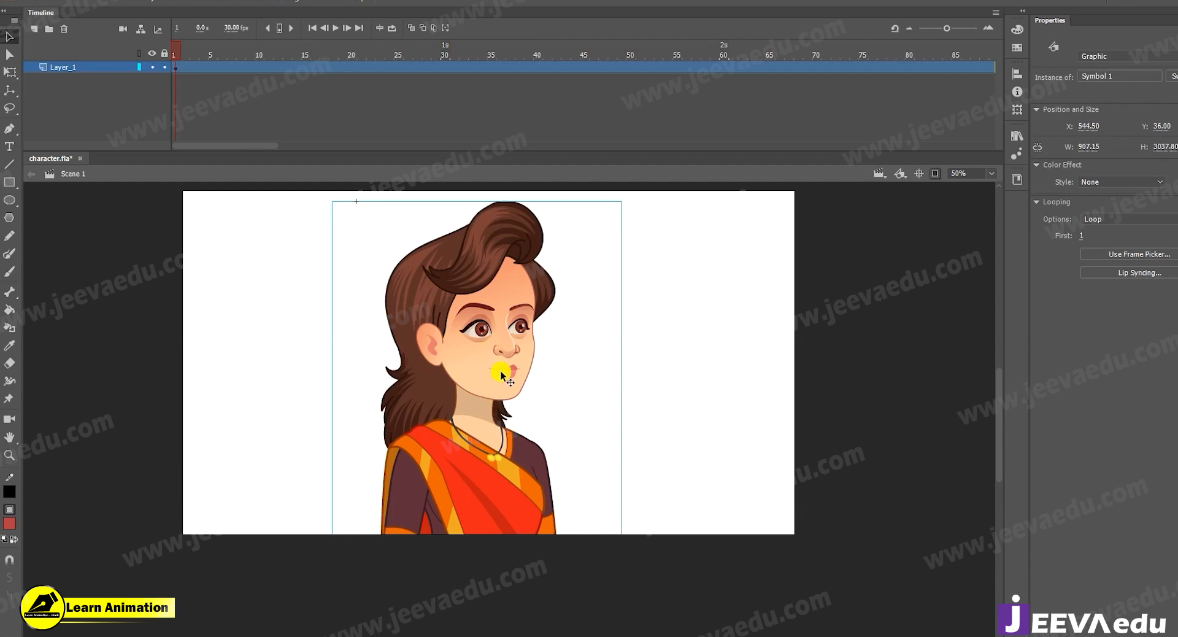
{"action": "left_click", "coordinate": [27, 1]}
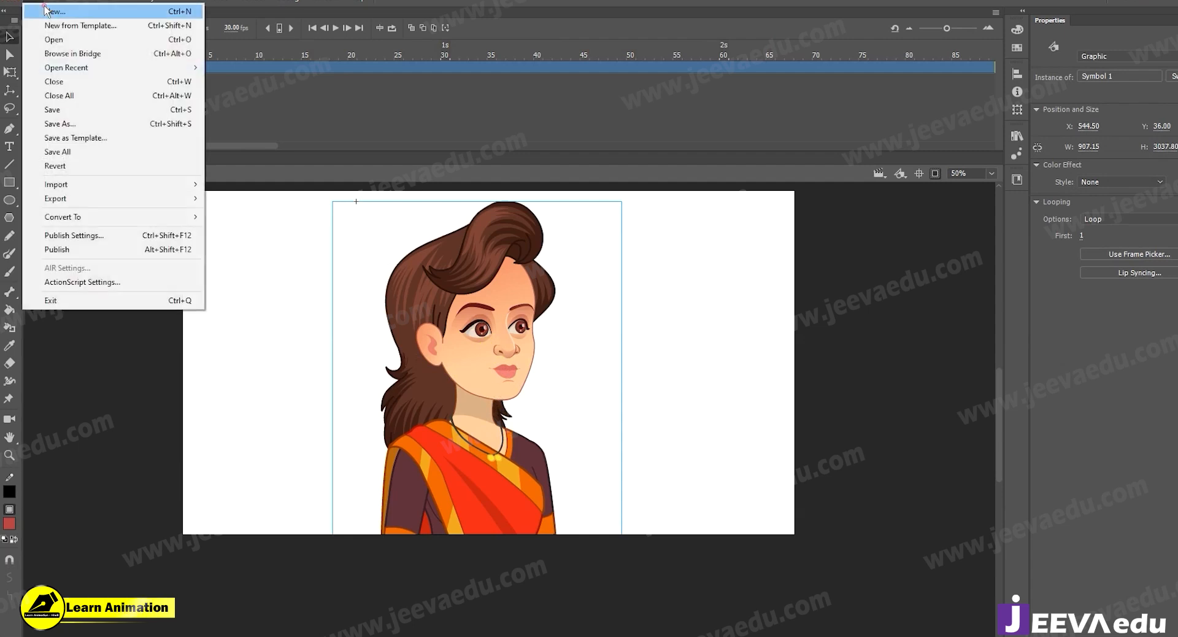
{"action": "left_click", "coordinate": [45, 7]}
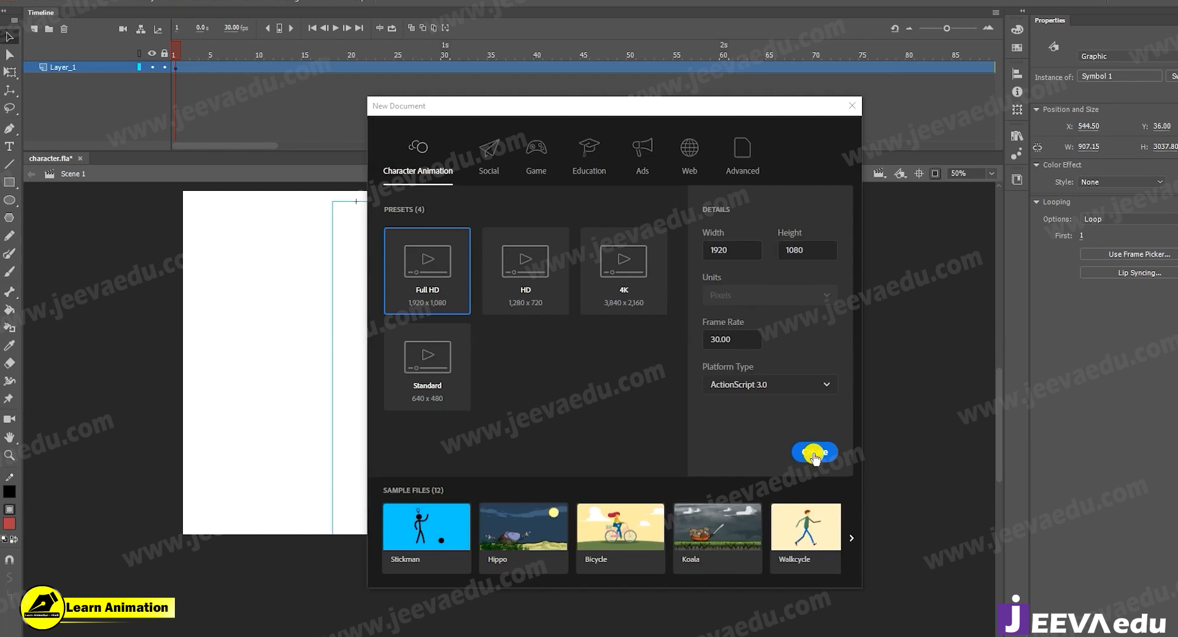
{"action": "left_click", "coordinate": [814, 452]}
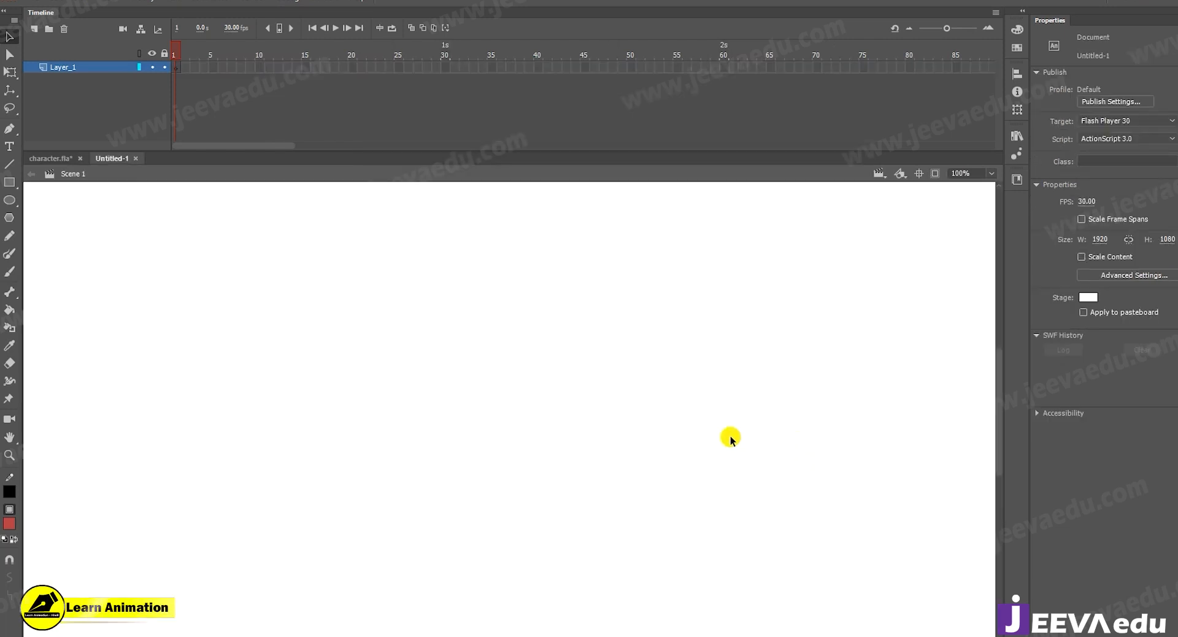
Paste the character into the new document and clip the content outside the stage.
{"action": "key", "text": "z"}
{"action": "left_click", "coordinate": [463, 440], "text": "alt"}
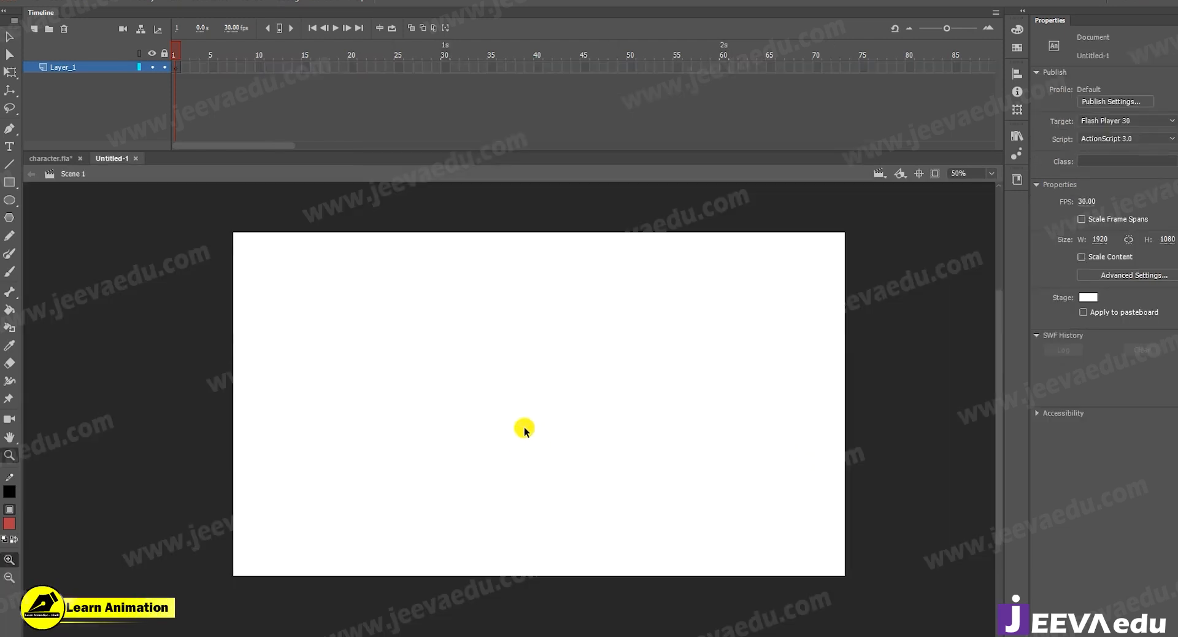
{"action": "key", "text": "ctrl+shift+v"}
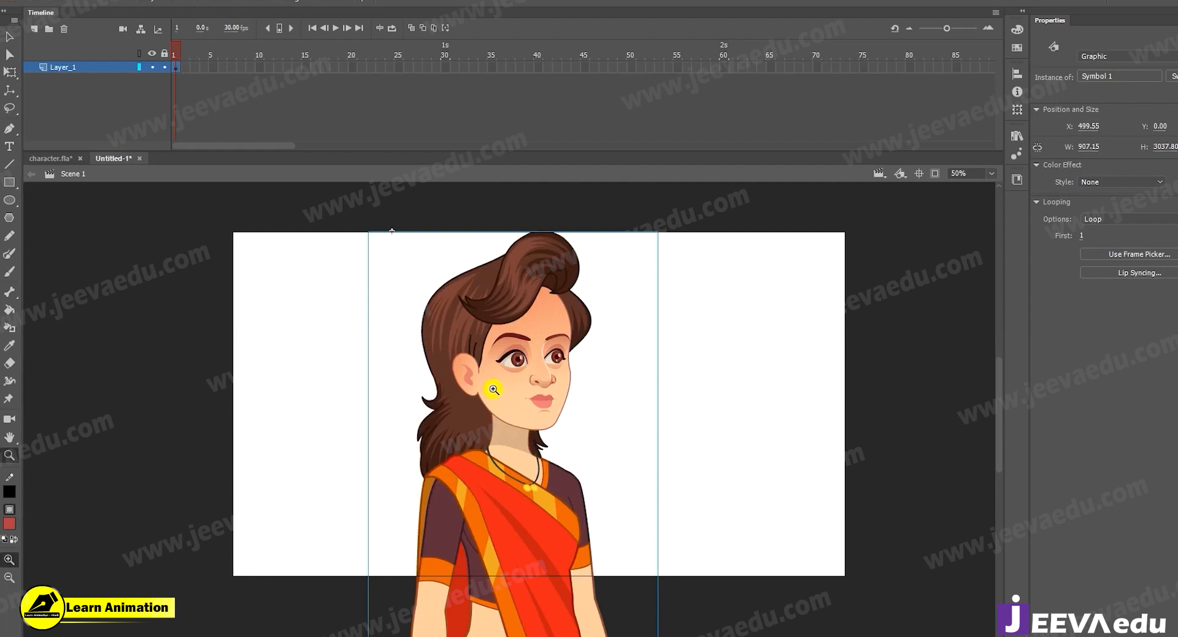
{"action": "key", "text": "v"}
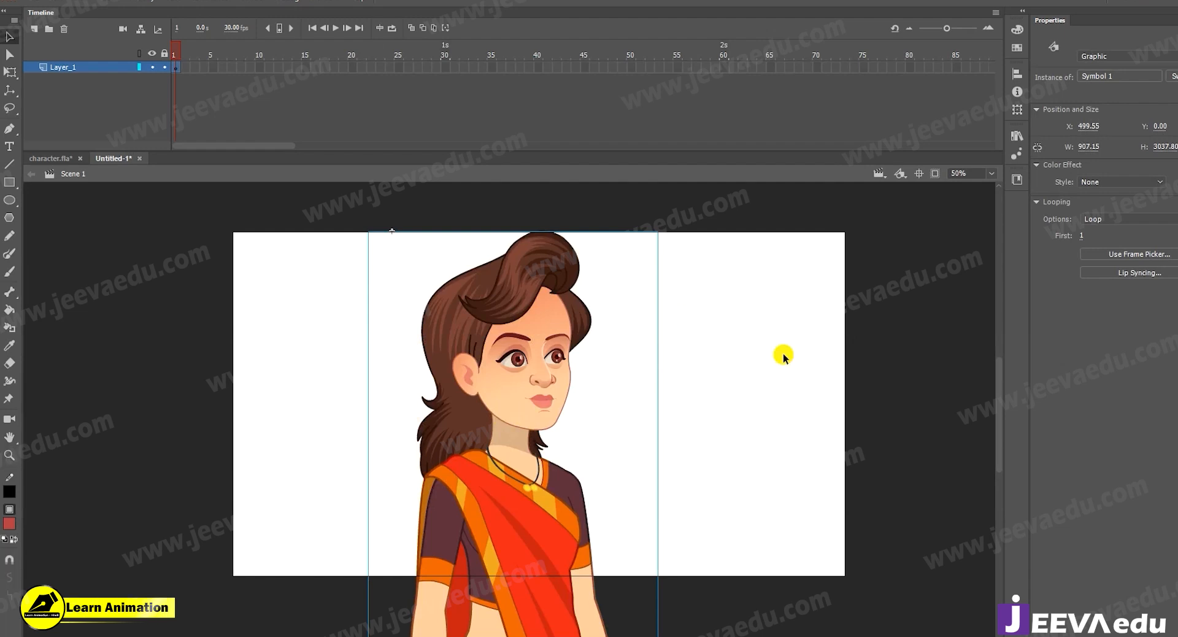
{"action": "left_click", "coordinate": [935, 173]}
Open the pasted character's Symbol 1 and its nested head, Symbol 2, and select the mouth.
{"action": "key", "text": "z"}
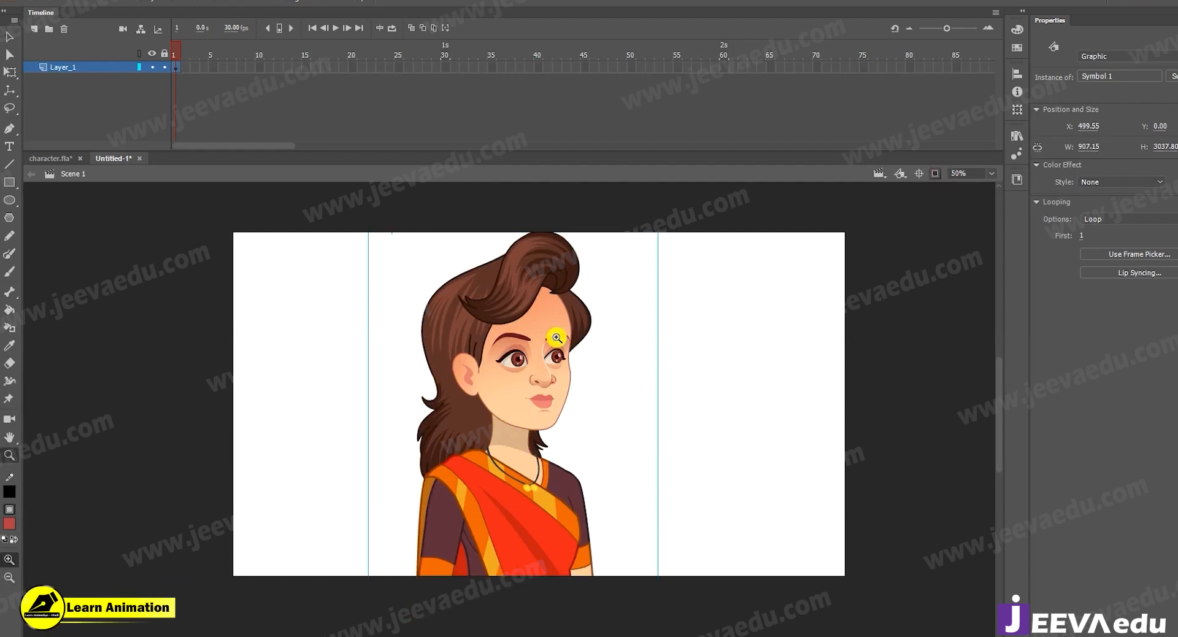
{"action": "left_click", "coordinate": [530, 404]}
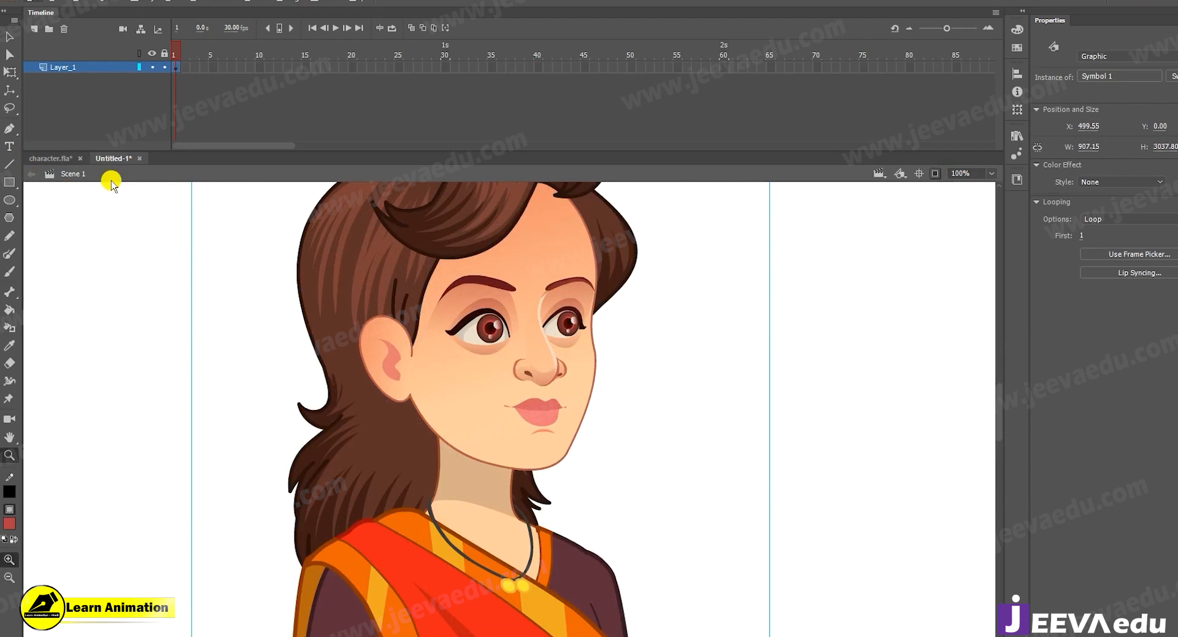
{"action": "key", "text": "alt+v"}
{"action": "key", "text": "Escape"}
{"action": "key", "text": "v"}
{"action": "left_click", "coordinate": [489, 421]}
{"action": "double_click", "coordinate": [538, 414]}
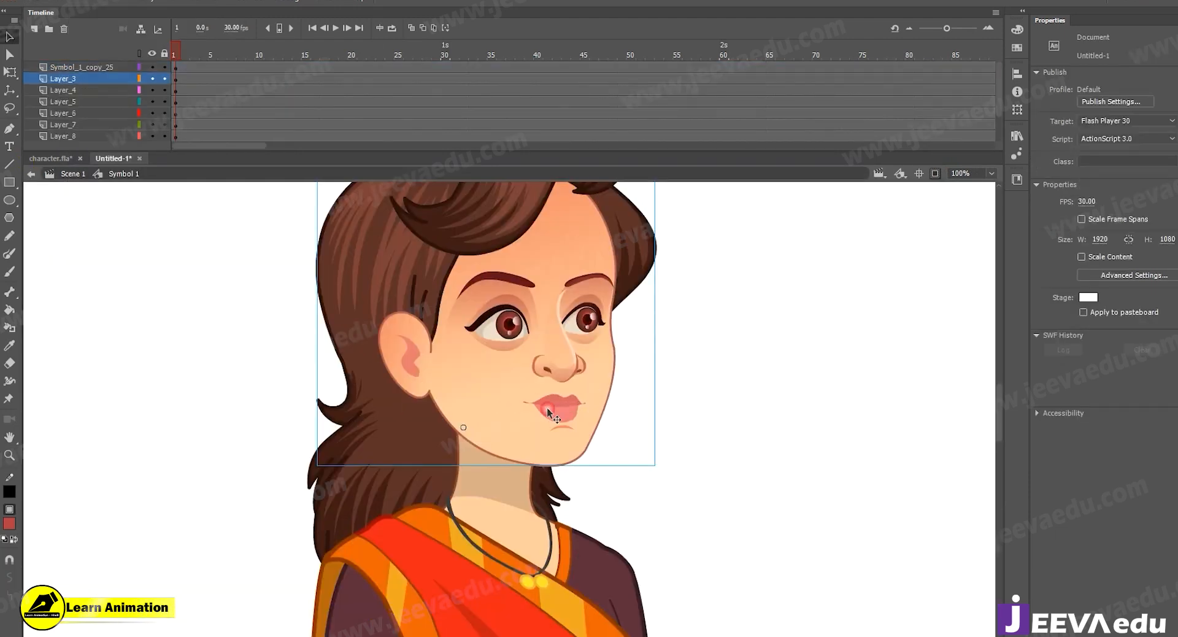
{"action": "double_click", "coordinate": [548, 412]}
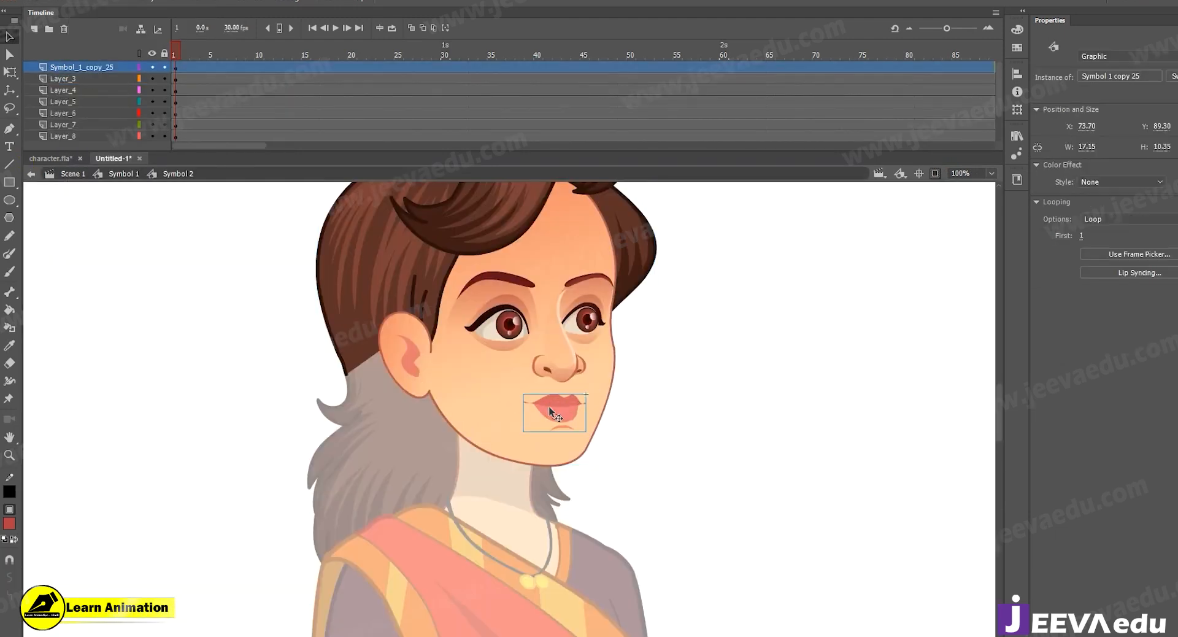
Toggle the visibility of the layers in Symbol 2 off and on to identify them, and play the head animation up to frame 23.
{"action": "left_click", "coordinate": [153, 67]}
{"action": "left_click", "coordinate": [154, 67]}
{"action": "left_click", "coordinate": [153, 77]}
{"action": "left_click", "coordinate": [153, 77]}
{"action": "scroll", "coordinate": [157, 122], "scroll_direction": "down", "scroll_amount": 1}
{"action": "left_click", "coordinate": [153, 125]}
{"action": "left_click", "coordinate": [153, 125]}
{"action": "left_click", "coordinate": [487, 436]}
{"action": "left_click", "coordinate": [154, 113]}
{"action": "left_click", "coordinate": [154, 113]}
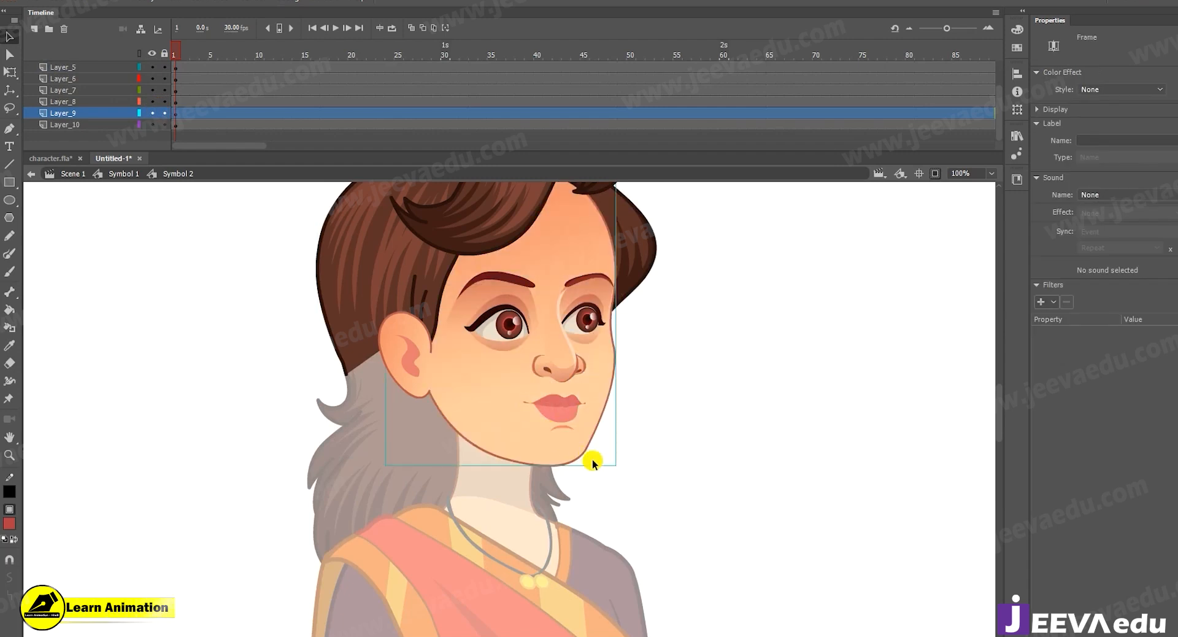
{"action": "key", "text": "Return"}
{"action": "key", "text": "Return"}
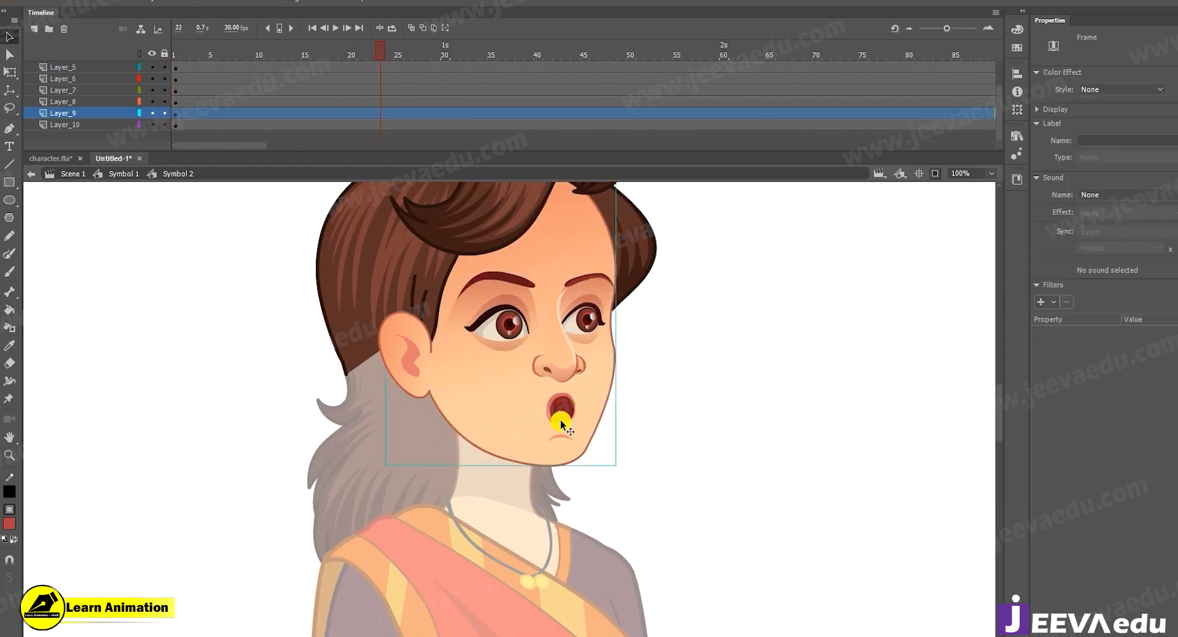
Play the head animation in Symbol 2 from frame 1, watching how the chin behaves while the mouth opens.
{"action": "key", "text": "z"}
{"action": "left_click", "coordinate": [538, 415]}
{"action": "left_click_drag", "start_coordinate": [372, 44], "coordinate": [1, 129]}
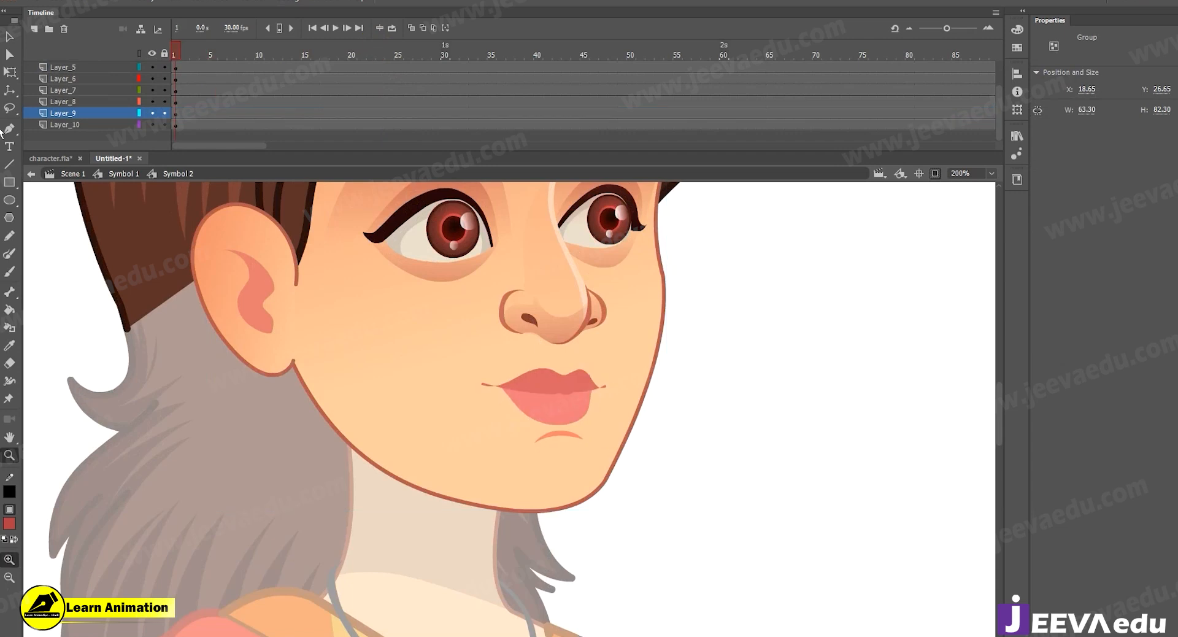
{"action": "key", "text": "Return"}
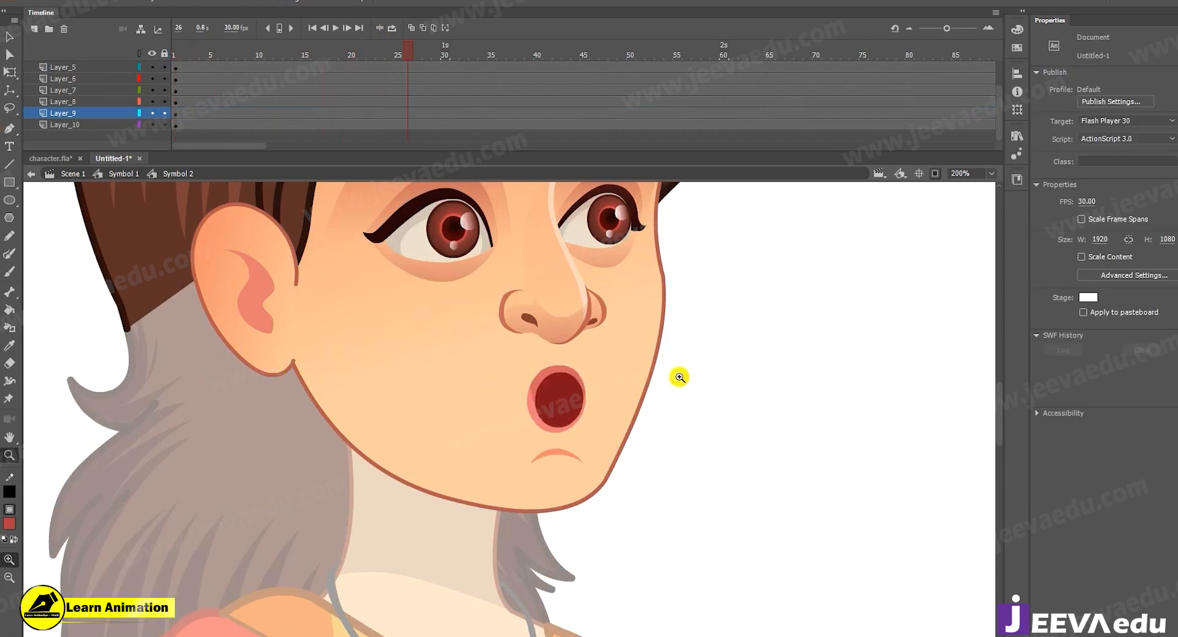
{"action": "left_click_drag", "start_coordinate": [413, 51], "coordinate": [174, 51]}
{"action": "key", "text": "Return"}
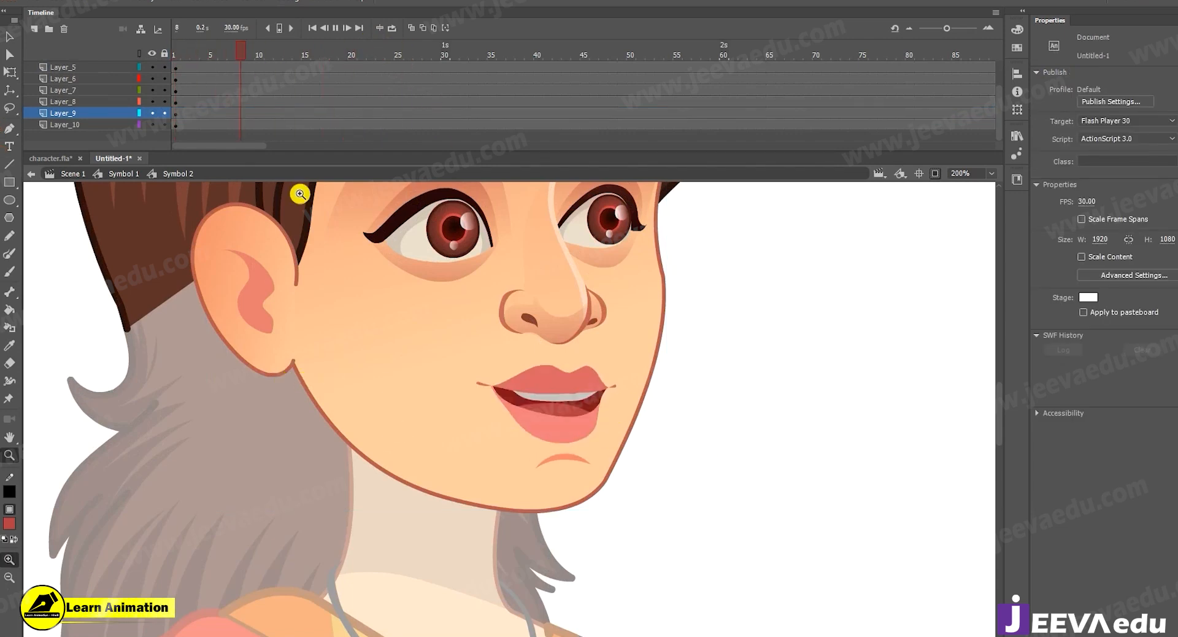
{"action": "left_click_drag", "start_coordinate": [272, 67], "coordinate": [175, 125]}
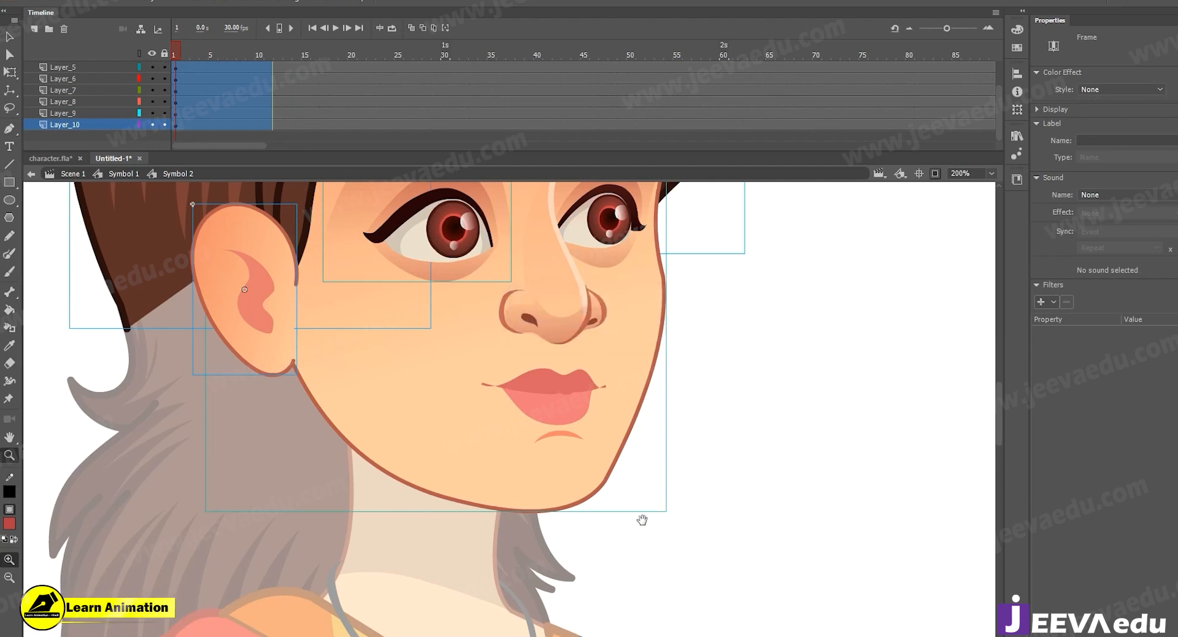
Select the mouth on the face and open its symbol, Symbol 1 copy 25, for editing.
{"action": "left_click_drag", "start_coordinate": [642, 519], "coordinate": [662, 545]}
{"action": "key", "text": "v"}
{"action": "left_click", "coordinate": [720, 539]}
{"action": "left_click", "coordinate": [597, 427]}
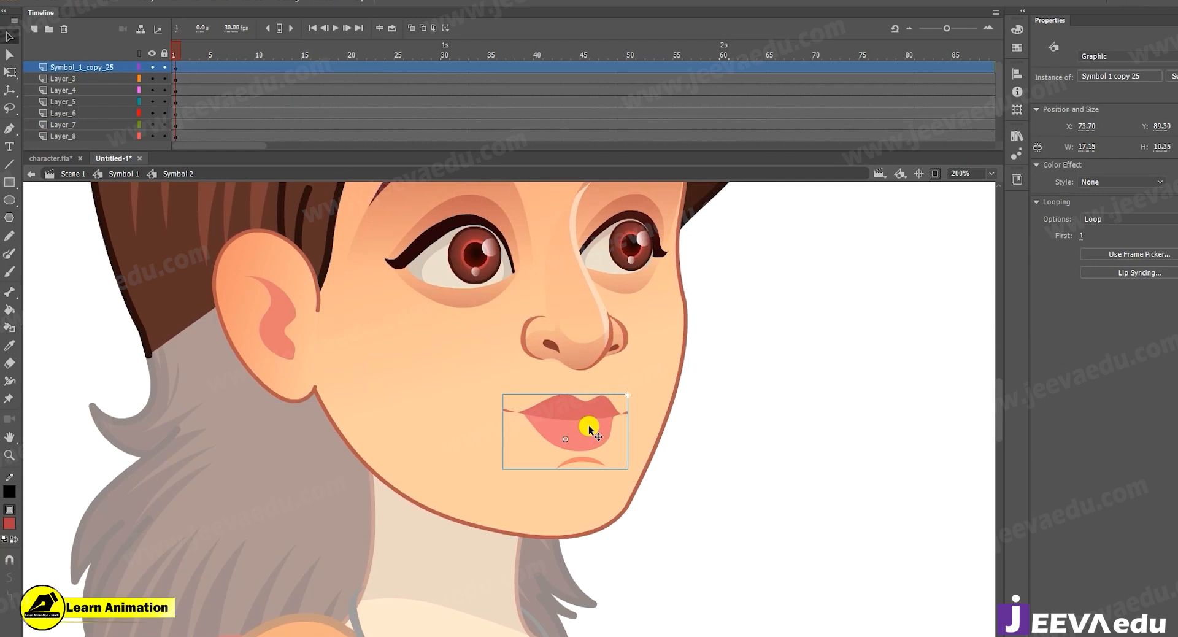
{"action": "double_click", "coordinate": [587, 424]}
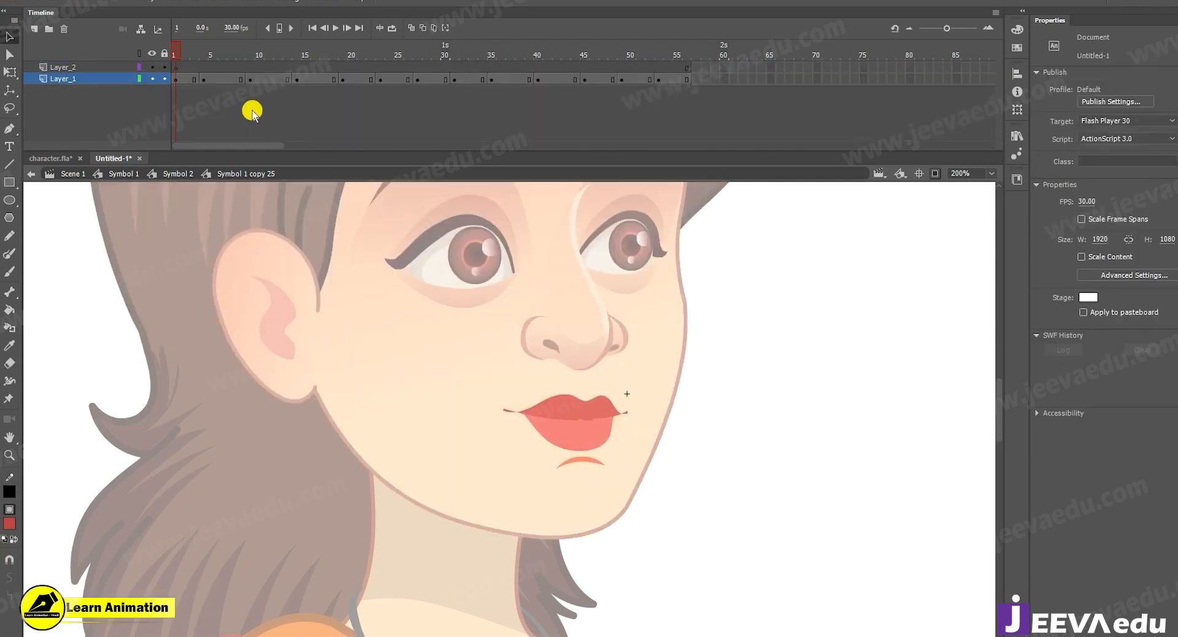
Clear the mouth symbol's keyframes after frame 1 so only the closed-mouth pose is kept, and delete Layer_2.
{"action": "left_click_drag", "start_coordinate": [189, 71], "coordinate": [676, 109]}
{"action": "key", "text": "shift+F5"}
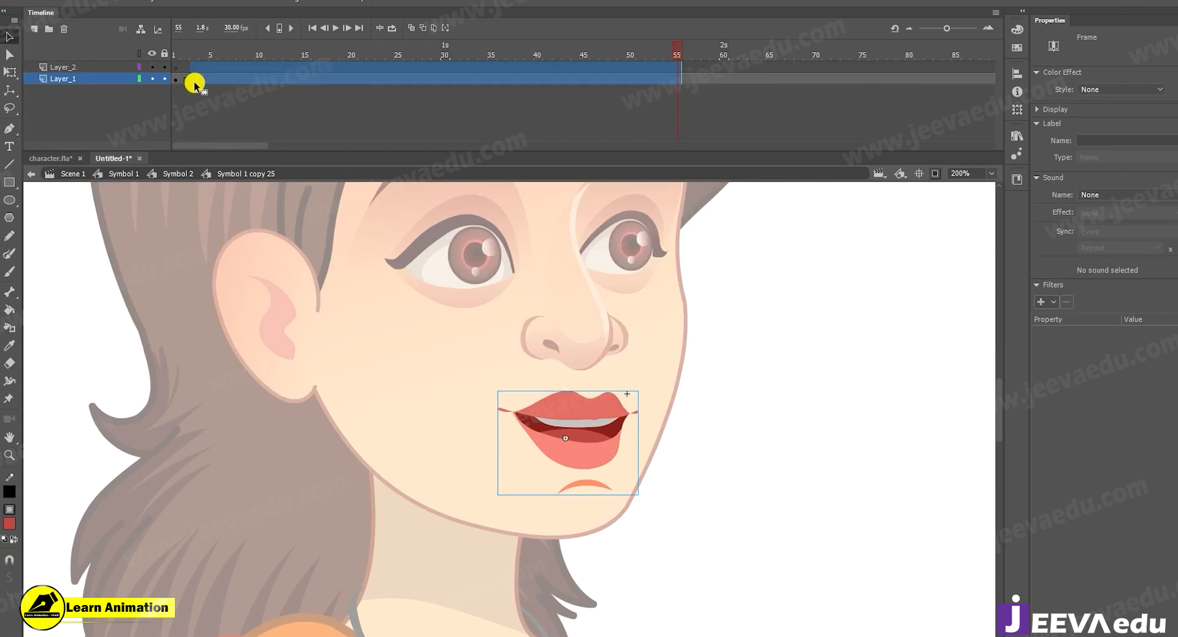
{"action": "right_click", "coordinate": [194, 84]}
{"action": "left_click", "coordinate": [223, 213]}
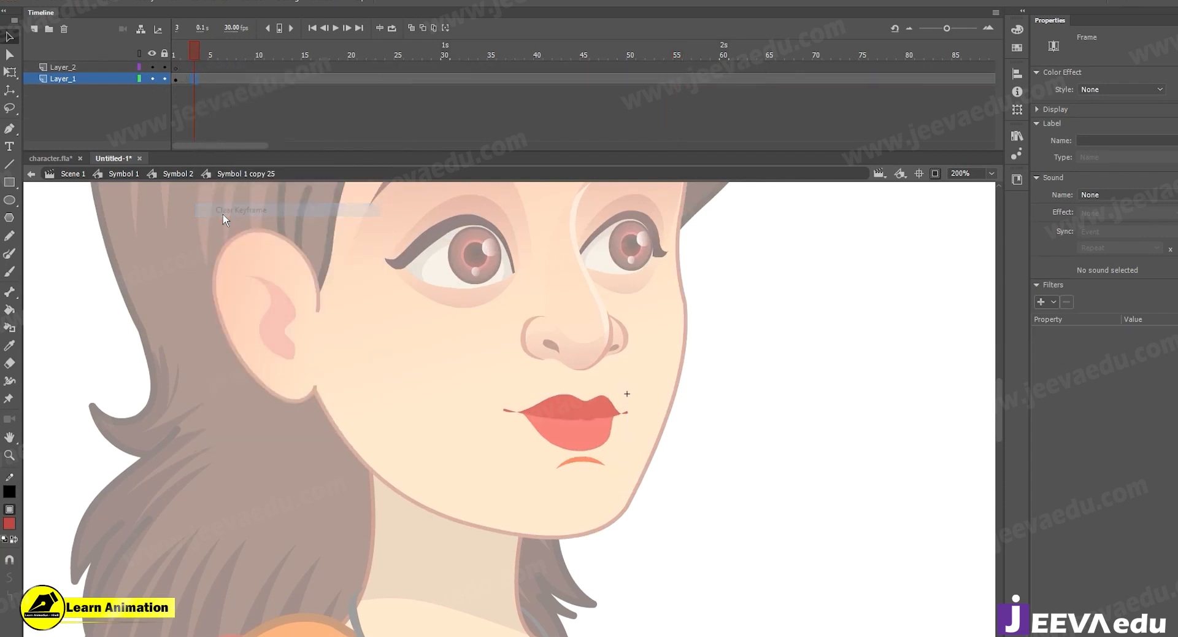
{"action": "left_click", "coordinate": [85, 69]}
{"action": "left_click", "coordinate": [64, 29]}
{"action": "left_click", "coordinate": [197, 54]}
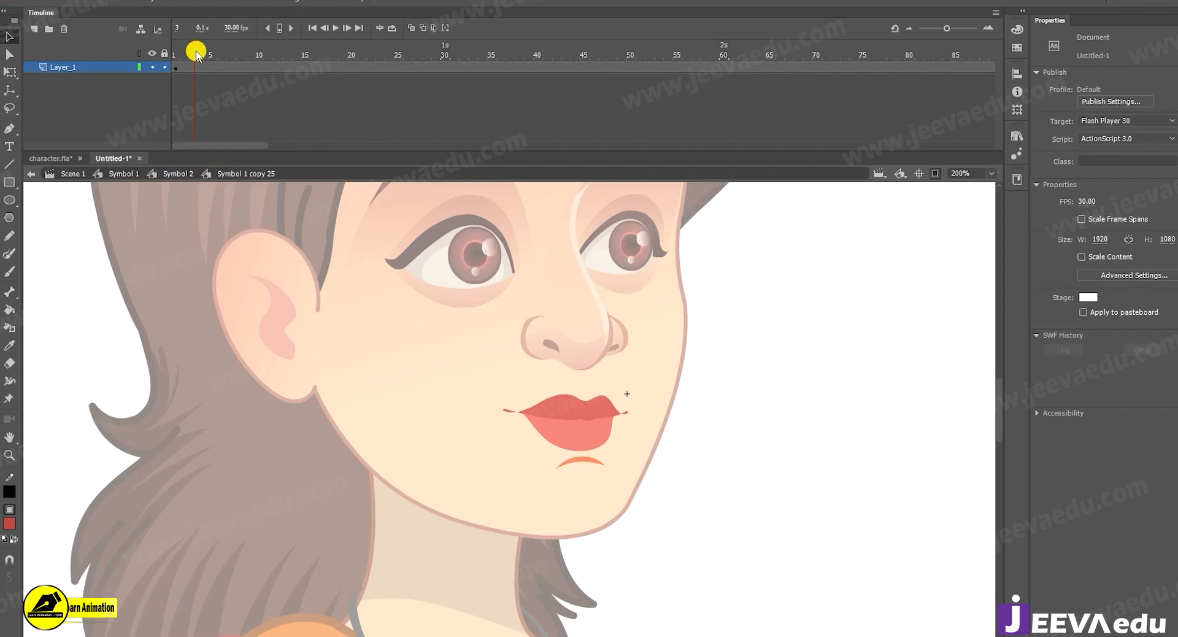
Inspect the pose frames inside the nested Symbol 9 copy 19 and return to Symbol 2.
{"action": "left_click", "coordinate": [560, 436]}
{"action": "double_click", "coordinate": [574, 436]}
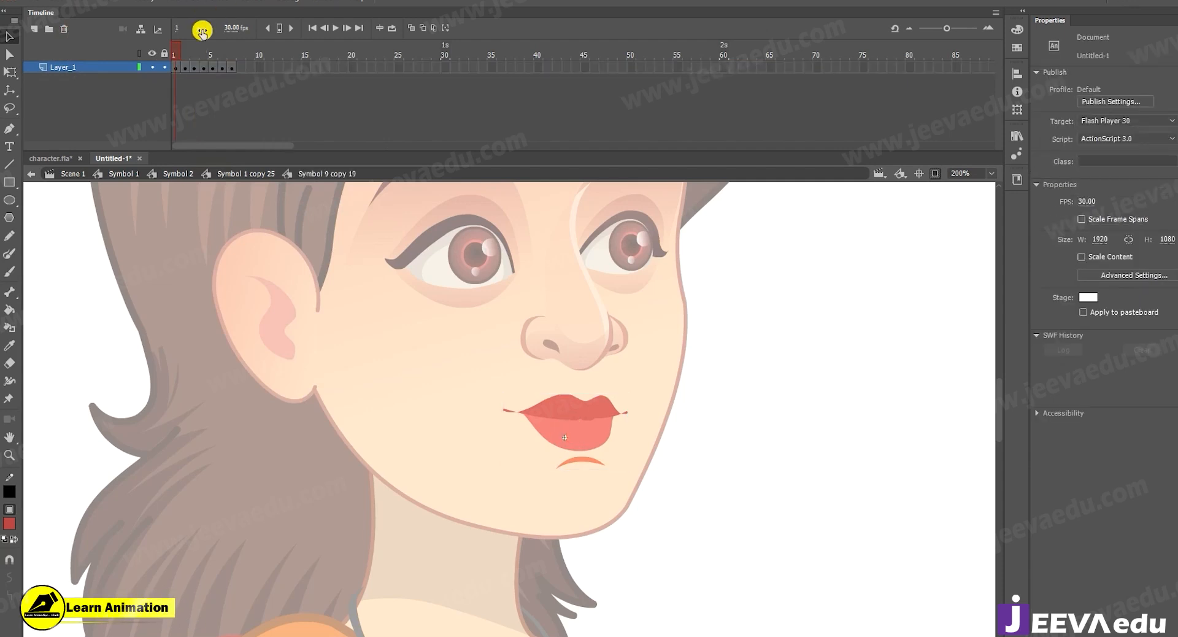
{"action": "left_click_drag", "start_coordinate": [188, 56], "coordinate": [125, 70]}
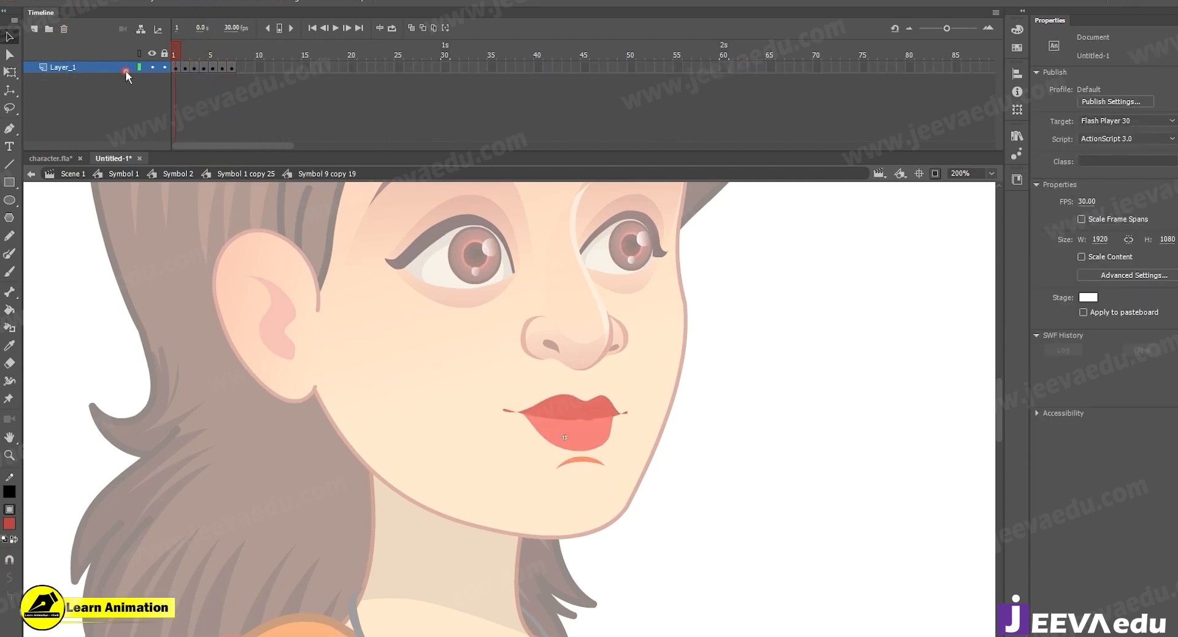
{"action": "double_click", "coordinate": [425, 492]}
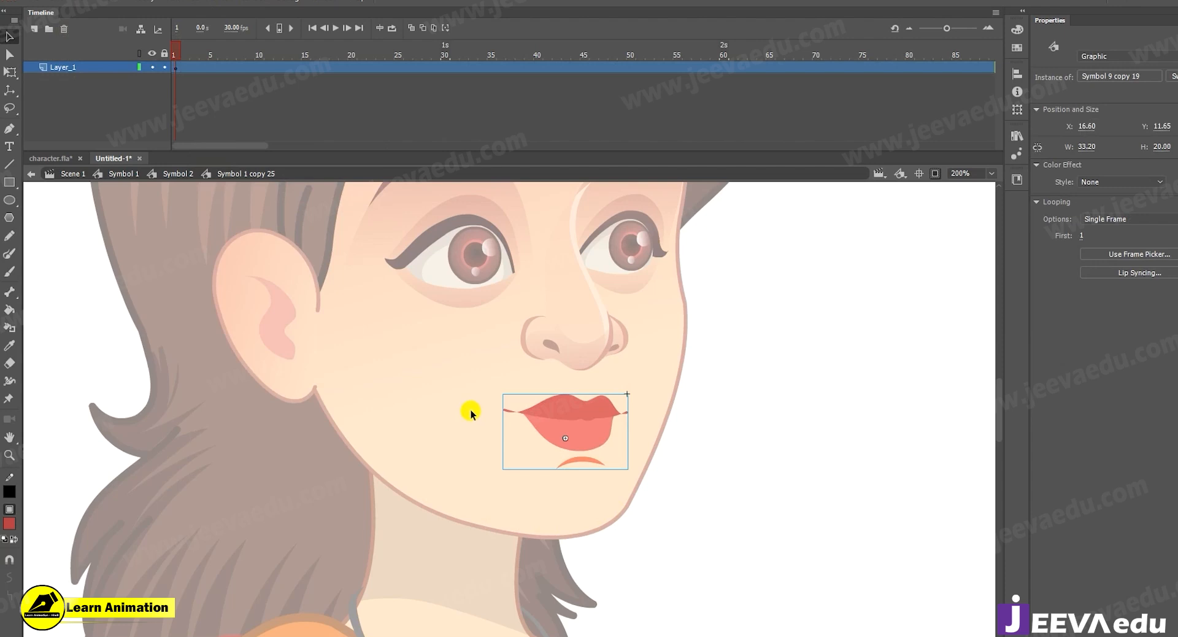
{"action": "key", "text": "z"}
{"action": "left_click", "coordinate": [445, 460], "text": "alt"}
{"action": "key", "text": "v"}
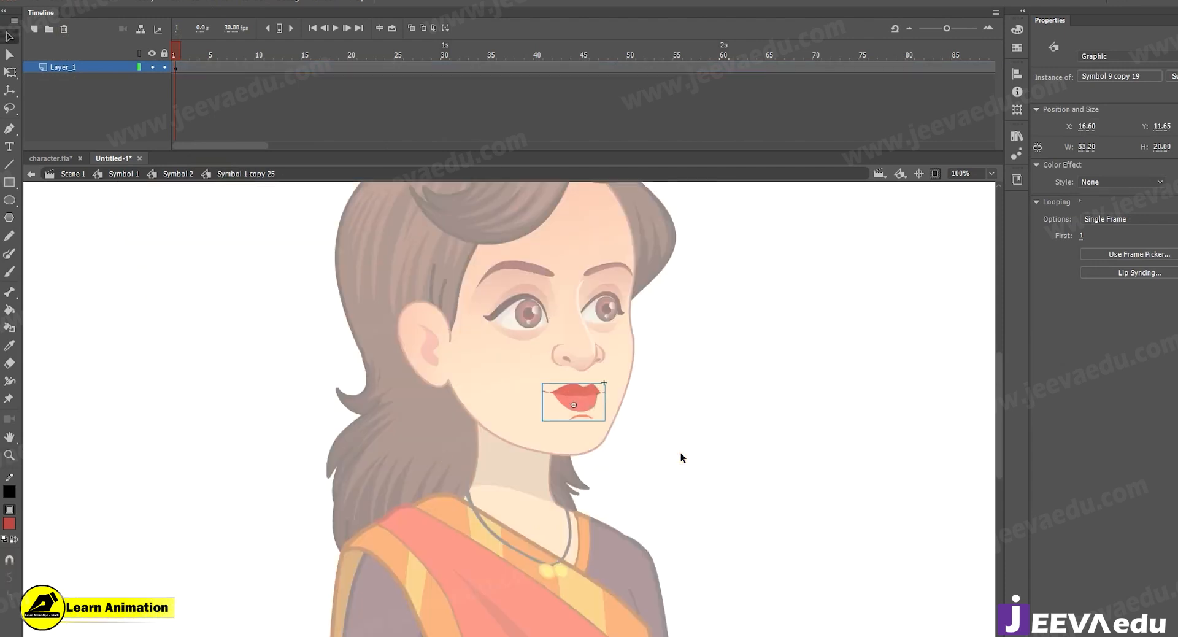
{"action": "double_click", "coordinate": [679, 451]}
{"action": "key", "text": "z"}
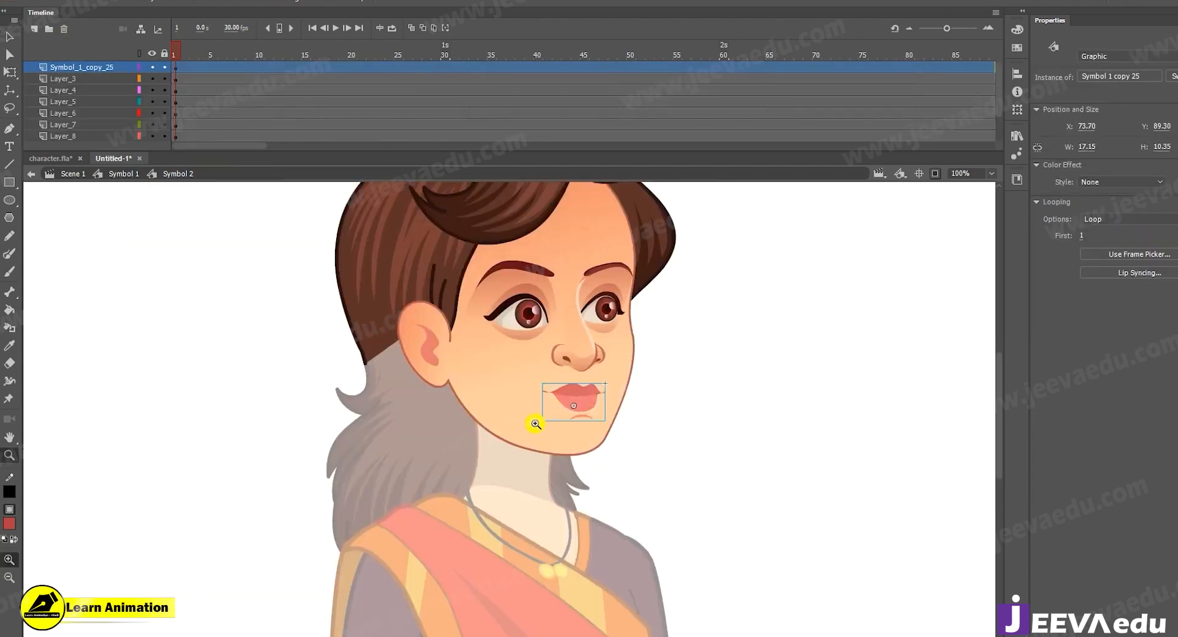
{"action": "key", "text": "v"}
Try to convert the face group on Layer_9 to a graphic symbol, and try to break the group apart.
{"action": "left_click", "coordinate": [498, 418]}
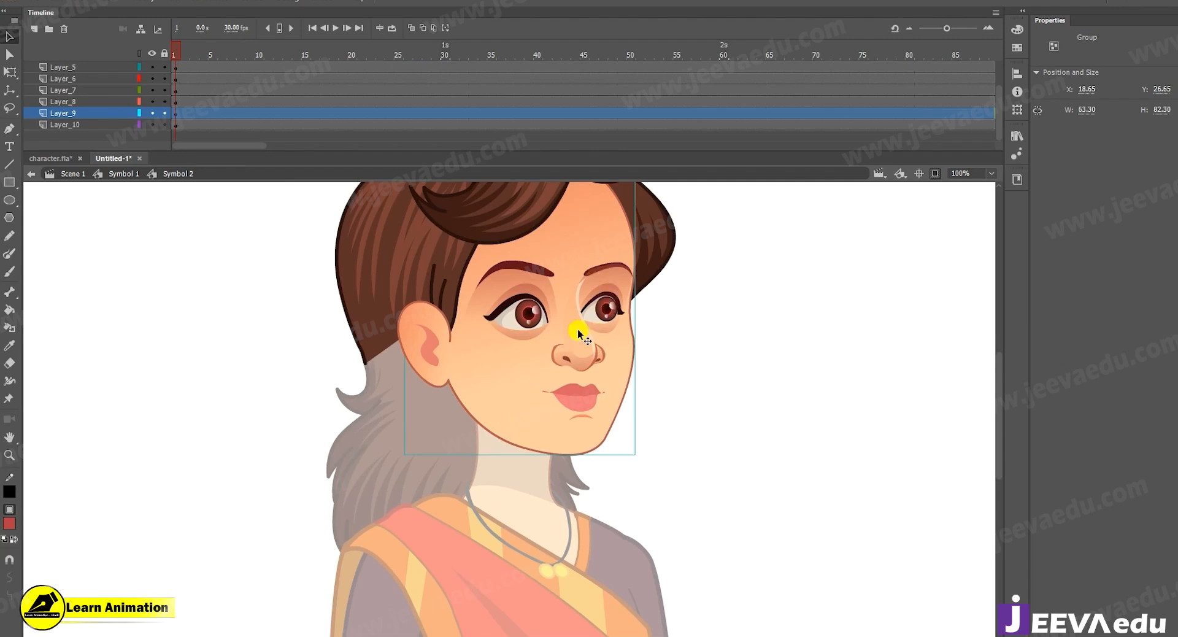
{"action": "key", "text": "F8"}
{"action": "left_click", "coordinate": [647, 198]}
{"action": "left_click_drag", "start_coordinate": [535, 433], "coordinate": [513, 483]}
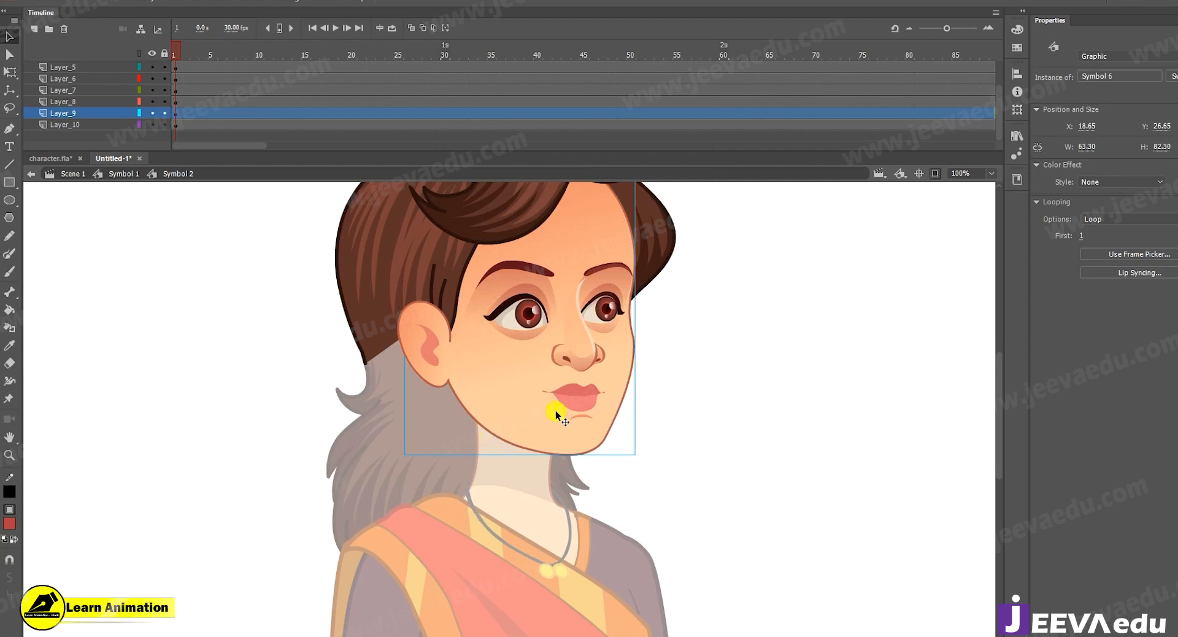
{"action": "key", "text": "z"}
{"action": "left_click", "coordinate": [554, 433]}
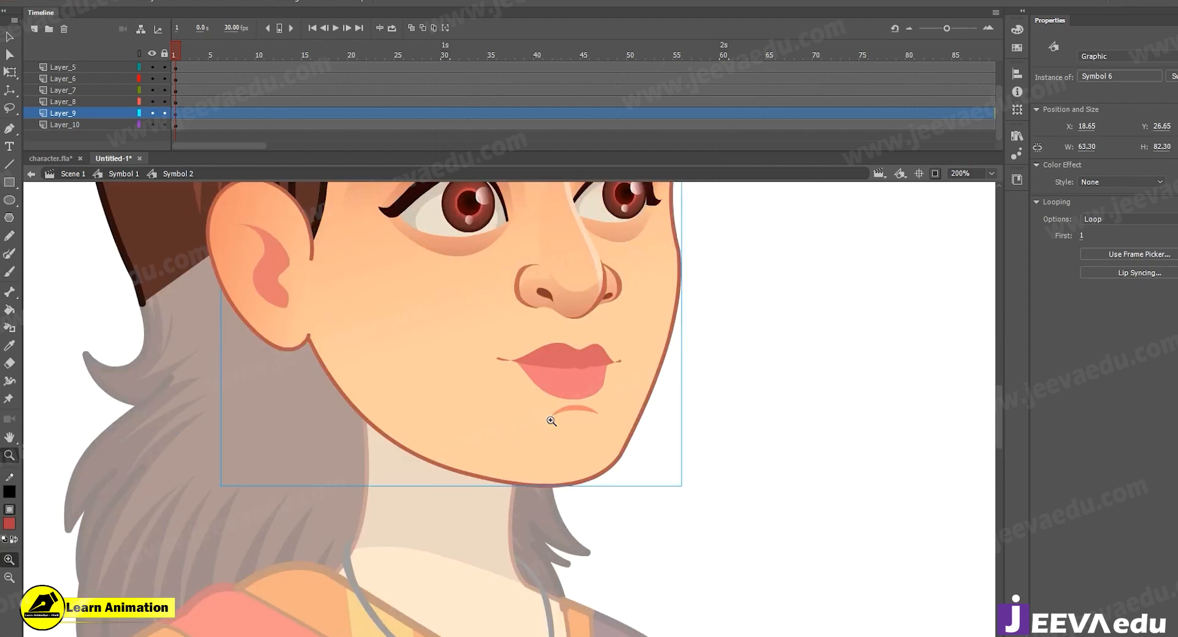
{"action": "left_click", "coordinate": [538, 405], "text": "alt"}
{"action": "key", "text": "v"}
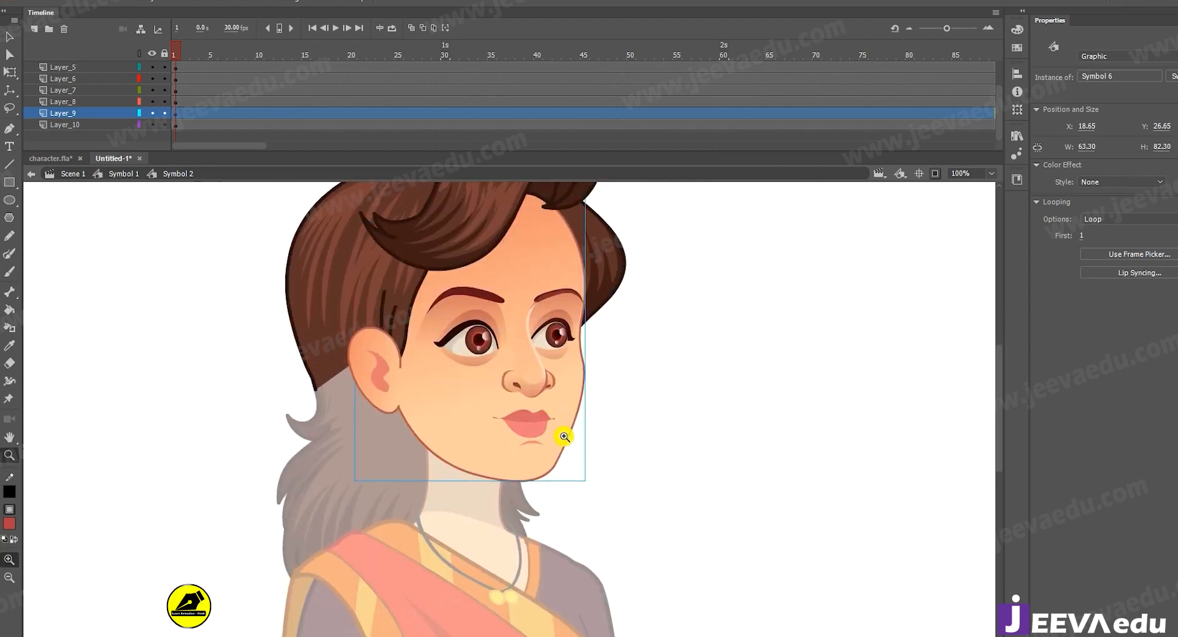
{"action": "left_click", "coordinate": [544, 443]}
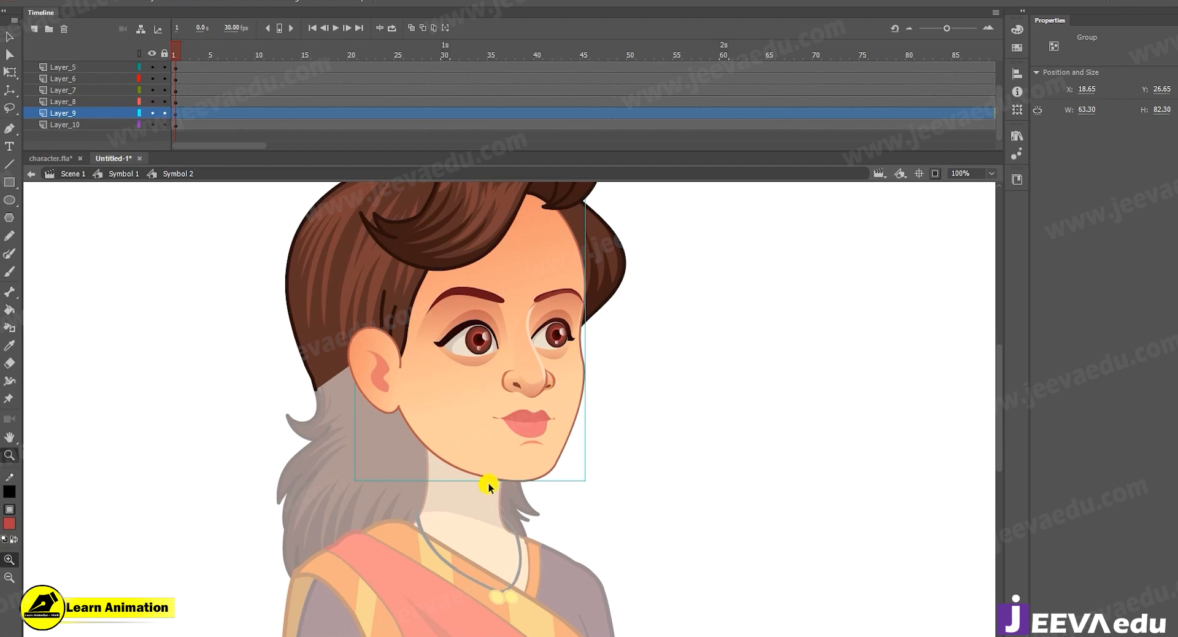
{"action": "key", "text": "ctrl+b"}
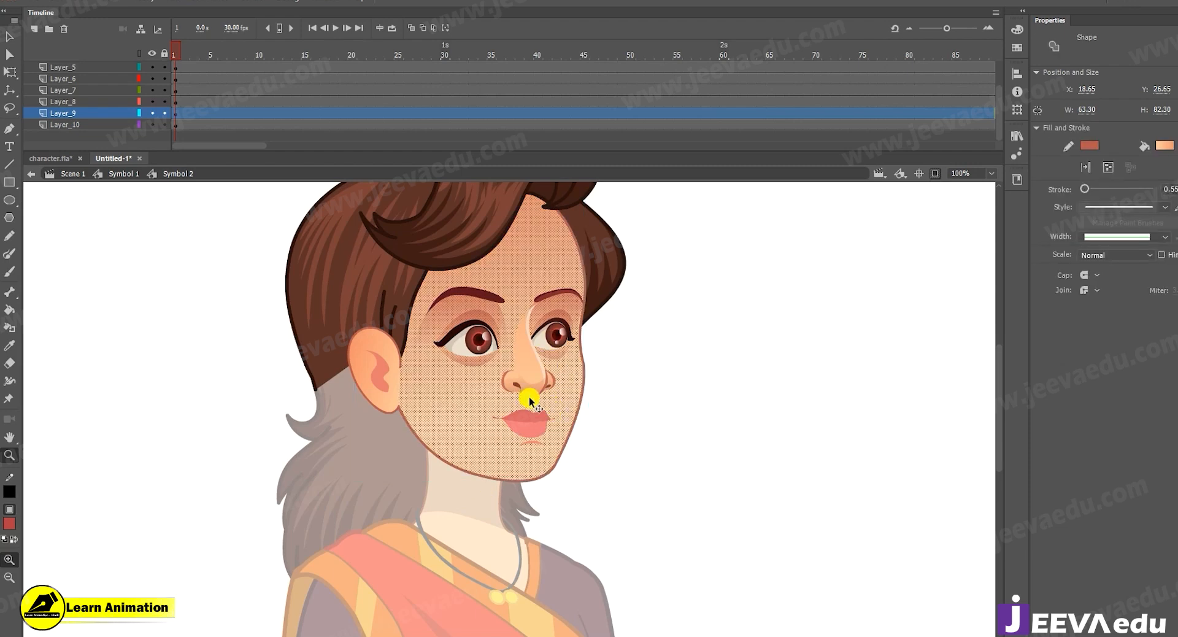
{"action": "key", "text": "ctrl+z"}
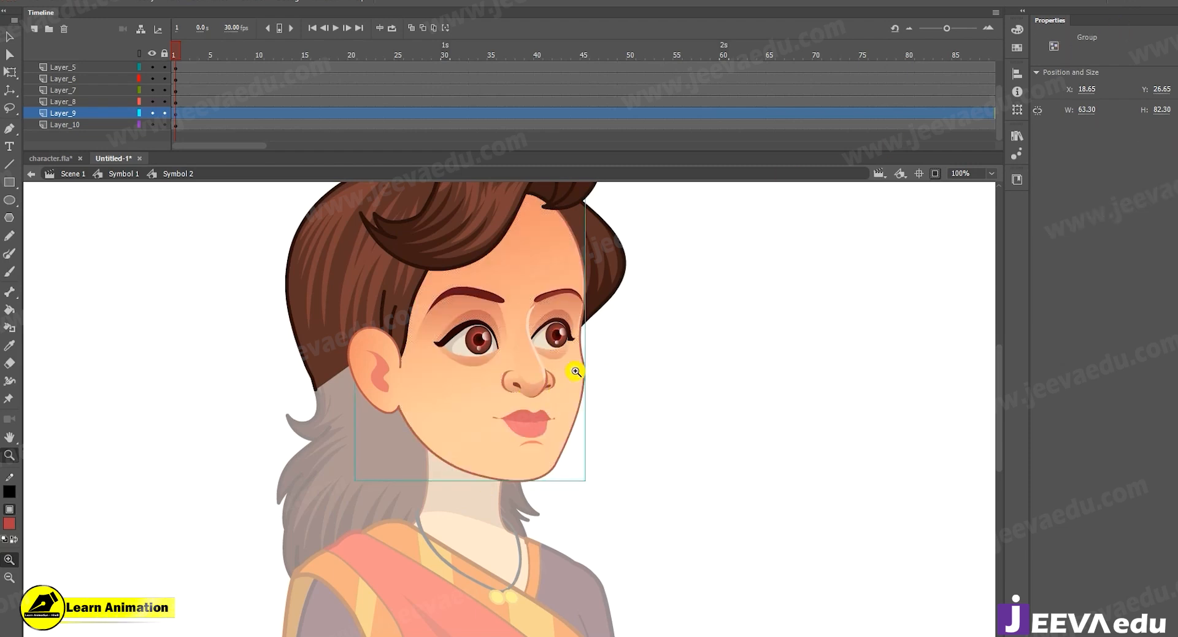
Inside the face group, draw a red #FF0000 straight line about 57 px long across the face at lip level, and exit the group.
{"action": "double_click", "coordinate": [454, 446]}
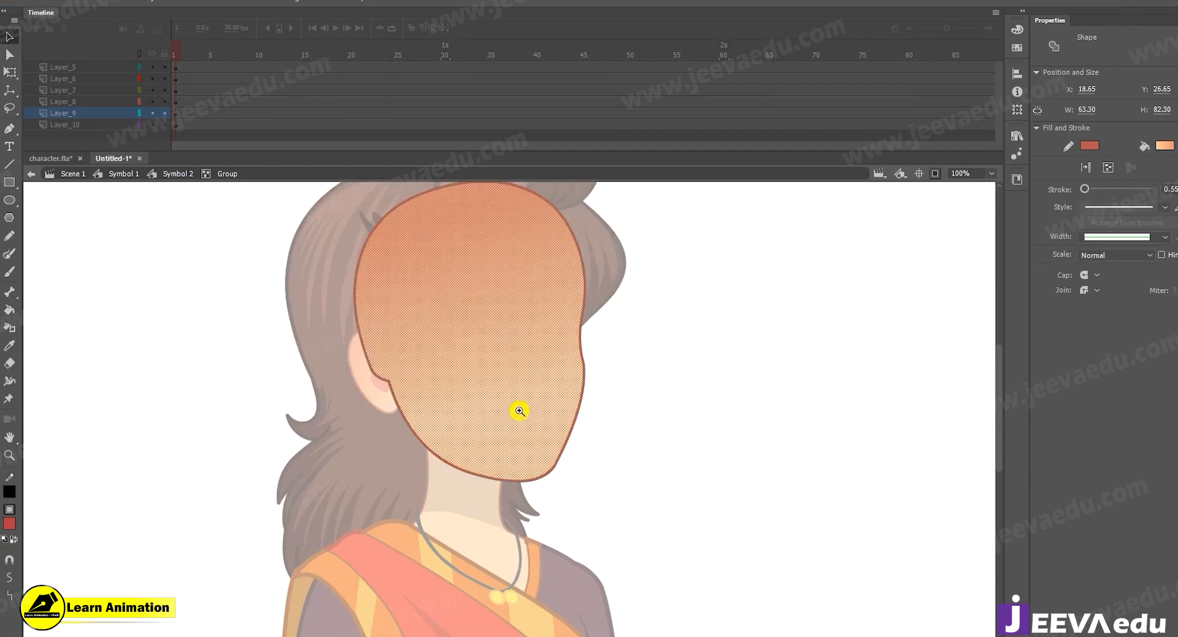
{"action": "left_click", "coordinate": [519, 410]}
{"action": "key", "text": "v"}
{"action": "left_click", "coordinate": [661, 494]}
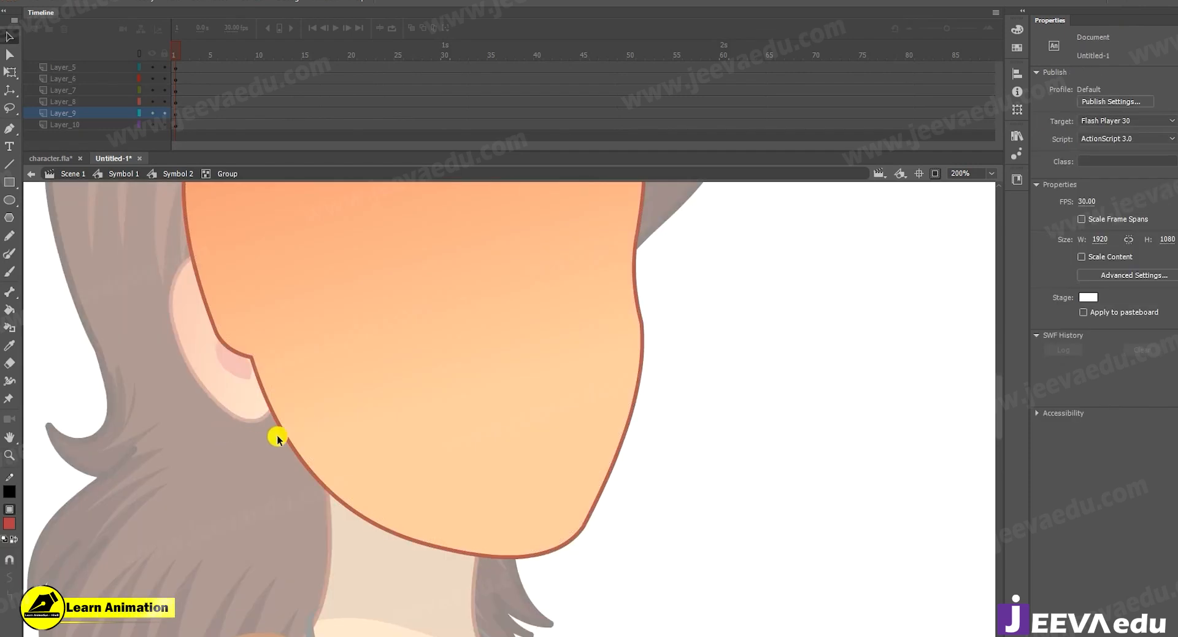
{"action": "left_click", "coordinate": [9, 492]}
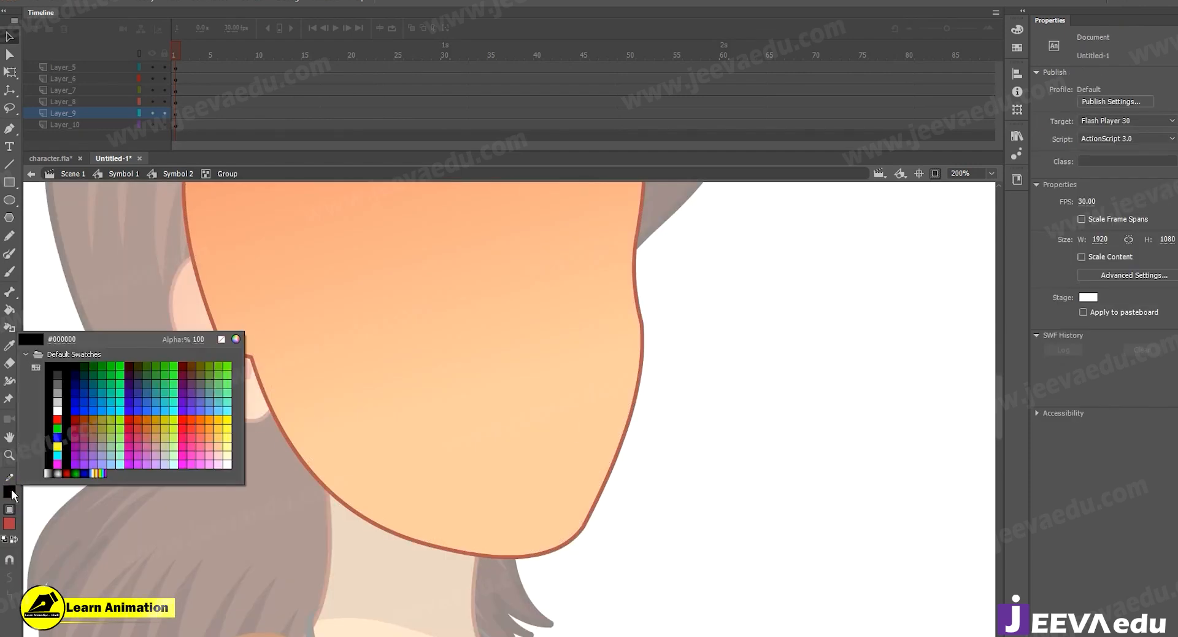
{"action": "left_click", "coordinate": [61, 418]}
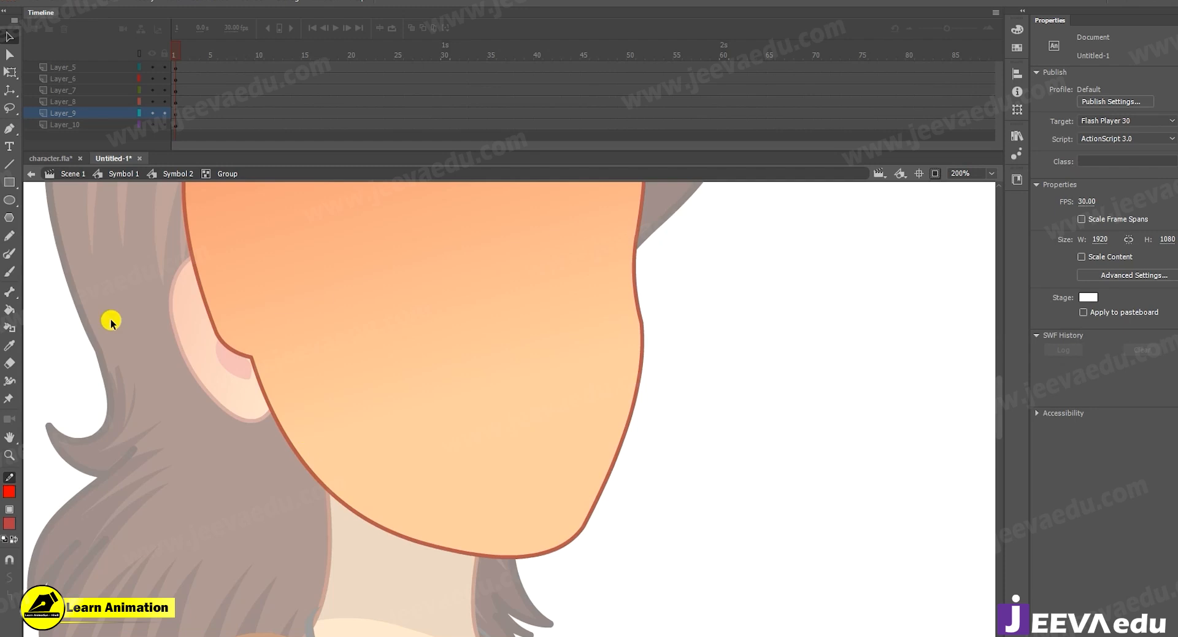
{"action": "key", "text": "n"}
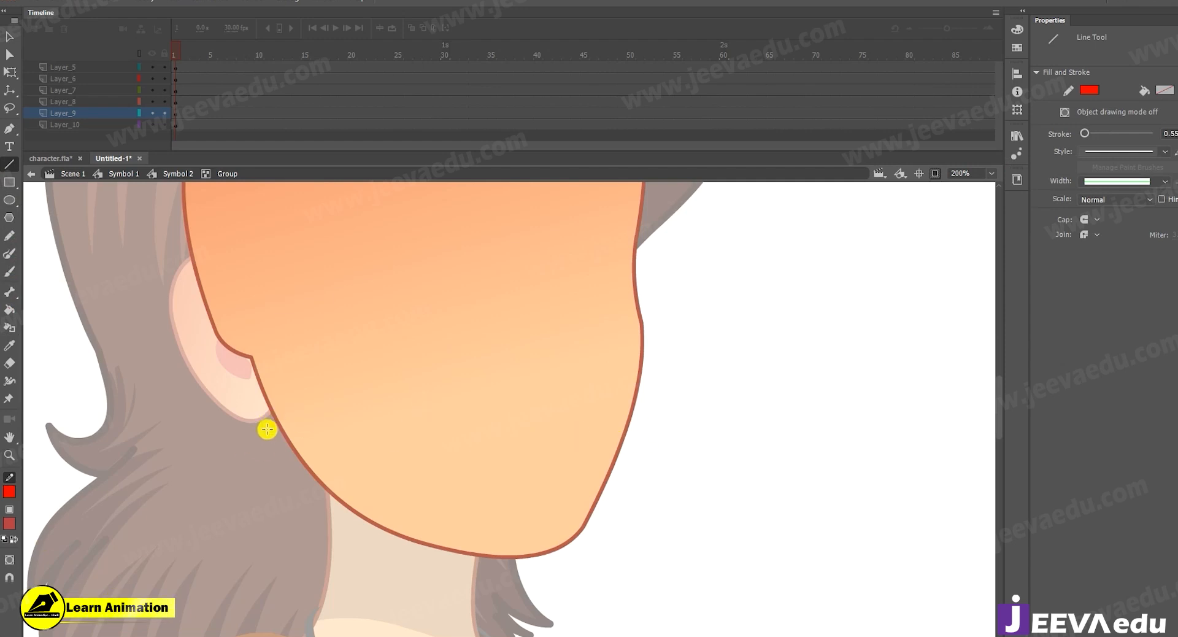
{"action": "left_click_drag", "start_coordinate": [270, 425], "coordinate": [684, 419]}
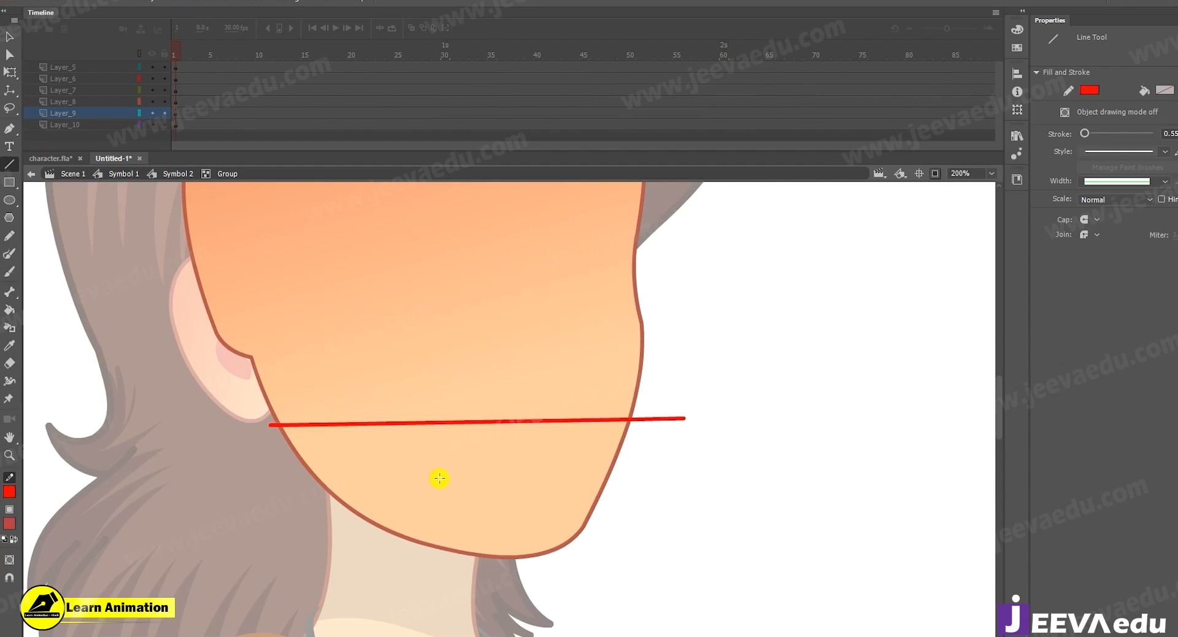
{"action": "key", "text": "v"}
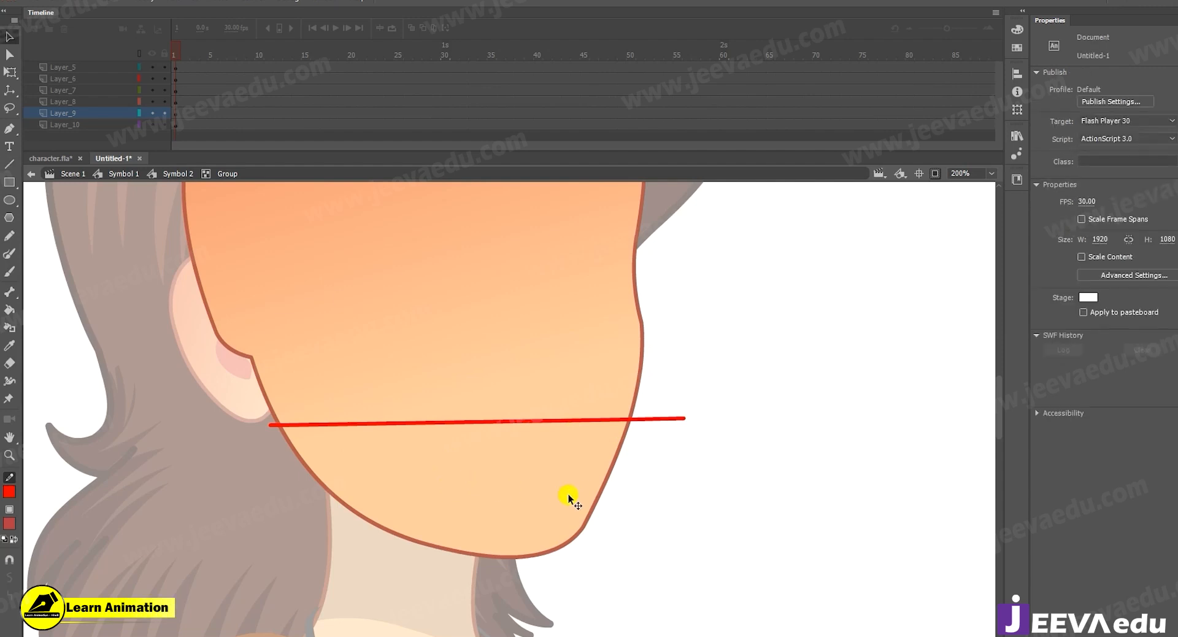
{"action": "double_click", "coordinate": [658, 517]}
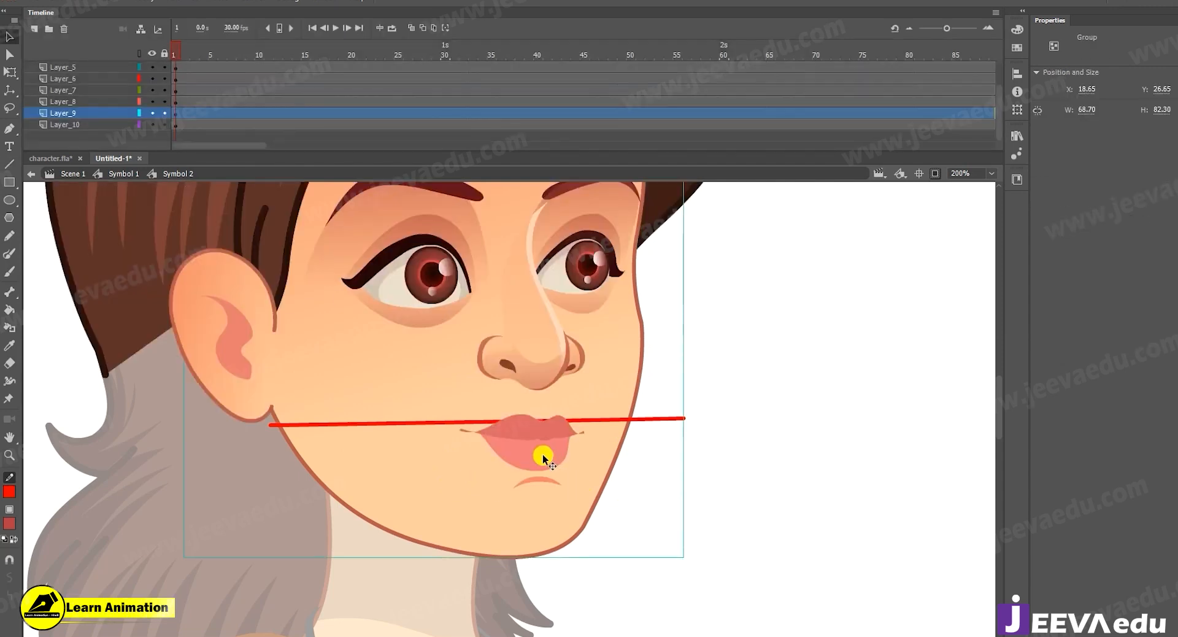
Rotate the red line inside the face group around its ear-side end until it passes between the nose and lips, and exit the group.
{"action": "double_click", "coordinate": [608, 449]}
{"action": "left_click", "coordinate": [658, 418]}
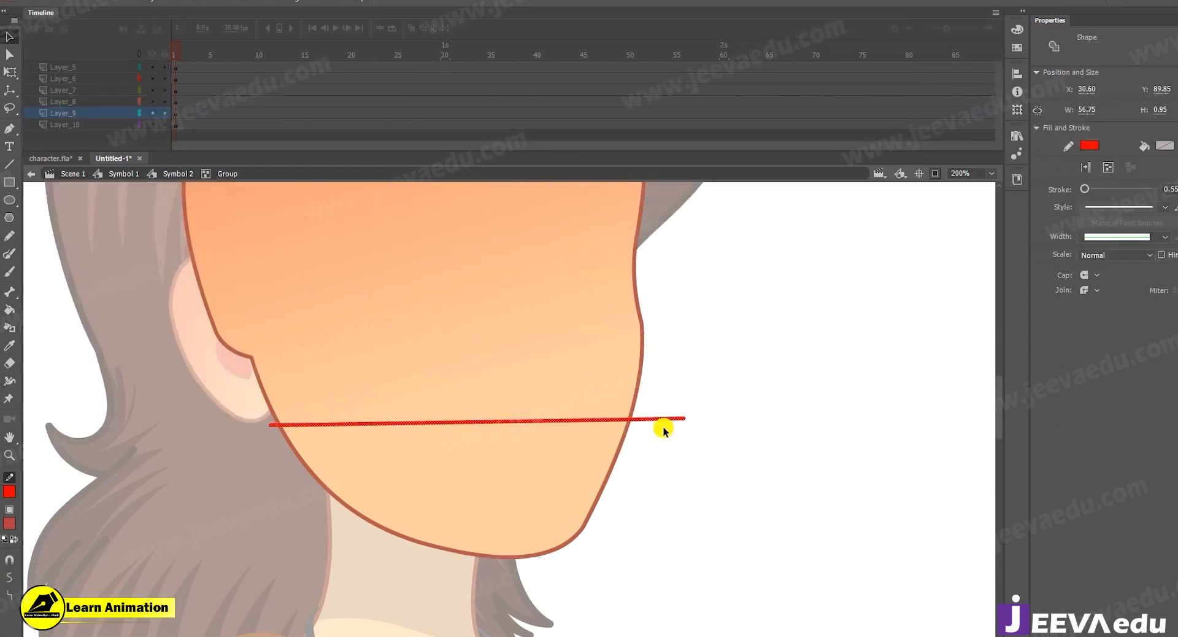
{"action": "key", "text": "q"}
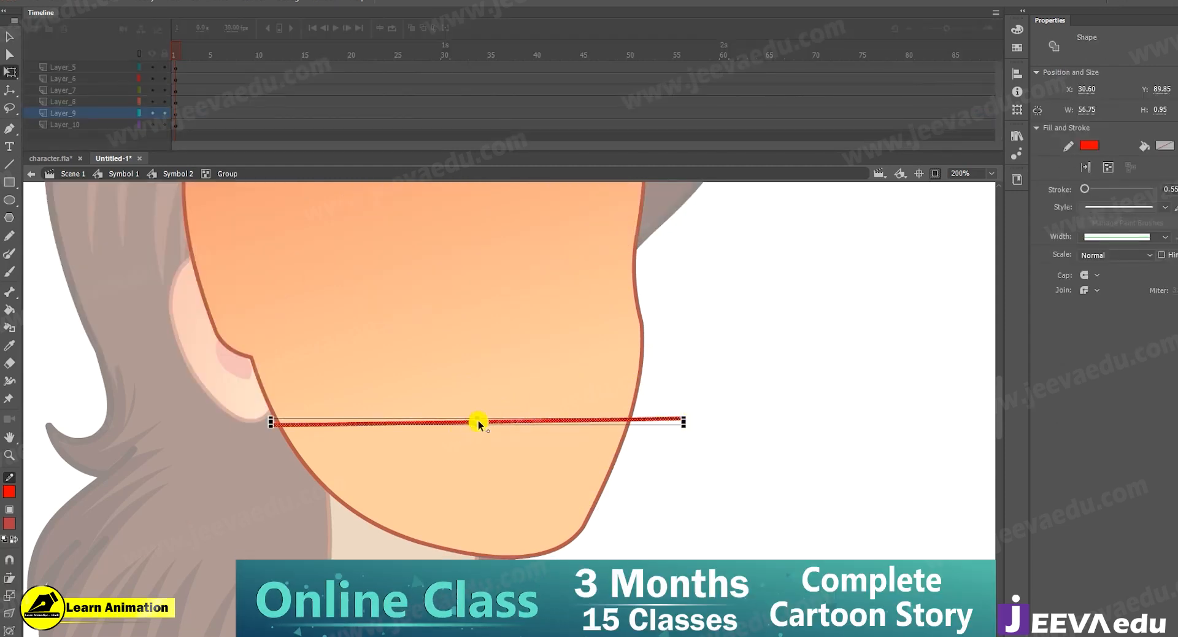
{"action": "left_click_drag", "start_coordinate": [477, 420], "coordinate": [284, 430]}
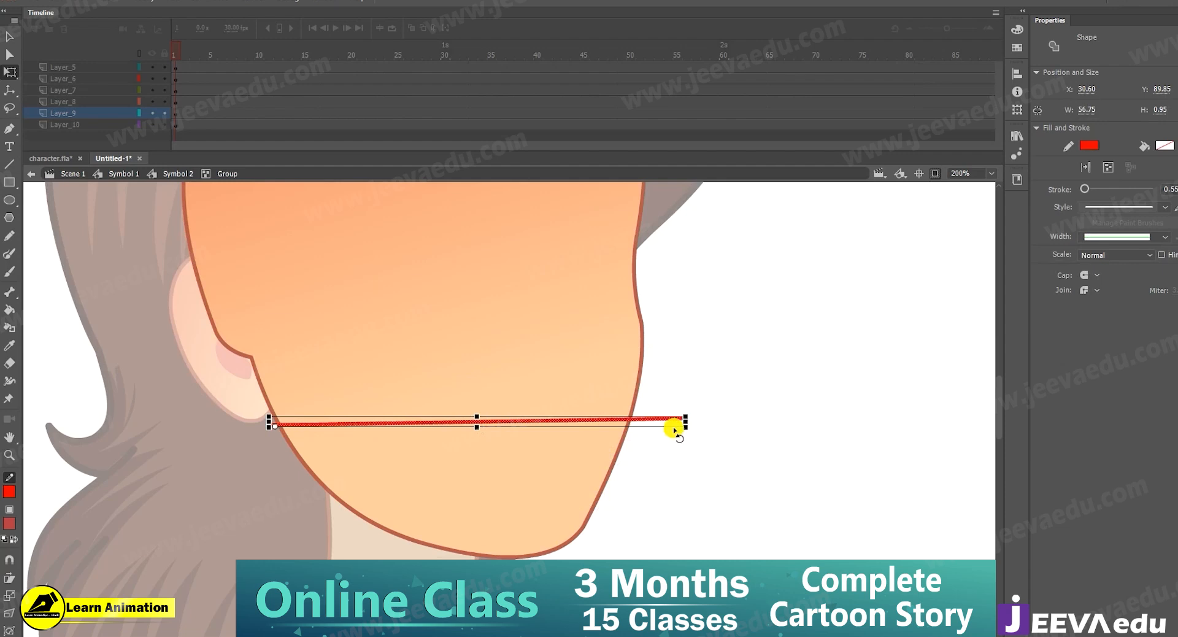
{"action": "left_click_drag", "start_coordinate": [691, 412], "coordinate": [690, 385]}
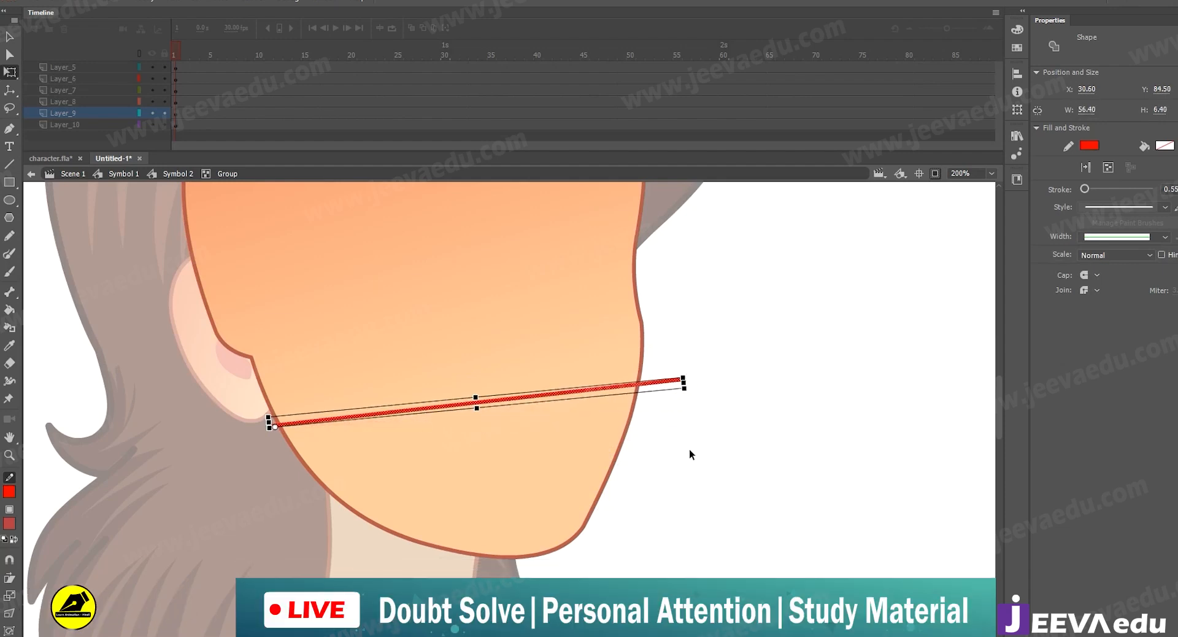
{"action": "double_click", "coordinate": [585, 416]}
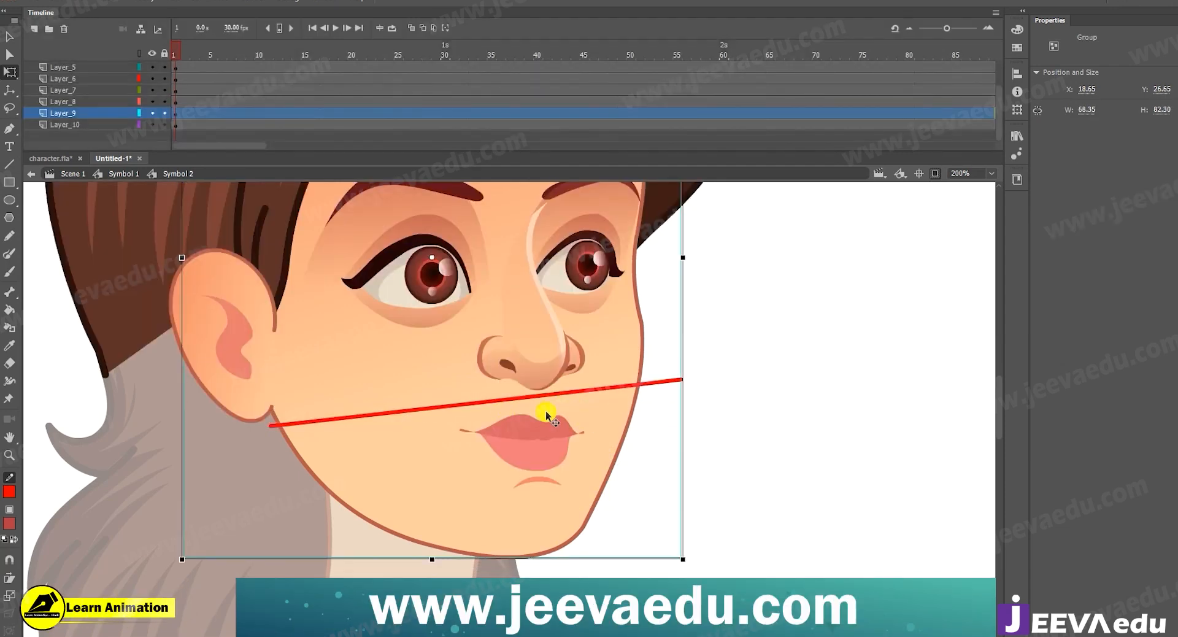
Inside the face group, convert the upper face fill and outline above the red line to a graphic symbol.
{"action": "double_click", "coordinate": [417, 502]}
{"action": "left_click", "coordinate": [464, 504]}
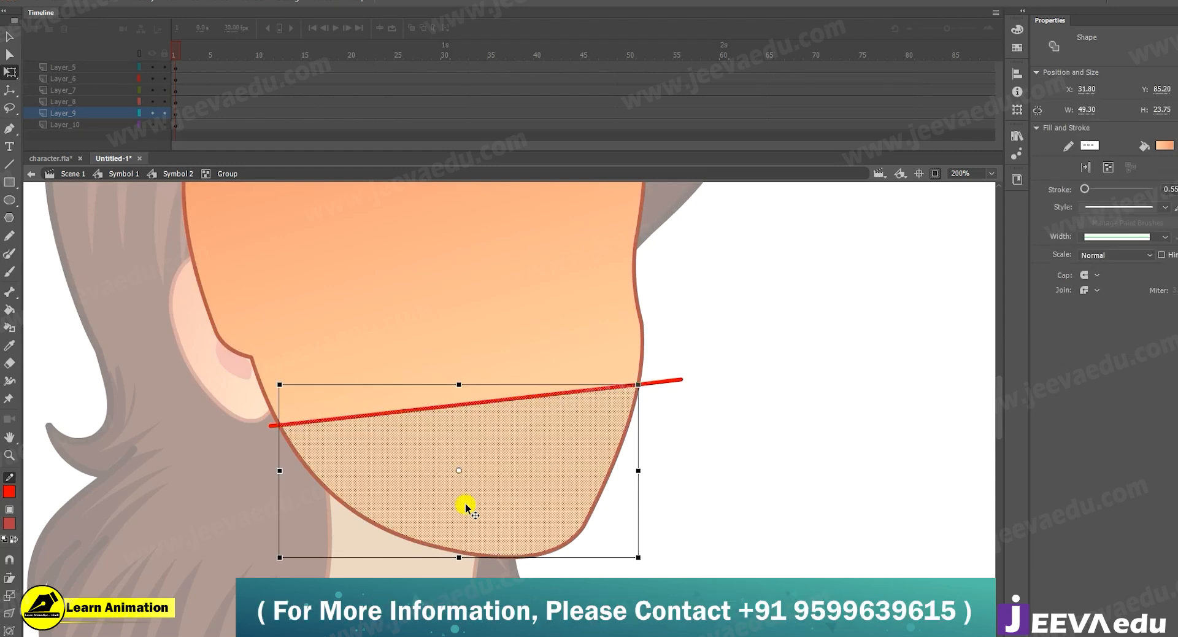
{"action": "key", "text": "ctrl+1"}
{"action": "key", "text": "v"}
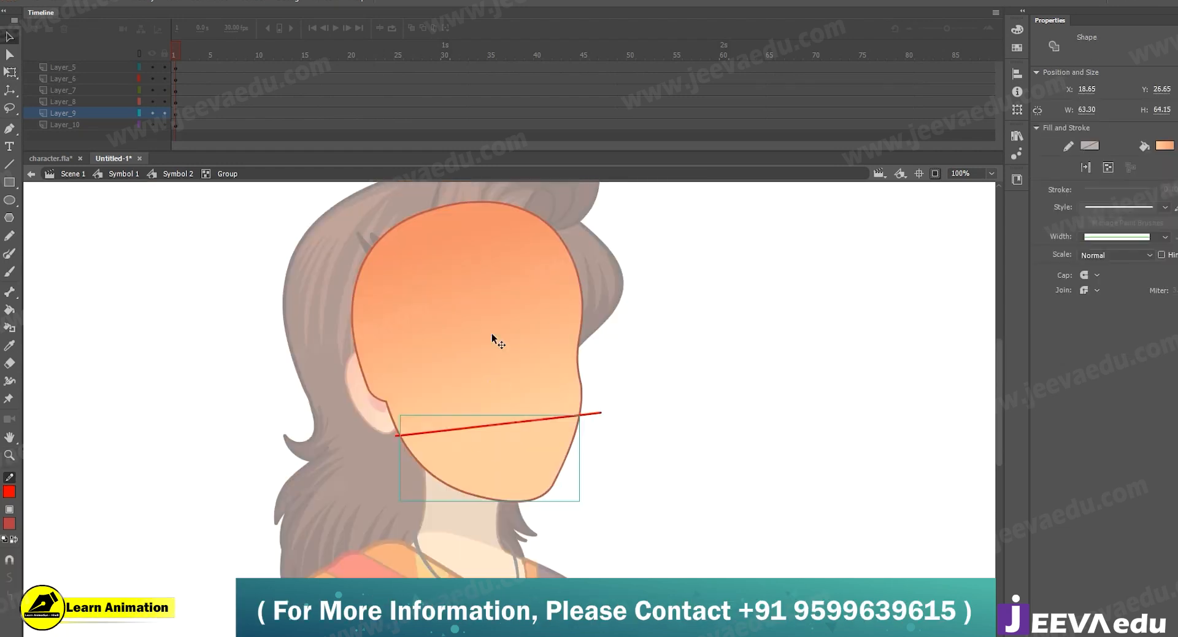
{"action": "left_click", "coordinate": [492, 336]}
{"action": "key", "text": "F8"}
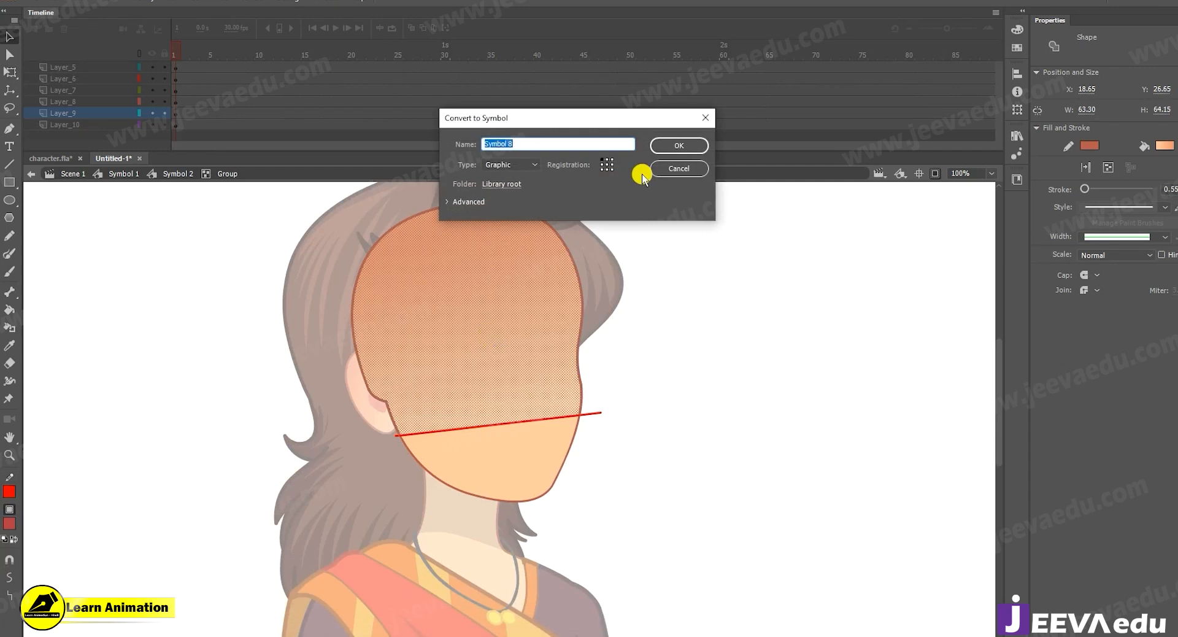
{"action": "left_click", "coordinate": [688, 145]}
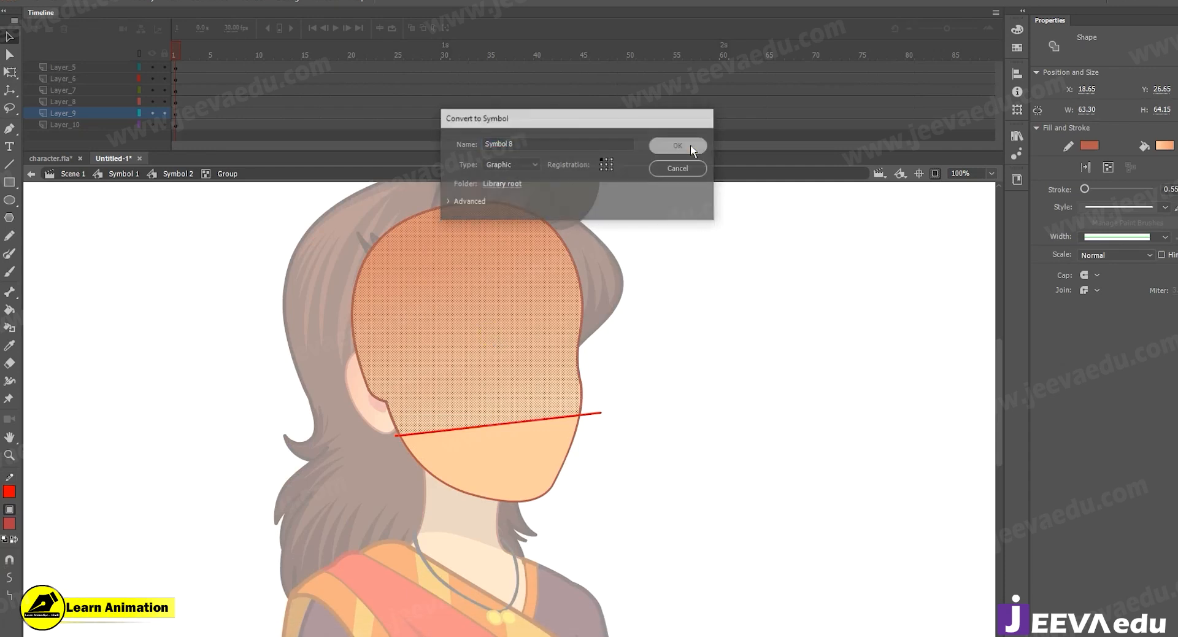
Group the jaw shape below the red line, try moving it down, and undo the move.
{"action": "key", "text": "ctrl+space"}
{"action": "left_click", "coordinate": [526, 430], "text": "ctrl"}
{"action": "left_click_drag", "start_coordinate": [529, 462], "coordinate": [542, 590]}
{"action": "key", "text": "ctrl+z"}
{"action": "key", "text": "ctrl+space"}
{"action": "key", "text": "ctrl+1"}
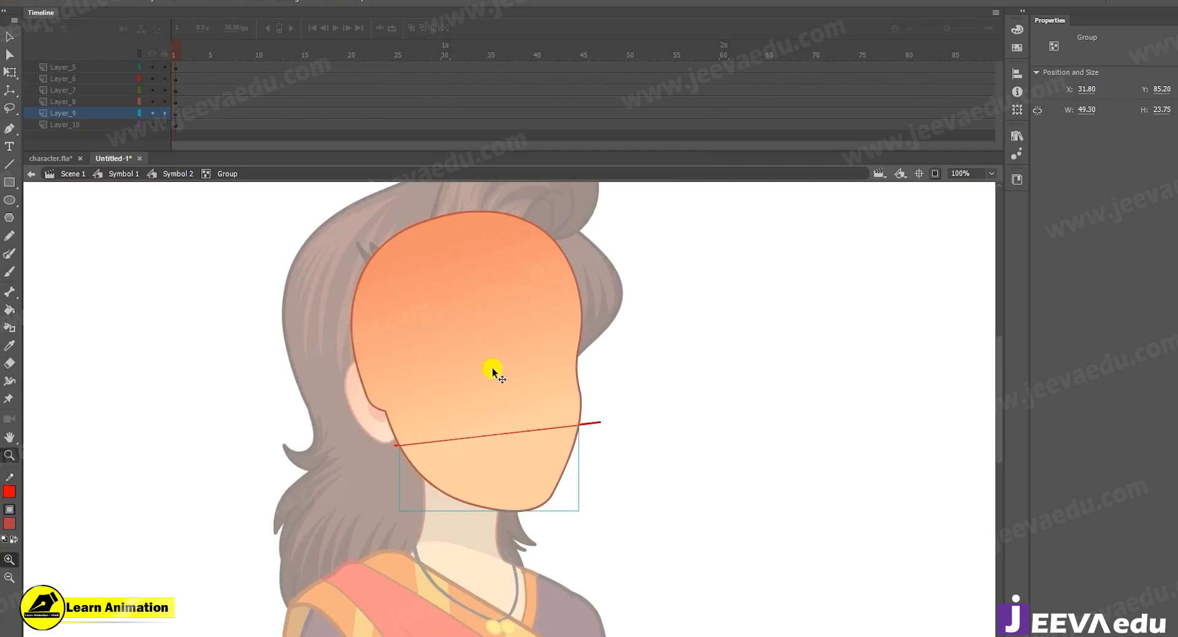
Open the upper-face symbol for editing and try bending its lower cut edge slightly downward.
{"action": "left_click", "coordinate": [489, 436]}
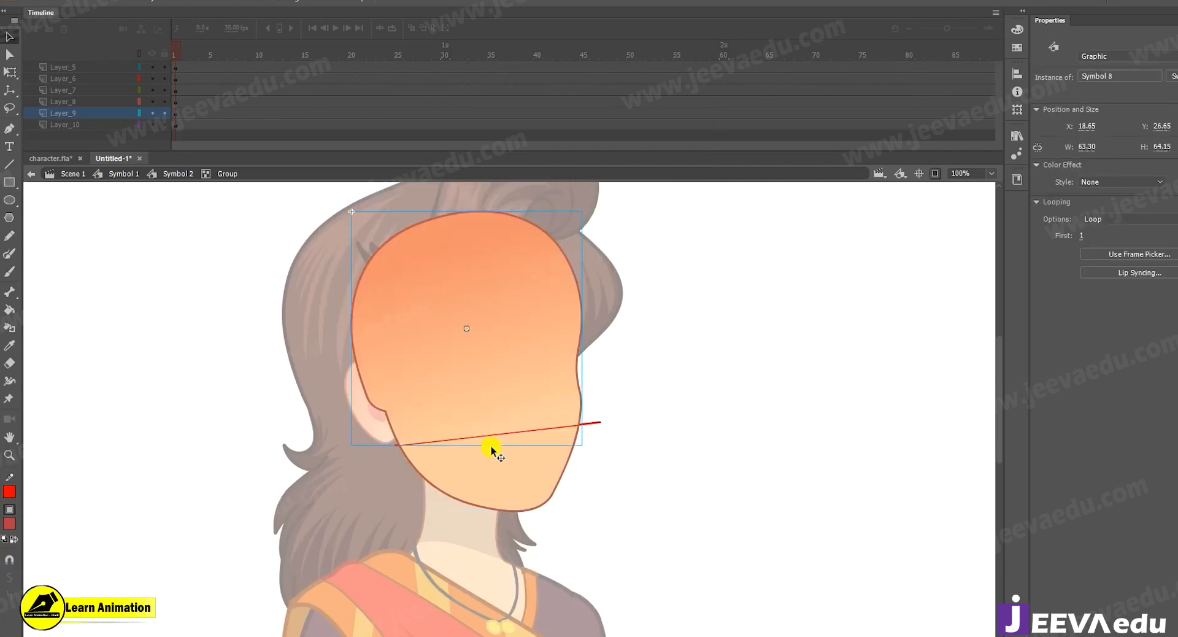
{"action": "key", "text": "ctrl+space"}
{"action": "left_click", "coordinate": [520, 426], "text": "ctrl"}
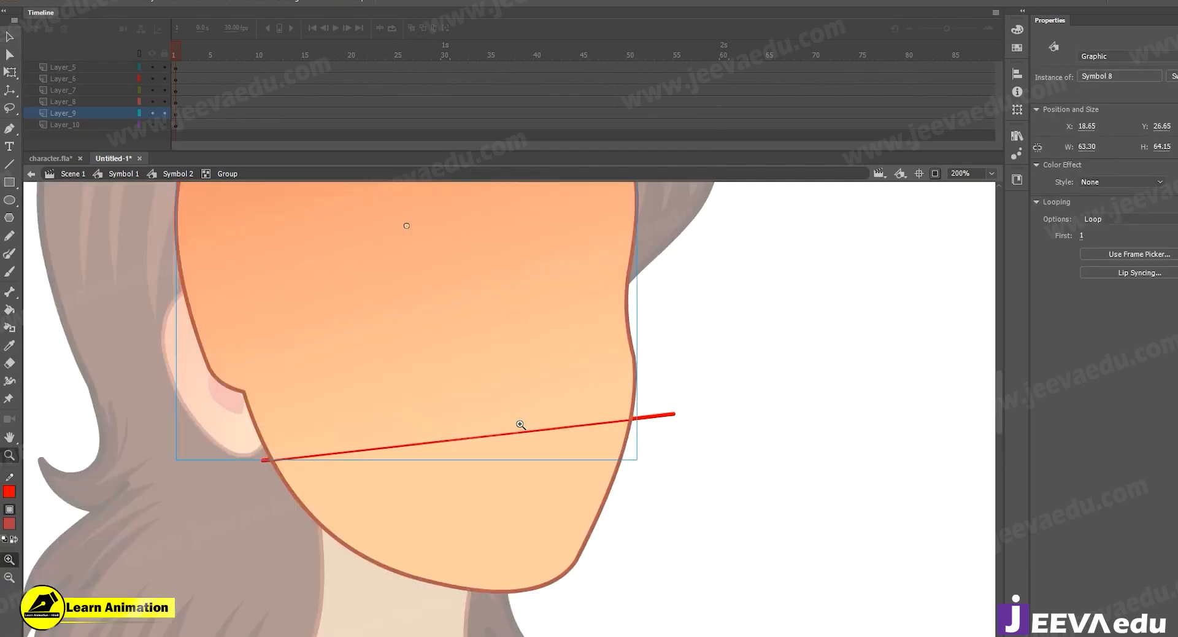
{"action": "double_click", "coordinate": [475, 410]}
{"action": "key", "text": "ctrl+space"}
{"action": "left_click", "coordinate": [468, 436], "text": "ctrl"}
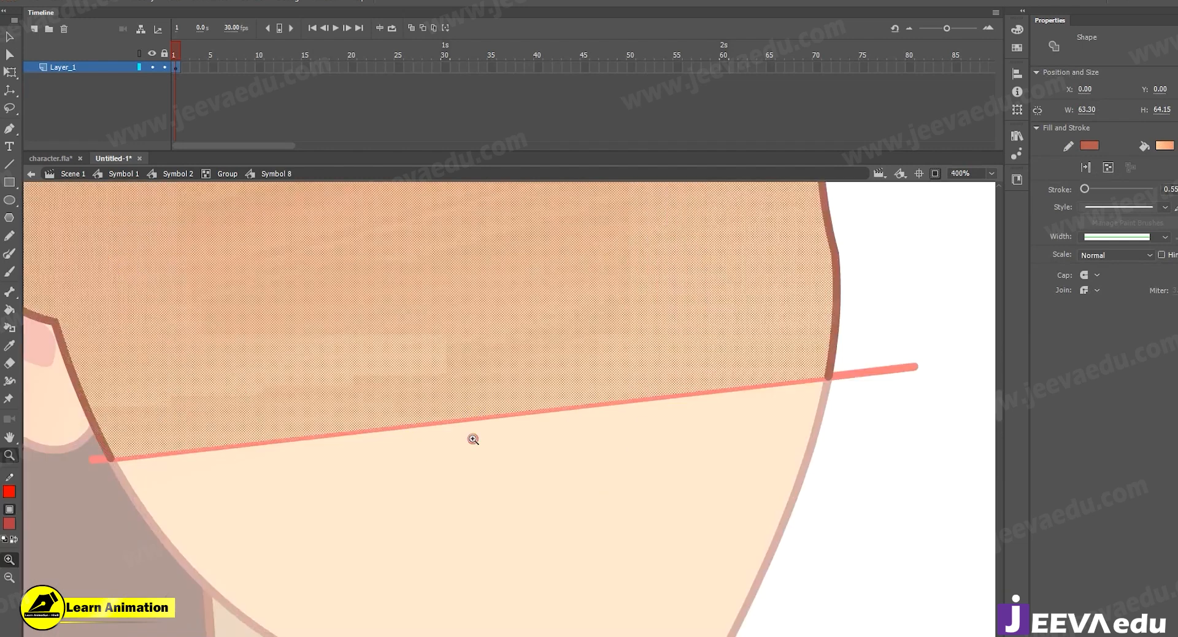
{"action": "key", "text": "ctrl+alt+space"}
{"action": "left_click", "coordinate": [486, 413], "text": "ctrl+alt"}
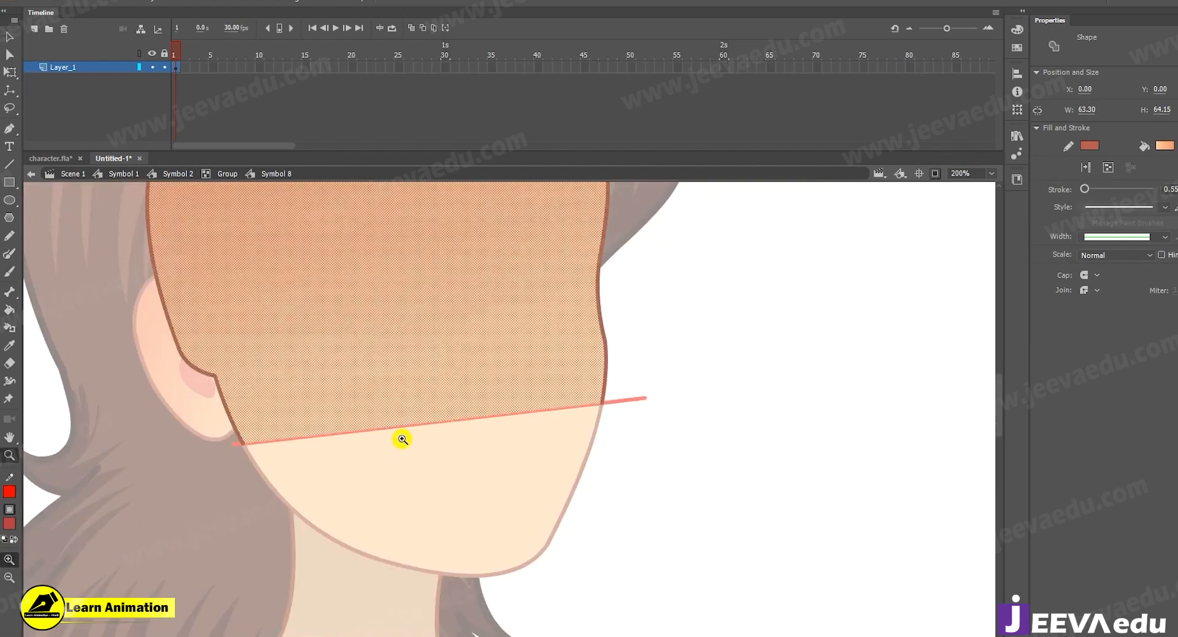
{"action": "left_click", "coordinate": [426, 449]}
{"action": "left_click_drag", "start_coordinate": [419, 424], "coordinate": [420, 431]}
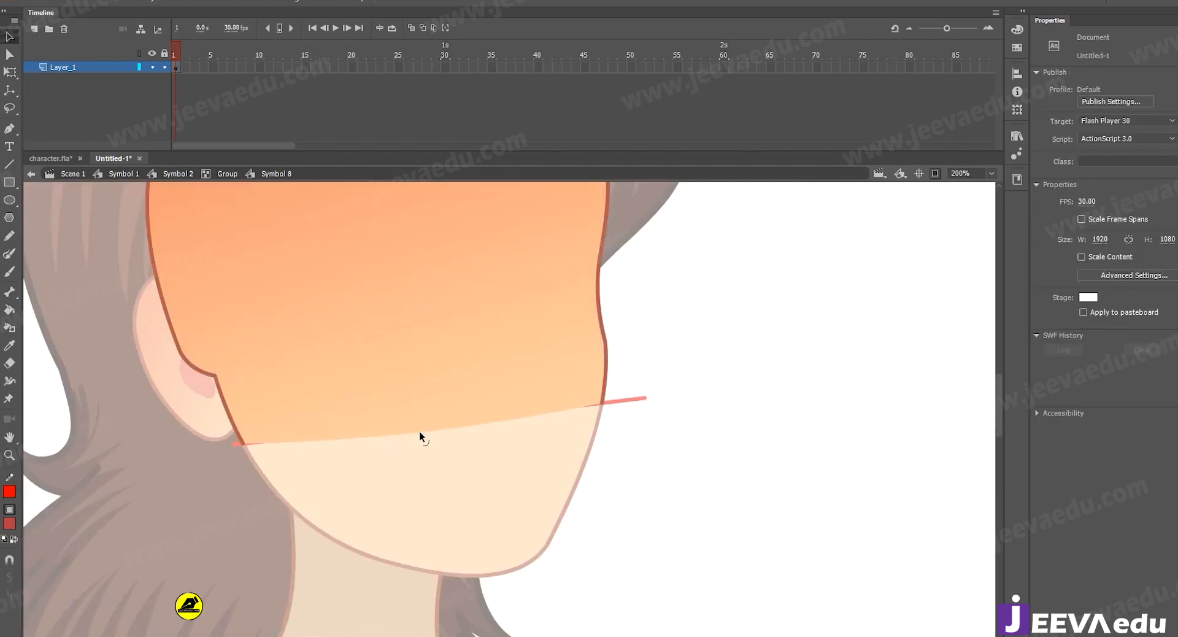
Bend the cut edge of the upper face downward on the ear side so it overlaps the jaw, and exit the symbol.
{"action": "key", "text": "ctrl+space"}
{"action": "left_click", "coordinate": [428, 438], "text": "ctrl"}
{"action": "left_click", "coordinate": [430, 440], "text": "ctrl"}
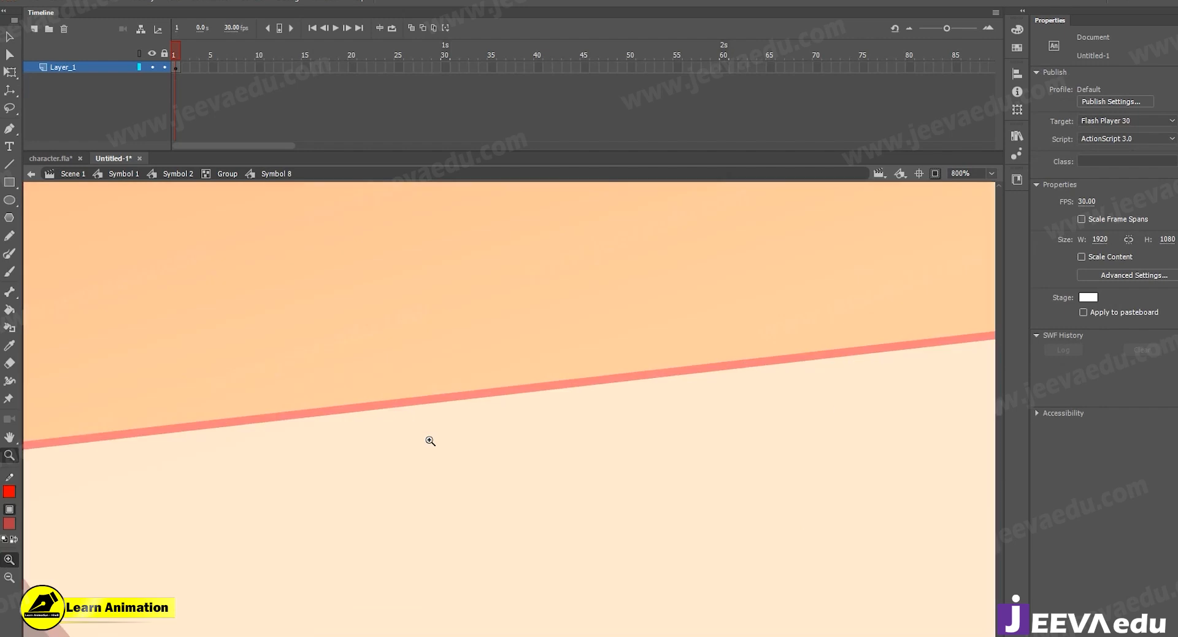
{"action": "left_click", "coordinate": [430, 435], "text": "alt"}
{"action": "left_click", "coordinate": [429, 436], "text": "alt"}
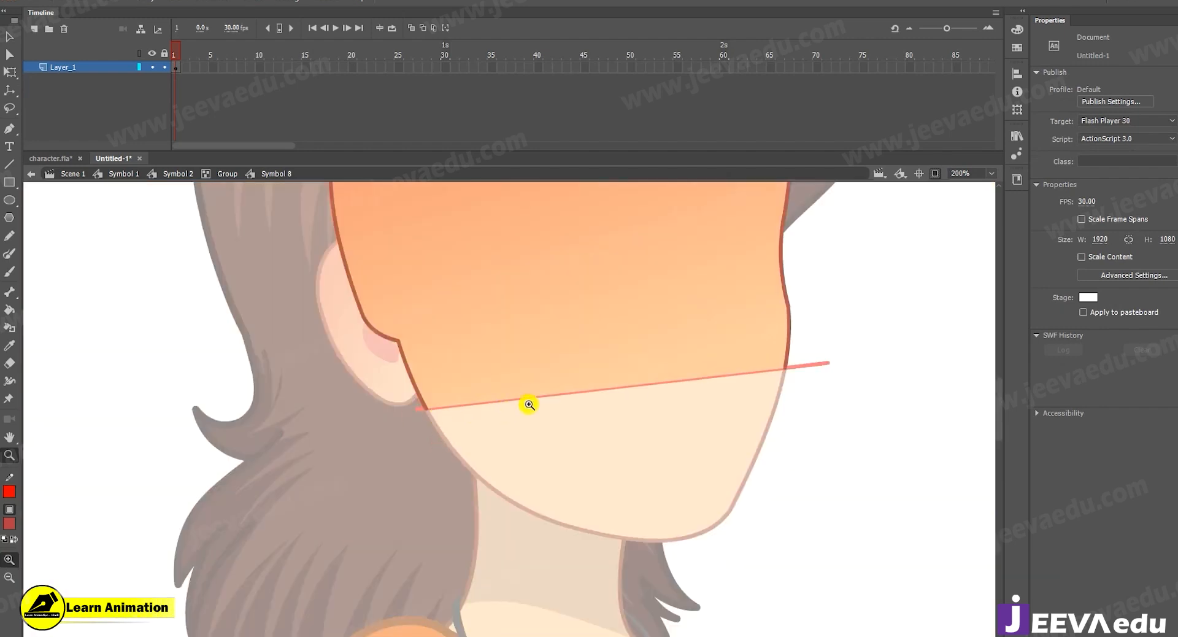
{"action": "left_click", "coordinate": [615, 396], "text": "ctrl"}
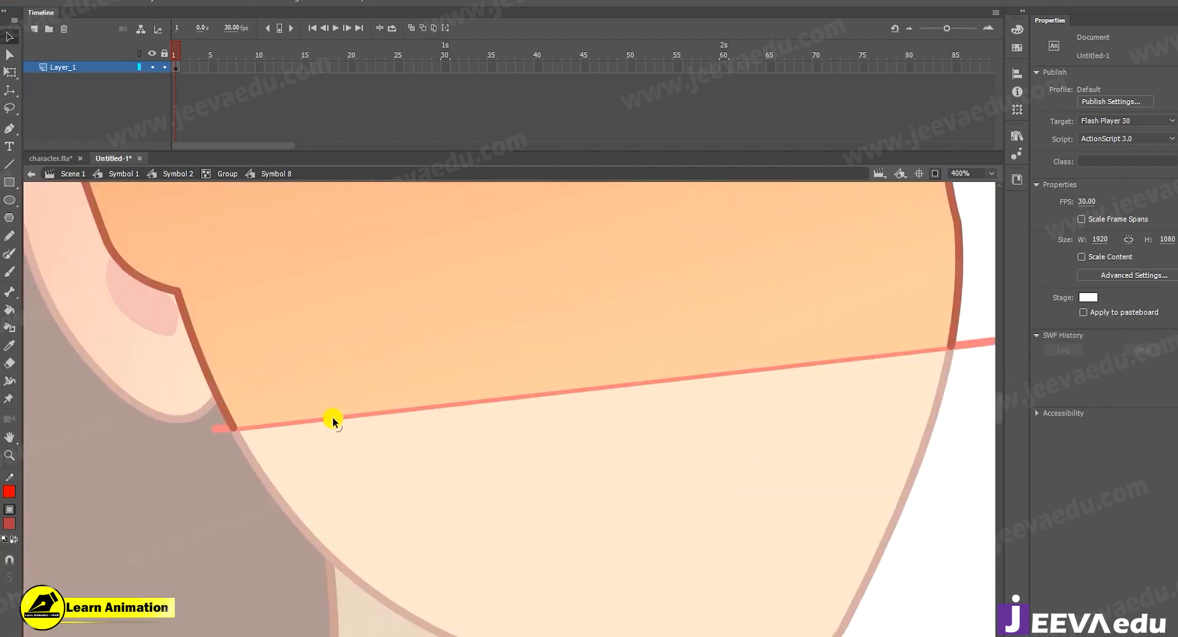
{"action": "left_click_drag", "start_coordinate": [315, 414], "coordinate": [319, 457]}
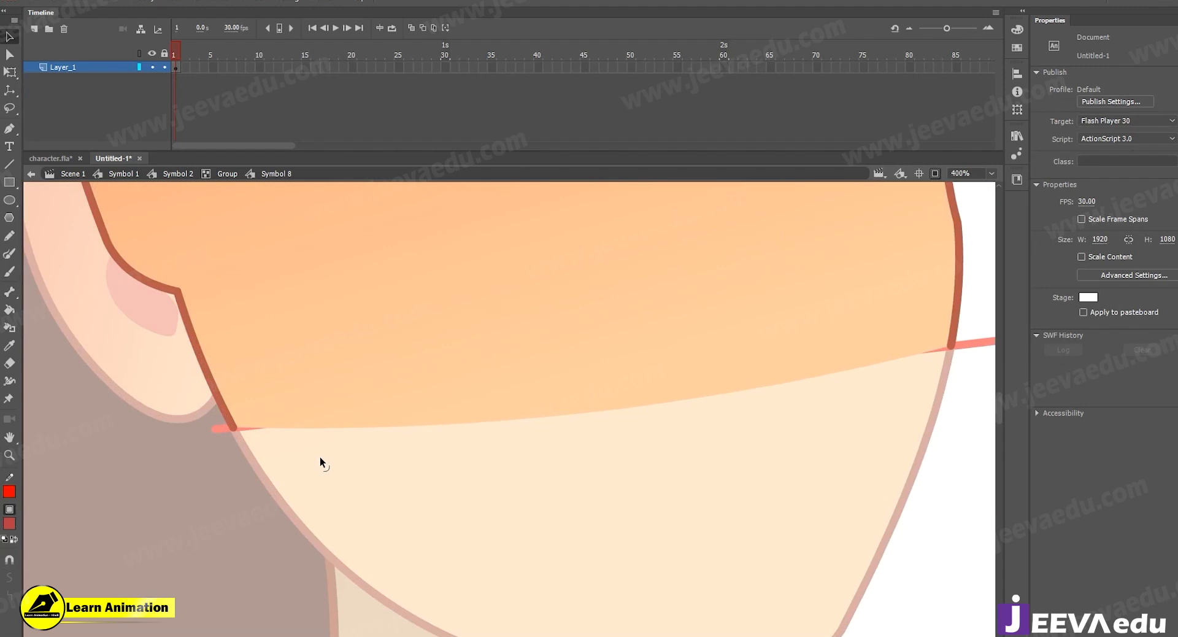
{"action": "left_click", "coordinate": [484, 458], "text": "alt"}
{"action": "double_click", "coordinate": [581, 438]}
{"action": "left_click", "coordinate": [693, 421]}
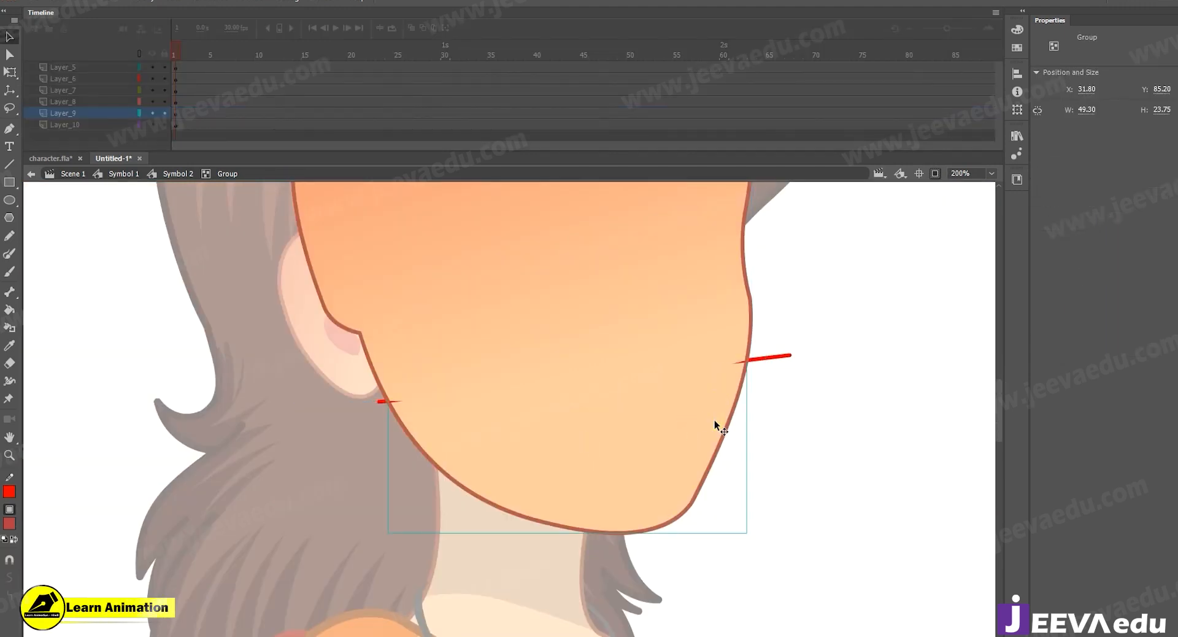
Delete the red line from the jaw group and the two red stubs left beyond the face outline.
{"action": "double_click", "coordinate": [714, 419]}
{"action": "left_click", "coordinate": [708, 362]}
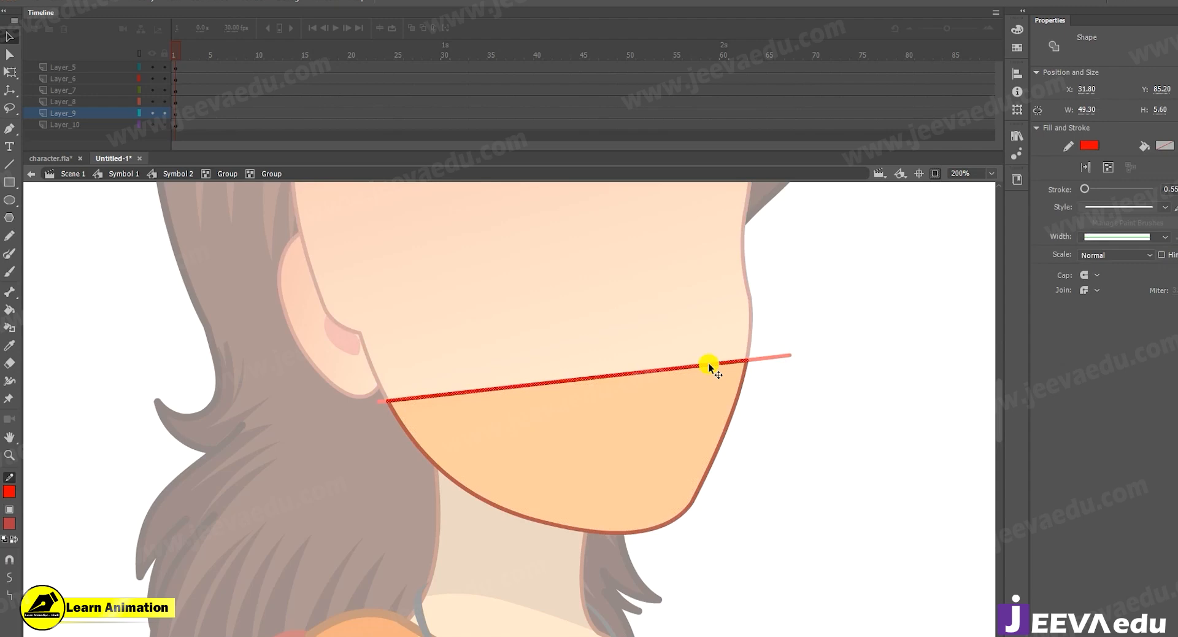
{"action": "key", "text": "Delete"}
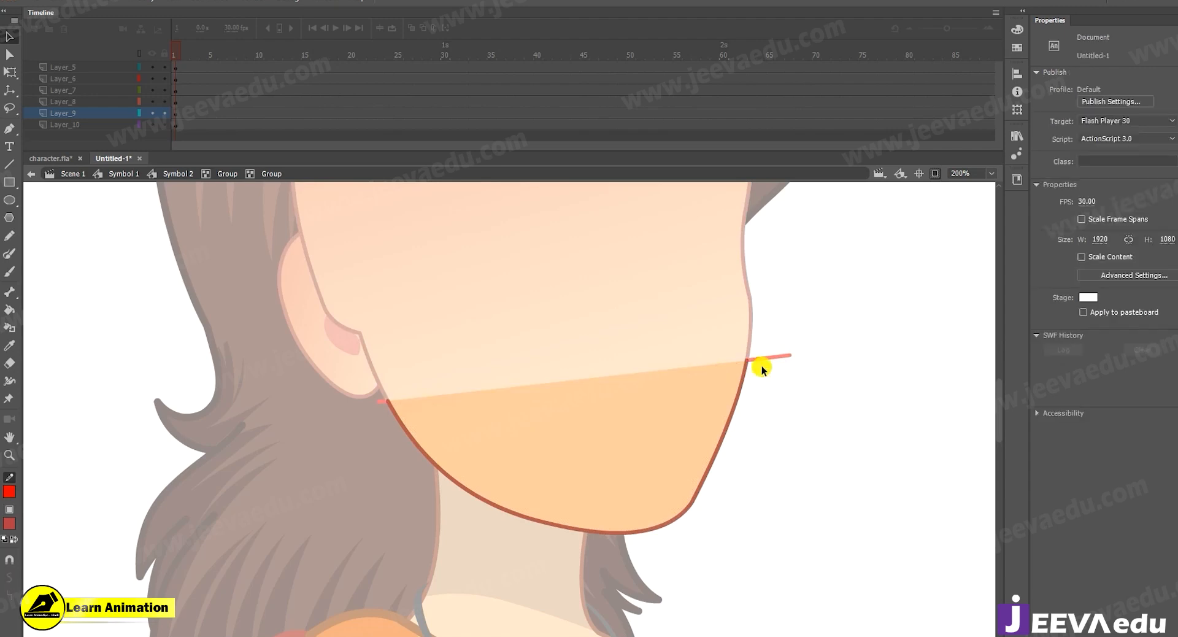
{"action": "left_click", "coordinate": [774, 356]}
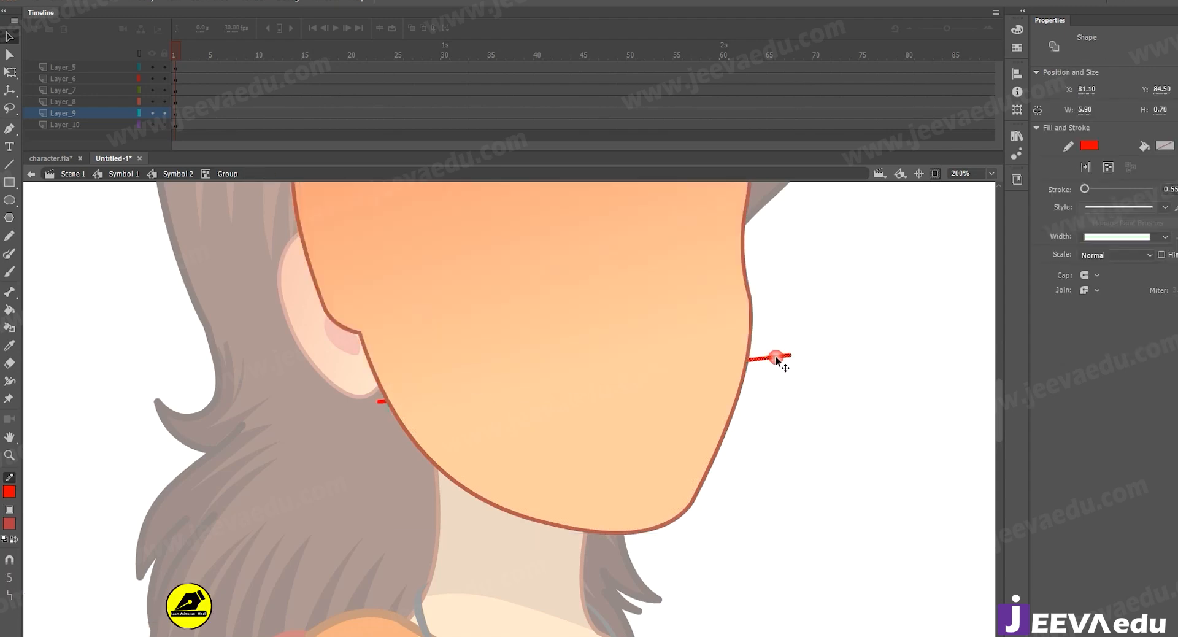
{"action": "key", "text": "Delete"}
{"action": "left_click", "coordinate": [377, 401]}
{"action": "key", "text": "Delete"}
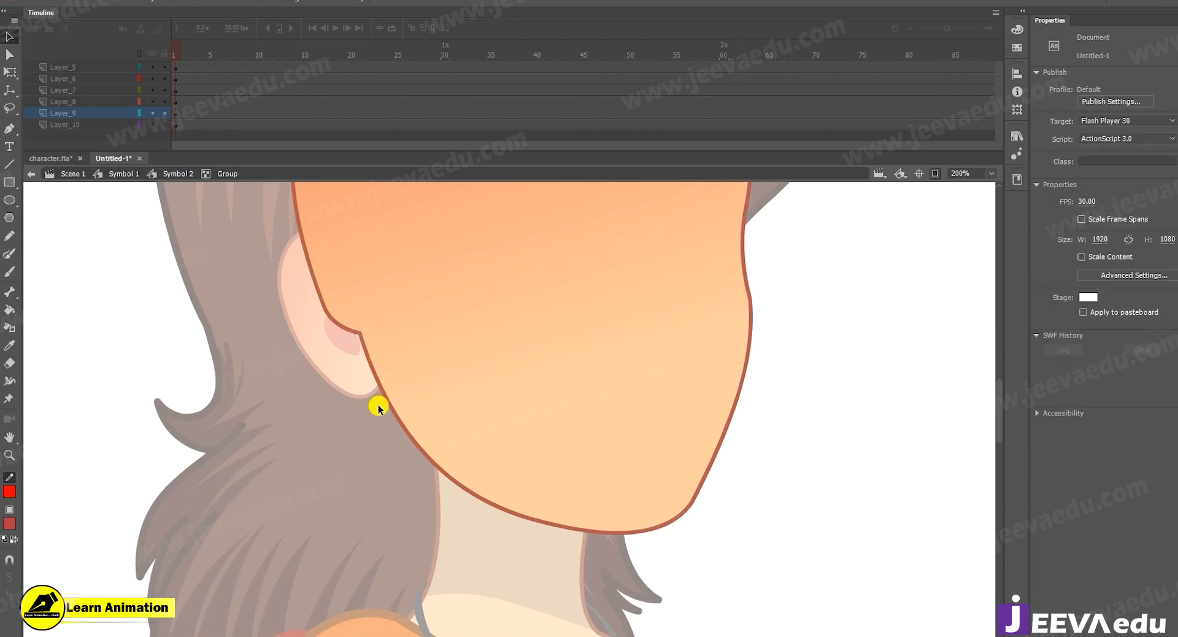
Move the jaw group down to check the overlap with the upper face, undo the move, and return to Symbol 2.
{"action": "left_click_drag", "start_coordinate": [613, 448], "coordinate": [602, 504]}
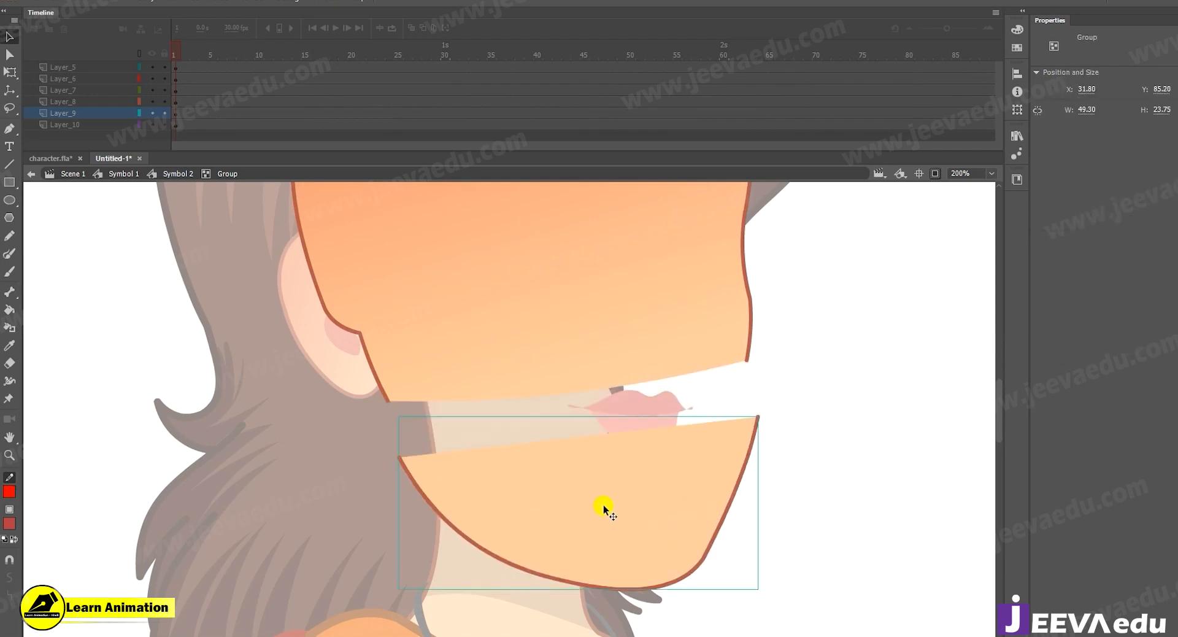
{"action": "key", "text": "ctrl+z"}
{"action": "key", "text": "ctrl+minus"}
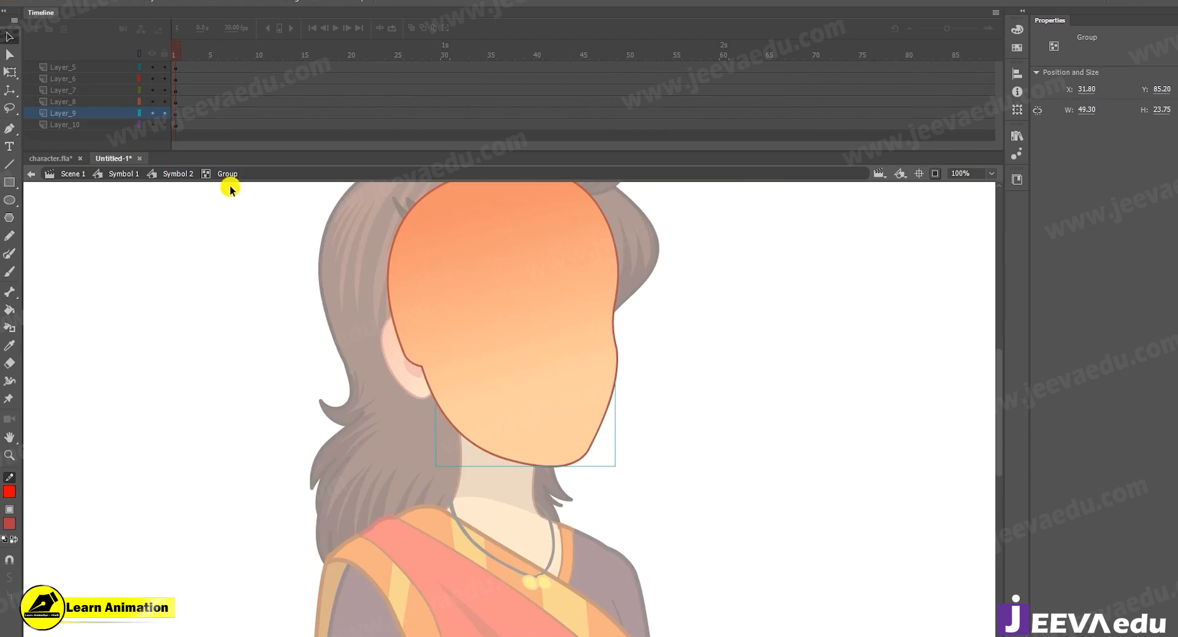
{"action": "left_click", "coordinate": [179, 175]}
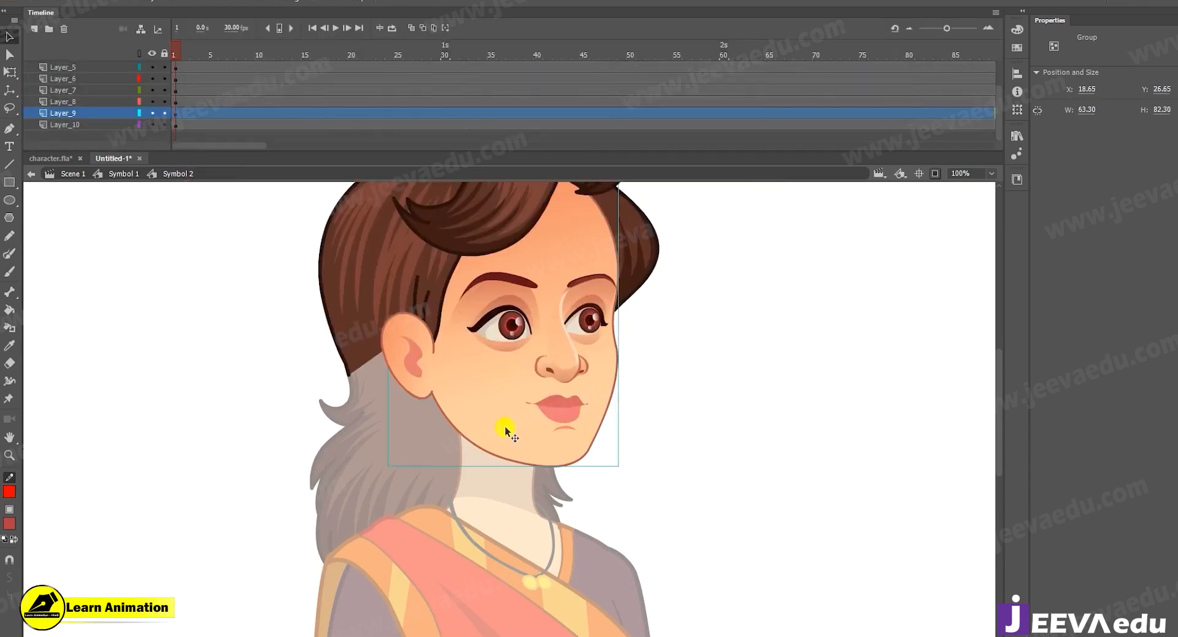
Break the face group apart in Symbol 2, move its pieces to check that they are separate, and undo the moves.
{"action": "key", "text": "ctrl+space"}
{"action": "left_click", "coordinate": [544, 404], "text": "ctrl+alt"}
{"action": "left_click", "coordinate": [524, 368], "text": "ctrl"}
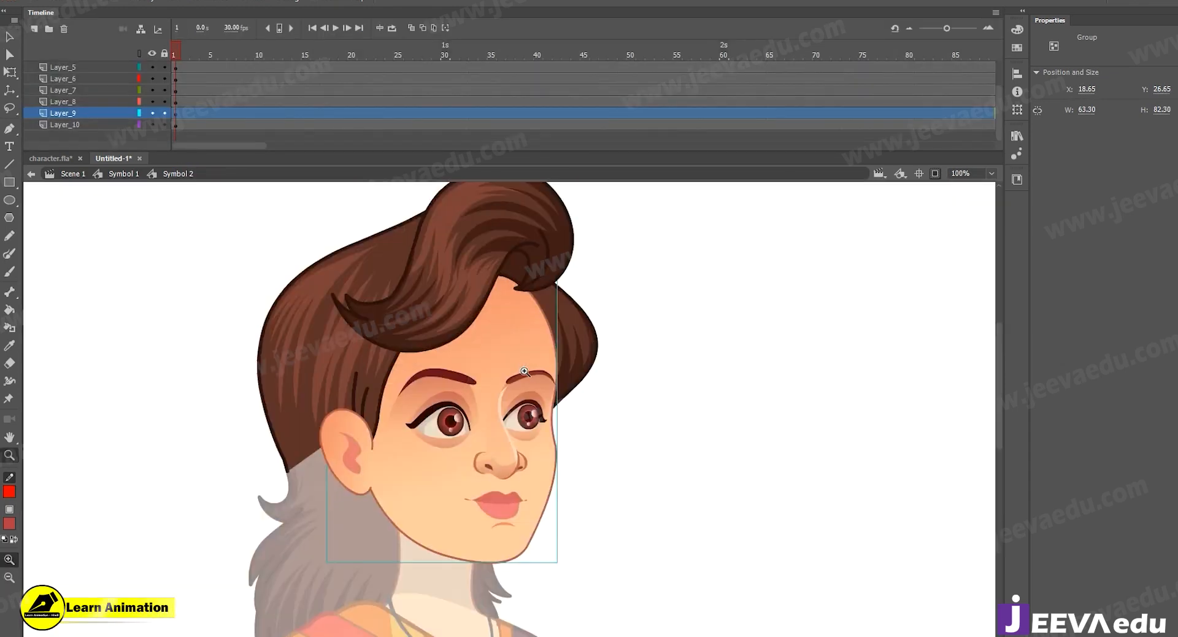
{"action": "left_click", "coordinate": [438, 522], "text": "shift"}
{"action": "left_click", "coordinate": [609, 535]}
{"action": "left_click_drag", "start_coordinate": [536, 477], "coordinate": [640, 458]}
{"action": "key", "text": "ctrl+z"}
{"action": "left_click_drag", "start_coordinate": [423, 522], "coordinate": [435, 565]}
{"action": "key", "text": "ctrl+z"}
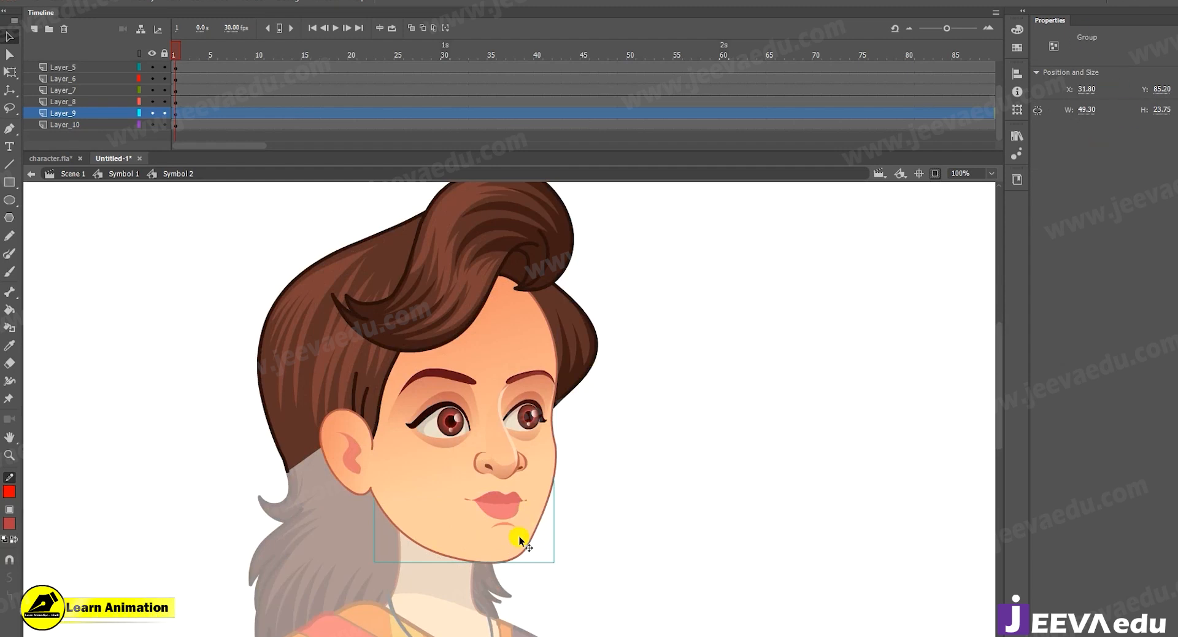
Check which layers hold the mouth and jaw by selecting each and toggling the visibility of Symbol_1_copy_25 and Layer_9.
{"action": "key", "text": "z"}
{"action": "left_click", "coordinate": [469, 498], "text": "alt"}
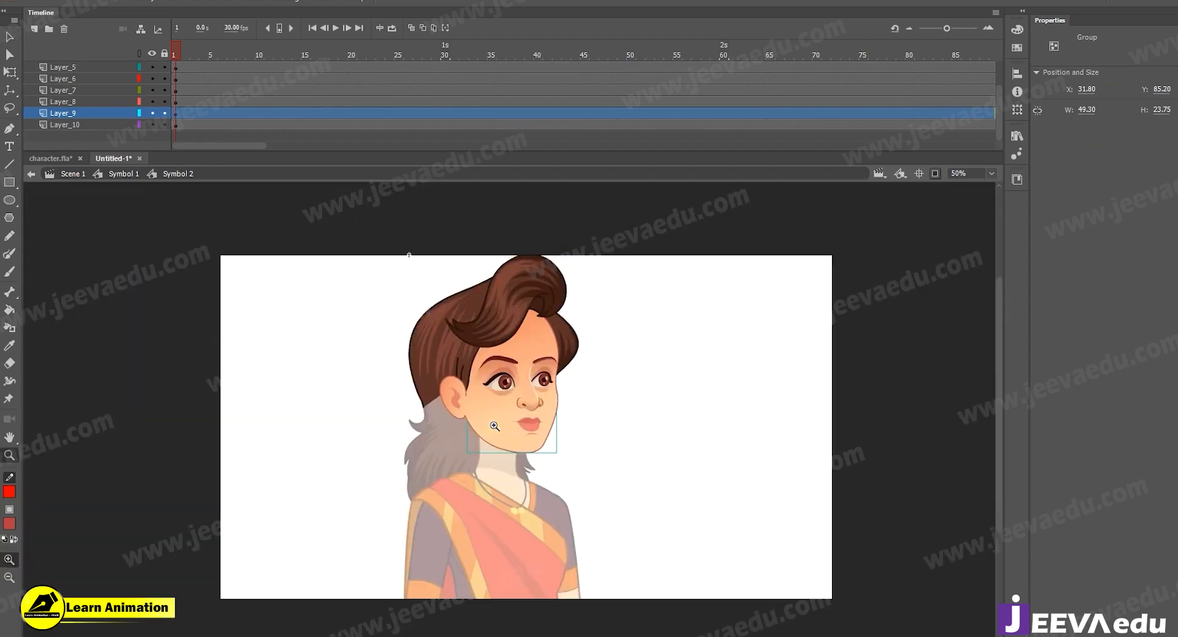
{"action": "left_click", "coordinate": [490, 425]}
{"action": "left_click_drag", "start_coordinate": [562, 454], "coordinate": [546, 509]}
{"action": "key", "text": "v"}
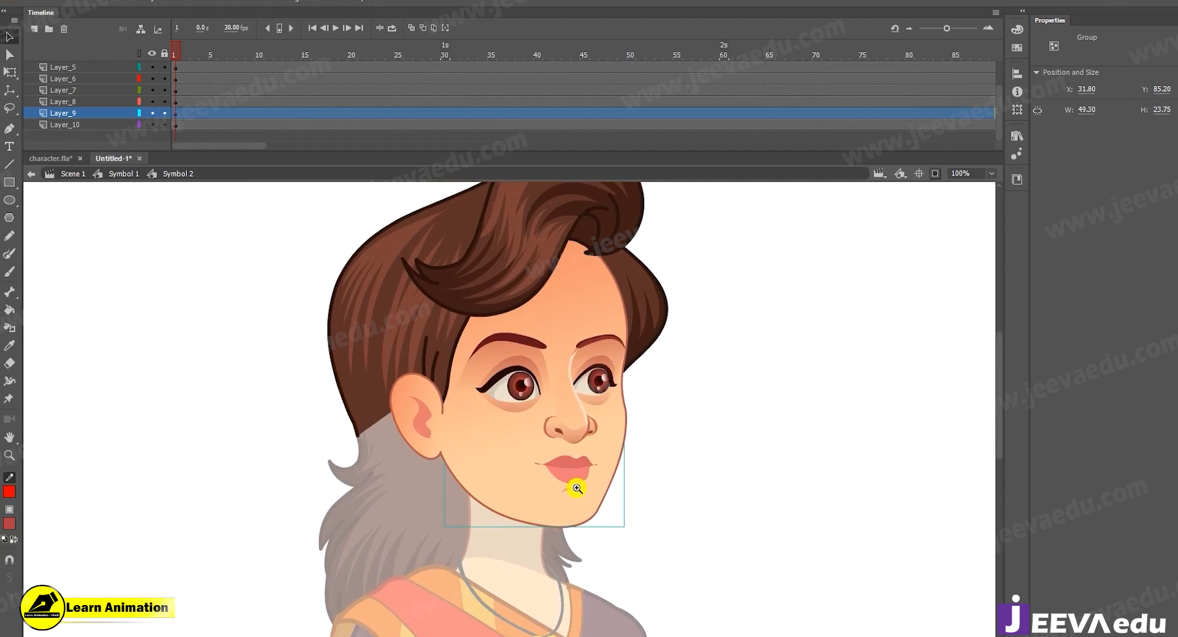
{"action": "left_click", "coordinate": [572, 467]}
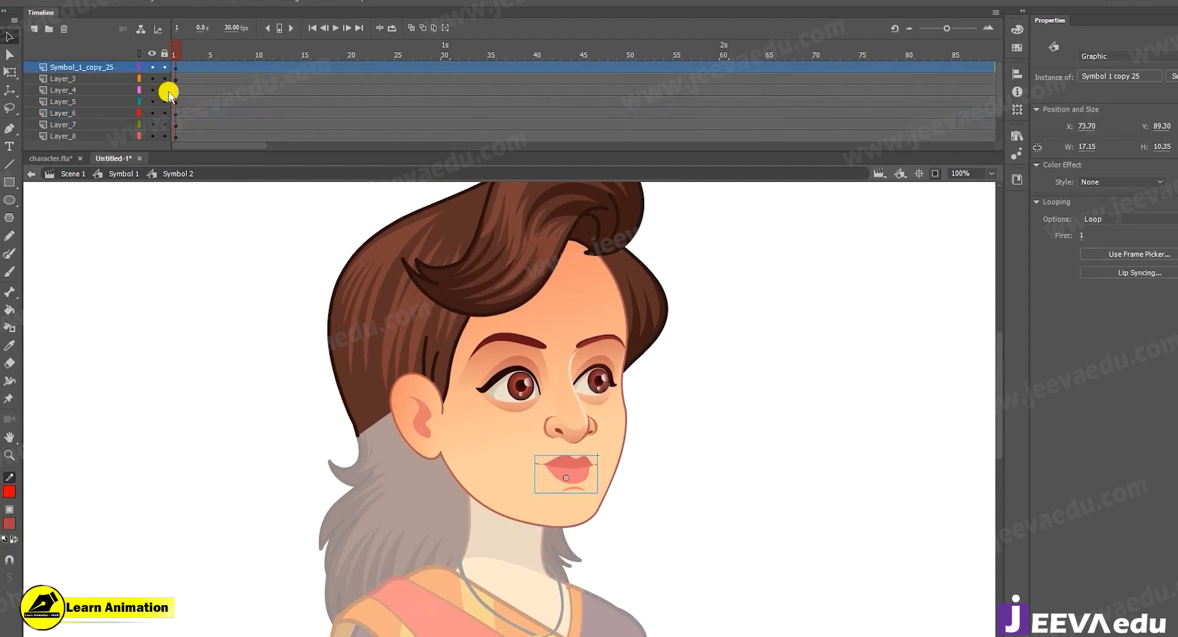
{"action": "left_click", "coordinate": [152, 66]}
{"action": "left_click", "coordinate": [153, 67]}
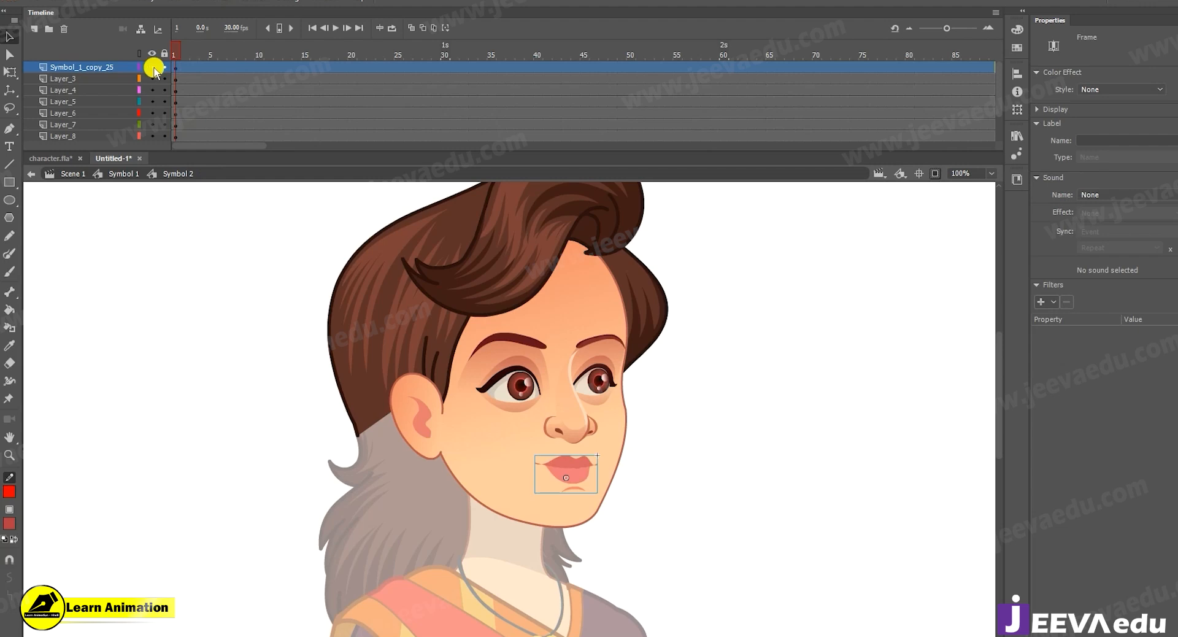
{"action": "left_click", "coordinate": [488, 499]}
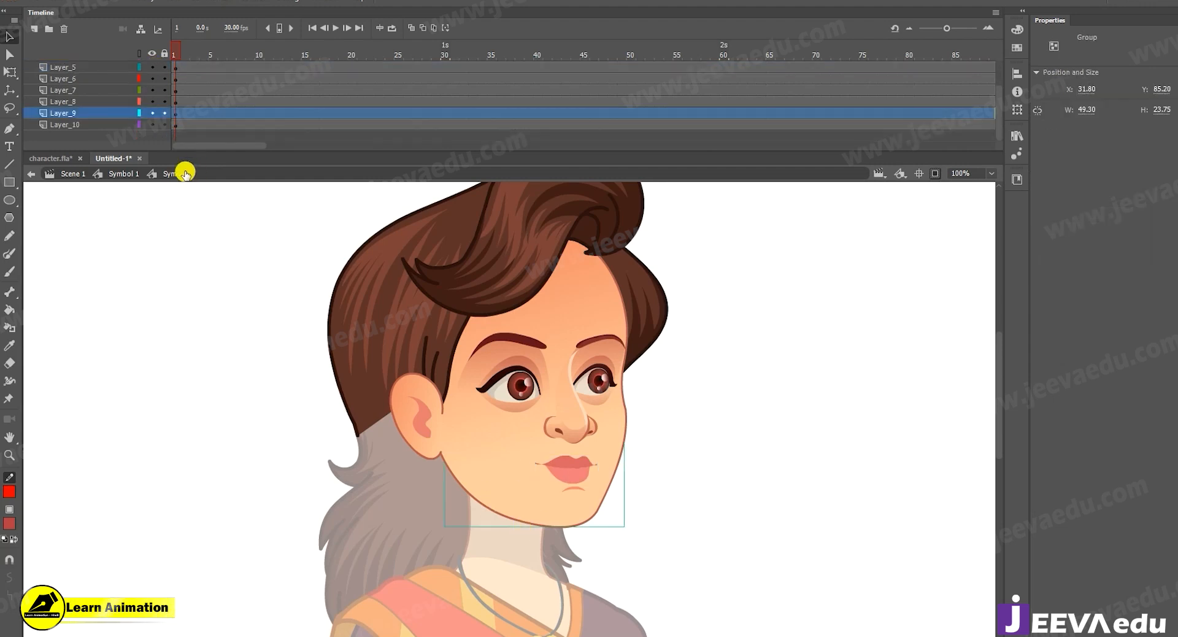
{"action": "left_click", "coordinate": [150, 114]}
{"action": "left_click", "coordinate": [151, 114]}
{"action": "left_click", "coordinate": [212, 330]}
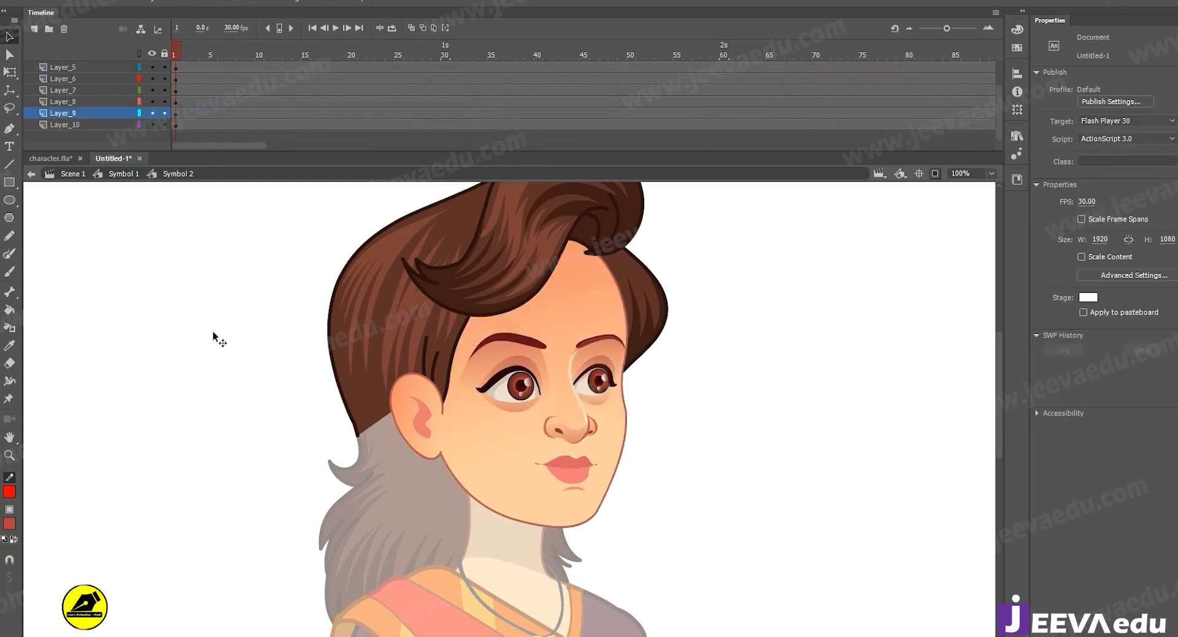
Select the jaw group together with the mouth and convert both to one graphic symbol.
{"action": "left_click", "coordinate": [556, 527]}
{"action": "left_click", "coordinate": [571, 469], "text": "shift"}
{"action": "left_click_drag", "start_coordinate": [573, 490], "coordinate": [798, 547]}
{"action": "key", "text": "ctrl+z"}
{"action": "key", "text": "F8"}
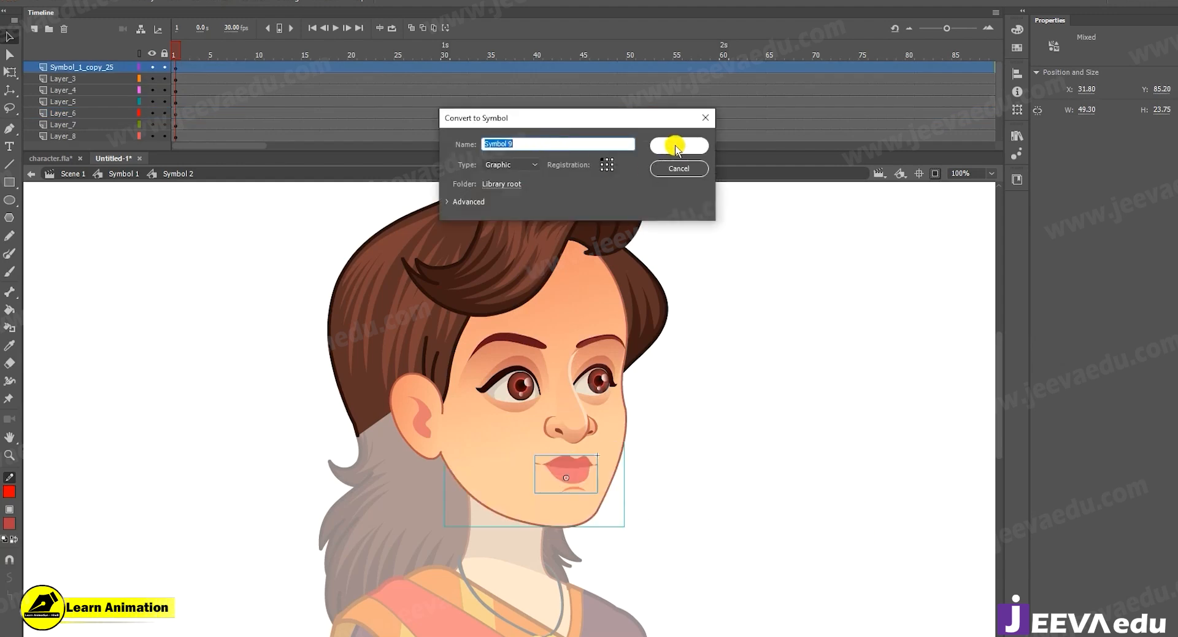
{"action": "left_click", "coordinate": [675, 147]}
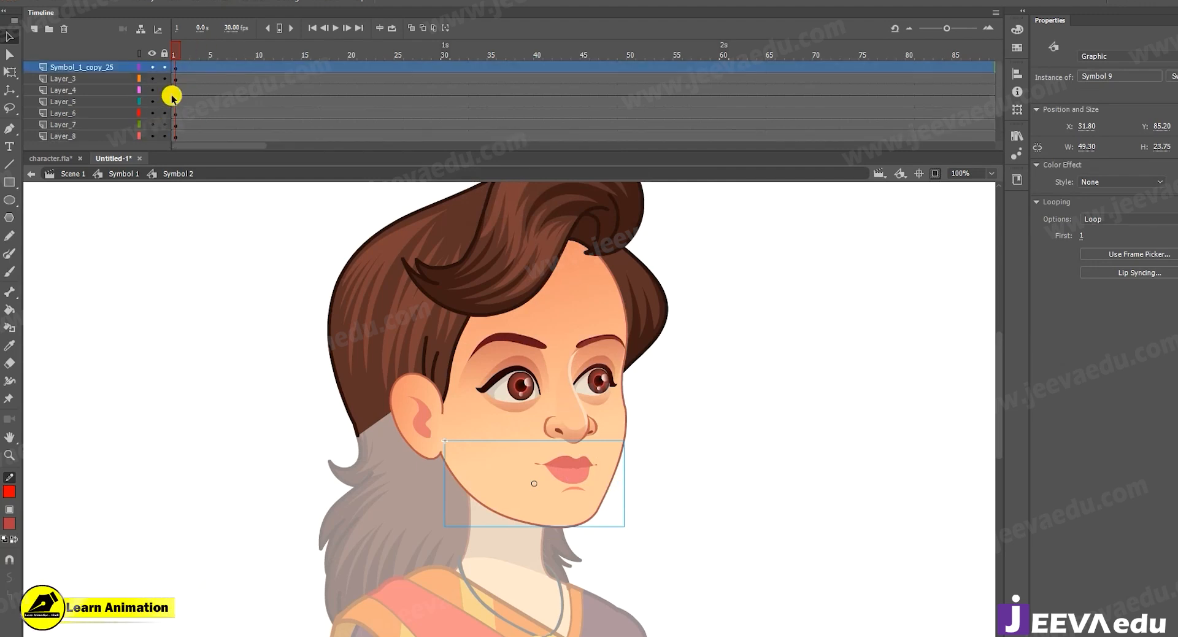
Move the jaw-and-mouth symbol and the upper face aside to check their separation, undoing each move.
{"action": "left_click_drag", "start_coordinate": [591, 490], "coordinate": [775, 488]}
{"action": "key", "text": "ctrl+z"}
{"action": "left_click_drag", "start_coordinate": [487, 421], "coordinate": [154, 435]}
{"action": "key", "text": "ctrl+z"}
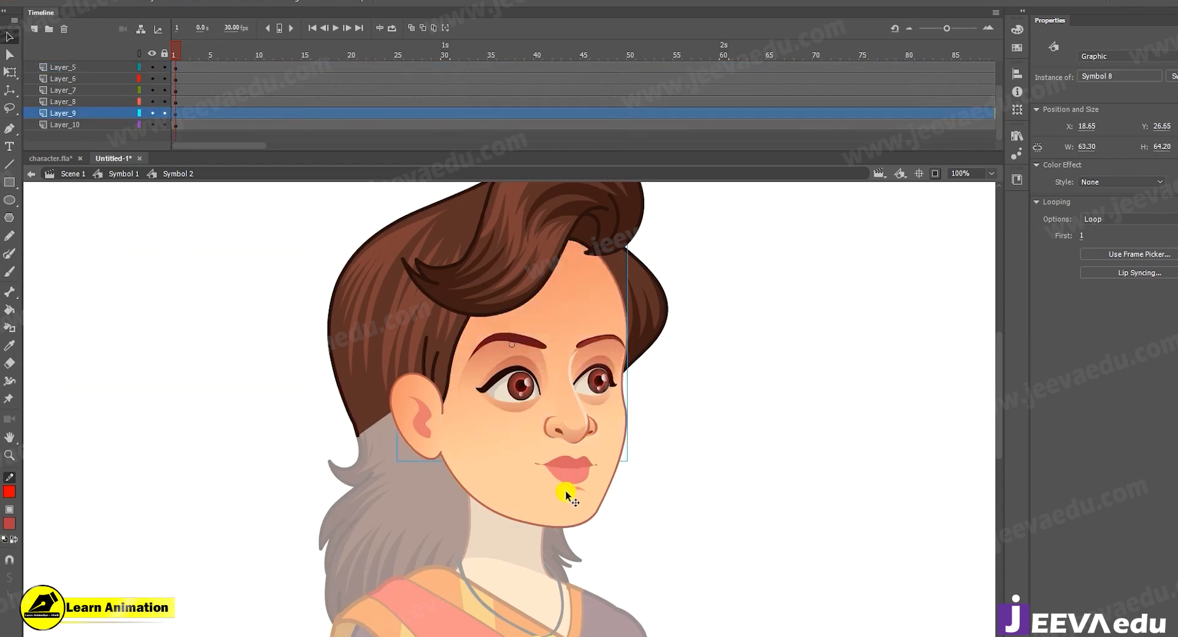
Select the jaw-and-mouth symbol and toggle the visibility of the Symbol_1_copy_25 layer to check what it contains.
{"action": "left_click", "coordinate": [565, 490]}
{"action": "left_click", "coordinate": [150, 68]}
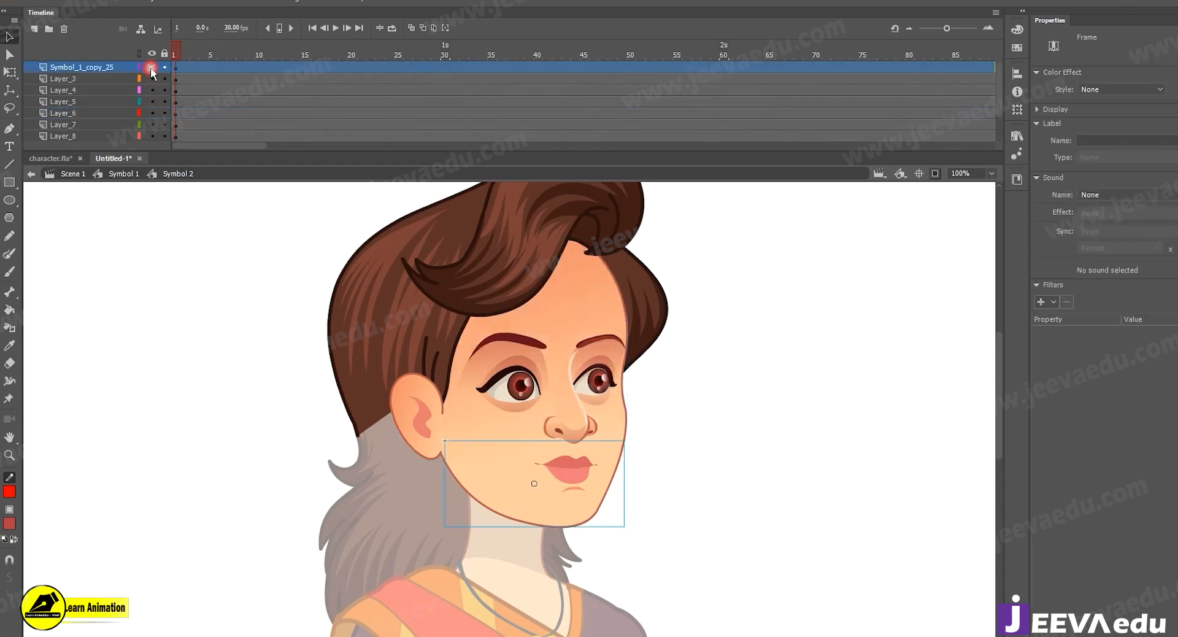
{"action": "left_click", "coordinate": [150, 68]}
{"action": "left_click", "coordinate": [150, 68]}
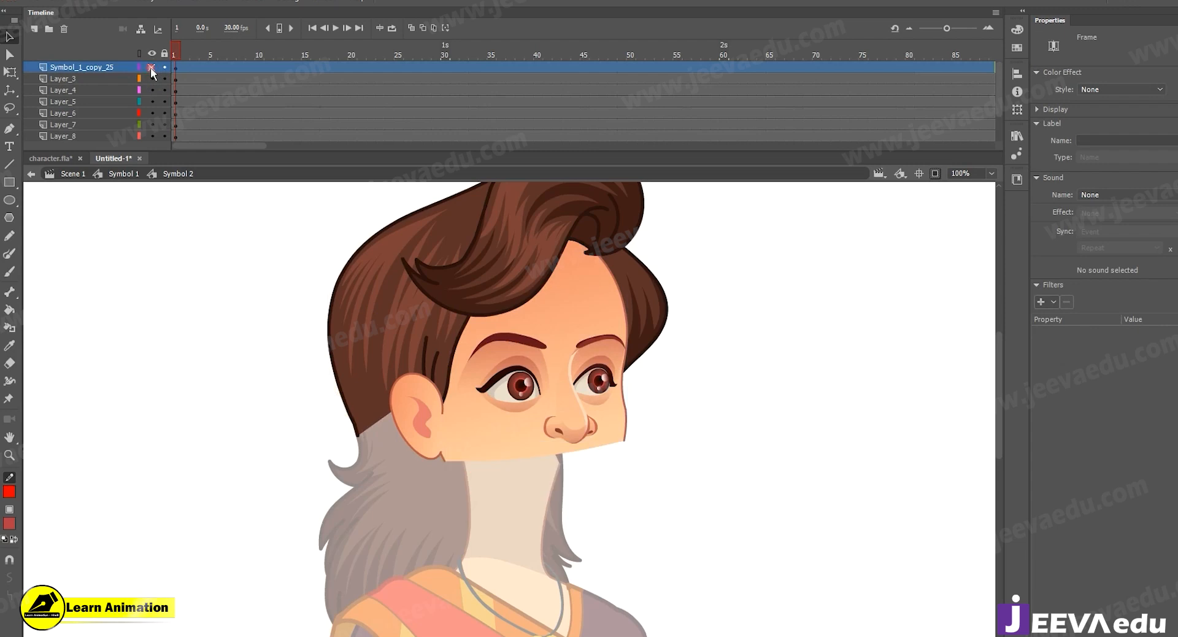
Toggle the Symbol_1_copy_25 layer's visibility and select the jaw-and-mouth symbol and upper face to check which layer holds each.
{"action": "left_click", "coordinate": [151, 67]}
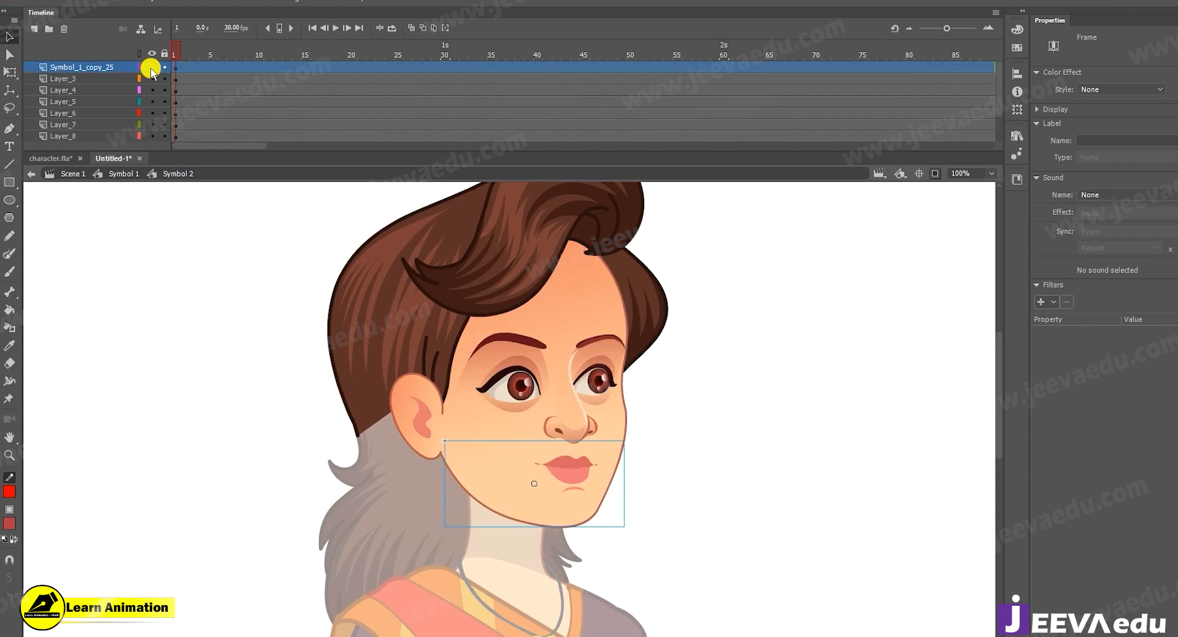
{"action": "left_click", "coordinate": [150, 68]}
{"action": "left_click", "coordinate": [505, 445]}
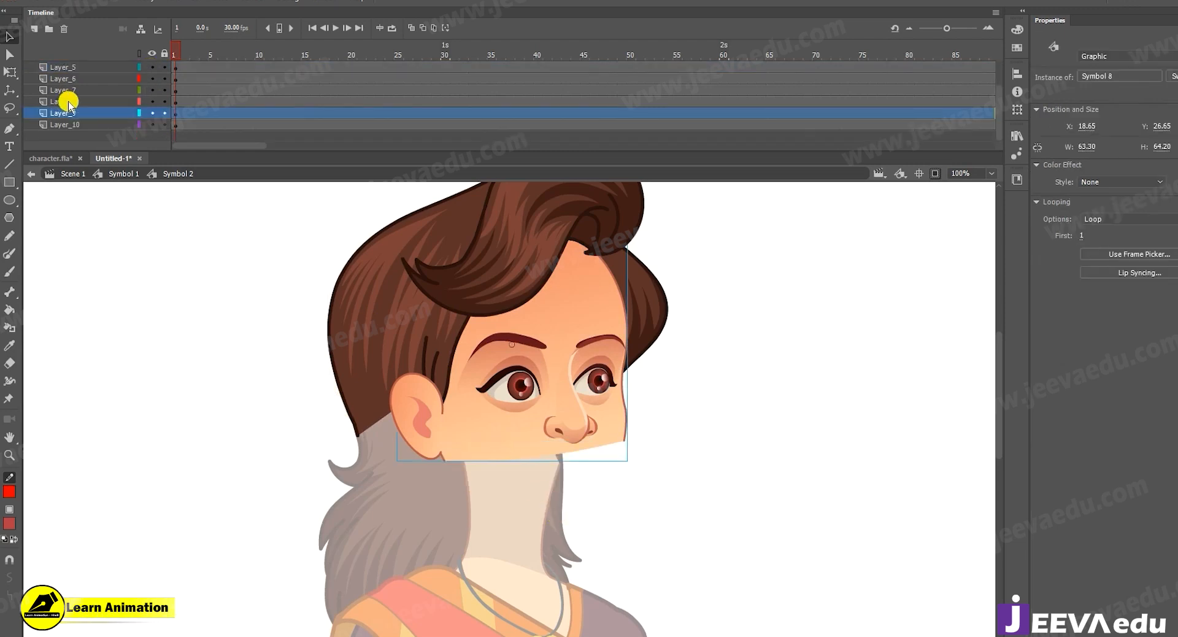
{"action": "left_click", "coordinate": [157, 111]}
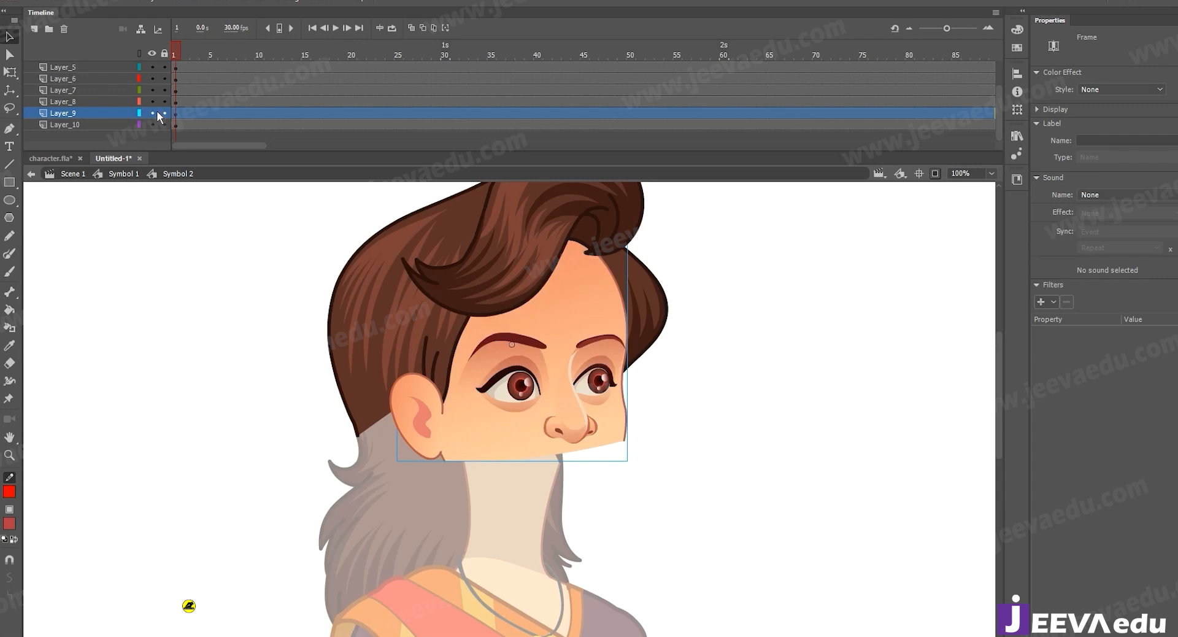
{"action": "scroll", "coordinate": [155, 105], "scroll_direction": "up", "scroll_amount": 3}
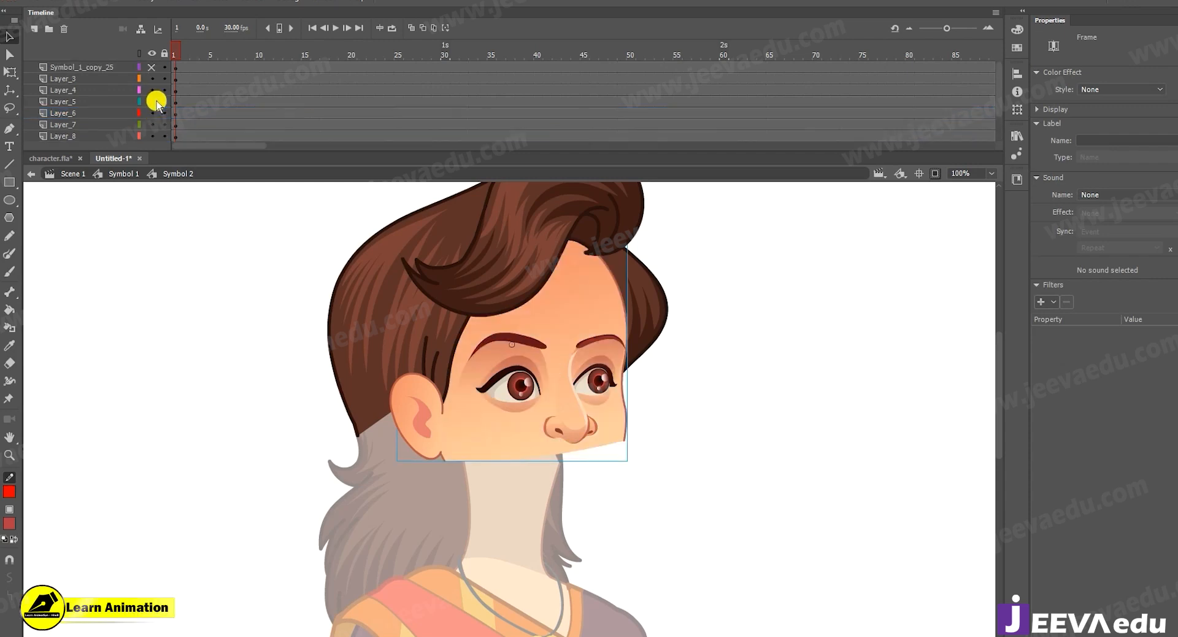
{"action": "left_click", "coordinate": [151, 68]}
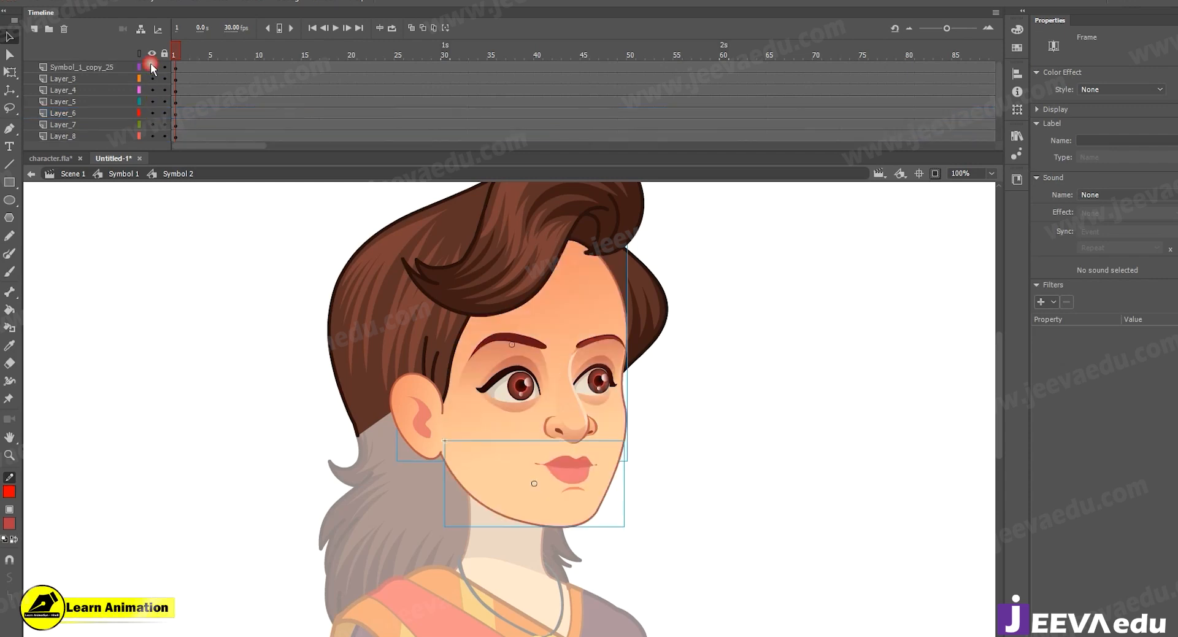
{"action": "left_click", "coordinate": [667, 491]}
Select the nose and mouth in turn, try moving the nose down over the mouth to check their stacking, and undo the move.
{"action": "key", "text": "ctrl+space"}
{"action": "left_click", "coordinate": [546, 465], "text": "ctrl"}
{"action": "left_click", "coordinate": [571, 376]}
{"action": "left_click", "coordinate": [574, 435]}
{"action": "left_click", "coordinate": [583, 343]}
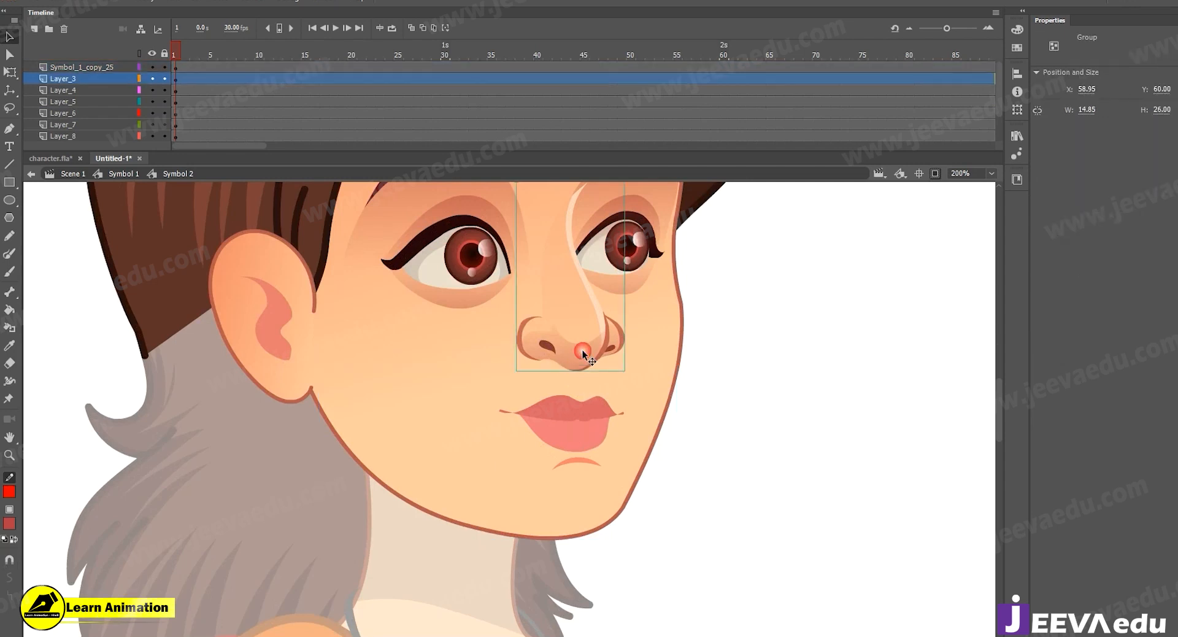
{"action": "left_click", "coordinate": [572, 440]}
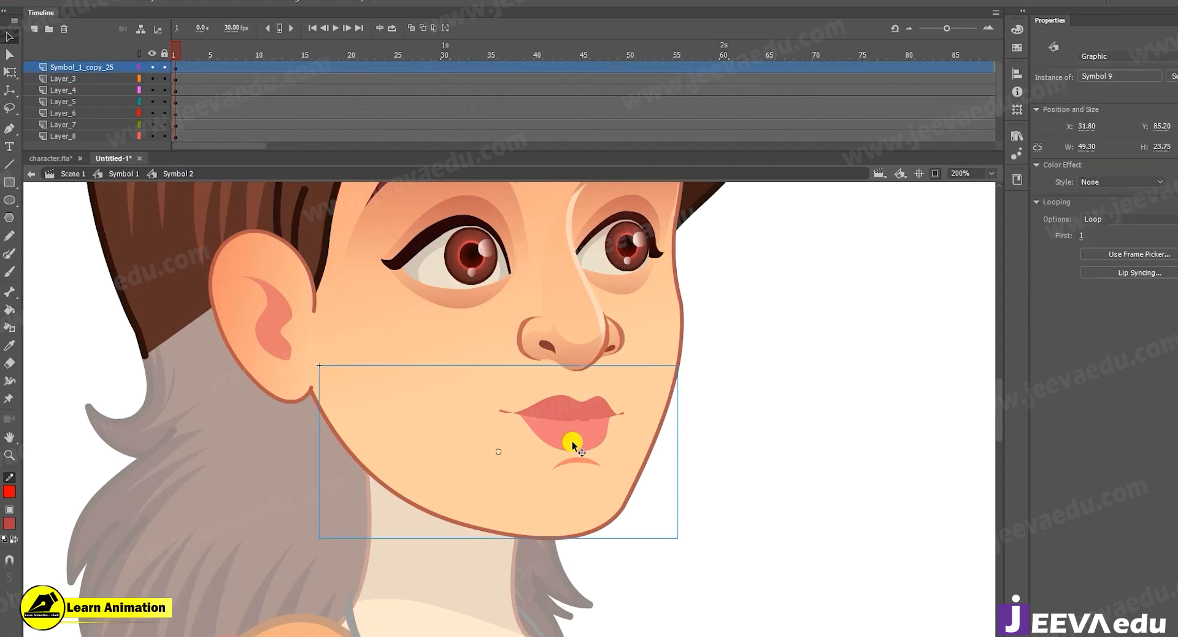
{"action": "left_click_drag", "start_coordinate": [575, 356], "coordinate": [580, 403]}
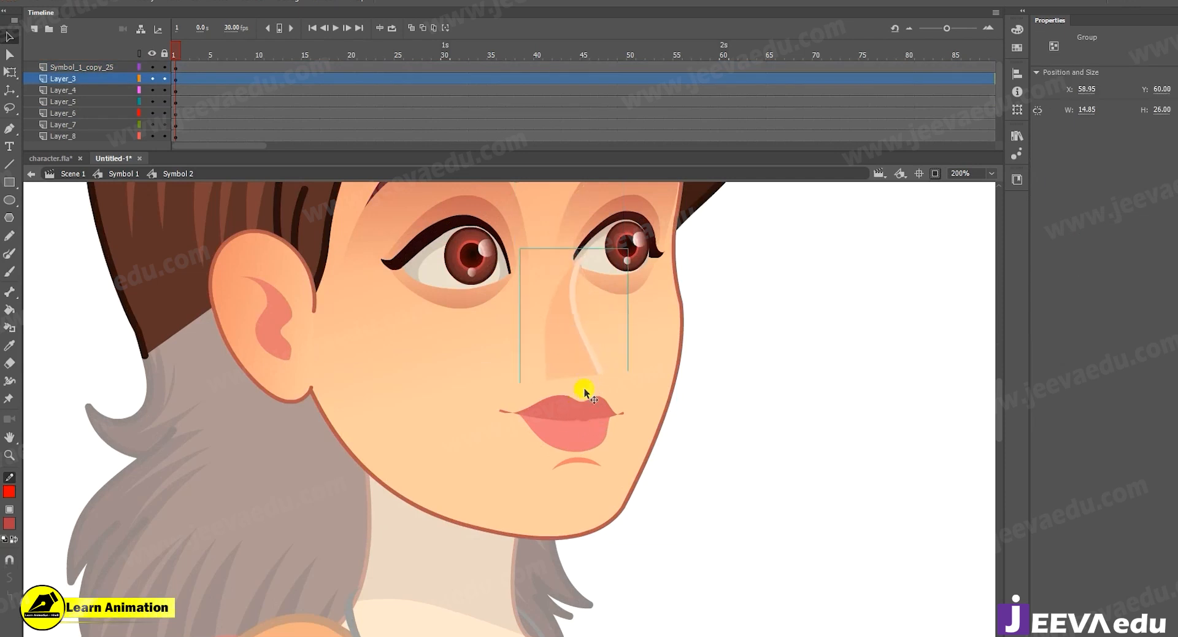
{"action": "key", "text": "ctrl+z"}
Move the nose layer Layer_3 above Symbol_1_copy_25 and test the stacking with a nose move that is undone.
{"action": "left_click_drag", "start_coordinate": [96, 78], "coordinate": [106, 27]}
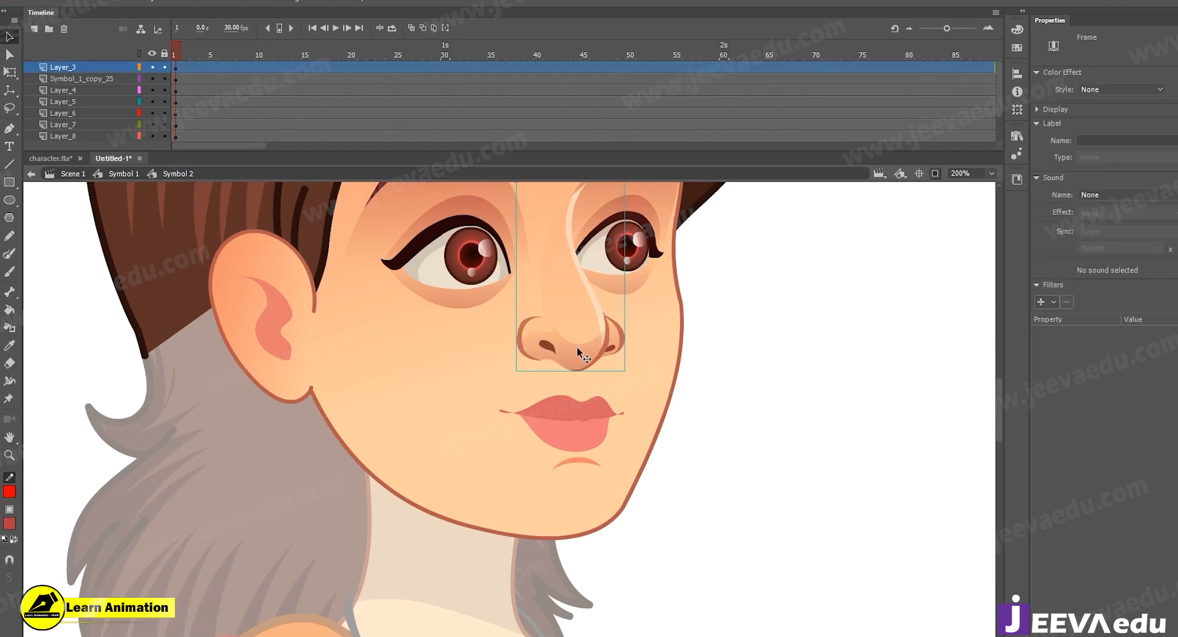
{"action": "left_click_drag", "start_coordinate": [576, 347], "coordinate": [579, 385]}
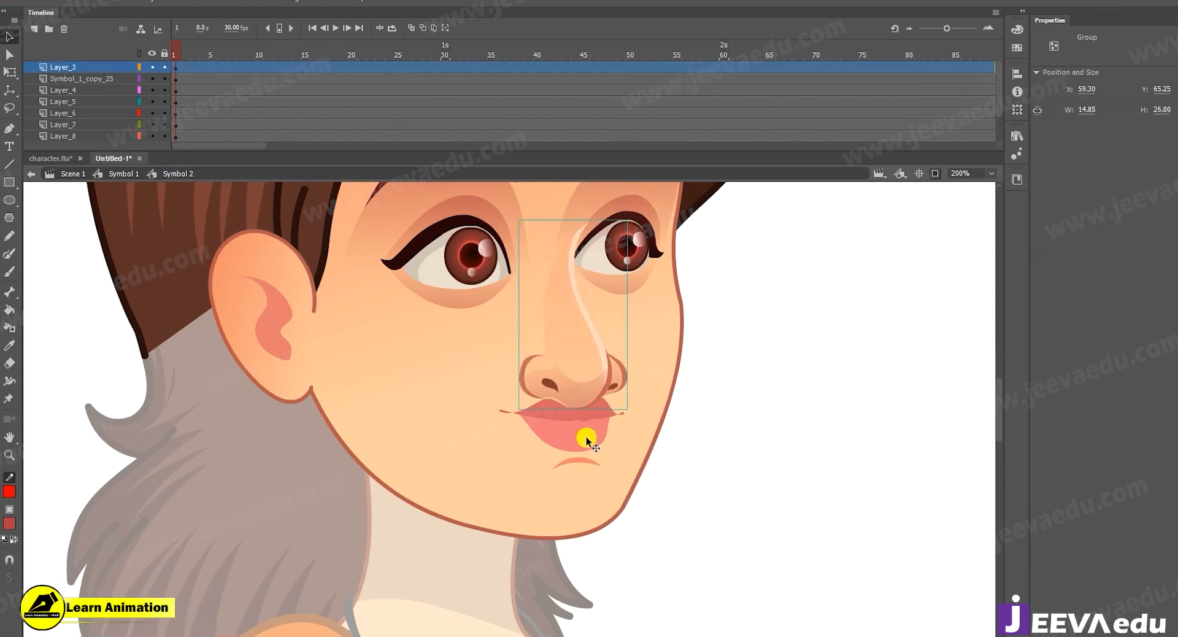
{"action": "key", "text": "ctrl+z"}
Try moving the jaw-and-mouth symbol downward below the nose, and undo the move.
{"action": "key", "text": "z"}
{"action": "left_click", "coordinate": [552, 423], "text": "alt"}
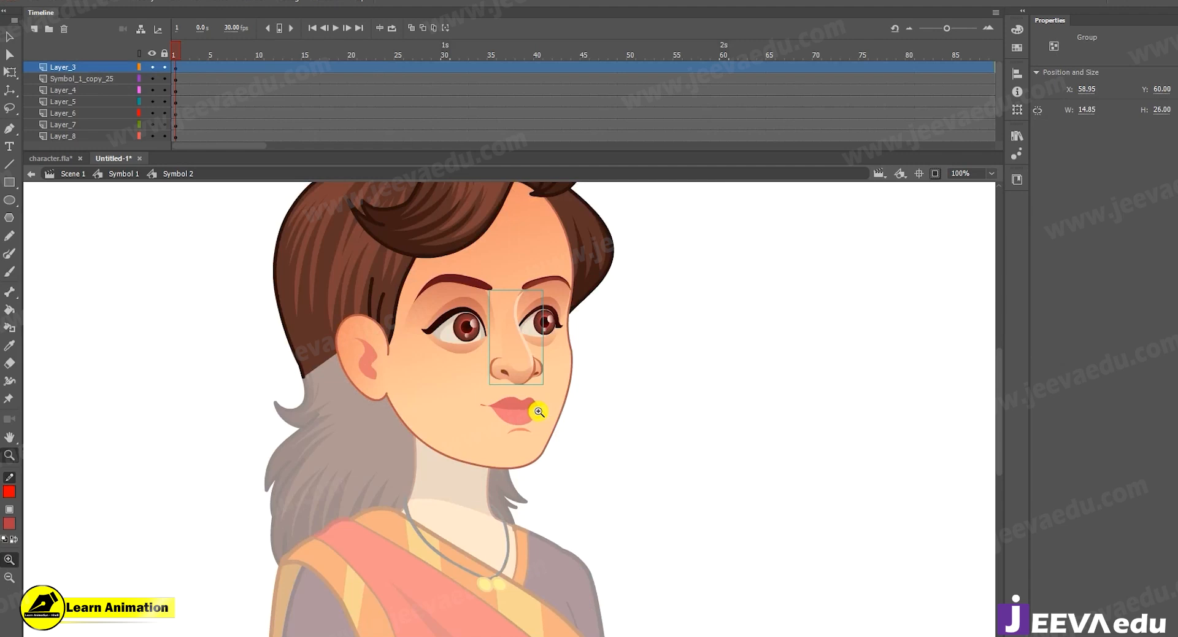
{"action": "left_click", "coordinate": [502, 388]}
{"action": "left_click", "coordinate": [453, 491], "text": "alt"}
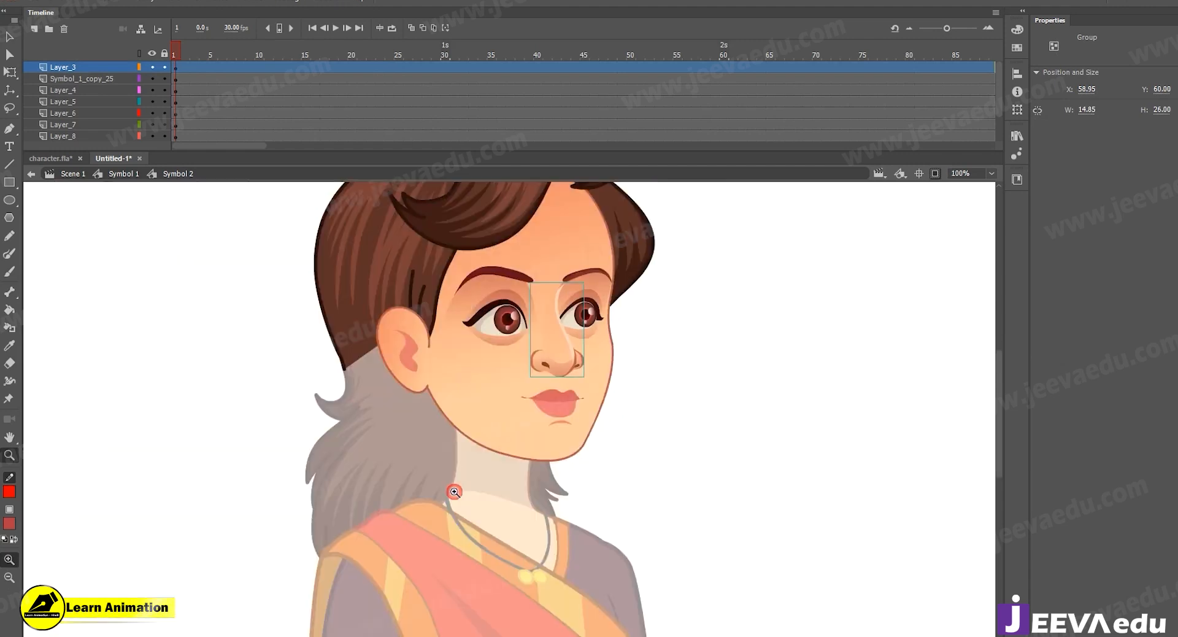
{"action": "left_click", "coordinate": [519, 423]}
{"action": "key", "text": "v"}
{"action": "left_click_drag", "start_coordinate": [555, 438], "coordinate": [562, 498]}
{"action": "key", "text": "ctrl+z"}
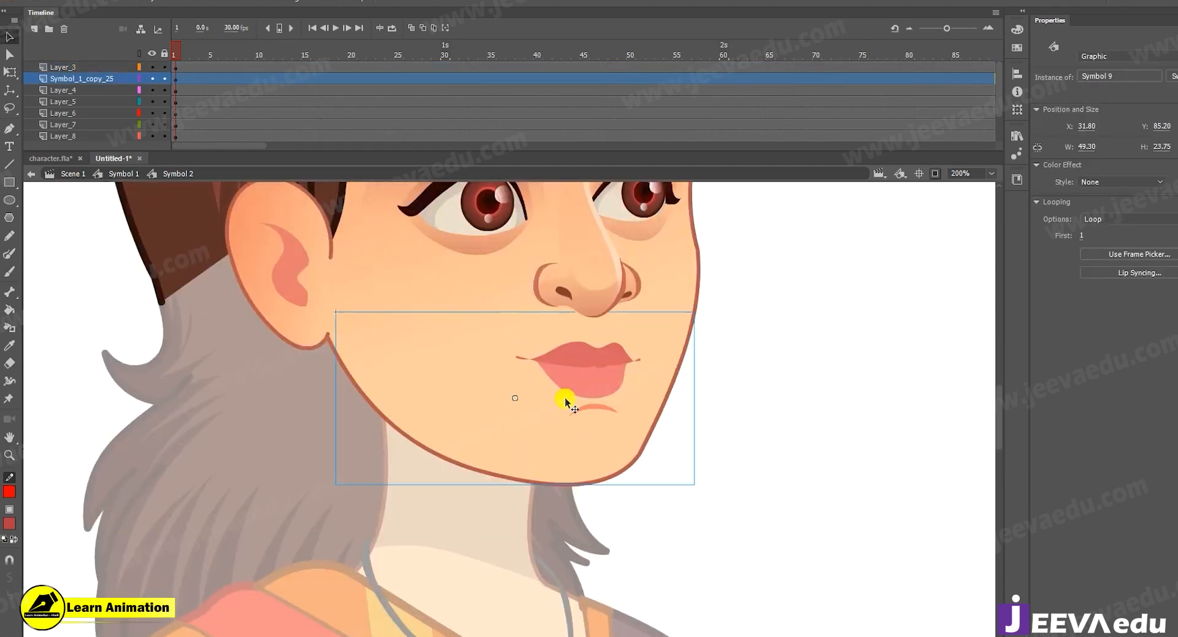
Open the jaw-and-mouth symbol, break apart the mouth's outer Symbol 1 copy 25 instance, and open the nested mouth symbol.
{"action": "double_click", "coordinate": [570, 410]}
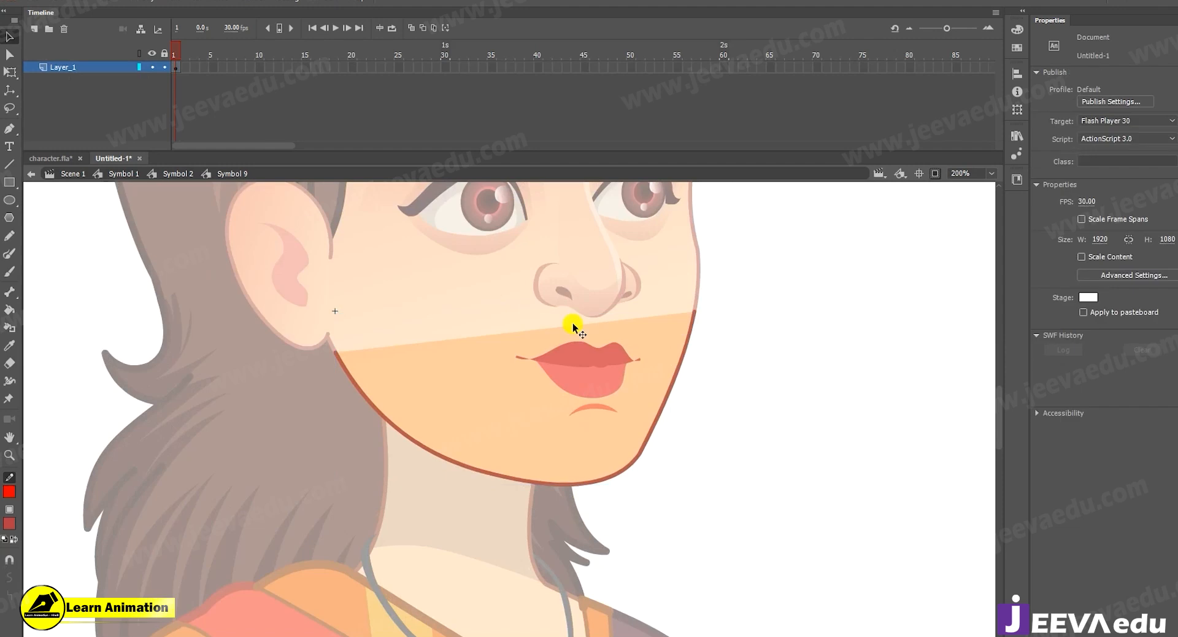
{"action": "left_click", "coordinate": [583, 376]}
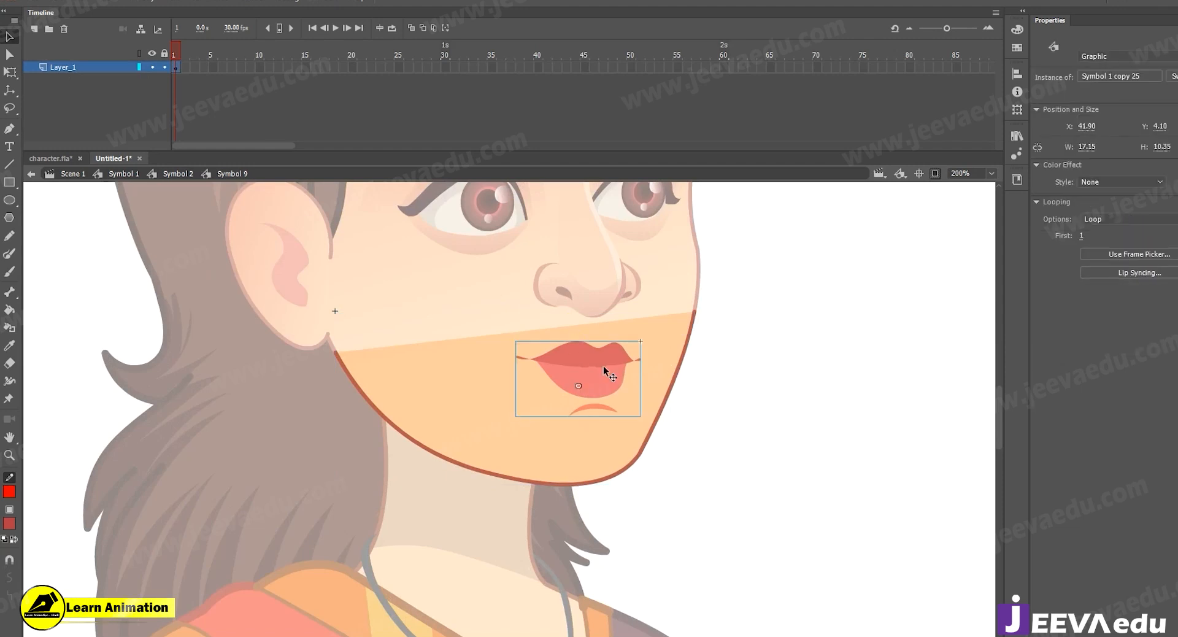
{"action": "double_click", "coordinate": [604, 366]}
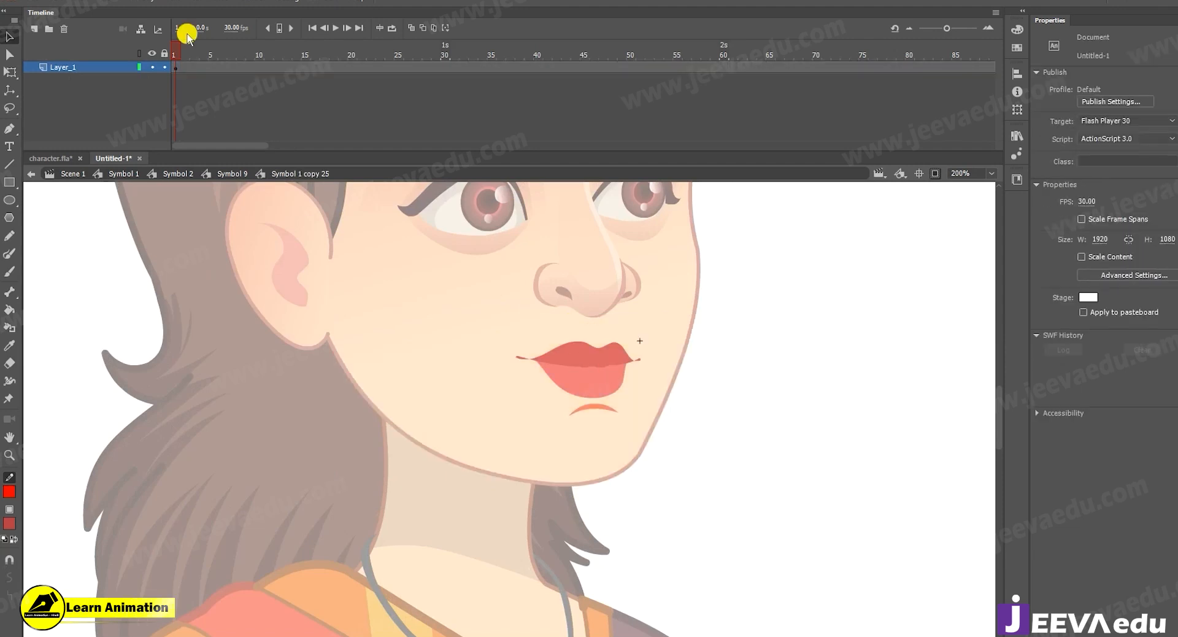
{"action": "double_click", "coordinate": [634, 523]}
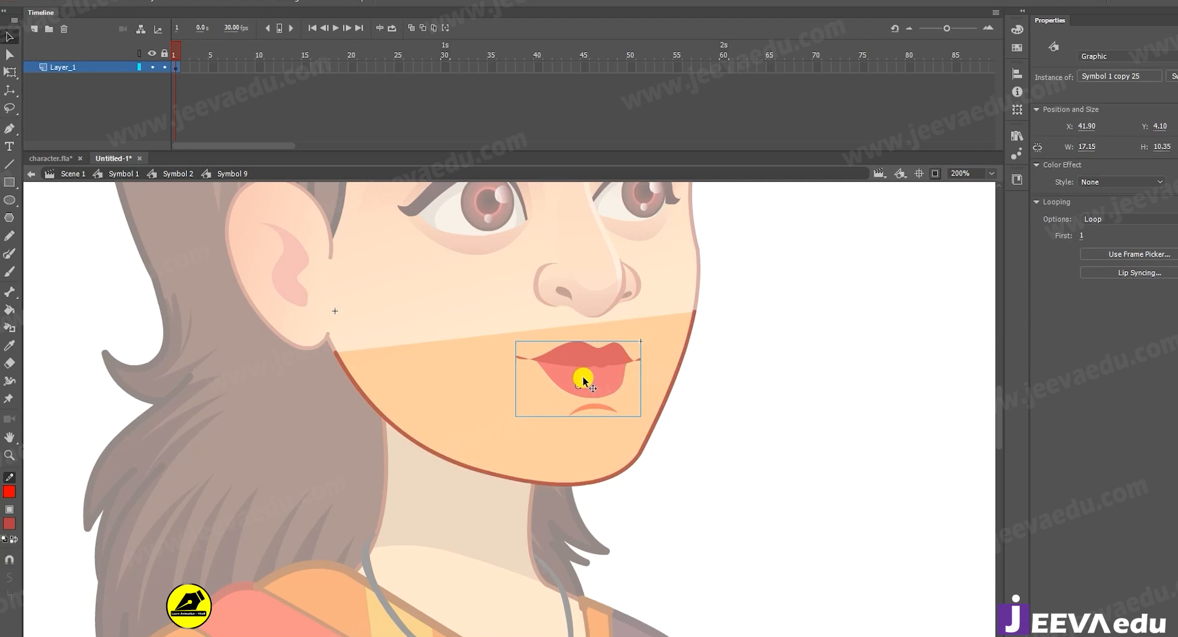
{"action": "left_click", "coordinate": [602, 384]}
{"action": "double_click", "coordinate": [602, 384]}
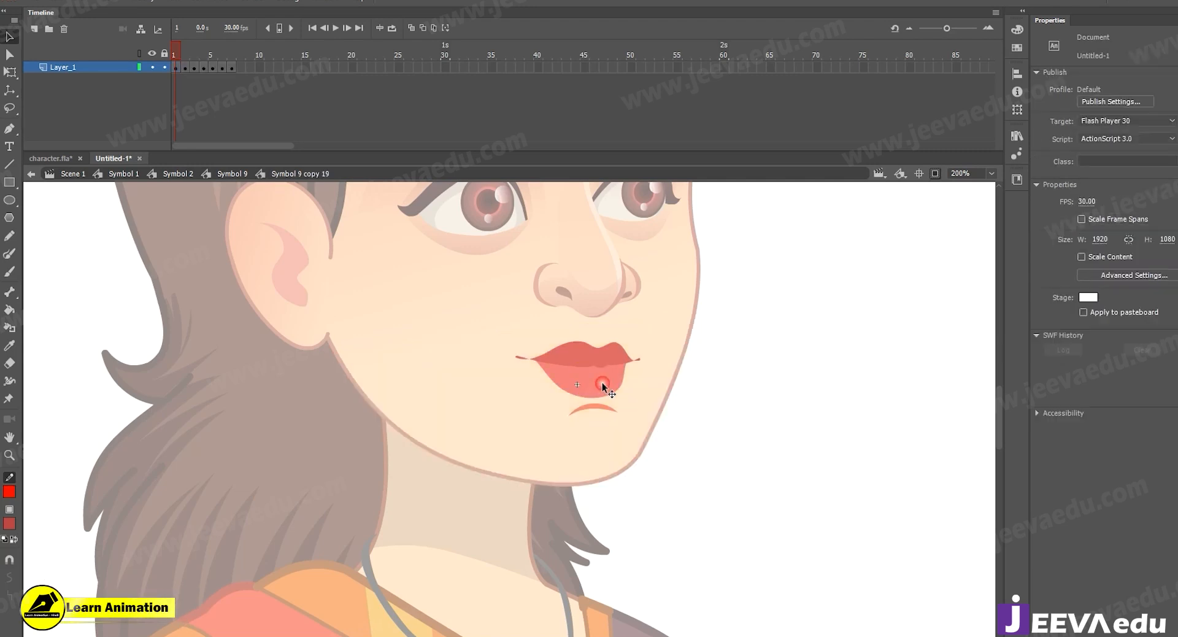
Scrub through the mouth symbol's keyframes at close range to examine its mouth shapes.
{"action": "left_click_drag", "start_coordinate": [183, 52], "coordinate": [124, 67]}
{"action": "key", "text": "z"}
{"action": "left_click", "coordinate": [596, 364]}
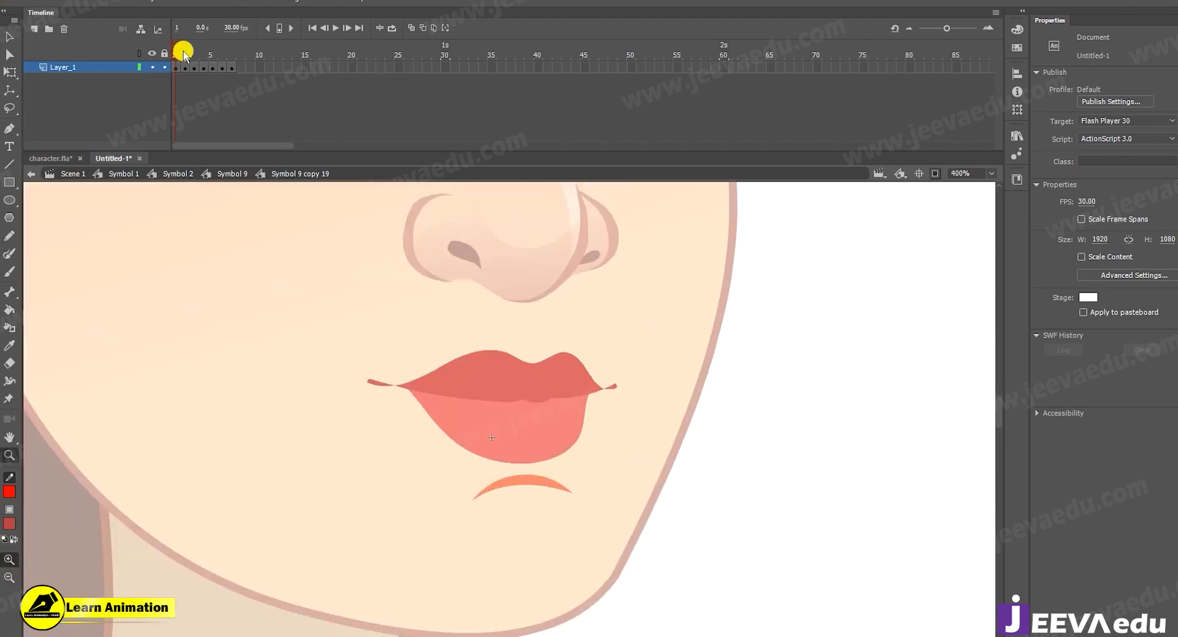
{"action": "left_click", "coordinate": [222, 58]}
{"action": "left_click_drag", "start_coordinate": [222, 58], "coordinate": [197, 60]}
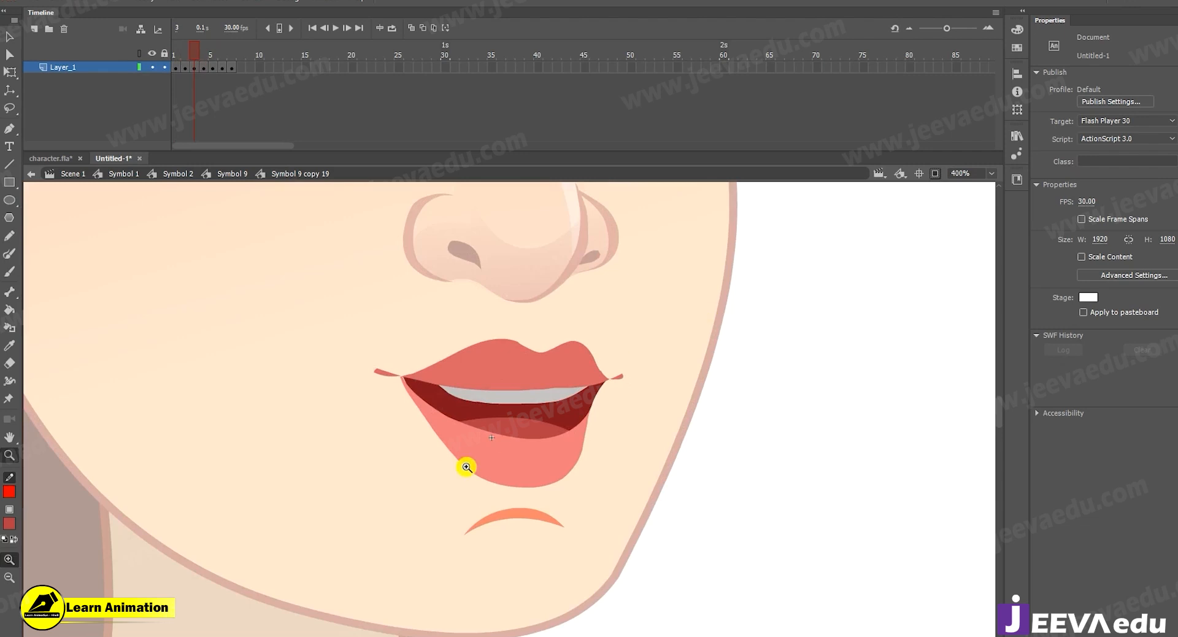
Exit the mouth symbol, select the jaw and the mouth separately to check them, and return to Symbol 2.
{"action": "left_click", "coordinate": [460, 466], "text": "alt"}
{"action": "key", "text": "v"}
{"action": "double_click", "coordinate": [652, 442]}
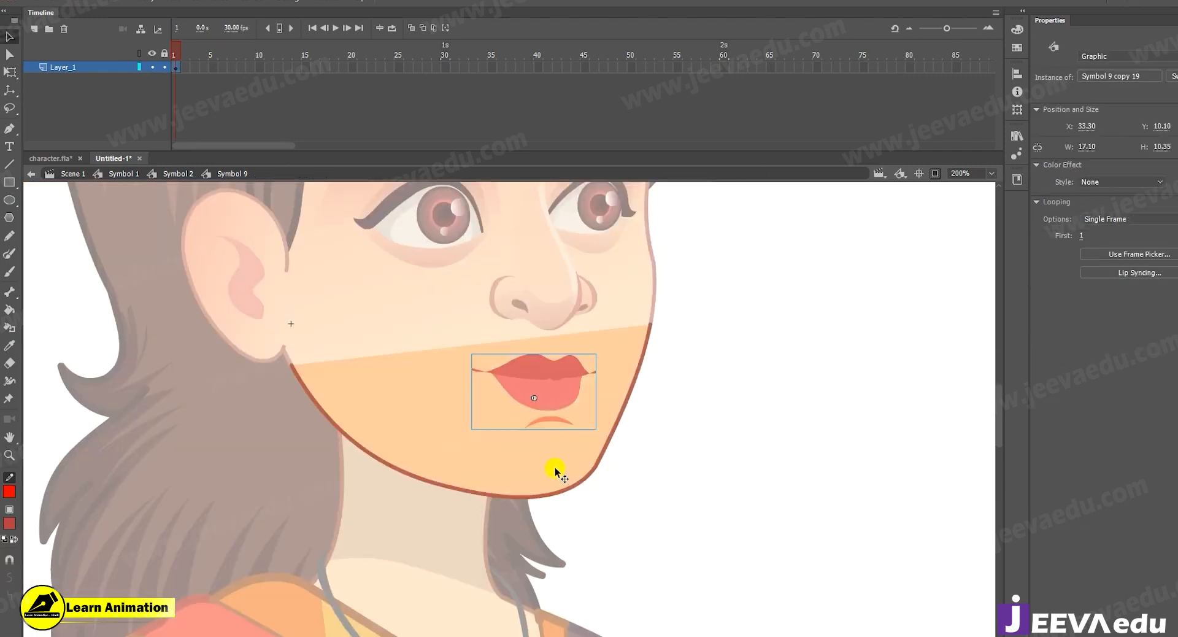
{"action": "left_click", "coordinate": [512, 448]}
{"action": "left_click", "coordinate": [527, 398]}
{"action": "double_click", "coordinate": [466, 529]}
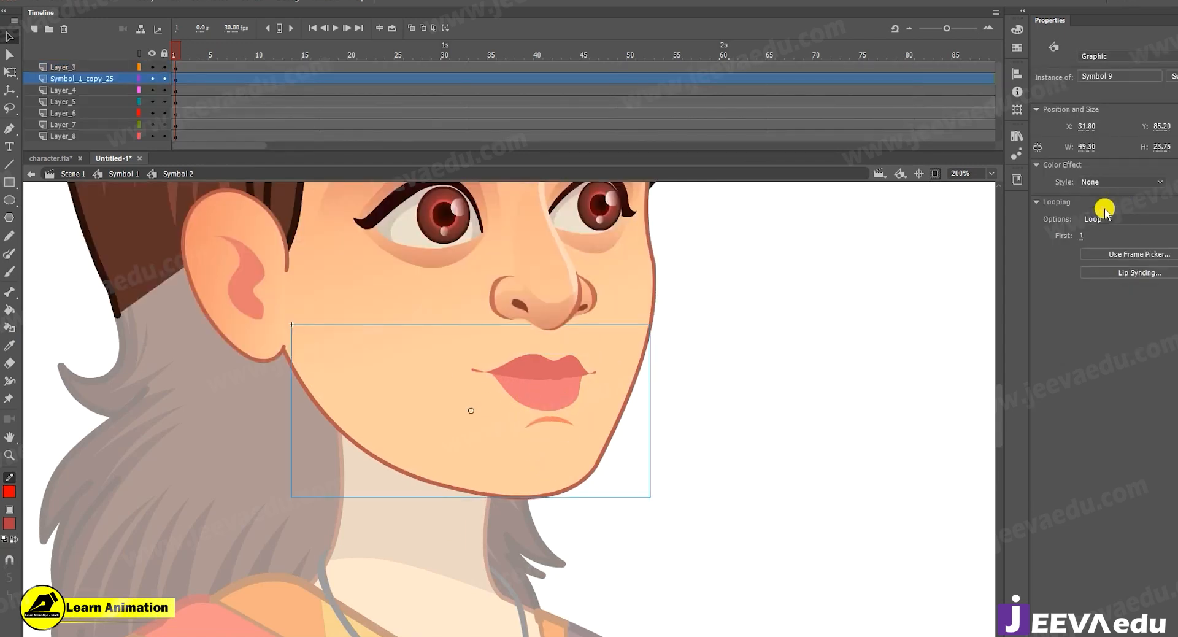
Reopen the jaw-and-mouth symbol, select the jaw group, and add a new layer beneath Layer_1 inside the nested mouth symbol.
{"action": "double_click", "coordinate": [447, 439]}
{"action": "left_click_drag", "start_coordinate": [660, 263], "coordinate": [533, 490]}
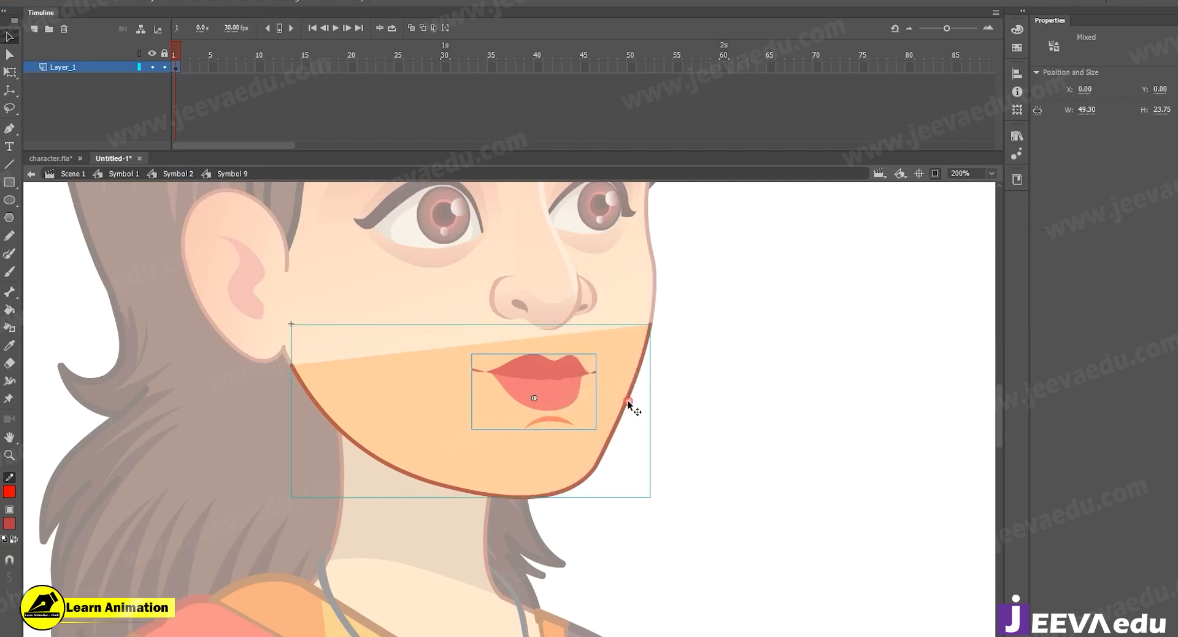
{"action": "left_click", "coordinate": [636, 347]}
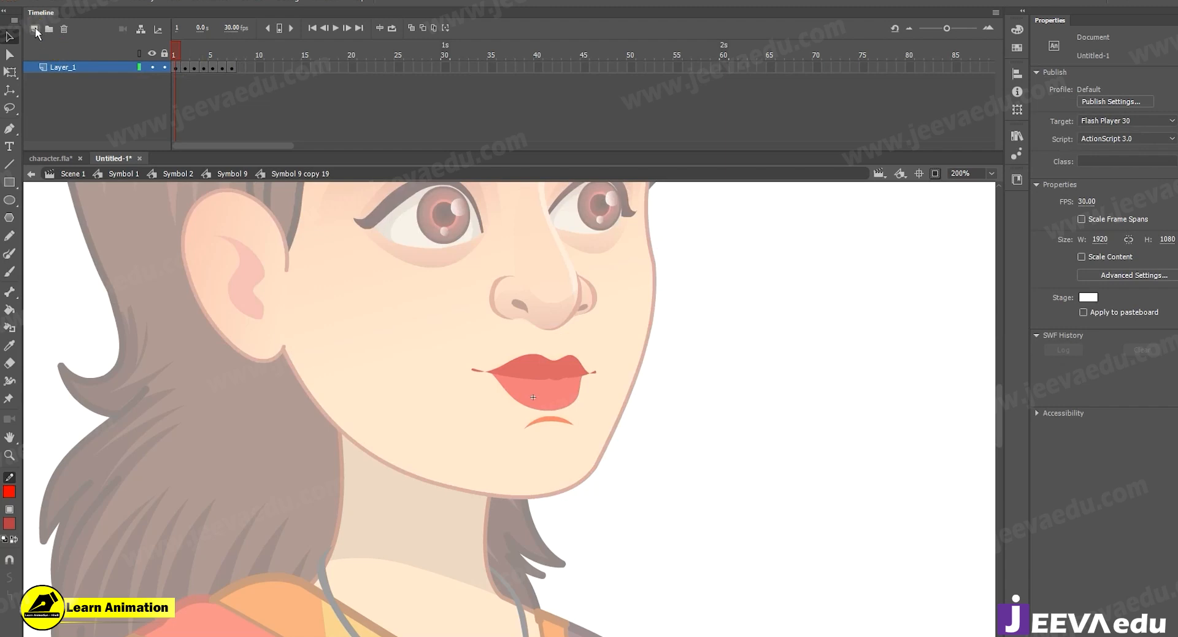
{"action": "left_click", "coordinate": [34, 29]}
{"action": "left_click_drag", "start_coordinate": [94, 69], "coordinate": [104, 98]}
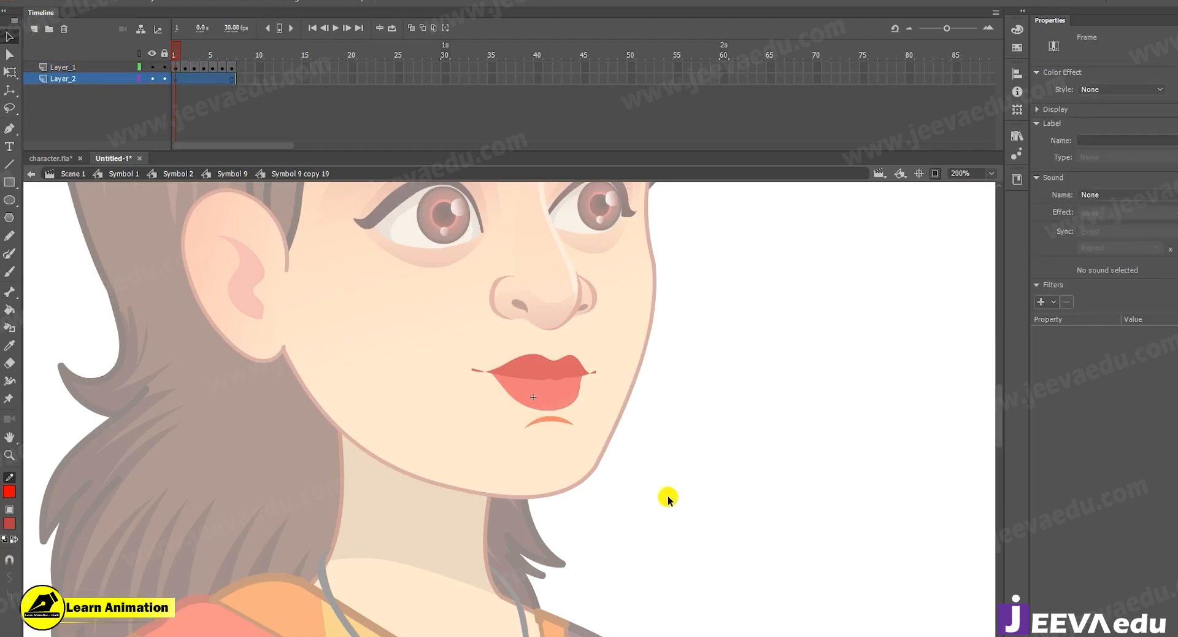
Return to the jaw-and-mouth symbol, try moving the jaw group away from the mouth, and undo the move.
{"action": "double_click", "coordinate": [639, 473]}
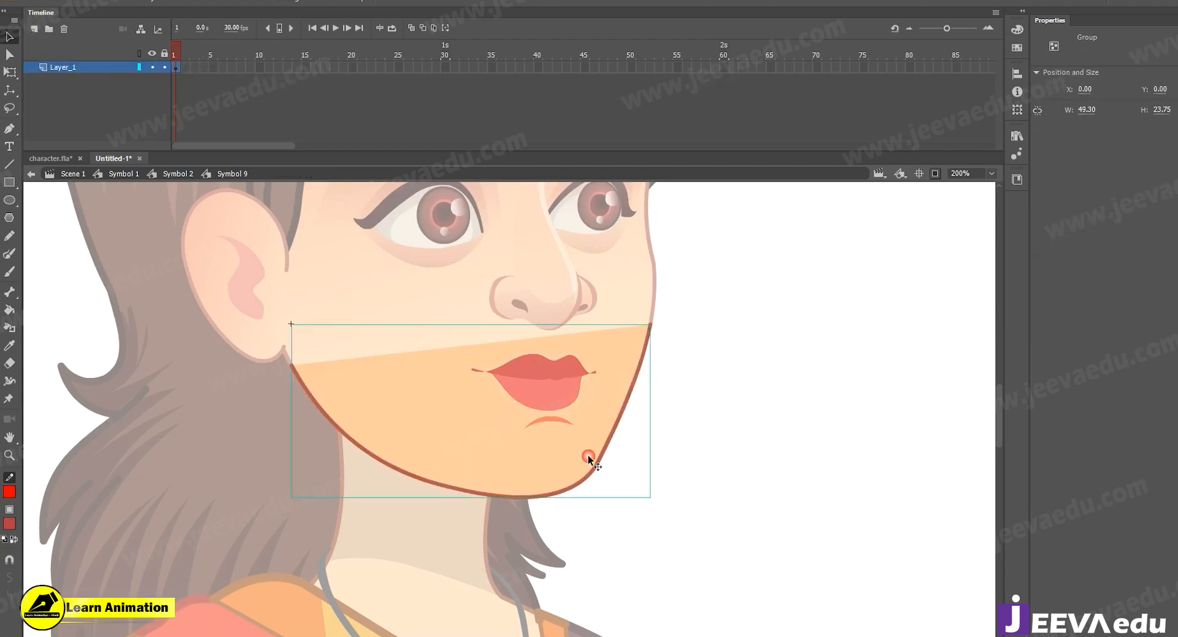
{"action": "left_click", "coordinate": [560, 397]}
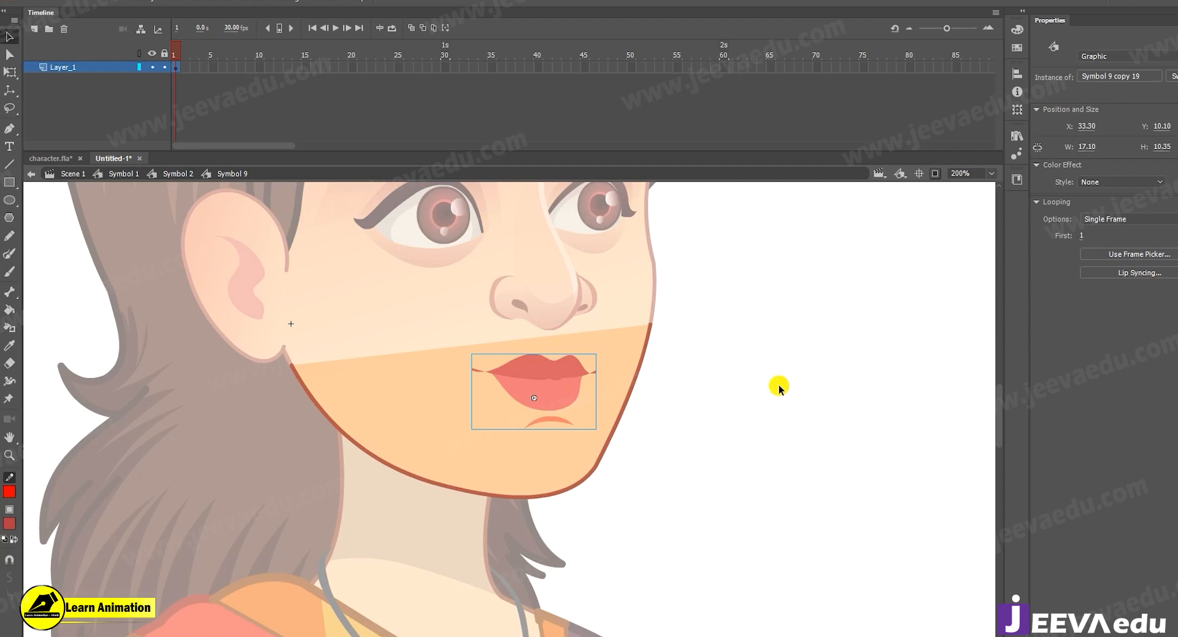
{"action": "left_click", "coordinate": [590, 473]}
{"action": "left_click_drag", "start_coordinate": [617, 430], "coordinate": [646, 440]}
{"action": "key", "text": "ctrl+z"}
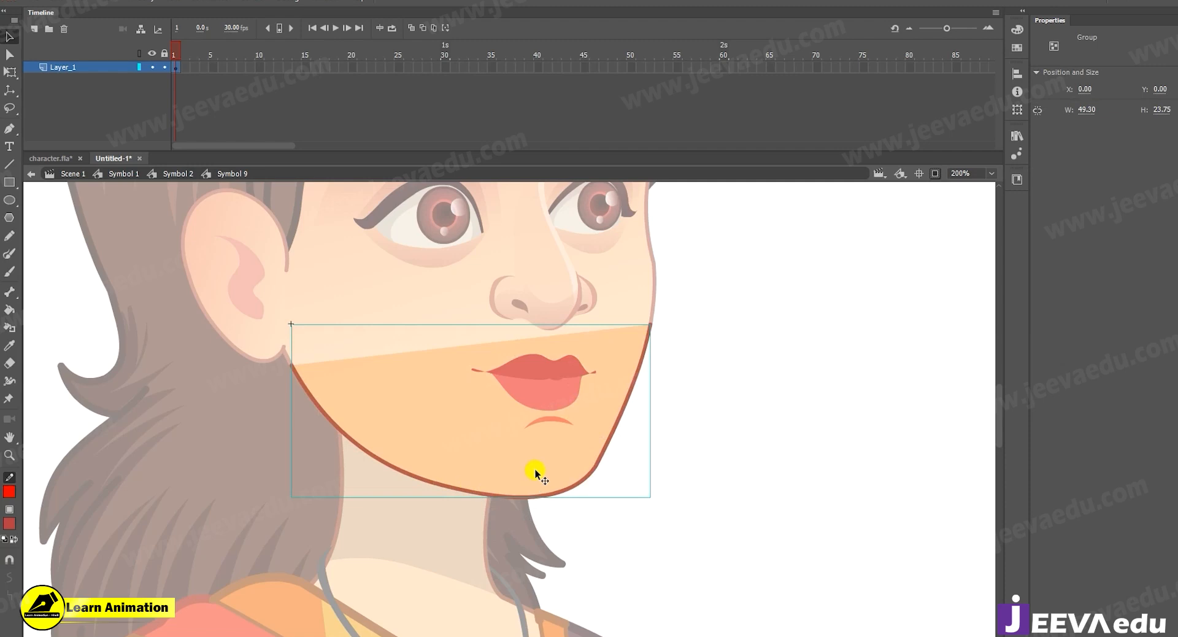
Open the mouth symbol and paste the copied jaw group onto Layer_2's first frame, replacing the undone in-place paste with a centred one.
{"action": "left_click", "coordinate": [542, 396]}
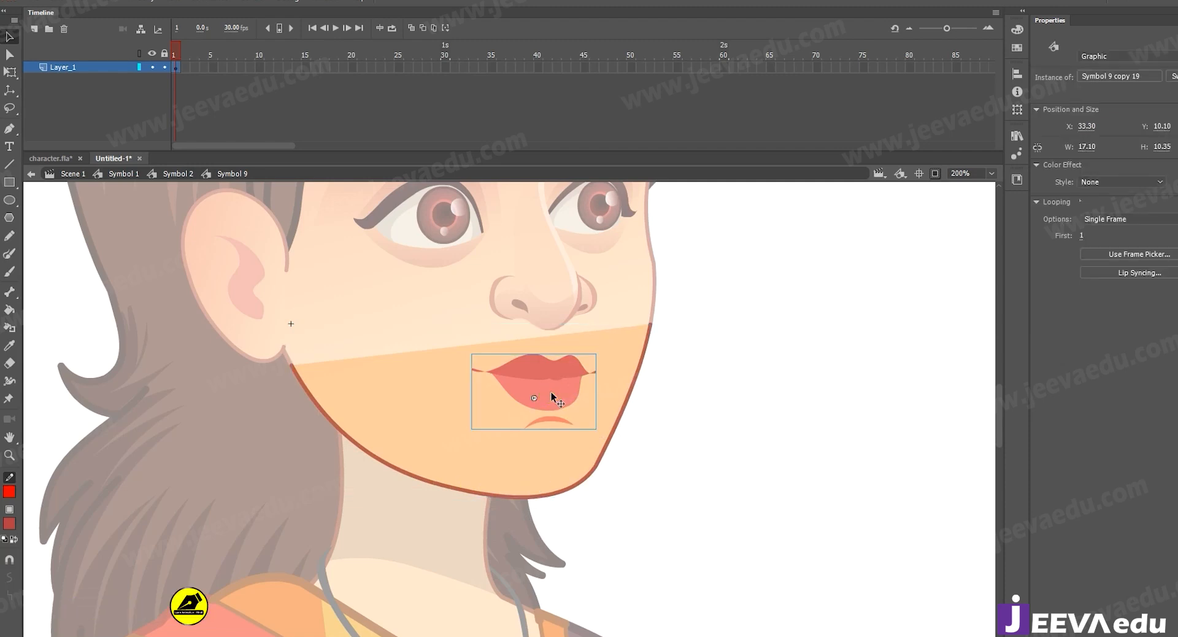
{"action": "double_click", "coordinate": [543, 396]}
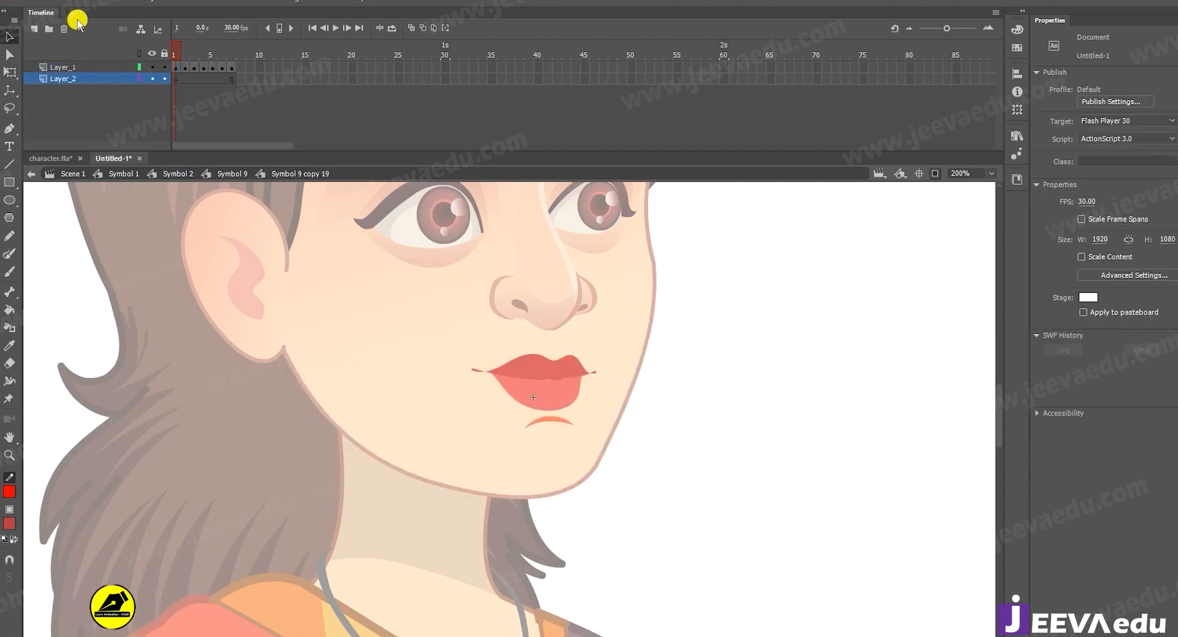
{"action": "left_click", "coordinate": [178, 78]}
{"action": "left_click_drag", "start_coordinate": [955, 29], "coordinate": [951, 28]}
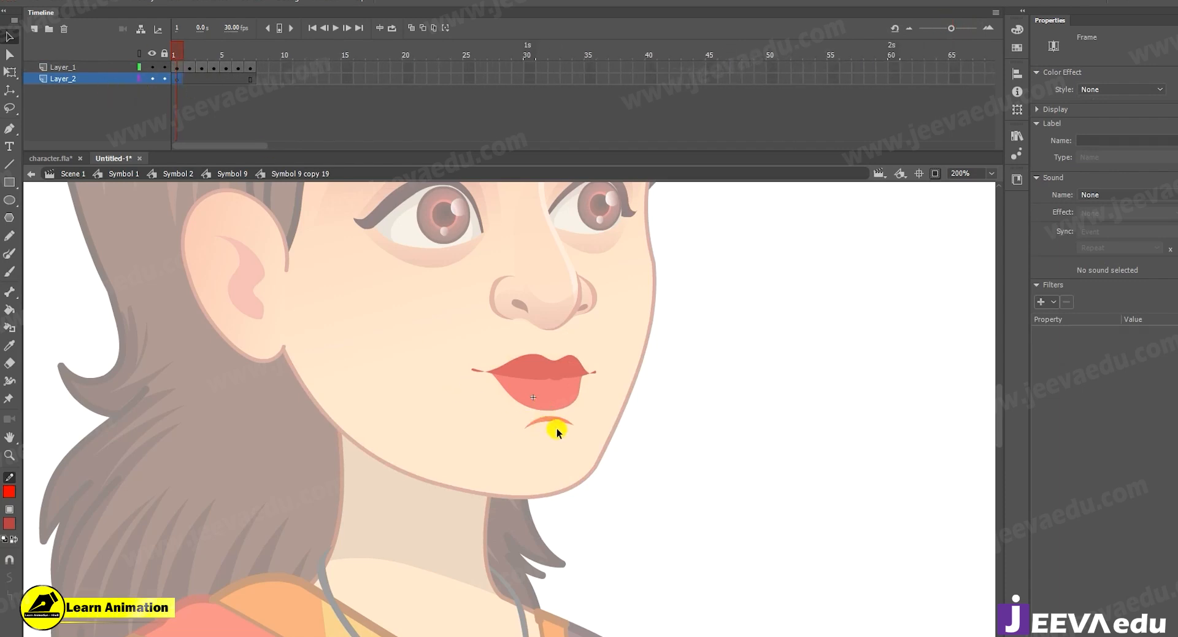
{"action": "right_click", "coordinate": [742, 335]}
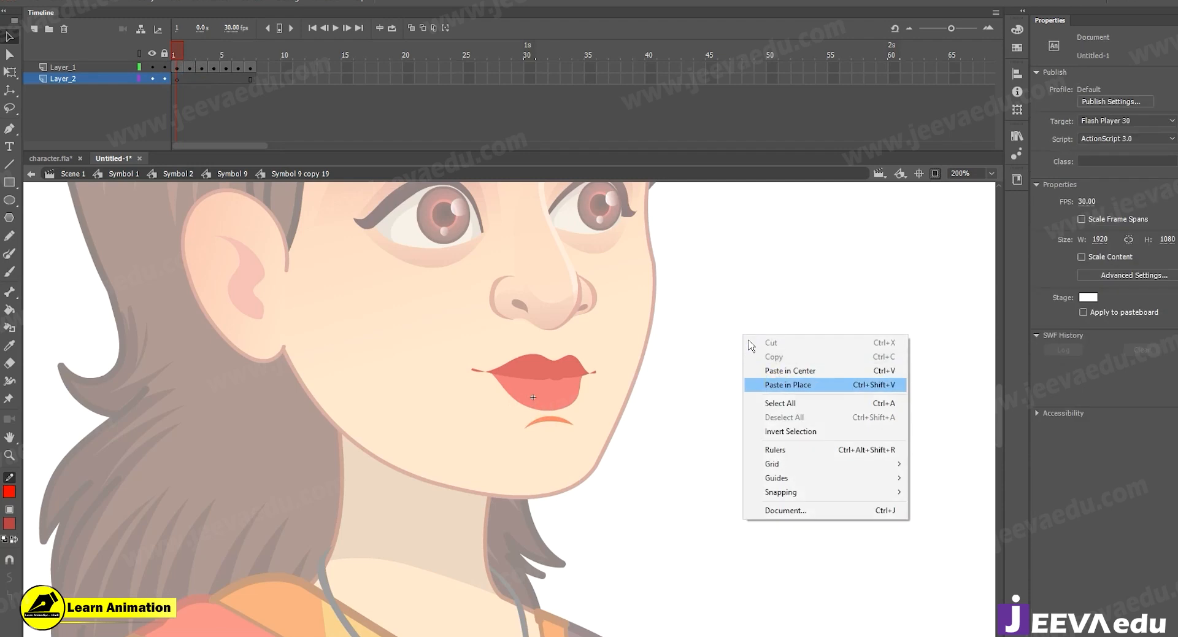
{"action": "left_click", "coordinate": [780, 385]}
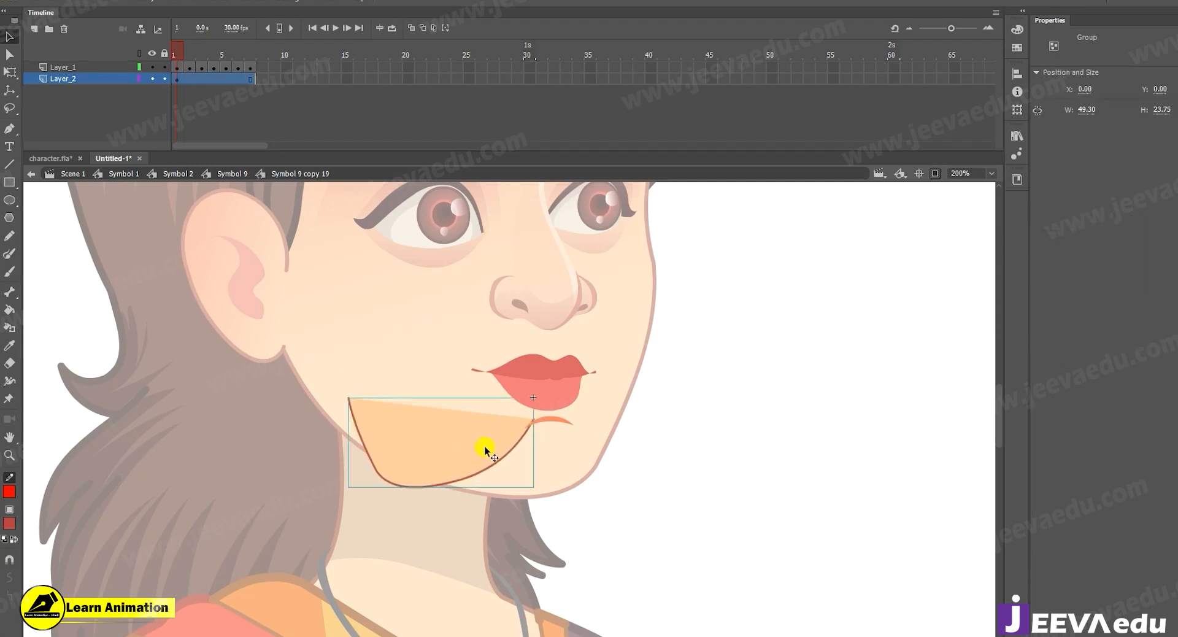
{"action": "key", "text": "ctrl+z"}
{"action": "key", "text": "ctrl+v"}
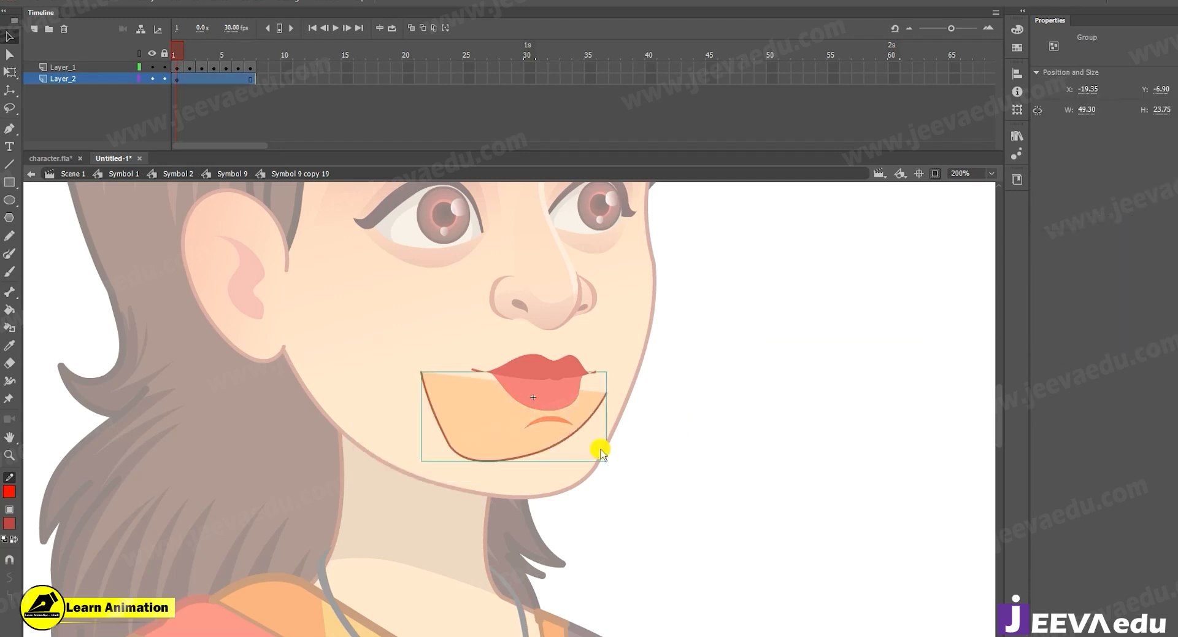
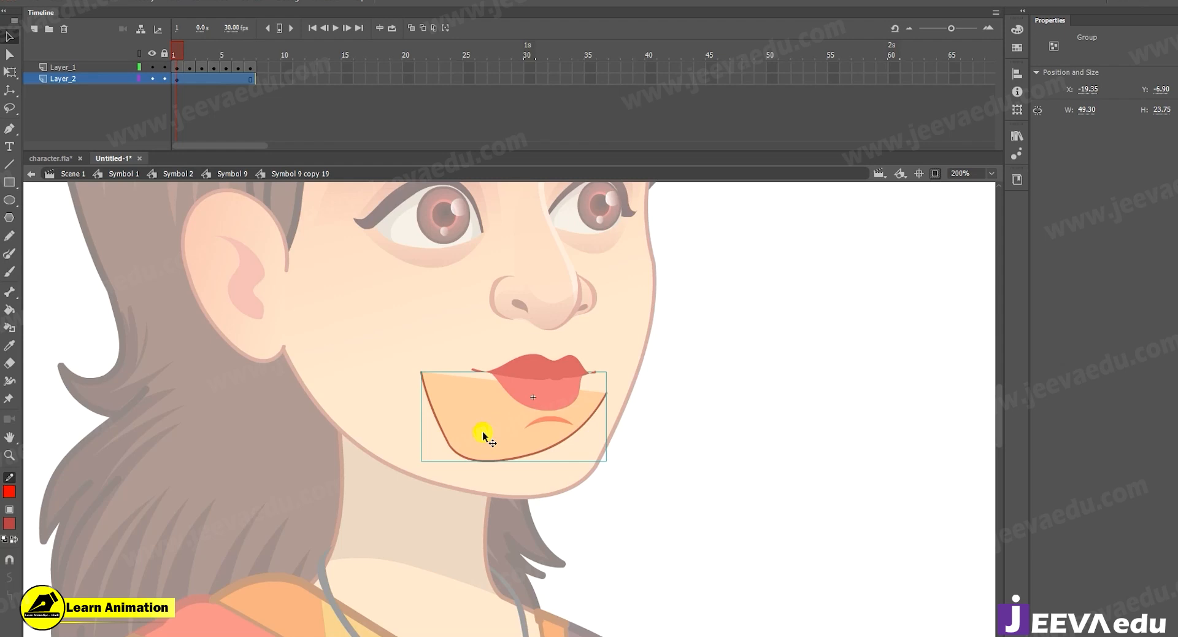
Flip the pasted jaw group horizontally and enlarge it proportionally around its centre to about 79.6 × 38.35.
{"action": "left_click_drag", "start_coordinate": [499, 459], "coordinate": [420, 392]}
{"action": "key", "text": "ctrl+z"}
{"action": "left_click", "coordinate": [141, 2]}
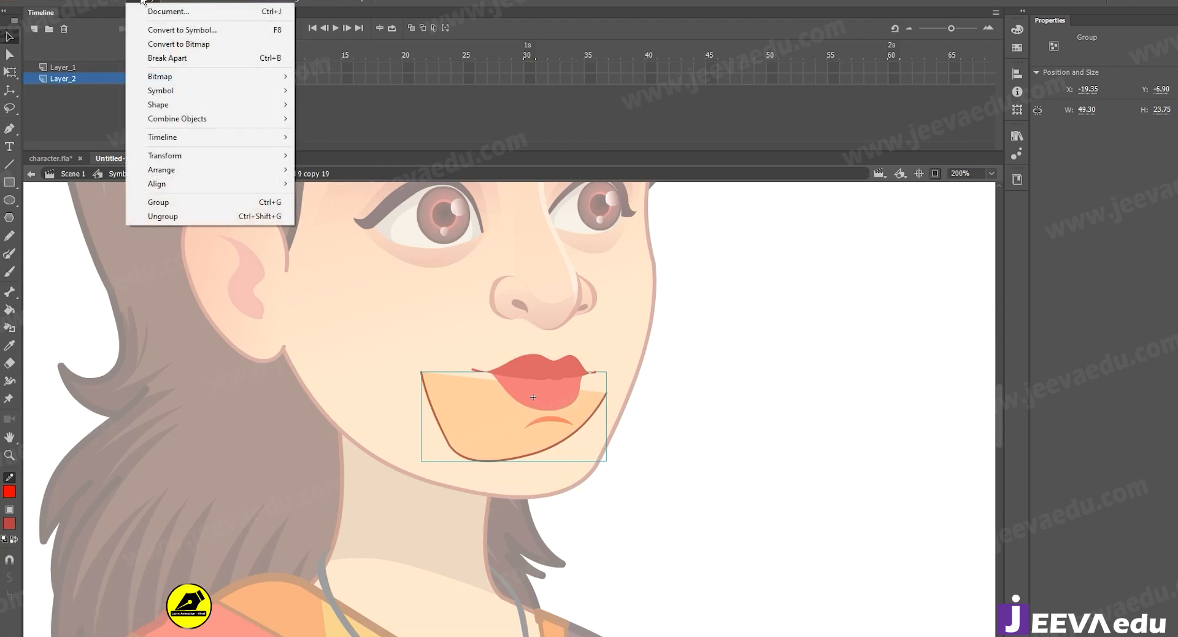
{"action": "mouse_move", "coordinate": [196, 160]}
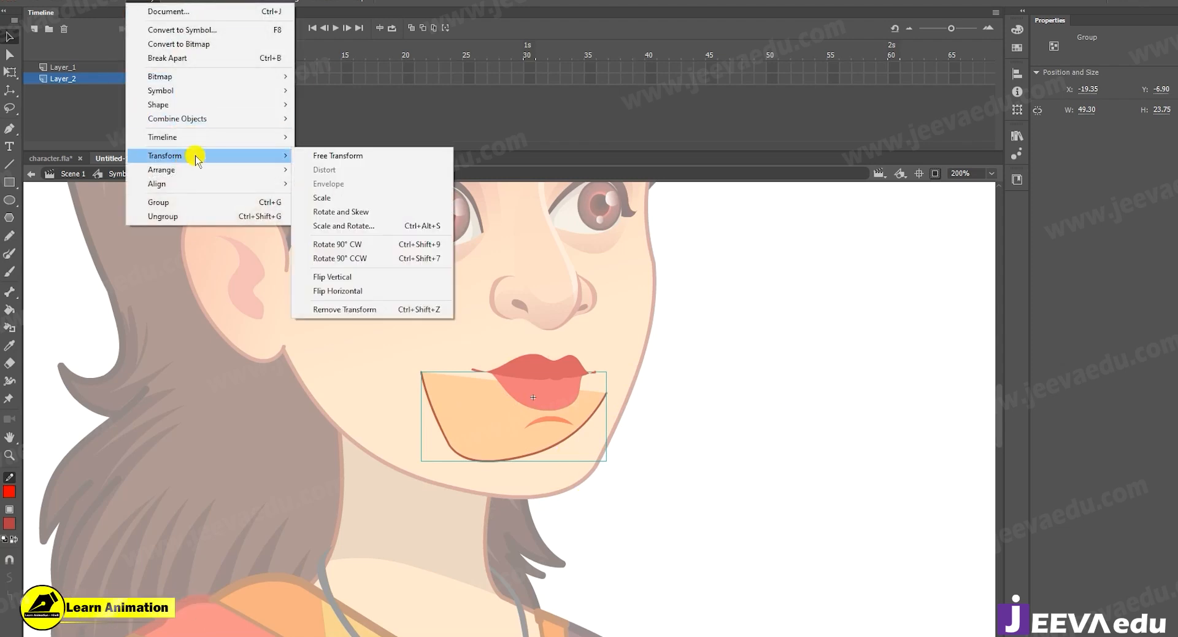
{"action": "left_click", "coordinate": [365, 292]}
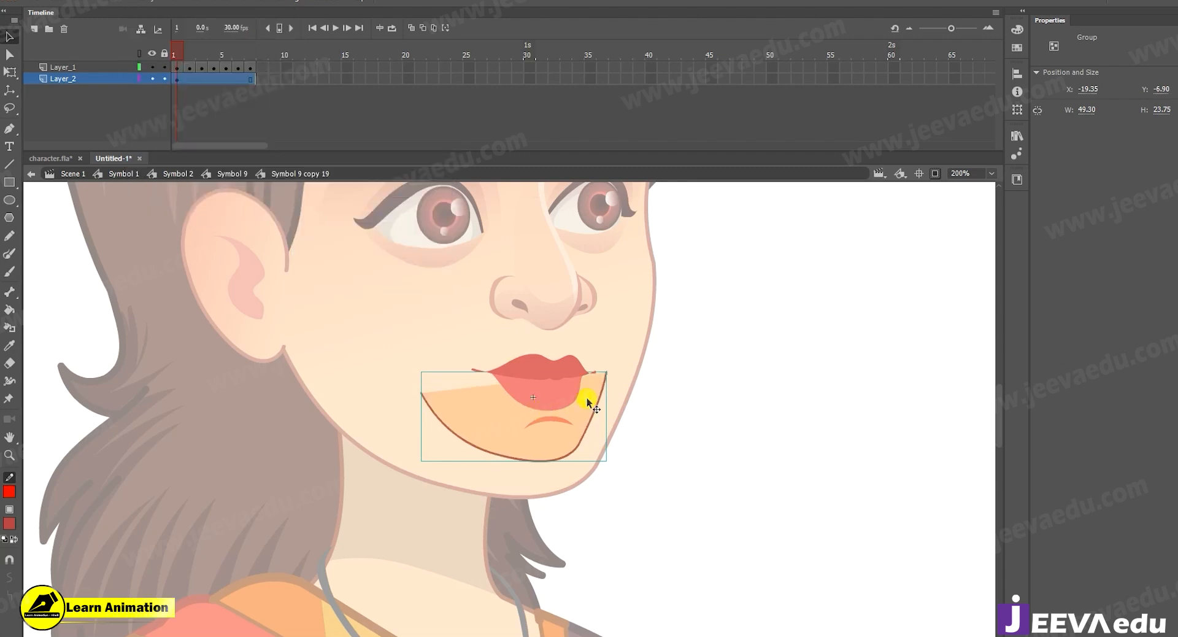
{"action": "key", "text": "q"}
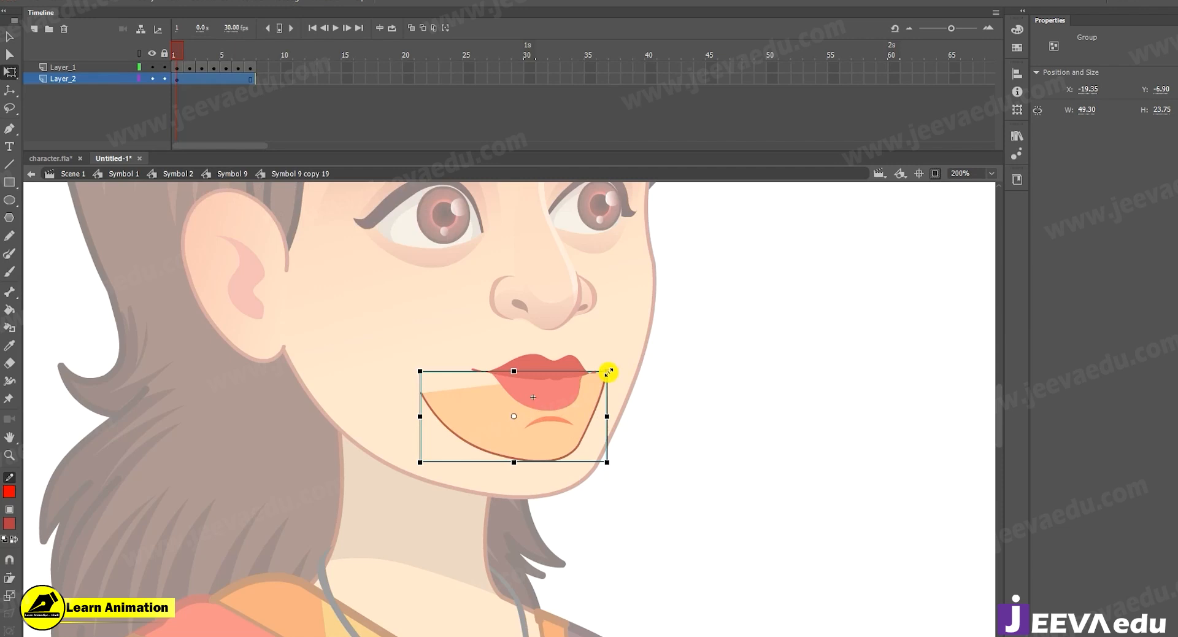
{"action": "left_click_drag", "start_coordinate": [608, 371], "coordinate": [665, 343]}
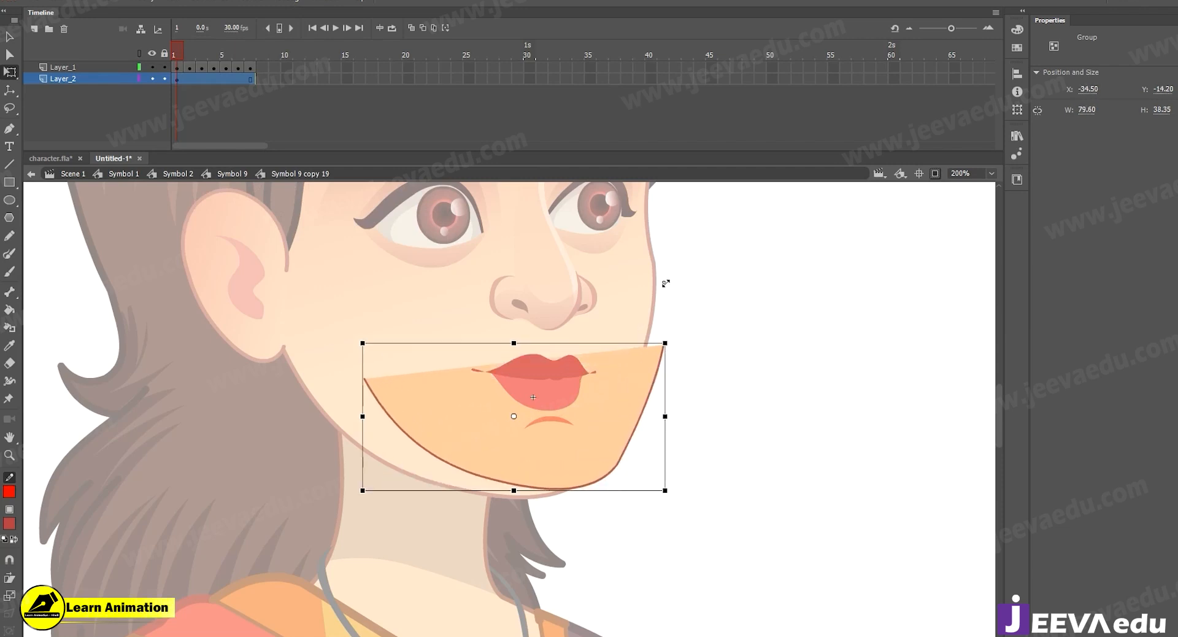
Scale the jaw group by 105% four times in a row.
{"action": "key", "text": "ctrl+alt+s"}
{"action": "type", "text": "16."}
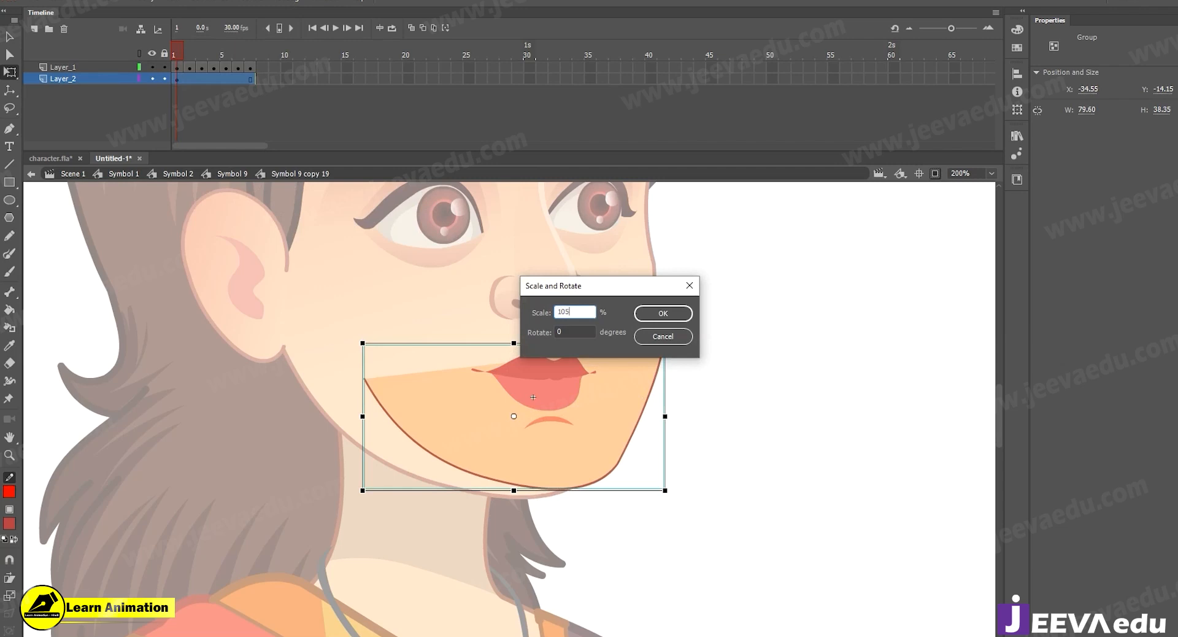
{"action": "type", "text": "05"}
{"action": "key", "text": "Return"}
{"action": "key", "text": "ctrl+alt+s"}
{"action": "key", "text": "Return"}
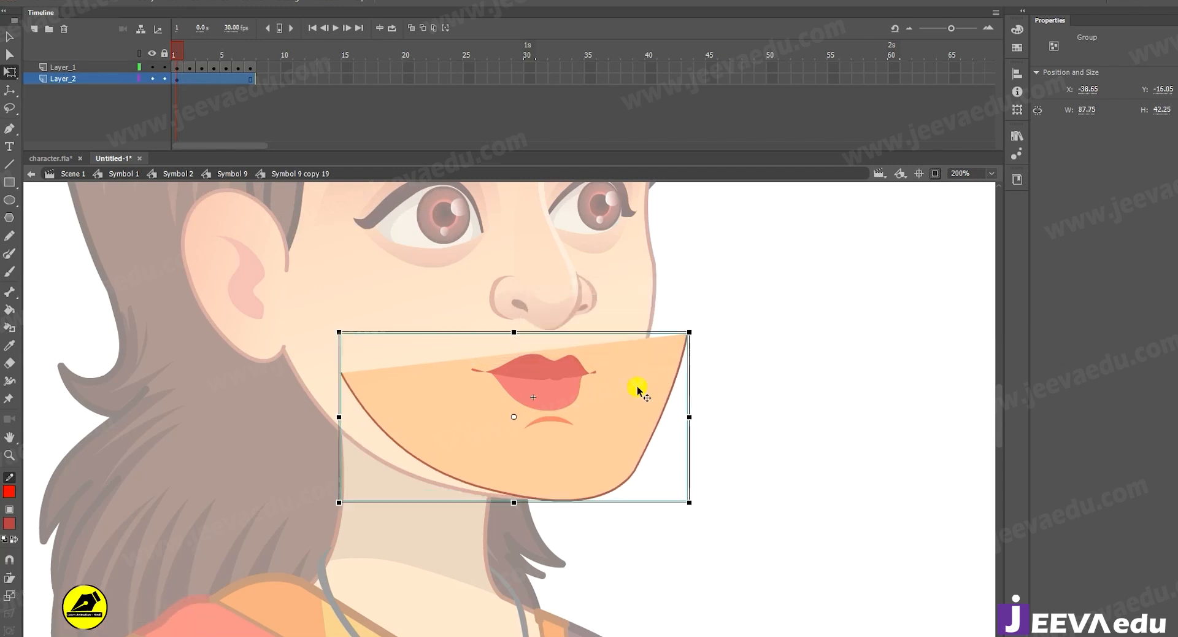
{"action": "key", "text": "ctrl+alt+s"}
{"action": "key", "text": "Return"}
{"action": "key", "text": "ctrl+alt+s"}
{"action": "key", "text": "Return"}
Move the jaw group onto the lower face so its edges meet the face outline, at about X -31.5, Y -19.65.
{"action": "key", "text": "v"}
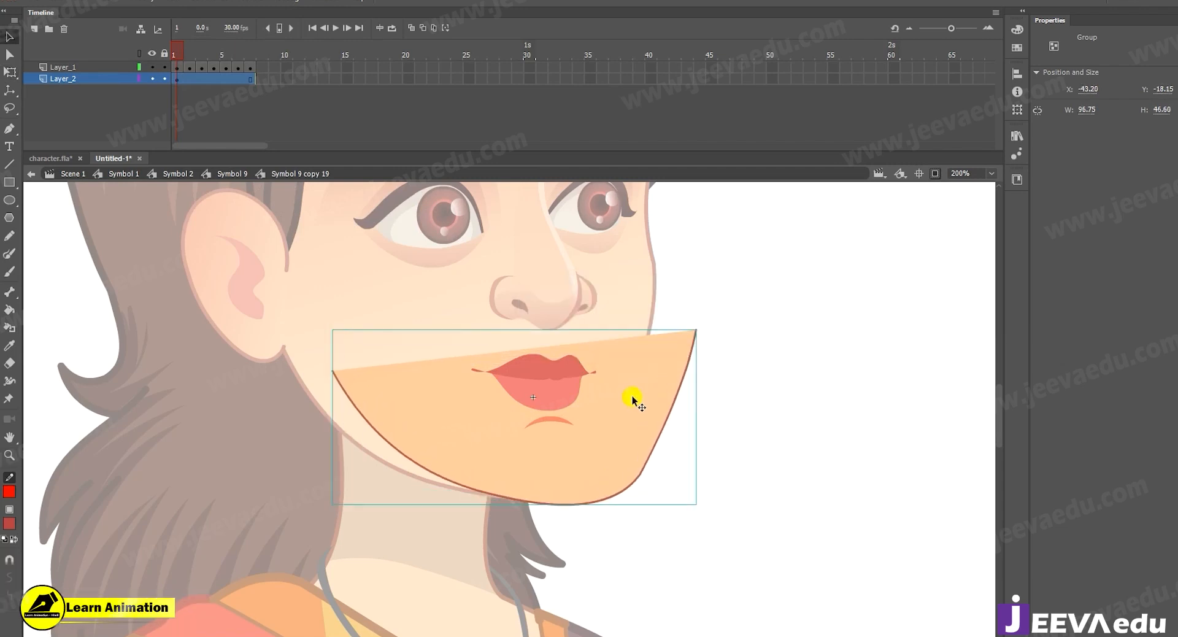
{"action": "left_click_drag", "start_coordinate": [632, 399], "coordinate": [599, 398]}
{"action": "key", "text": "z"}
{"action": "left_click", "coordinate": [549, 380]}
{"action": "left_click", "coordinate": [427, 449], "text": "alt"}
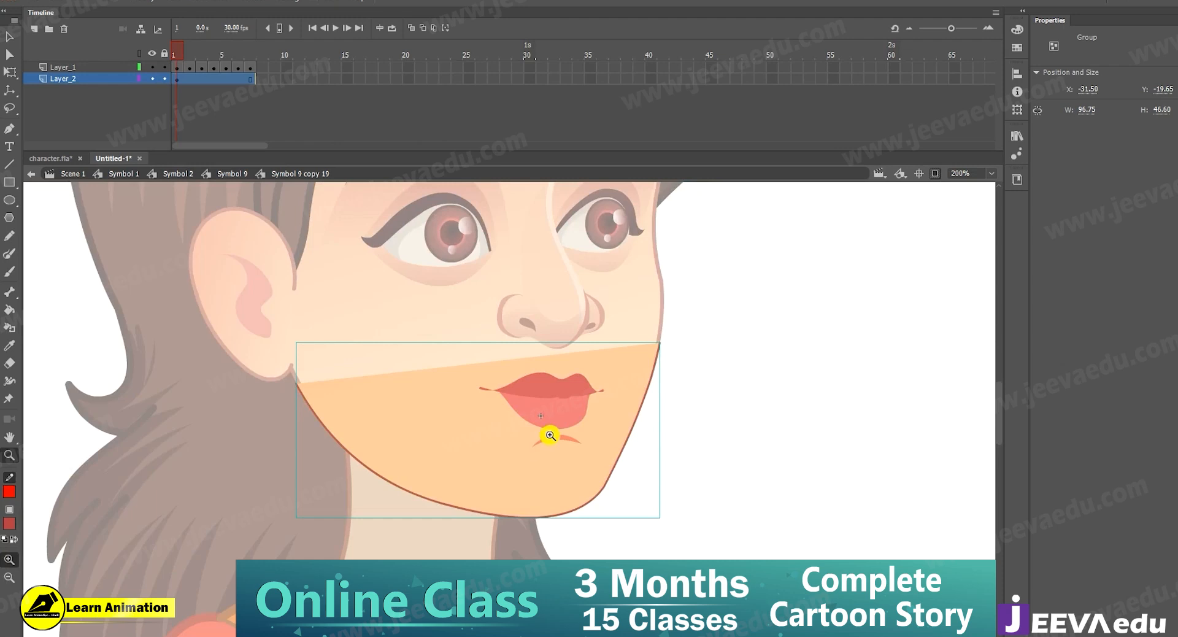
{"action": "left_click", "coordinate": [638, 376]}
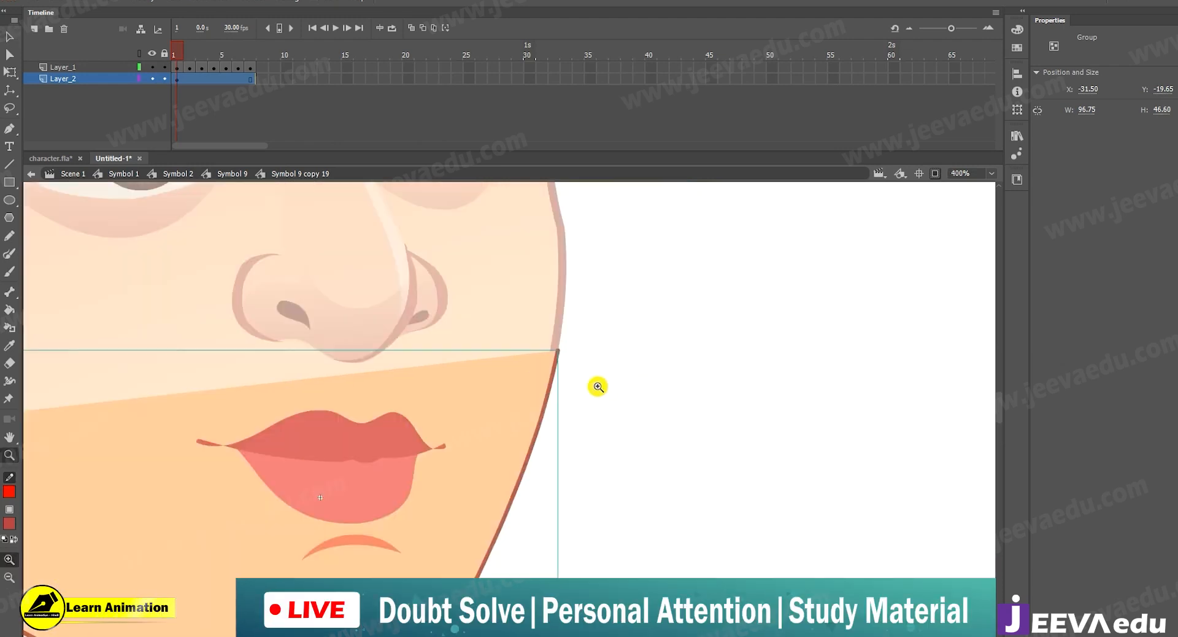
{"action": "left_click", "coordinate": [599, 386]}
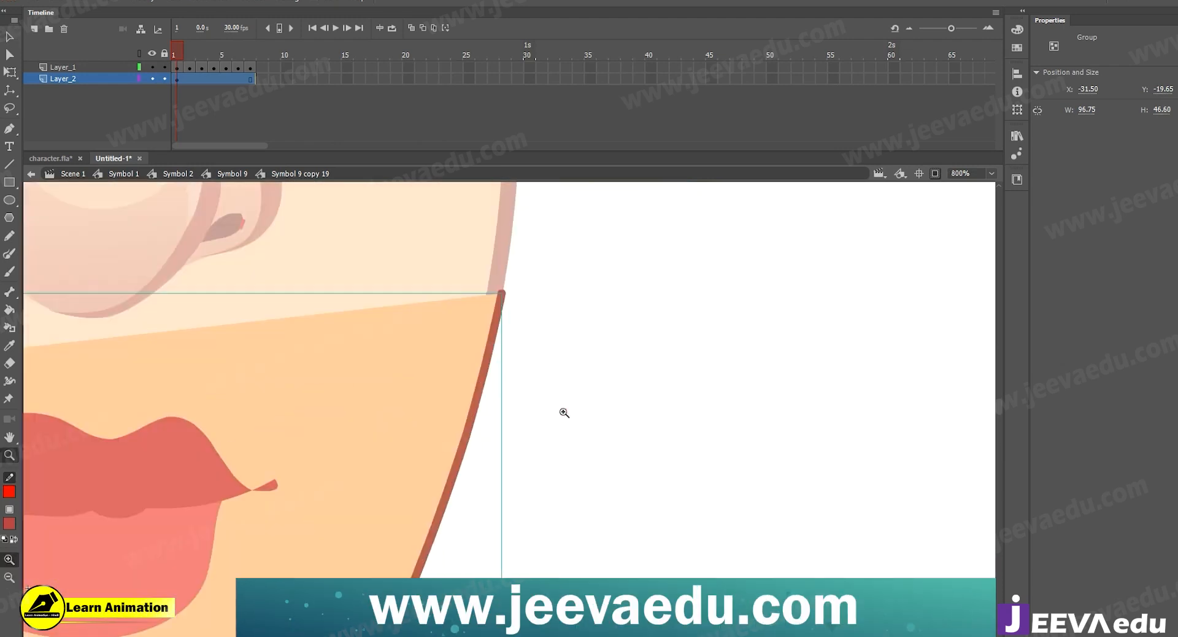
{"action": "left_click", "coordinate": [453, 432], "text": "alt"}
{"action": "left_click", "coordinate": [453, 431], "text": "alt"}
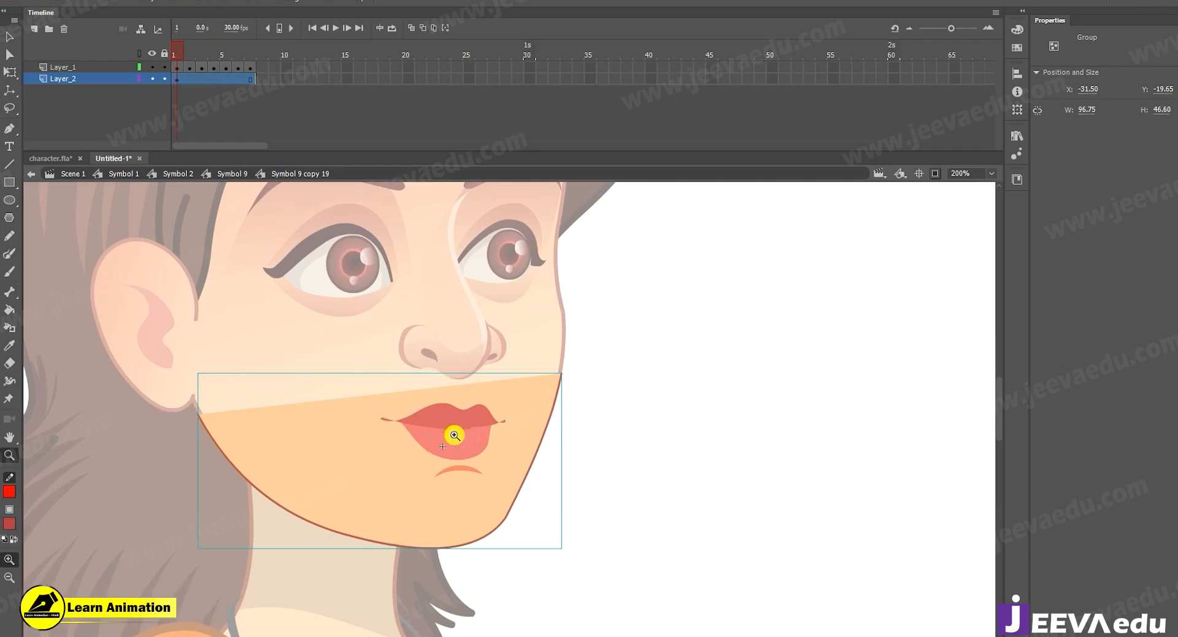
Break apart the jaw group into an editable shape on Layer_2.
{"action": "key", "text": "v"}
{"action": "left_click", "coordinate": [460, 433]}
{"action": "left_click", "coordinate": [530, 399]}
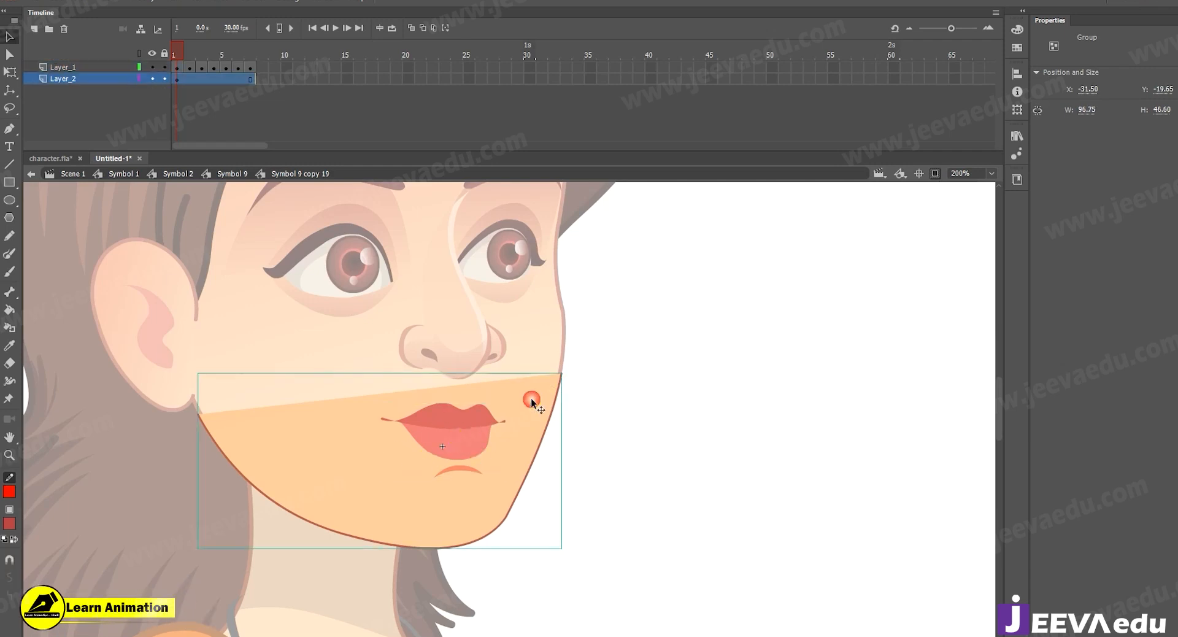
{"action": "key", "text": "z"}
{"action": "left_click", "coordinate": [523, 400]}
{"action": "key", "text": "v"}
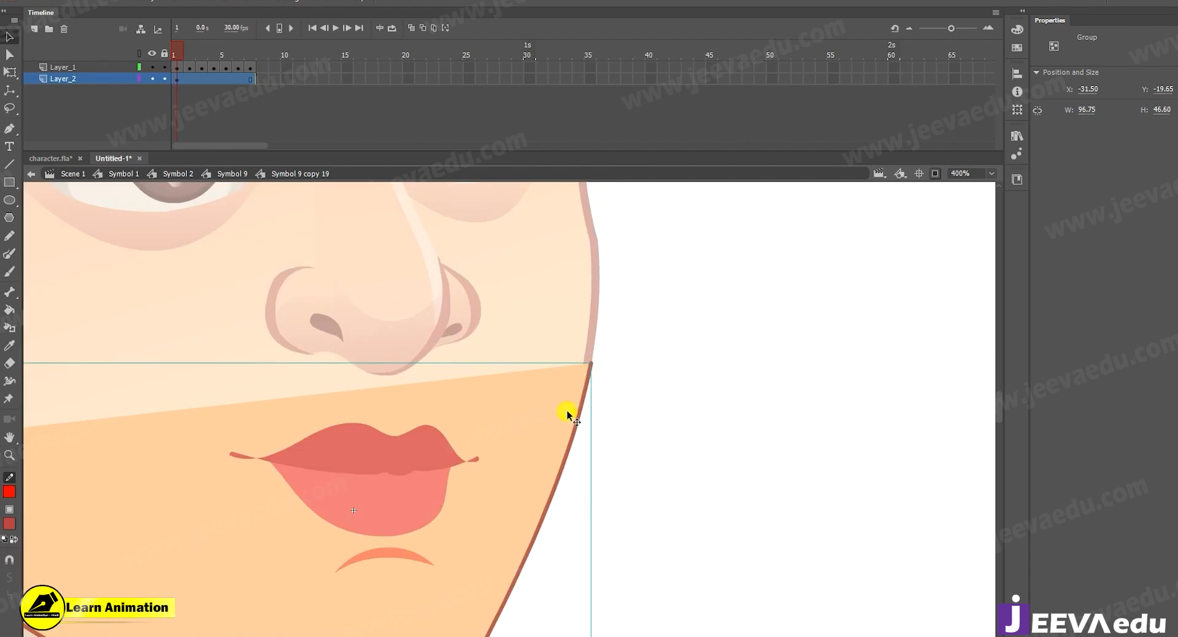
{"action": "key", "text": "ctrl+b"}
Set the jaw outline's stroke size to 1.25 to match the thickness of the face outline.
{"action": "key", "text": "z"}
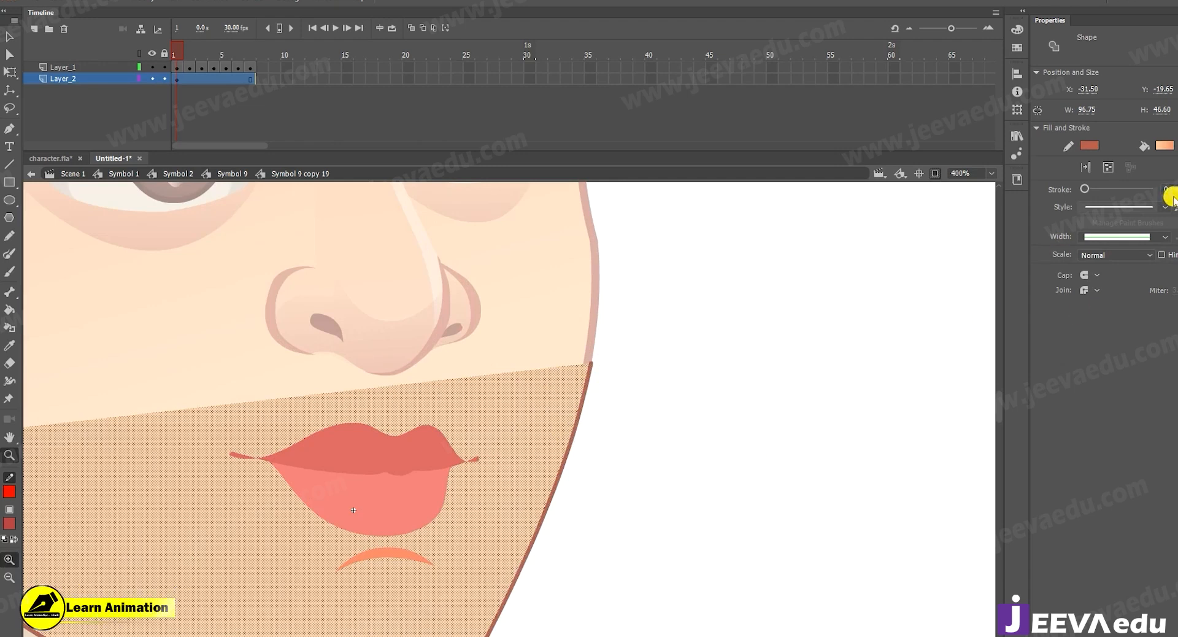
{"action": "left_click", "coordinate": [580, 412]}
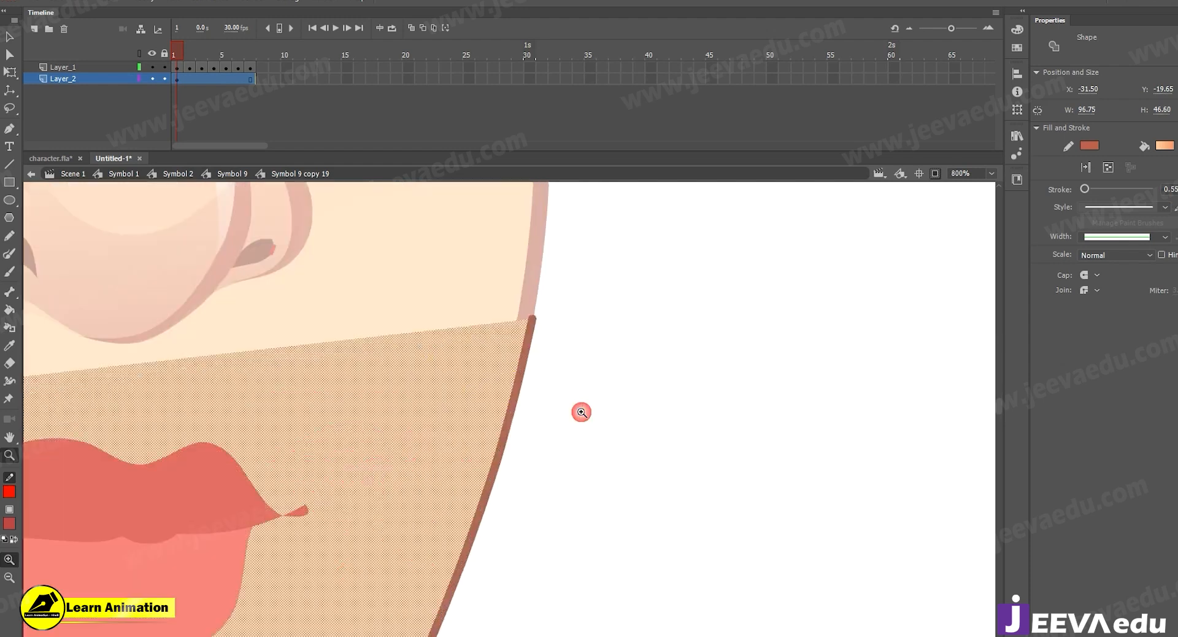
{"action": "left_click", "coordinate": [528, 388], "text": "alt"}
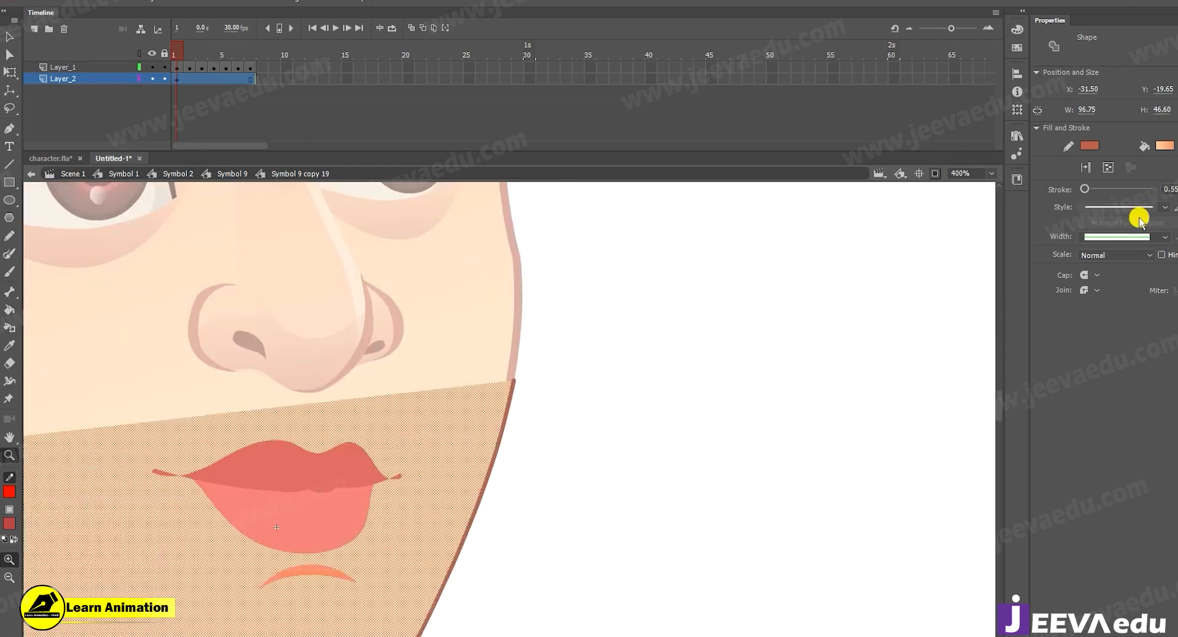
{"action": "type", "text": "2"}
{"action": "key", "text": "Return"}
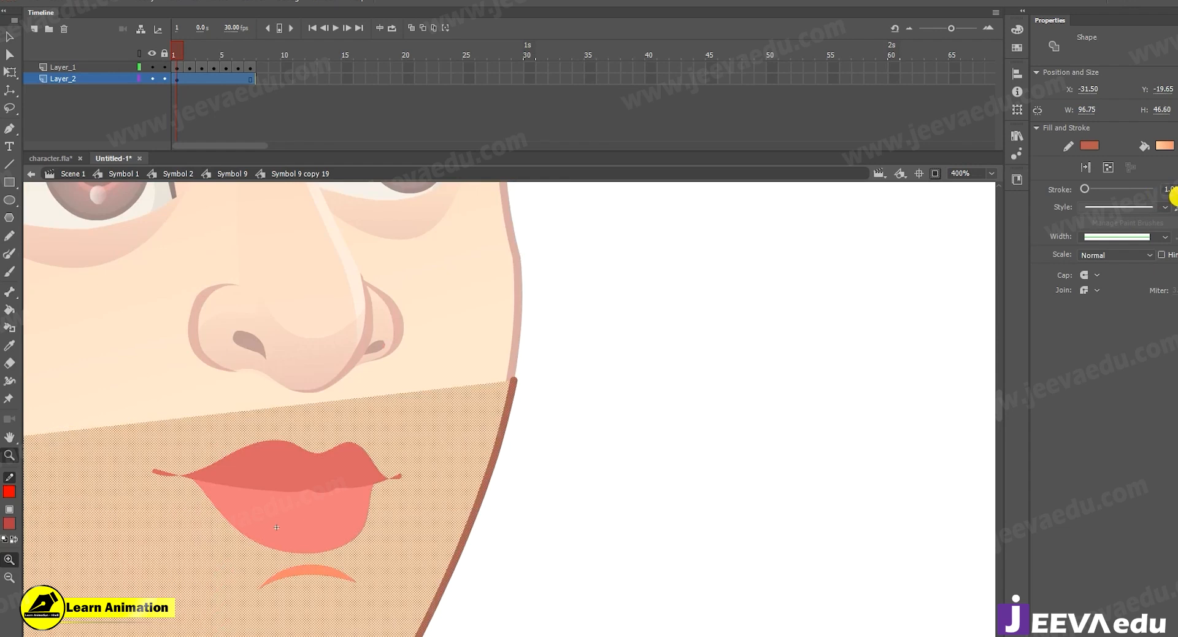
{"action": "type", "text": "1.25"}
{"action": "key", "text": "Return"}
Compare the jaw outline's thickness and end points with the face outline at the cheek and beside the earlobe.
{"action": "left_click", "coordinate": [565, 390]}
{"action": "key", "text": "v"}
{"action": "left_click", "coordinate": [414, 391]}
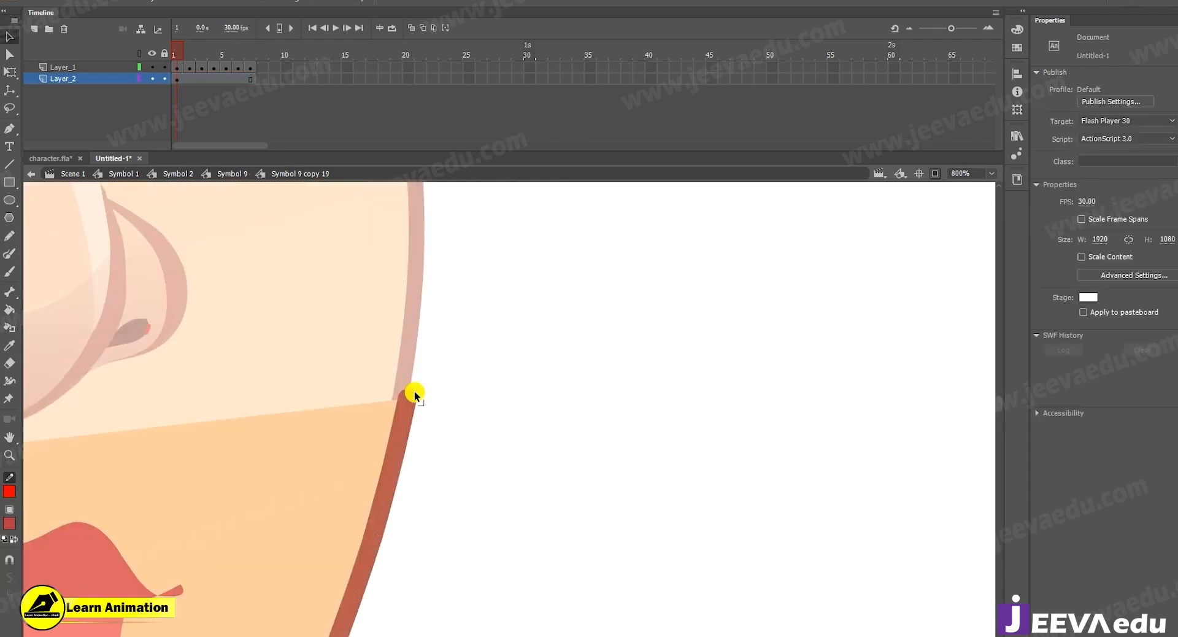
{"action": "key", "text": "z"}
{"action": "left_click", "coordinate": [382, 453], "text": "alt"}
{"action": "left_click", "coordinate": [386, 453], "text": "alt"}
{"action": "left_click", "coordinate": [448, 452], "text": "alt"}
{"action": "left_click", "coordinate": [399, 422]}
{"action": "left_click", "coordinate": [451, 389]}
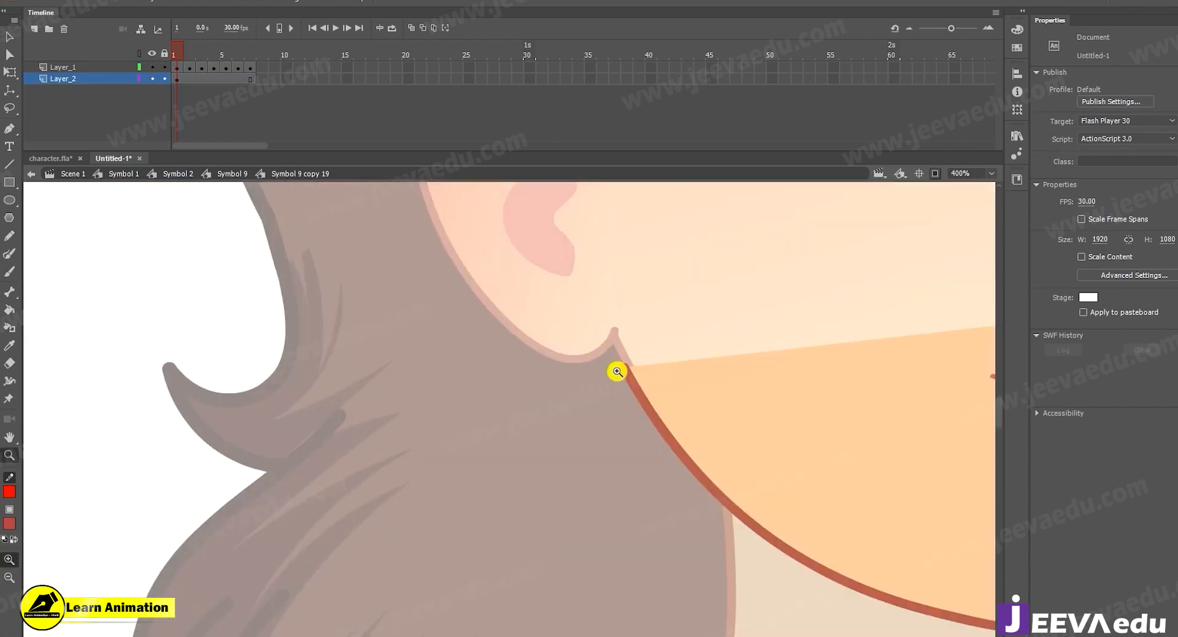
{"action": "left_click", "coordinate": [728, 408], "text": "alt"}
{"action": "left_click", "coordinate": [739, 423], "text": "alt"}
{"action": "left_click", "coordinate": [507, 394]}
{"action": "left_click", "coordinate": [509, 395]}
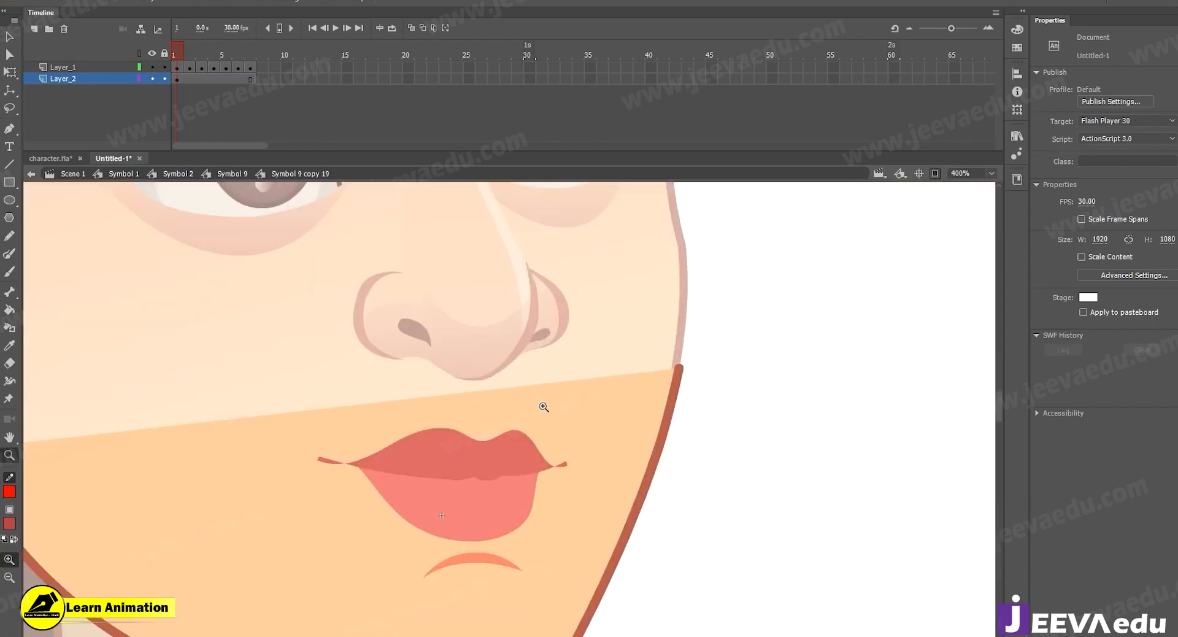
{"action": "left_click", "coordinate": [541, 399]}
{"action": "left_click", "coordinate": [546, 503], "text": "alt"}
{"action": "left_click", "coordinate": [543, 498], "text": "alt"}
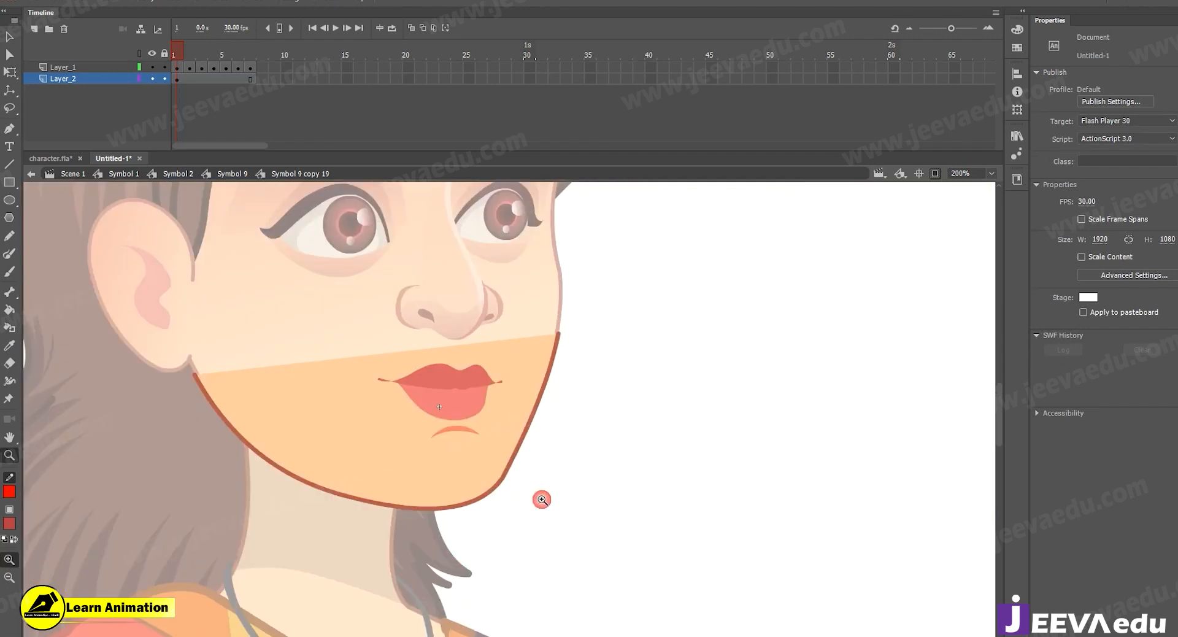
Select the whole jaw shape with its outline and scale it to 99%.
{"action": "left_click", "coordinate": [454, 474], "text": "ctrl"}
{"action": "left_click", "coordinate": [517, 367]}
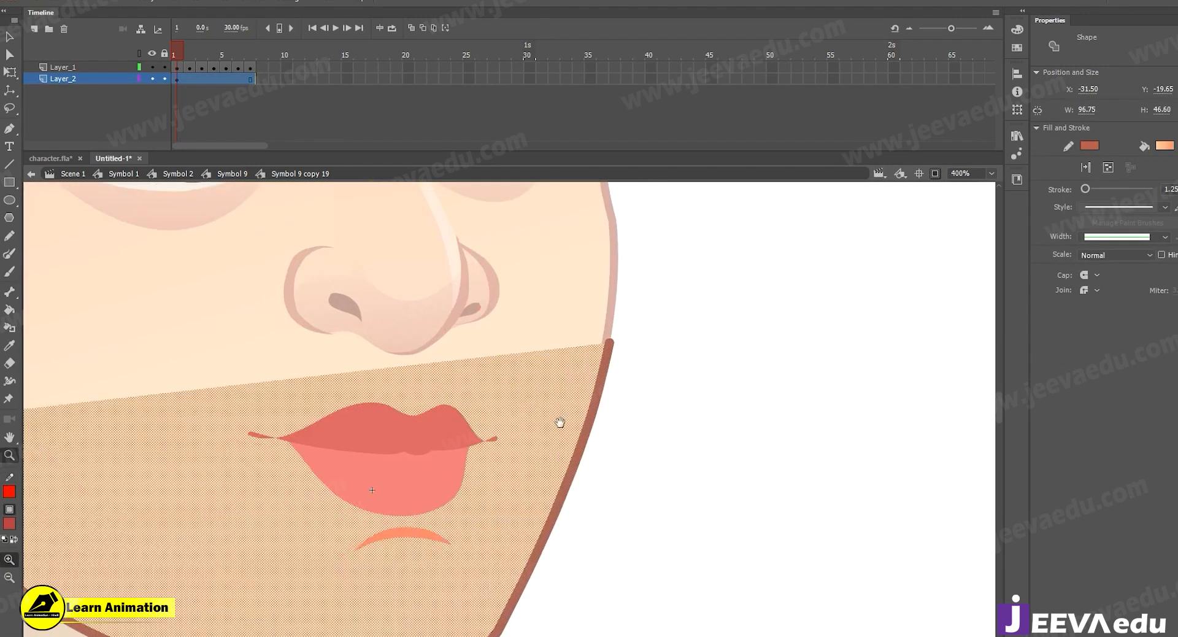
{"action": "key", "text": "ctrl+alt+s"}
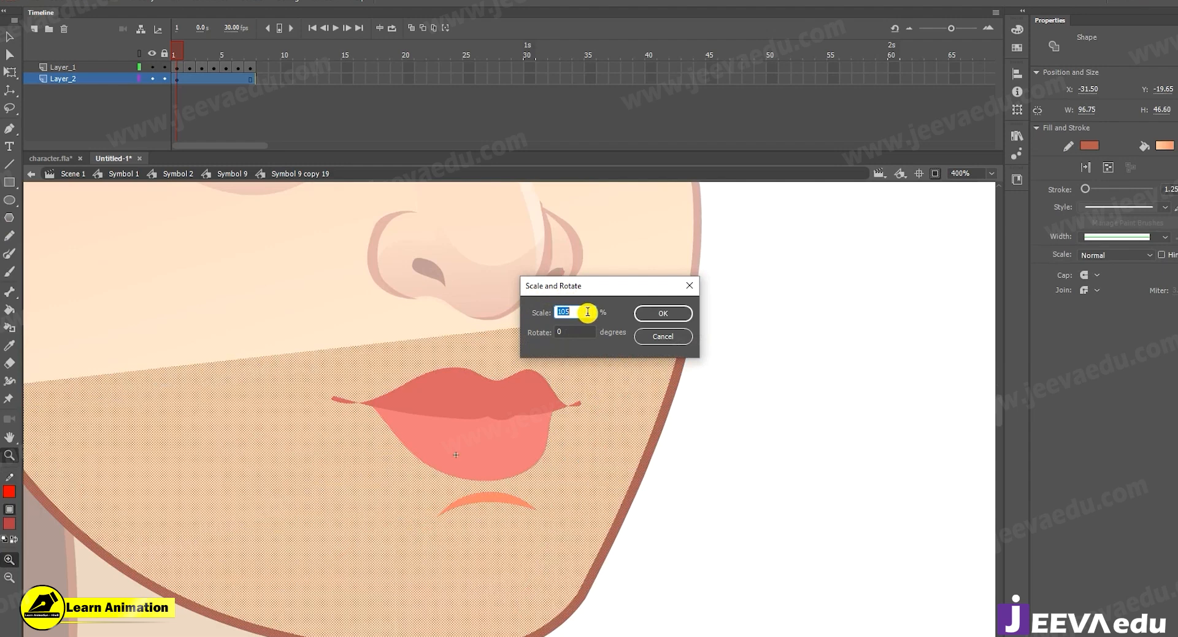
{"action": "type", "text": "99"}
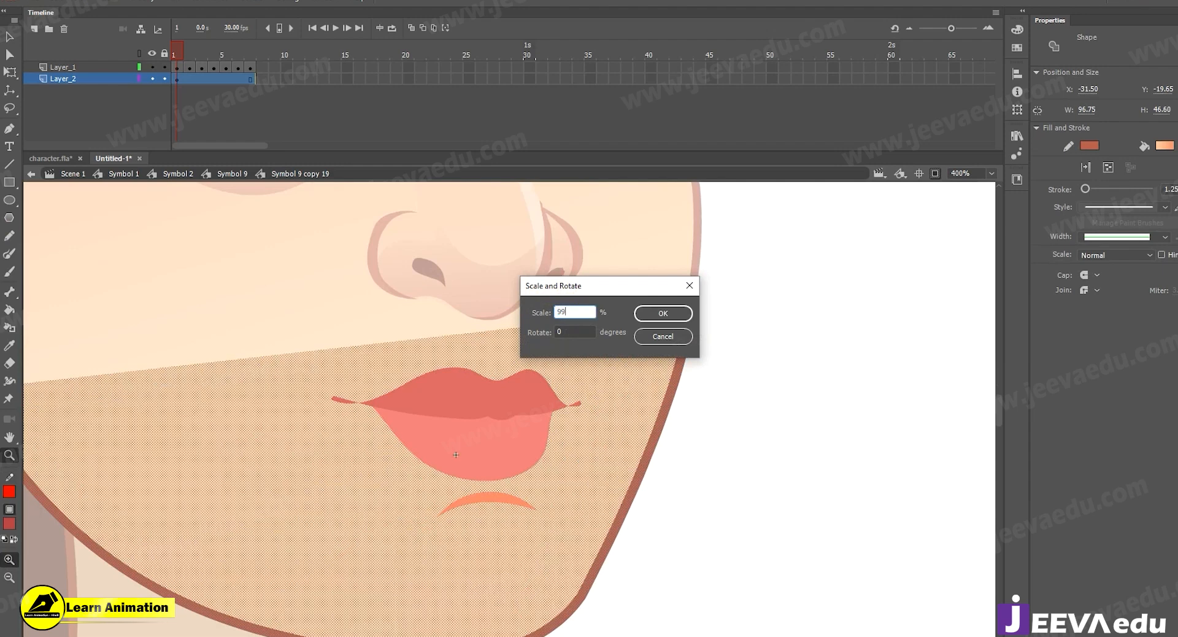
{"action": "key", "text": "Return"}
Pull the jaw outline's end point beside the earlobe slightly inward to line up with the face outline.
{"action": "left_click", "coordinate": [681, 331]}
{"action": "key", "text": "v"}
{"action": "left_click", "coordinate": [592, 358]}
{"action": "key", "text": "ctrl+="}
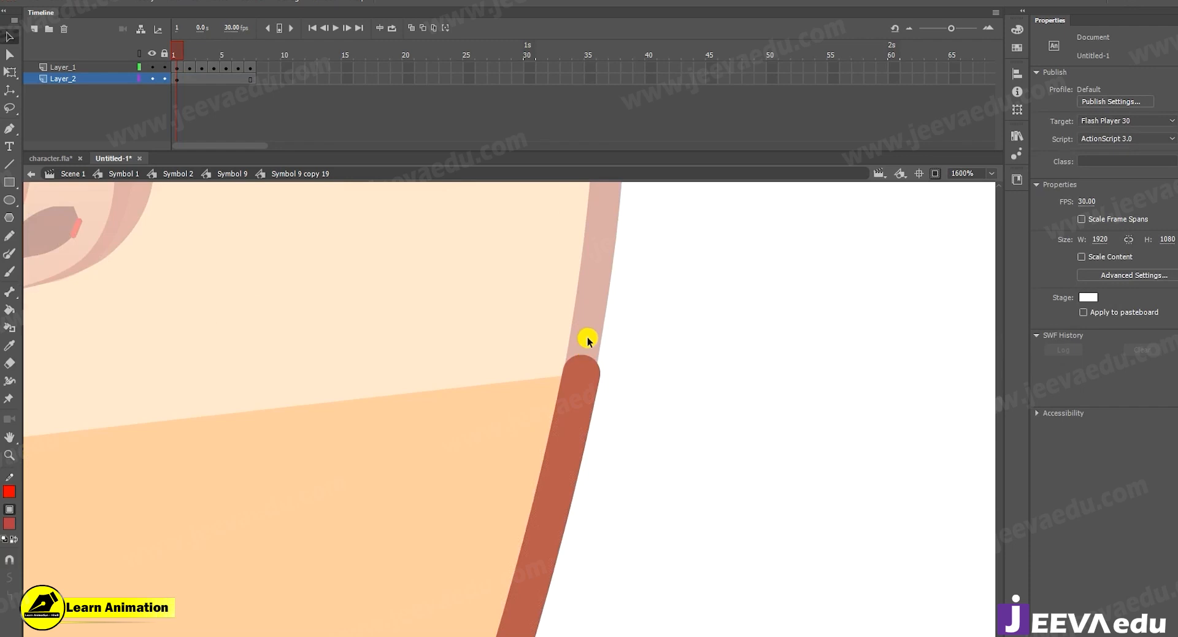
{"action": "left_click", "coordinate": [570, 393], "text": "alt"}
{"action": "left_click", "coordinate": [240, 476], "text": "alt"}
{"action": "left_click", "coordinate": [237, 478], "text": "alt"}
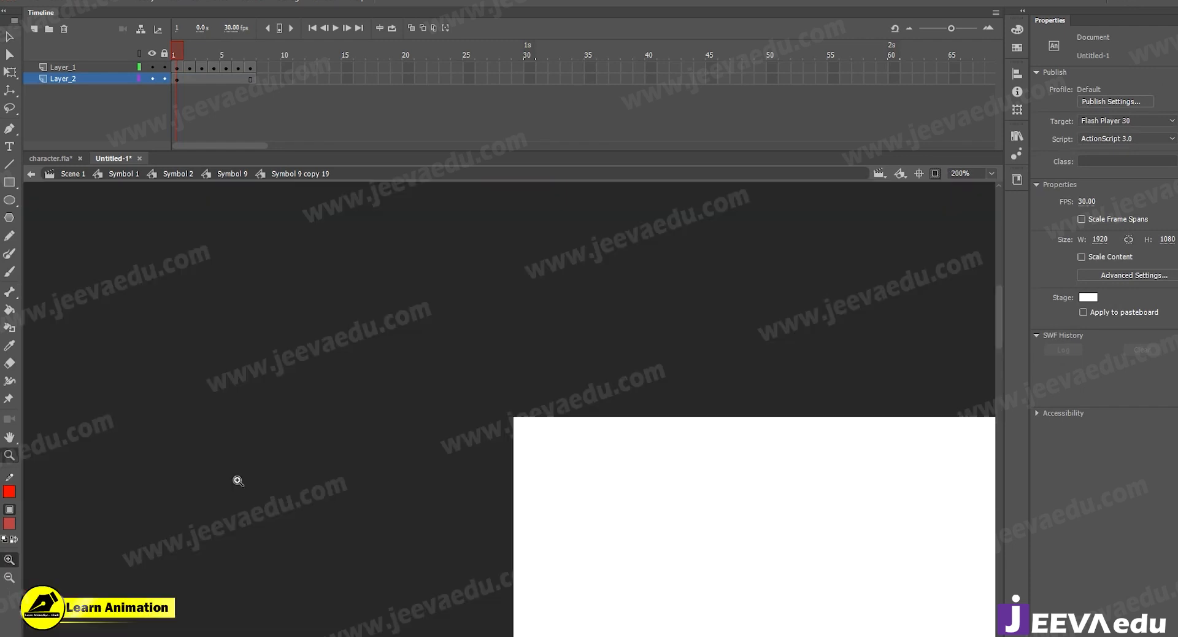
{"action": "left_click", "coordinate": [549, 500], "text": "alt"}
{"action": "left_click", "coordinate": [560, 502], "text": "alt"}
{"action": "left_click", "coordinate": [509, 522]}
{"action": "left_click", "coordinate": [509, 522]}
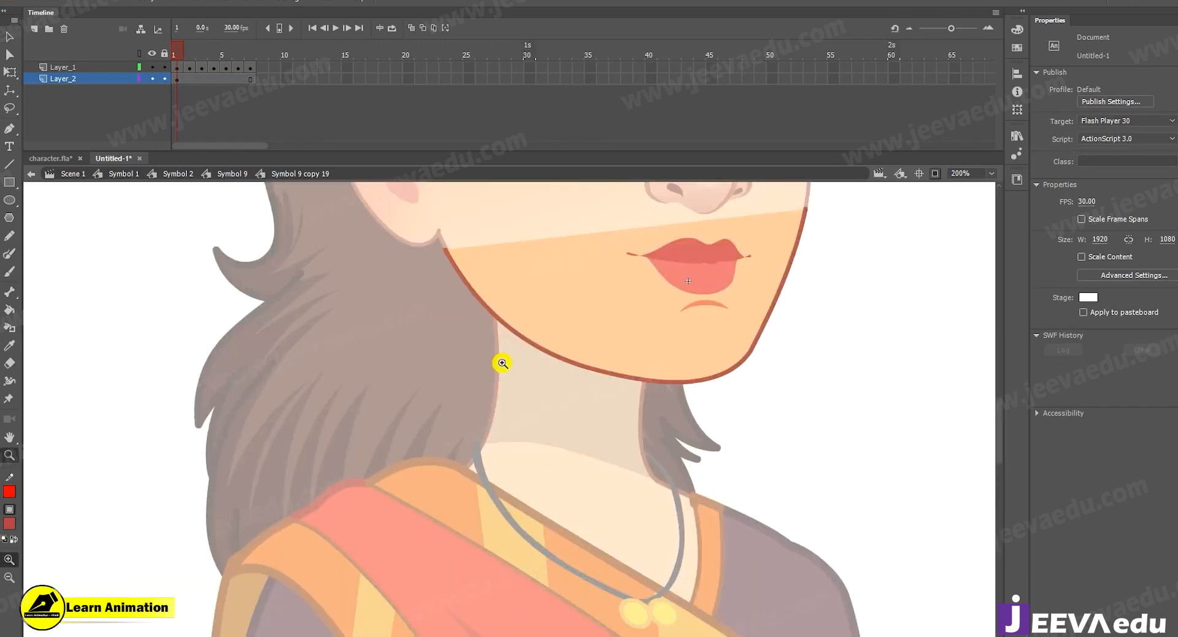
{"action": "left_click", "coordinate": [499, 360]}
{"action": "left_click", "coordinate": [411, 382]}
{"action": "left_click", "coordinate": [484, 374]}
{"action": "key", "text": "v"}
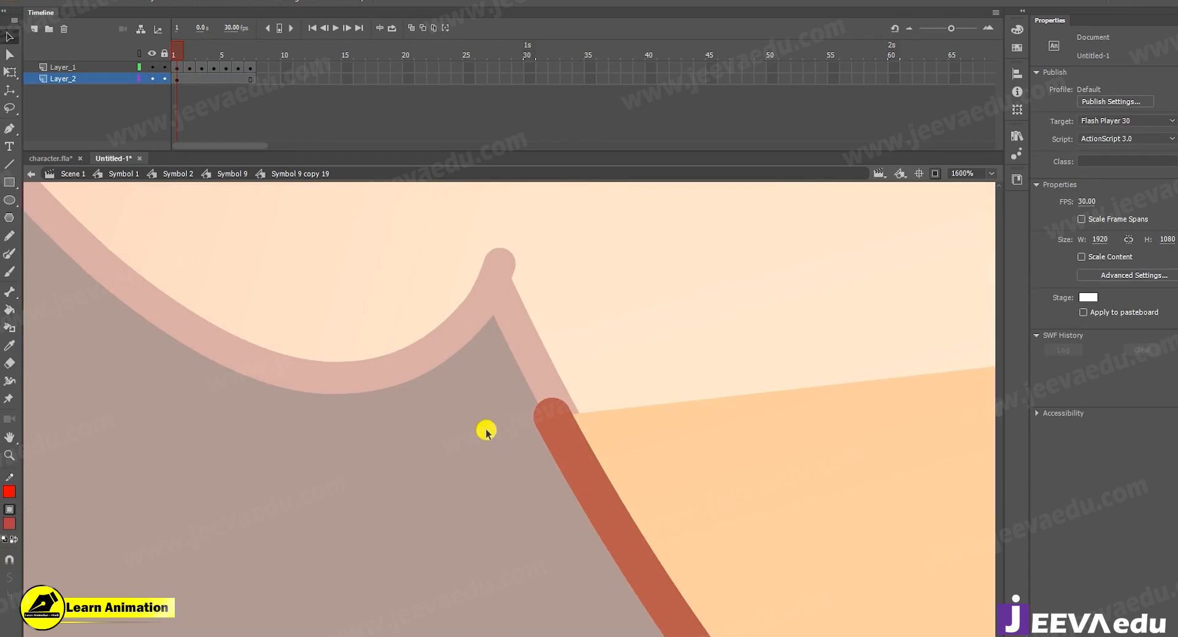
{"action": "mouse_move", "coordinate": [557, 419]}
{"action": "left_mouse_down"}
{"action": "mouse_move", "coordinate": [580, 433]}
{"action": "mouse_move", "coordinate": [569, 424]}
{"action": "left_mouse_up"}
Examine how the fitted jaw lines up with the face at full view and close up.
{"action": "key", "text": "z"}
{"action": "left_click", "coordinate": [586, 447], "text": "alt"}
{"action": "left_click", "coordinate": [588, 454], "text": "alt"}
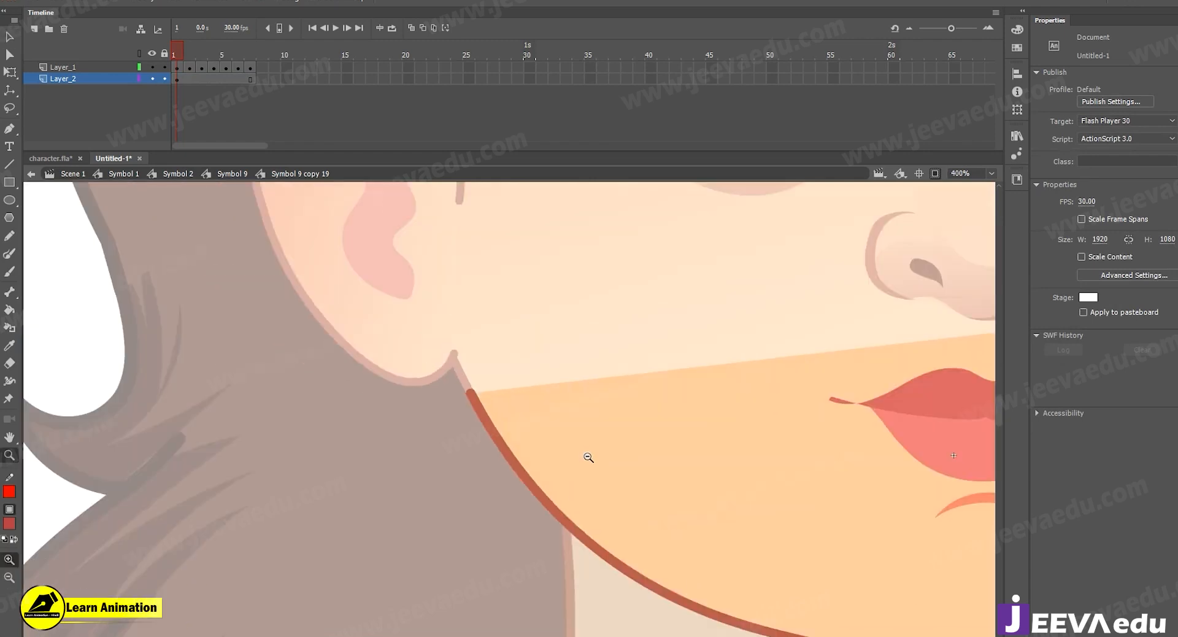
{"action": "left_click", "coordinate": [589, 457], "text": "alt"}
{"action": "left_click", "coordinate": [590, 459], "text": "alt"}
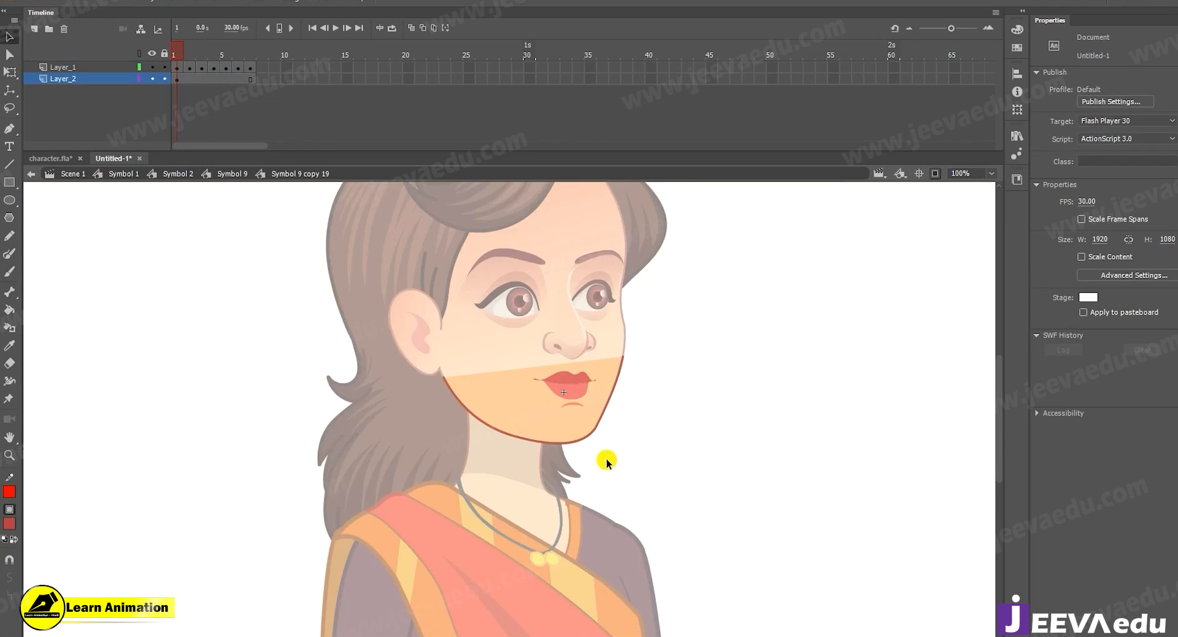
{"action": "left_click", "coordinate": [595, 441]}
{"action": "left_click", "coordinate": [594, 440]}
{"action": "left_click", "coordinate": [335, 385], "text": "alt"}
{"action": "left_click", "coordinate": [335, 385], "text": "alt"}
{"action": "left_click_drag", "start_coordinate": [582, 419], "coordinate": [569, 436]}
{"action": "left_click", "coordinate": [550, 425]}
{"action": "key", "text": "v"}
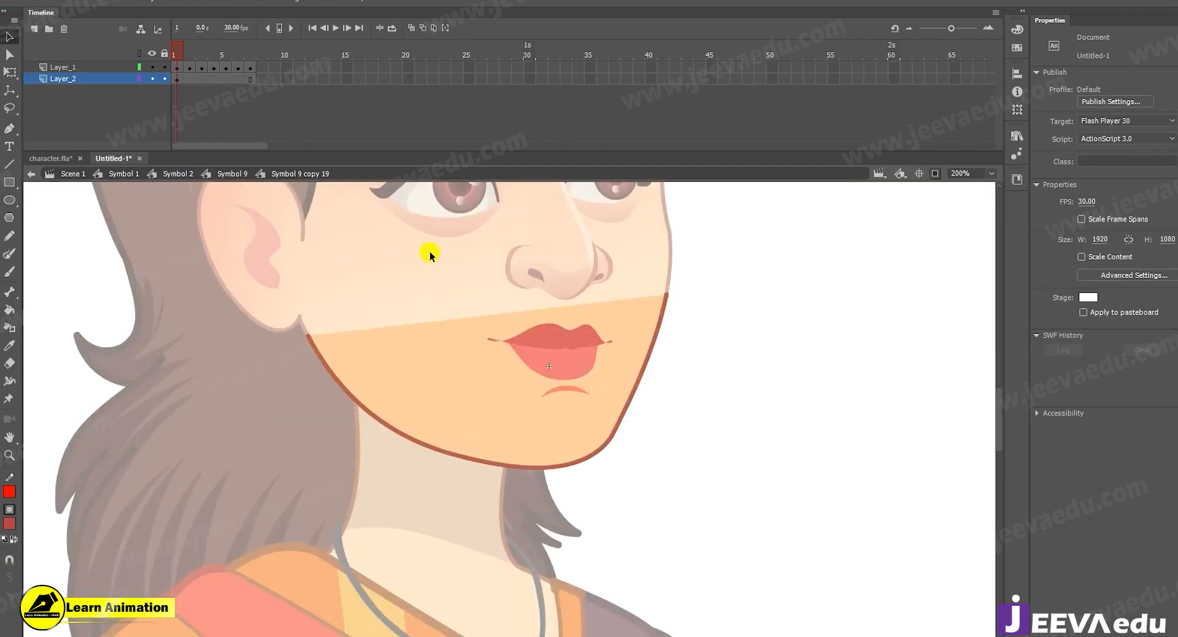
Return to Symbol 9, try moving the mouth symbol with its jaw away from the face, and undo the move.
{"action": "left_click", "coordinate": [225, 175]}
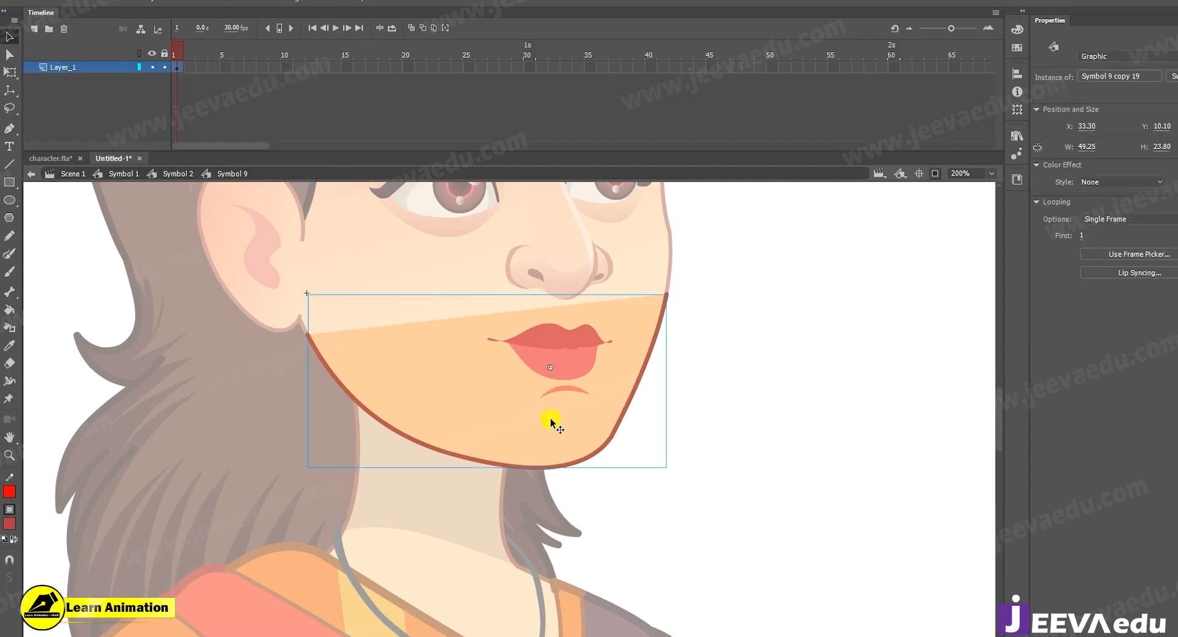
{"action": "left_click_drag", "start_coordinate": [607, 408], "coordinate": [792, 388]}
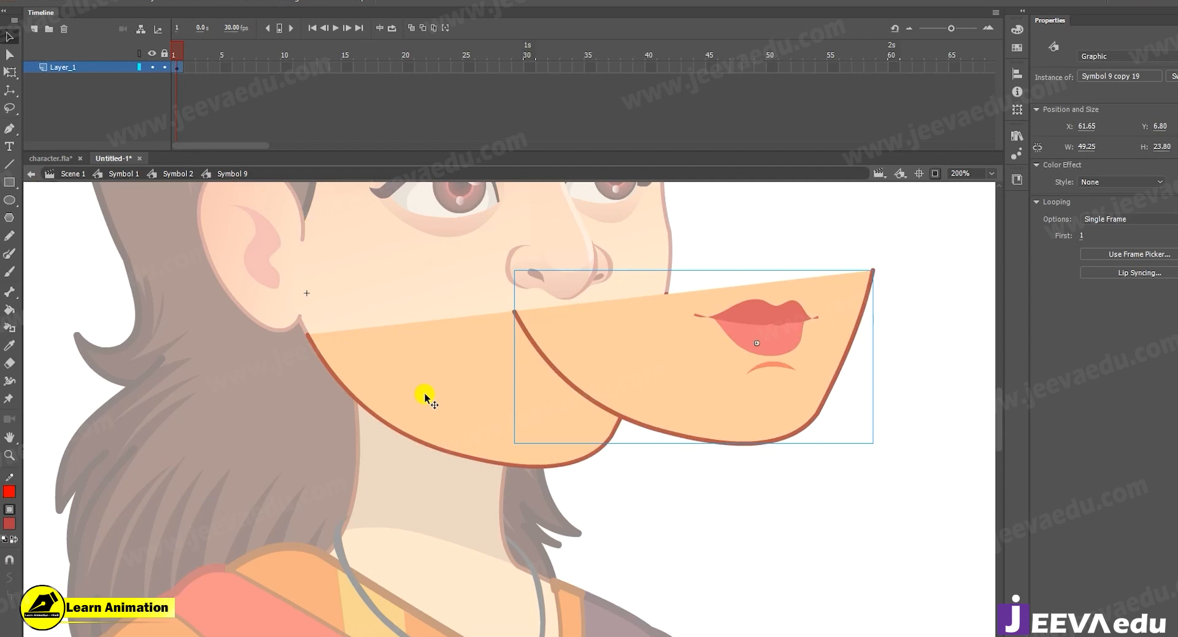
{"action": "key", "text": "ctrl+z"}
Delete the leftover duplicate jaw group behind the mouth symbol in Symbol 9, and undo a trial move of the symbol.
{"action": "left_click_drag", "start_coordinate": [400, 518], "coordinate": [480, 401]}
{"action": "left_click", "coordinate": [496, 347]}
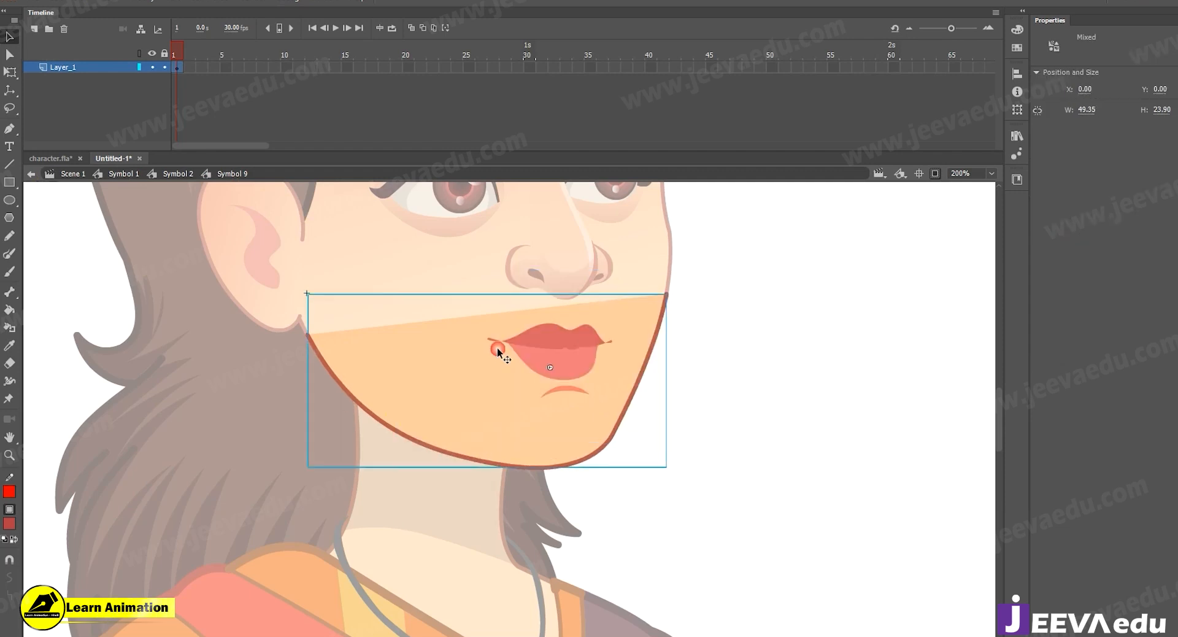
{"action": "left_click", "coordinate": [465, 395]}
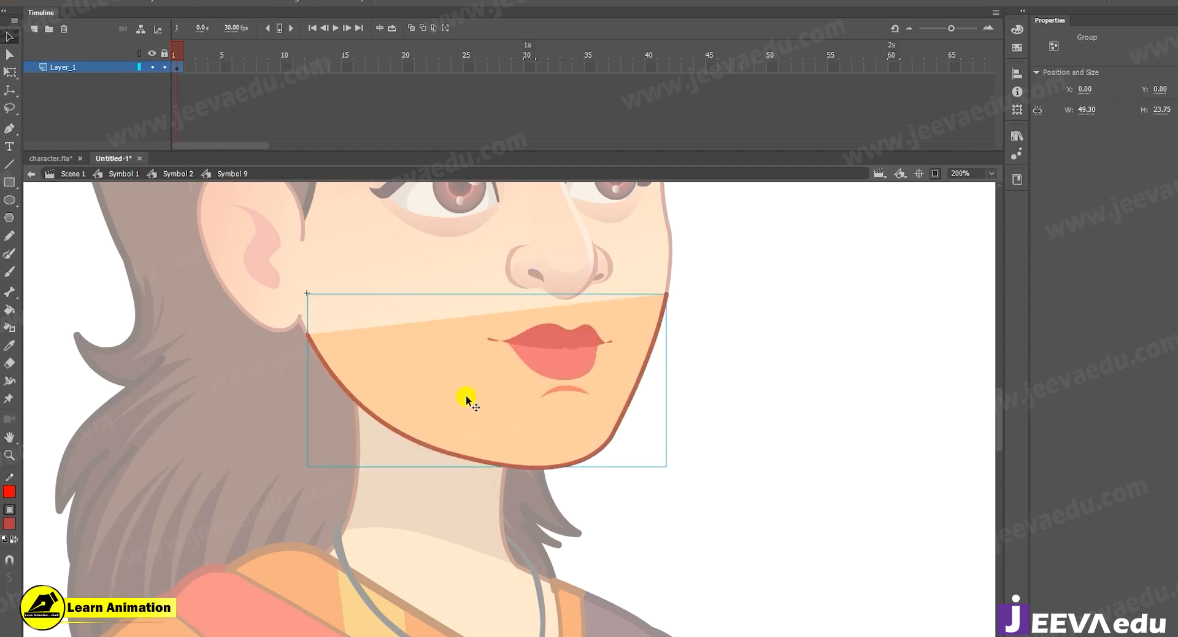
{"action": "key", "text": "Delete"}
{"action": "left_click_drag", "start_coordinate": [466, 395], "coordinate": [516, 487]}
{"action": "key", "text": "ctrl+z"}
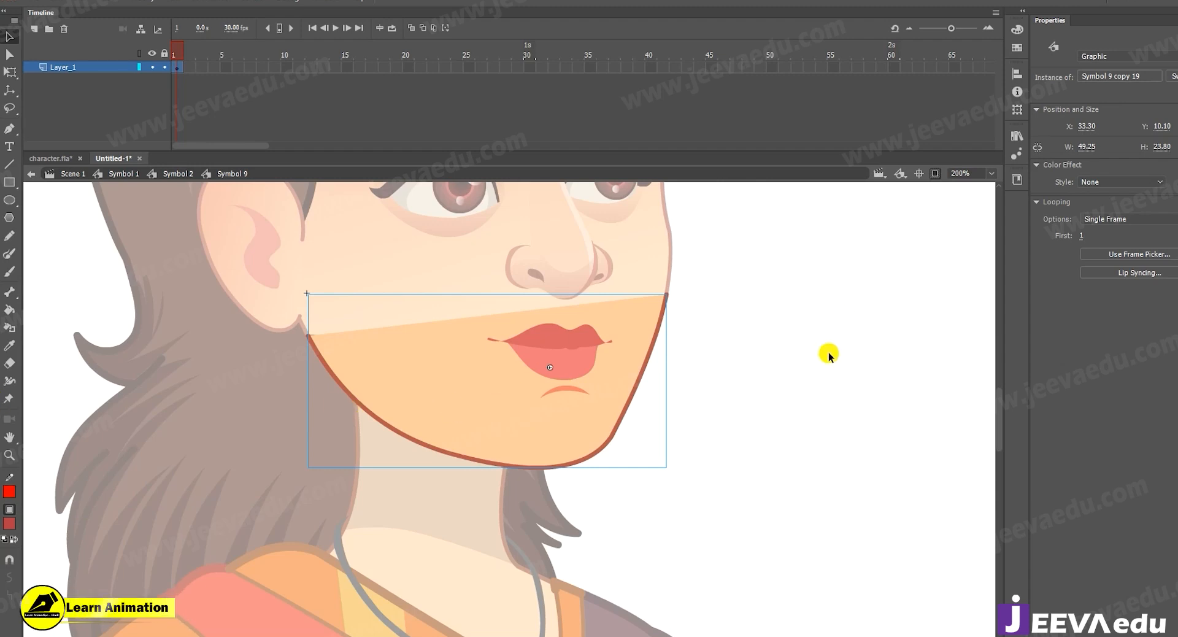
Inside Symbol 9 copy 19, adjust the jaw shape's corner beside the earlobe to close the gap, and return to Symbol 2.
{"action": "left_click", "coordinate": [807, 353]}
{"action": "key", "text": "z"}
{"action": "left_click", "coordinate": [486, 379]}
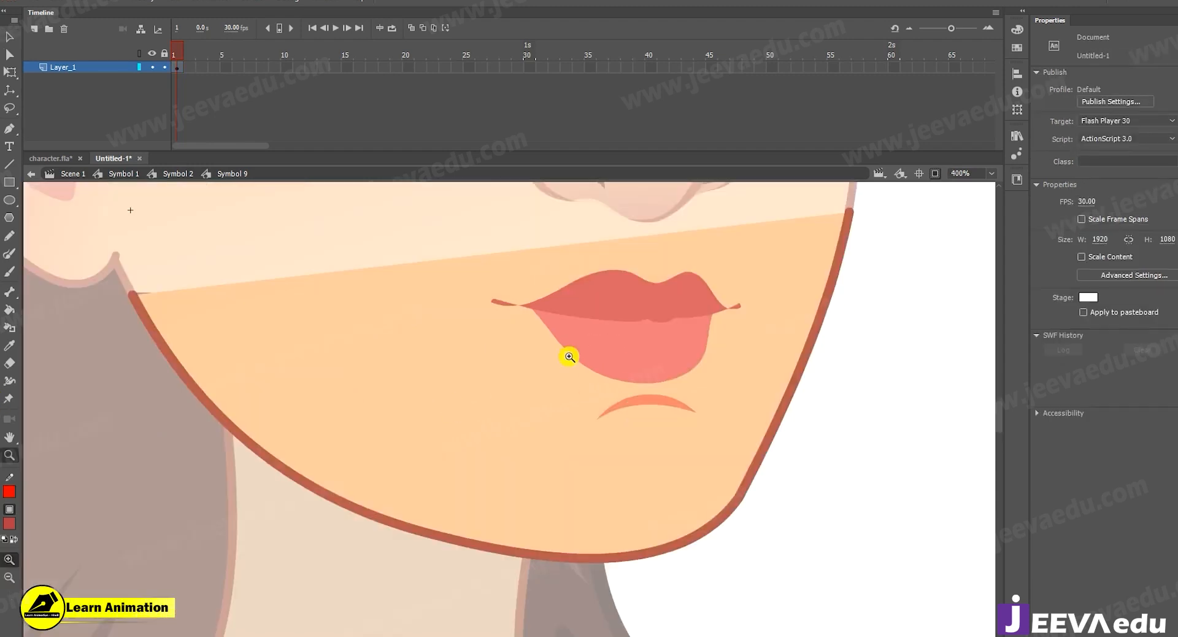
{"action": "left_click", "coordinate": [224, 313]}
{"action": "left_click", "coordinate": [363, 363]}
{"action": "key", "text": "v"}
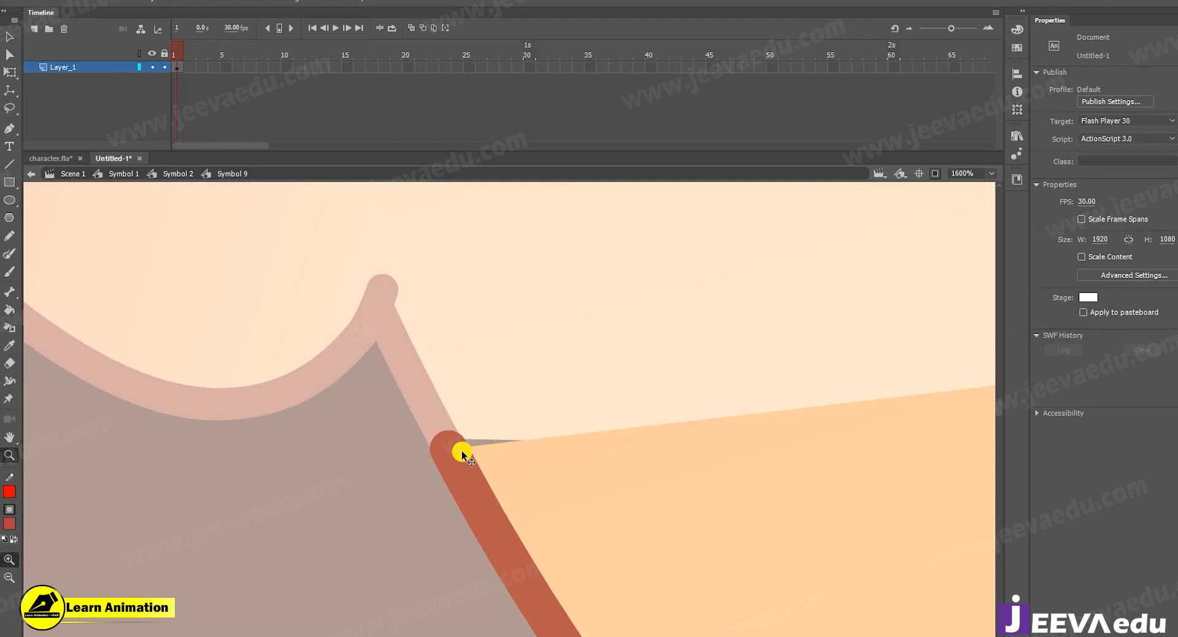
{"action": "double_click", "coordinate": [459, 447]}
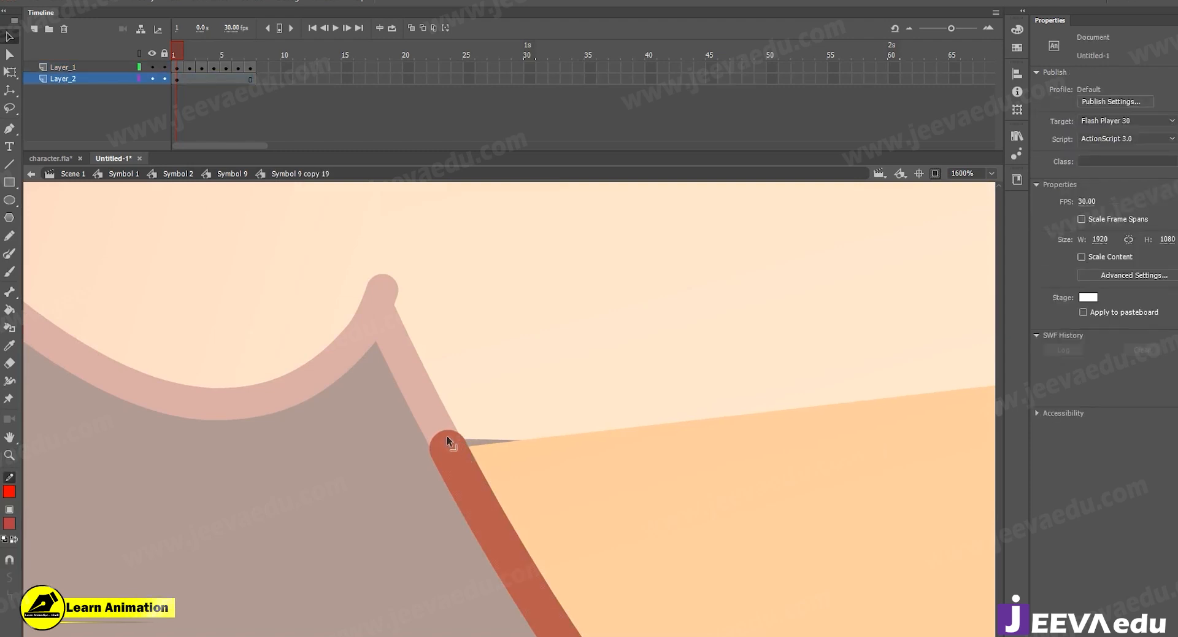
{"action": "key", "text": "z"}
{"action": "left_click", "coordinate": [439, 424], "text": "alt"}
{"action": "left_click", "coordinate": [440, 470], "text": "alt"}
{"action": "key", "text": "v"}
{"action": "double_click", "coordinate": [525, 462]}
{"action": "double_click", "coordinate": [525, 461]}
Check the outline joint below the earlobe, reopen Symbol 9 copy 19 and set the jaw outline's stroke size to 1.20.
{"action": "key", "text": "z"}
{"action": "left_click", "coordinate": [554, 424]}
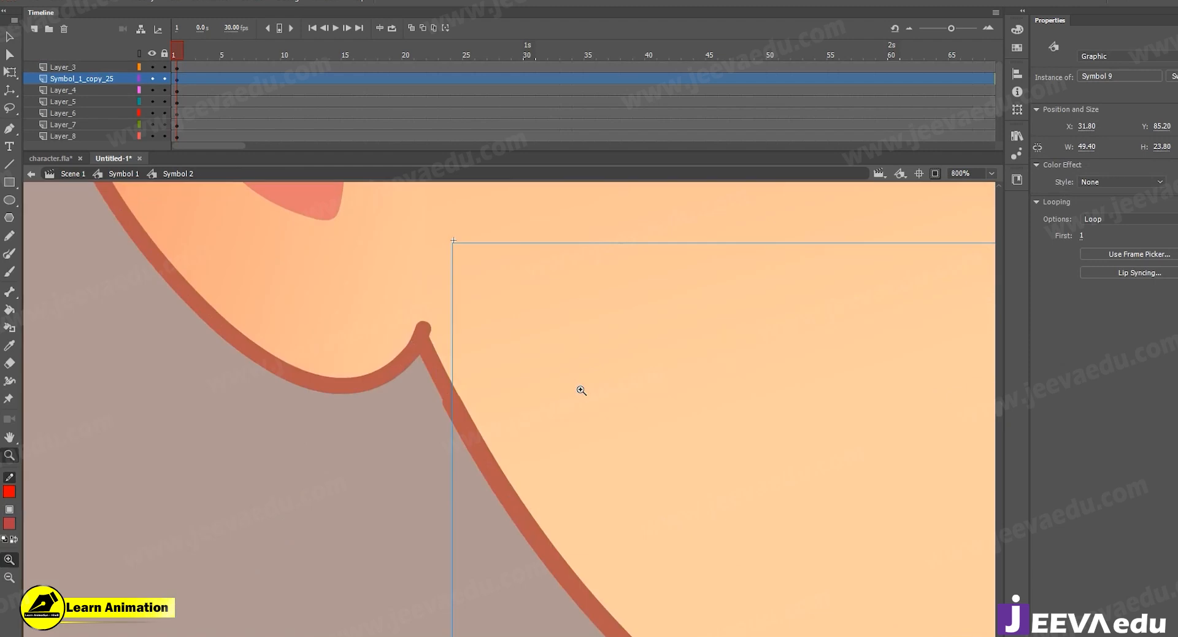
{"action": "left_click", "coordinate": [578, 389]}
{"action": "left_click", "coordinate": [234, 455]}
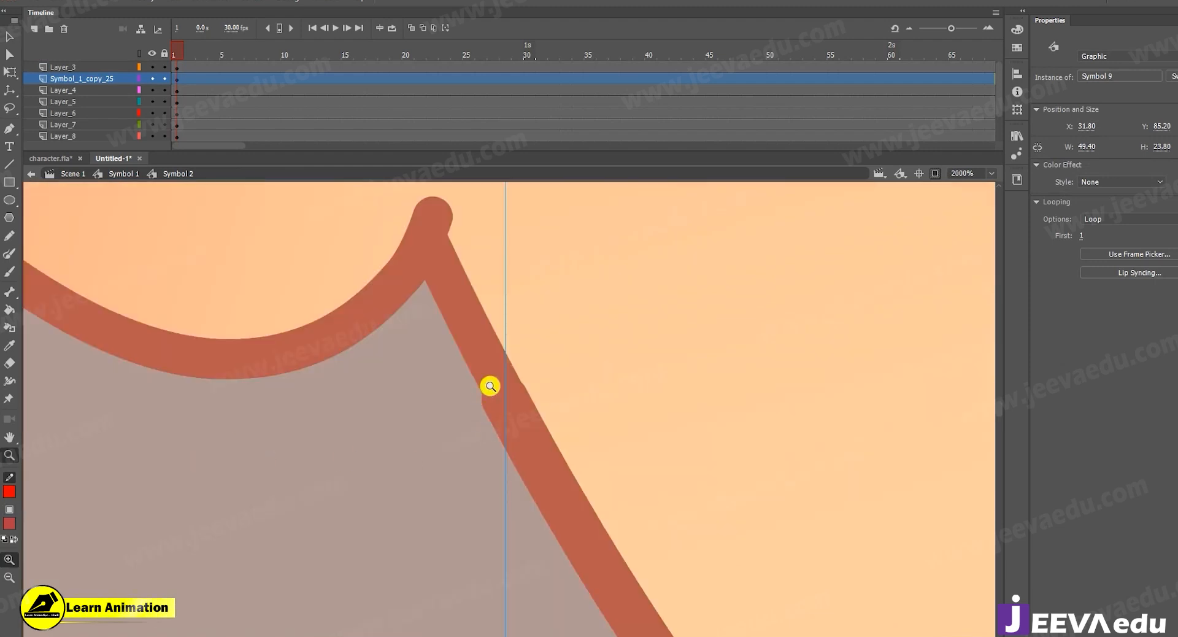
{"action": "left_click", "coordinate": [523, 439], "text": "alt"}
{"action": "key", "text": "v"}
{"action": "double_click", "coordinate": [526, 433]}
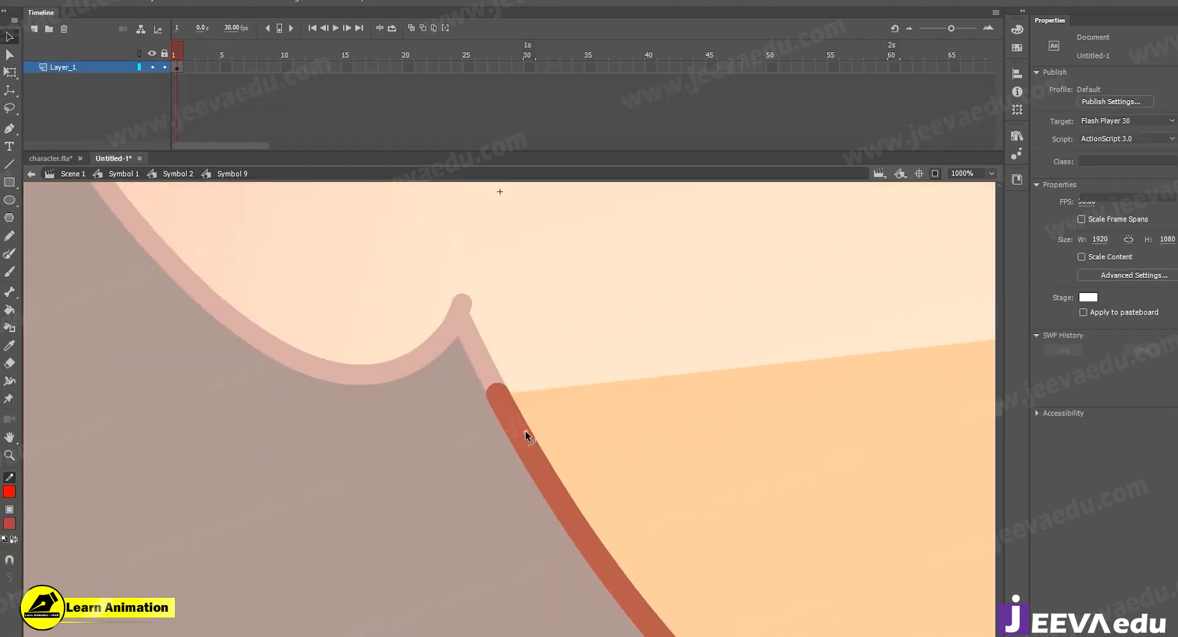
{"action": "double_click", "coordinate": [525, 433]}
{"action": "key", "text": "z"}
{"action": "left_click", "coordinate": [540, 432], "text": "alt"}
{"action": "left_click", "coordinate": [552, 431], "text": "alt"}
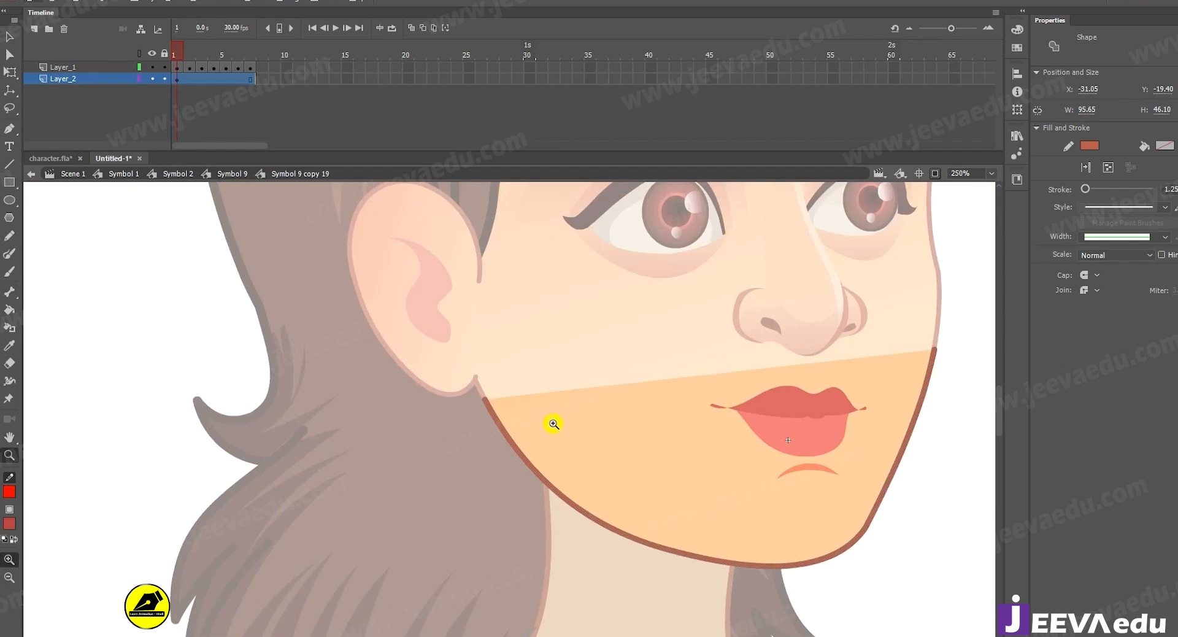
{"action": "left_click", "coordinate": [535, 426]}
{"action": "key", "text": "v"}
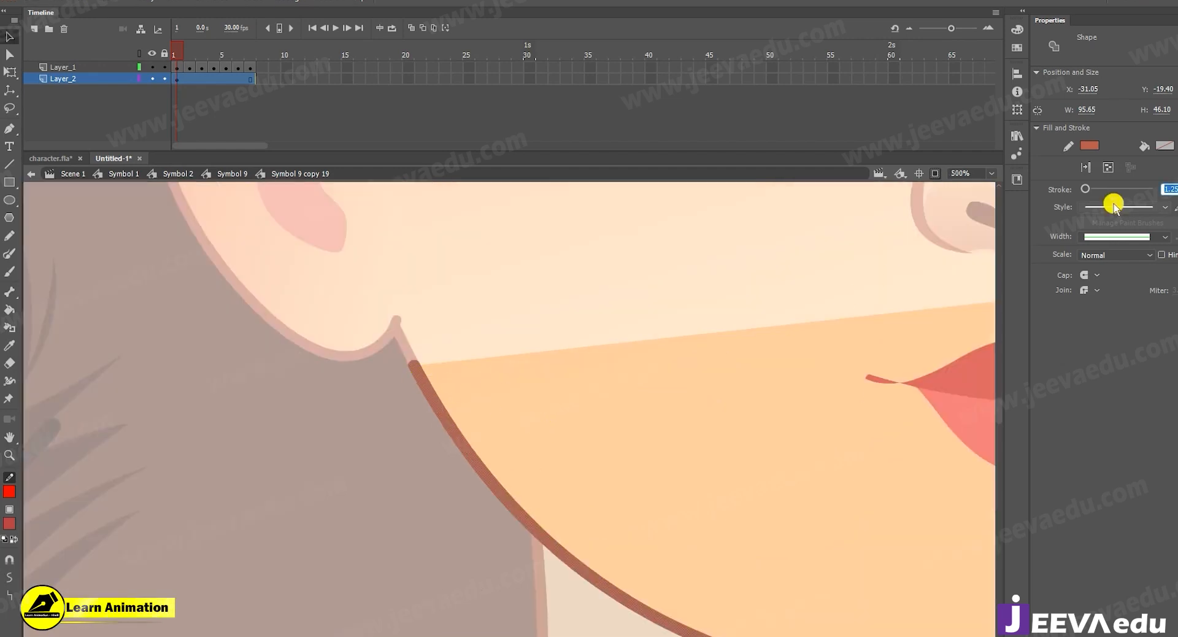
{"action": "type", "text": "1"}
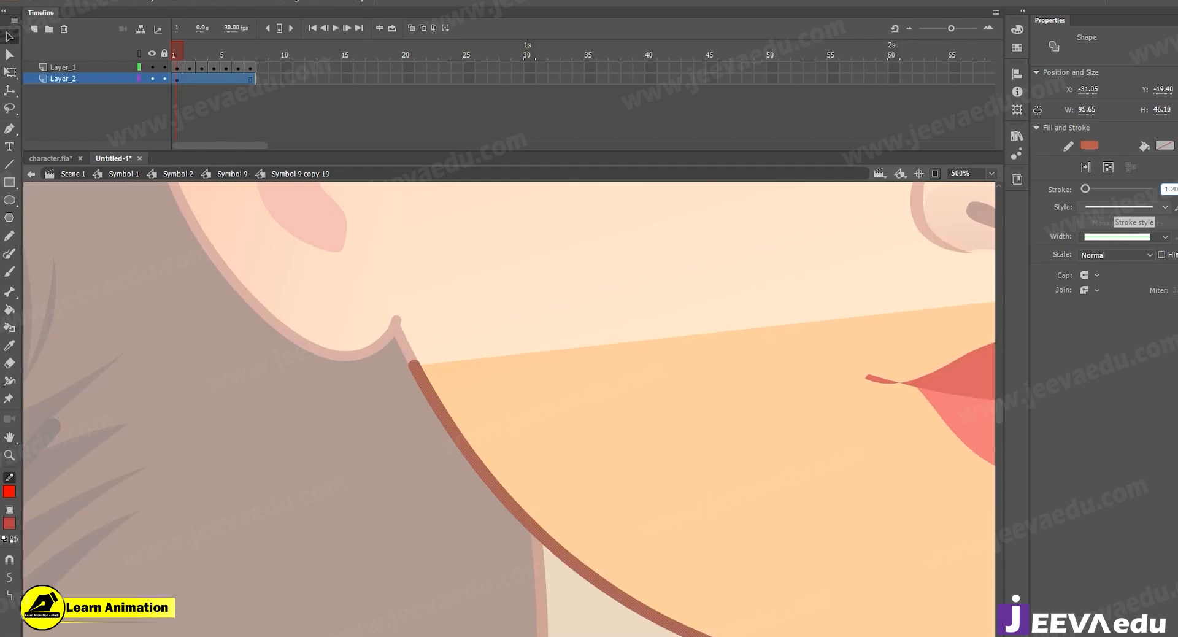
Compare the outline thickness from Symbol 2, reopen the nested jaw symbol and set its outline stroke size to 1.15.
{"action": "double_click", "coordinate": [395, 473]}
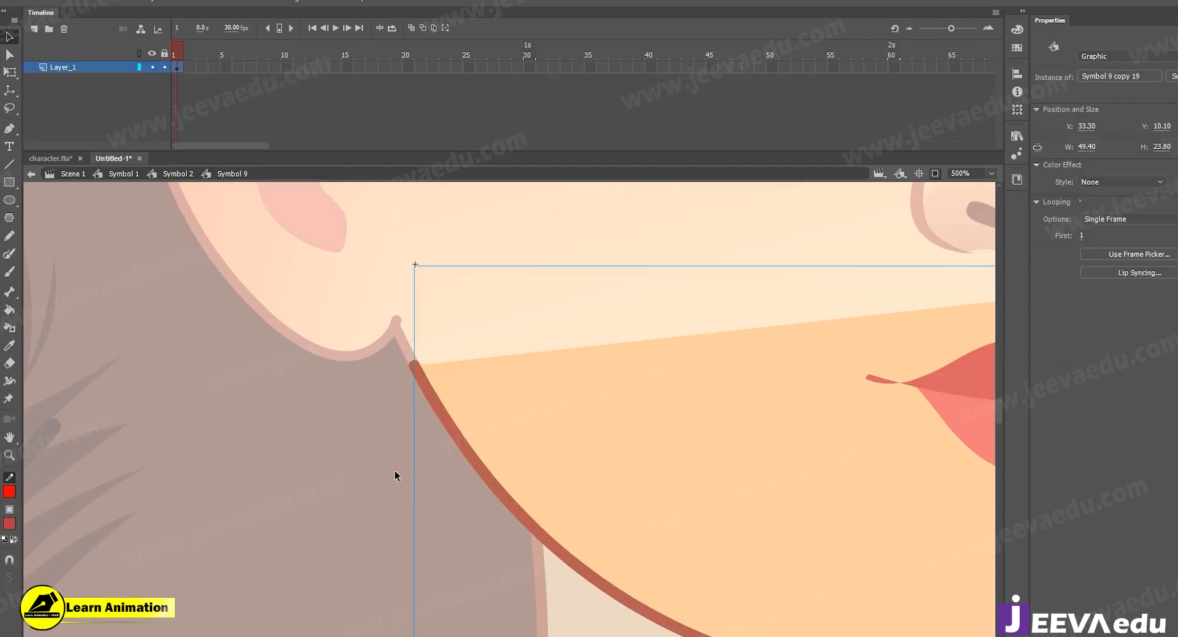
{"action": "double_click", "coordinate": [395, 472]}
{"action": "key", "text": "z"}
{"action": "left_click", "coordinate": [445, 408]}
{"action": "key", "text": "v"}
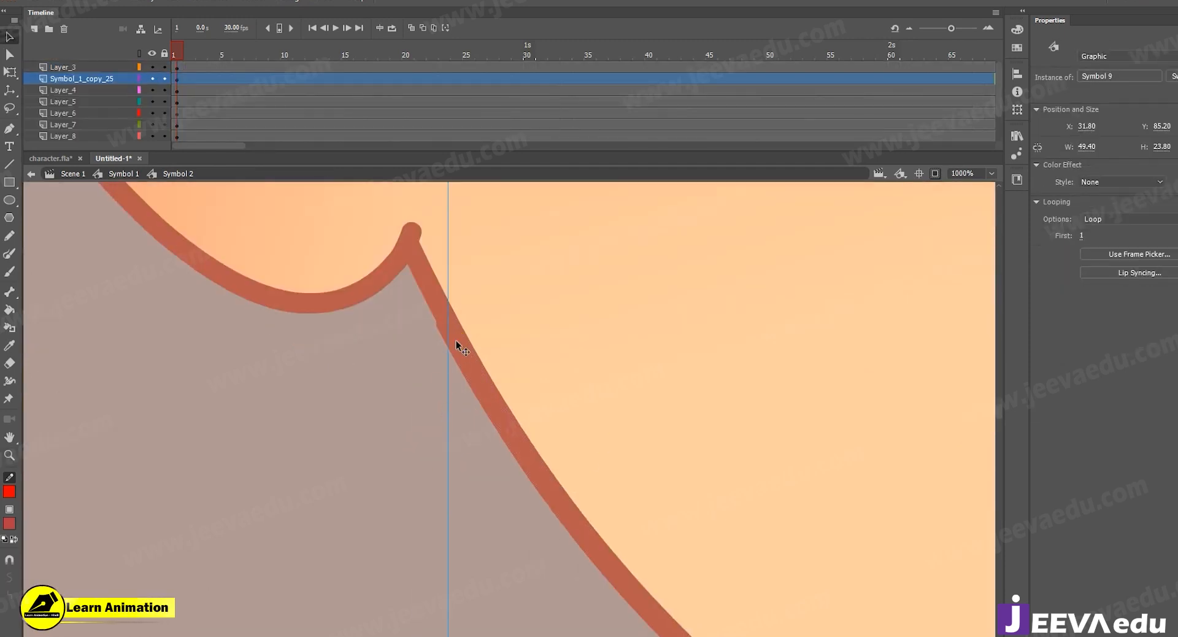
{"action": "double_click", "coordinate": [456, 340]}
{"action": "double_click", "coordinate": [457, 340]}
{"action": "left_click", "coordinate": [458, 339]}
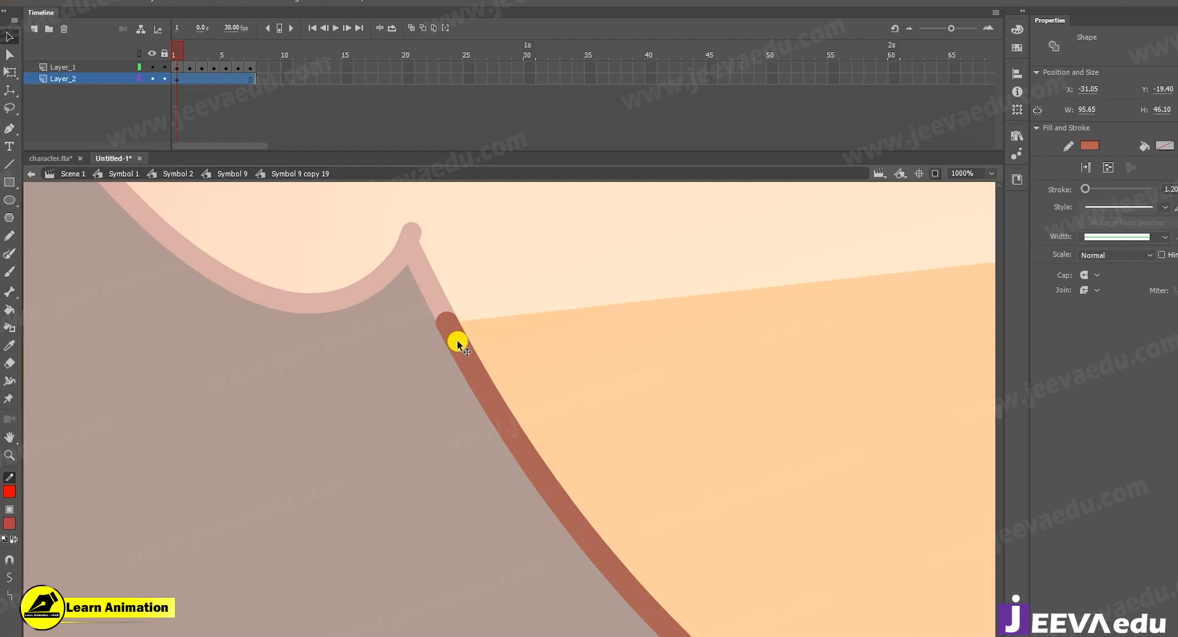
{"action": "key", "text": "z"}
{"action": "left_click", "coordinate": [539, 407], "text": "alt"}
{"action": "left_click", "coordinate": [552, 413], "text": "alt"}
{"action": "left_click", "coordinate": [578, 426], "text": "alt"}
{"action": "left_click", "coordinate": [514, 462]}
{"action": "left_click_drag", "start_coordinate": [570, 419], "coordinate": [502, 515]}
{"action": "key", "text": "v"}
{"action": "left_click", "coordinate": [1169, 189]}
{"action": "type", "text": ".1"}
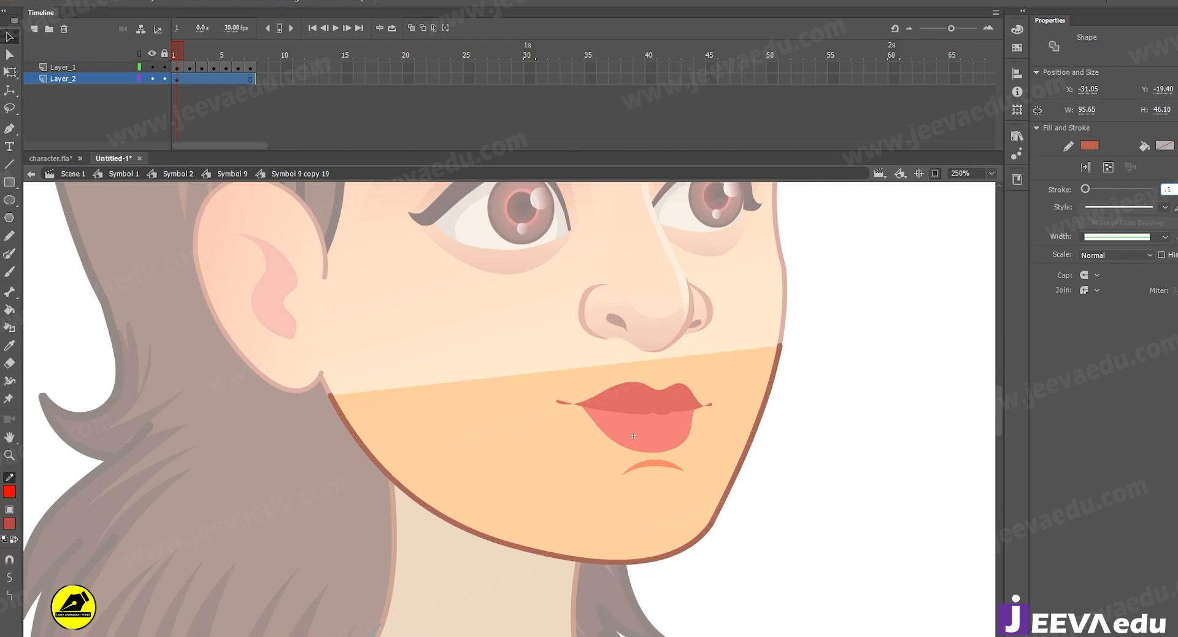
{"action": "key", "text": "BackSpace"}
{"action": "key", "text": "BackSpace"}
{"action": "type", "text": "1.15"}
{"action": "key", "text": "Return"}
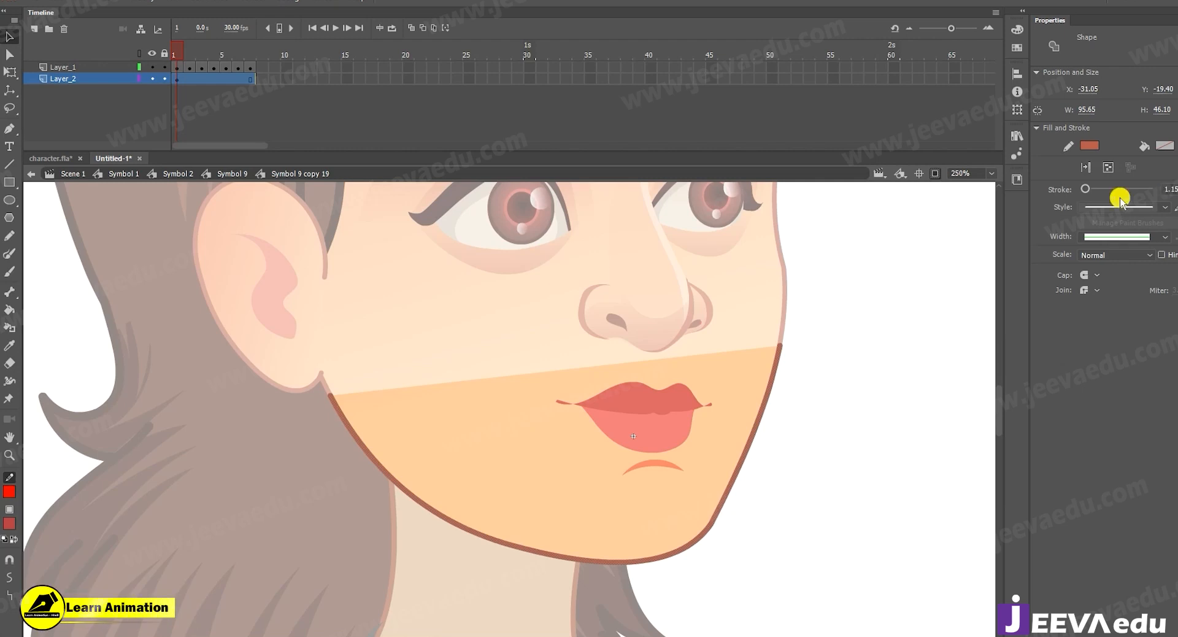
Pull the jaw outline's end point at the far cheek slightly up and inward to meet the face outline, and return to Symbol 2.
{"action": "double_click", "coordinate": [500, 559]}
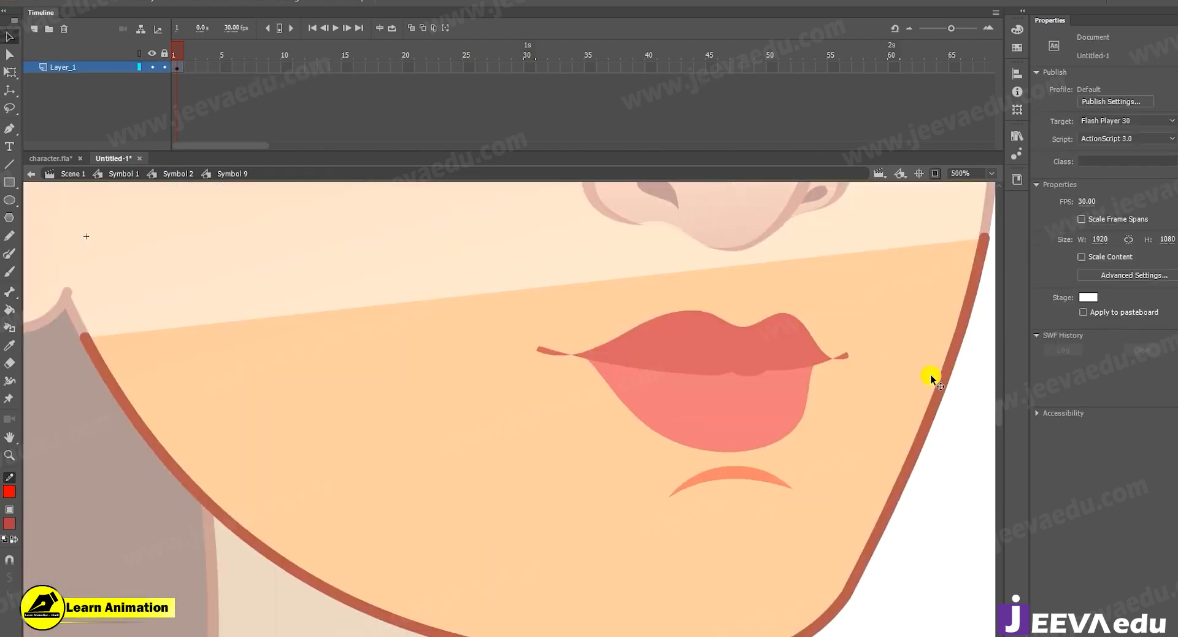
{"action": "key", "text": "ctrl+space"}
{"action": "left_click", "coordinate": [921, 371], "text": "ctrl+alt"}
{"action": "double_click", "coordinate": [649, 384]}
{"action": "key", "text": "ctrl+space"}
{"action": "left_click", "coordinate": [531, 357]}
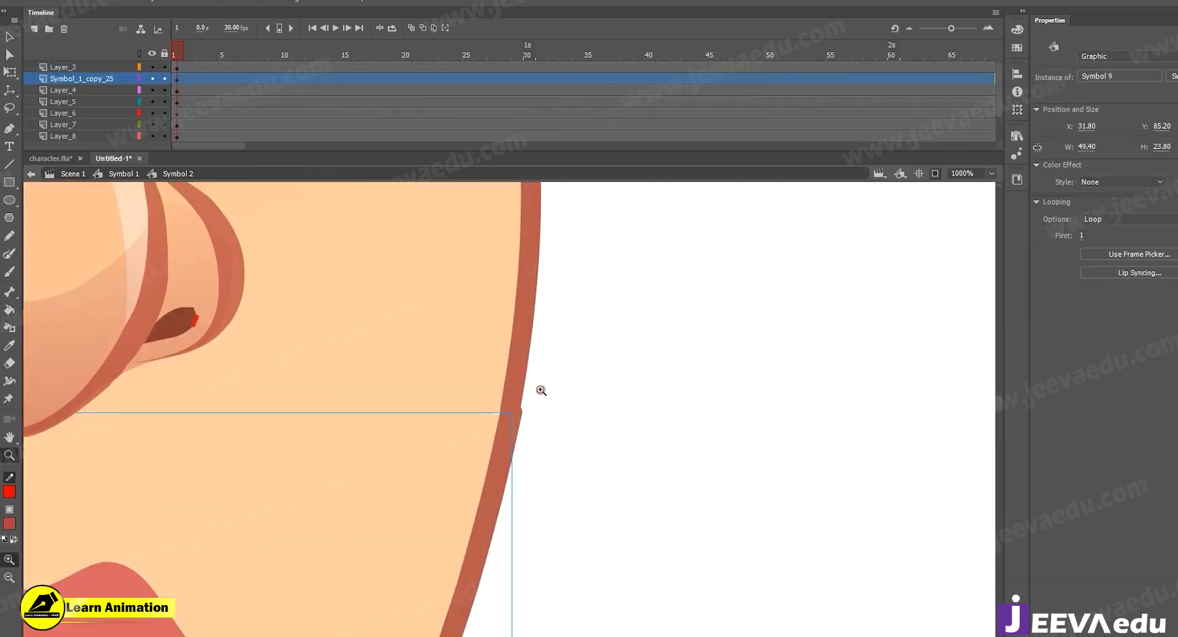
{"action": "left_click", "coordinate": [489, 448]}
{"action": "double_click", "coordinate": [554, 353]}
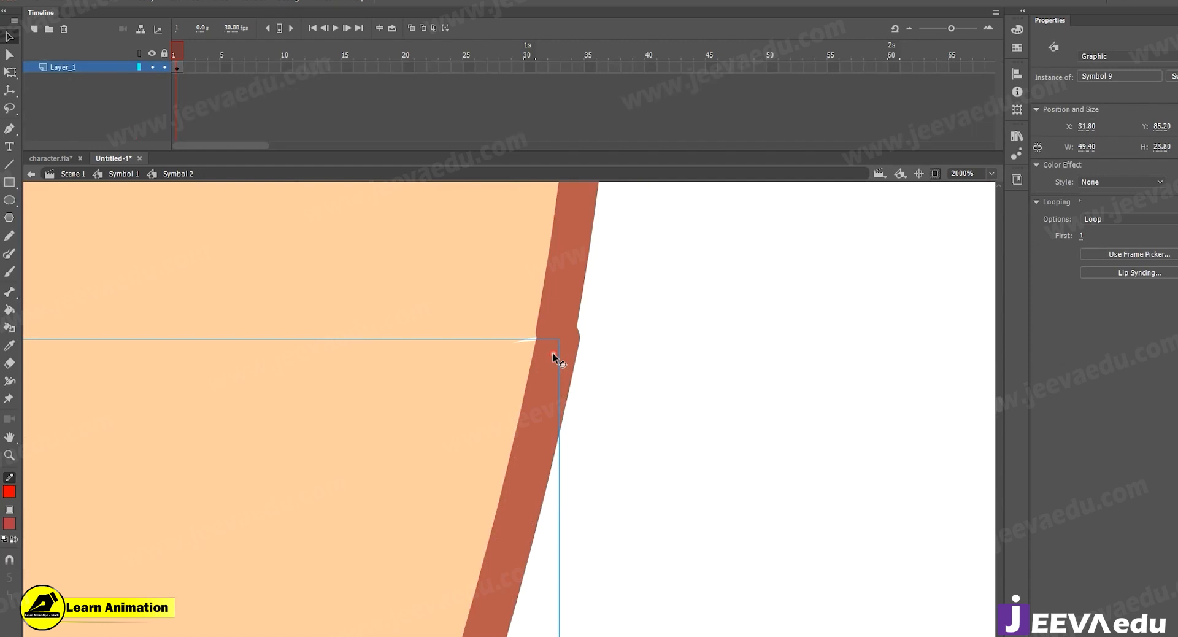
{"action": "double_click", "coordinate": [553, 352]}
{"action": "left_click", "coordinate": [598, 351]}
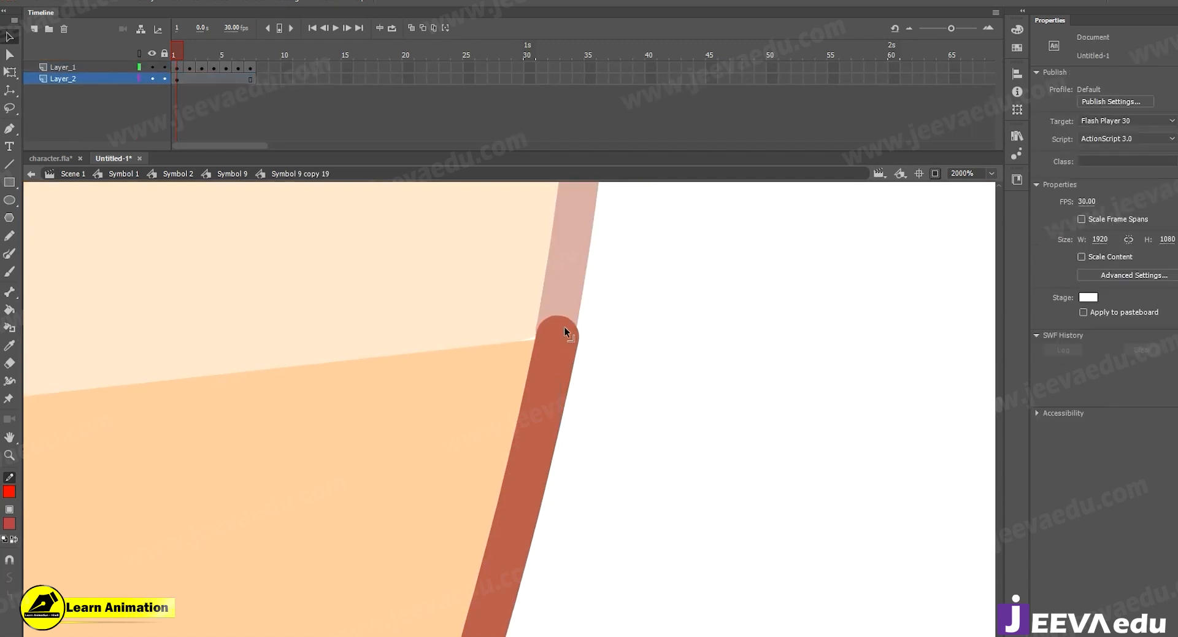
{"action": "double_click", "coordinate": [590, 344]}
{"action": "double_click", "coordinate": [590, 344]}
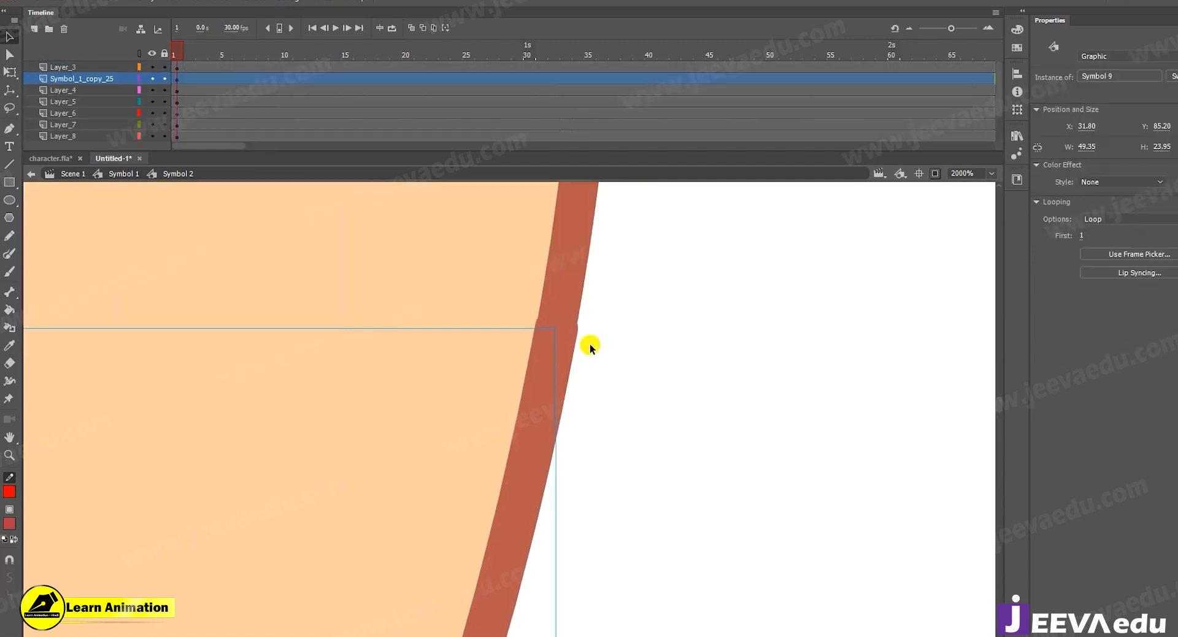
Reopen Symbol 9 copy 19, select the whole jaw outline and set its stroke size to 1.05.
{"action": "key", "text": "z"}
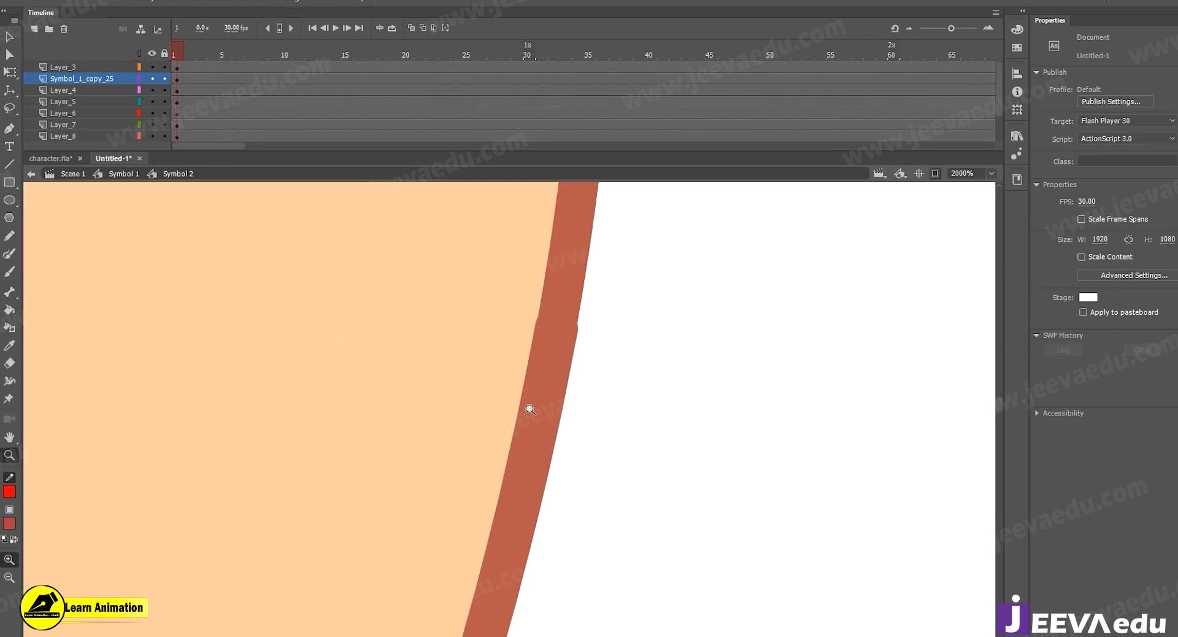
{"action": "left_click", "coordinate": [529, 408], "text": "alt"}
{"action": "key", "text": "v"}
{"action": "double_click", "coordinate": [521, 422]}
{"action": "double_click", "coordinate": [522, 420]}
{"action": "double_click", "coordinate": [521, 421]}
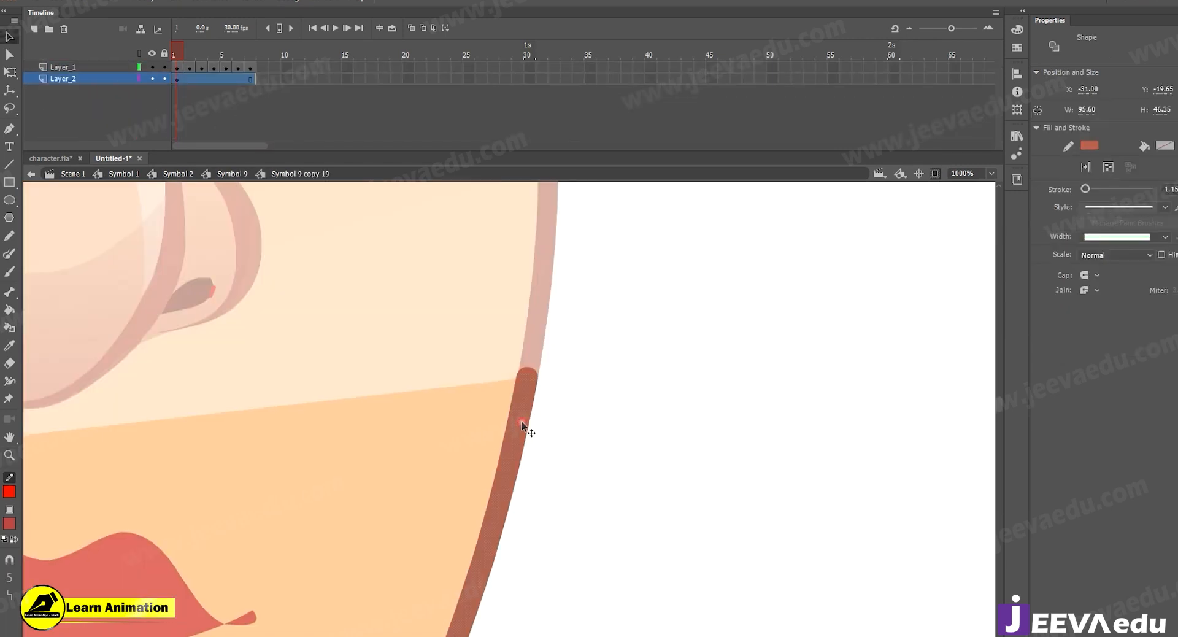
{"action": "key", "text": "z"}
{"action": "left_click", "coordinate": [506, 438], "text": "alt"}
{"action": "left_click", "coordinate": [503, 440], "text": "alt"}
{"action": "left_click_drag", "start_coordinate": [516, 461], "coordinate": [629, 441]}
{"action": "key", "text": "v"}
{"action": "double_click", "coordinate": [704, 440]}
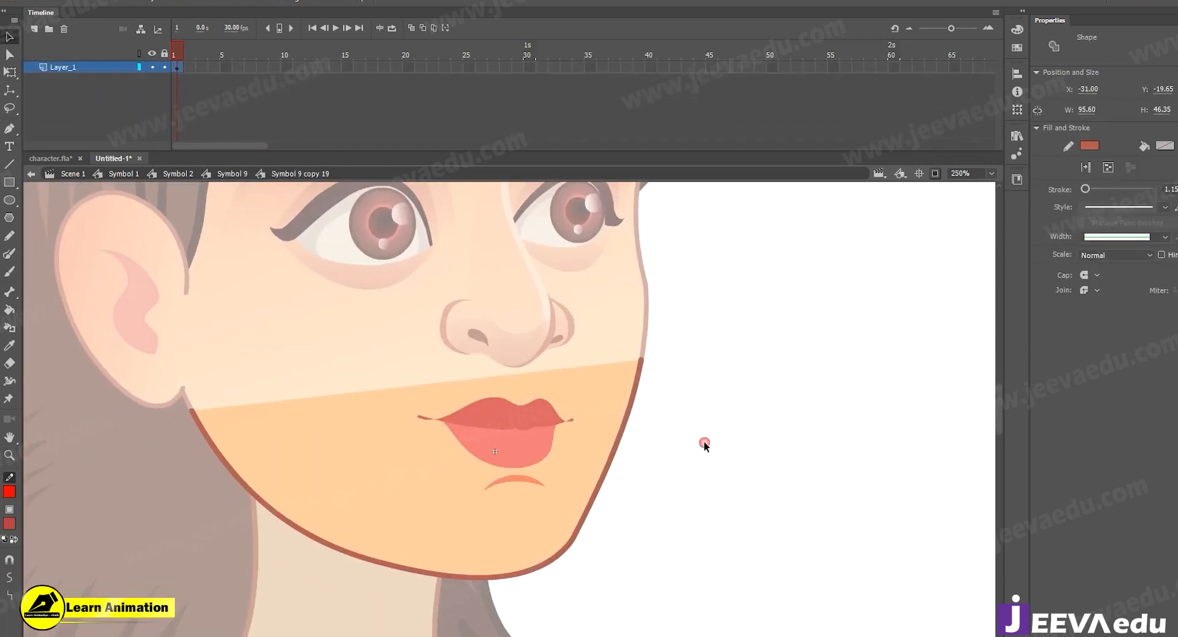
{"action": "double_click", "coordinate": [626, 419]}
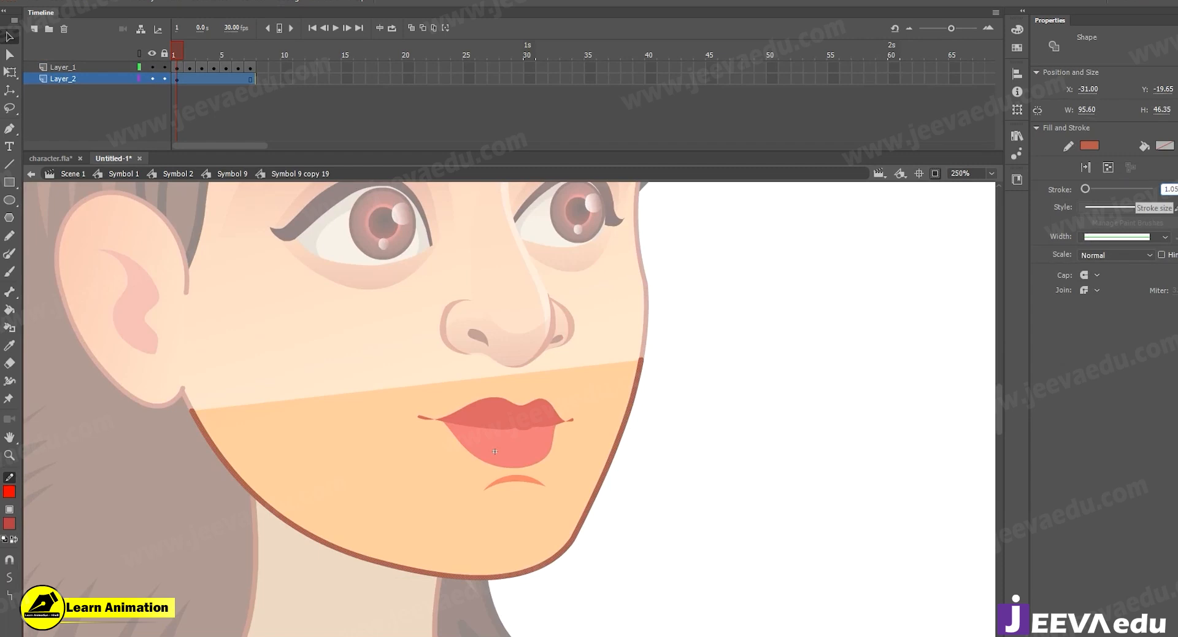
{"action": "left_click", "coordinate": [708, 425]}
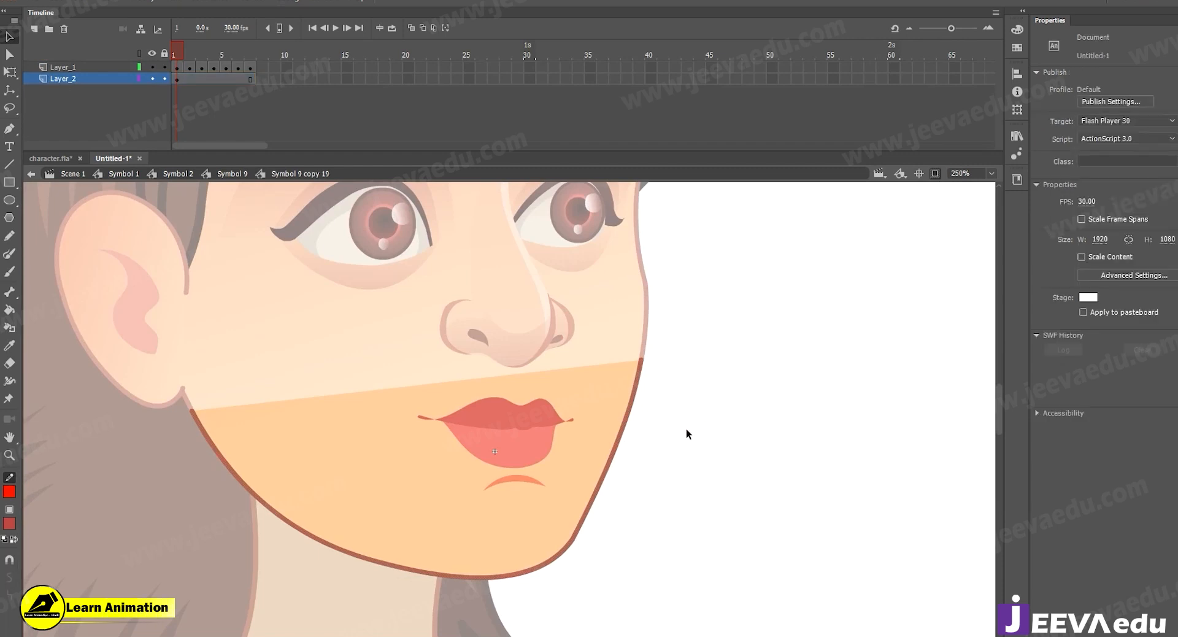
Return to Symbol 1 and examine close up how the jaw outline joins the face outline along the far cheek.
{"action": "double_click", "coordinate": [686, 428]}
{"action": "double_click", "coordinate": [686, 428]}
{"action": "key", "text": "z"}
{"action": "left_click", "coordinate": [623, 415]}
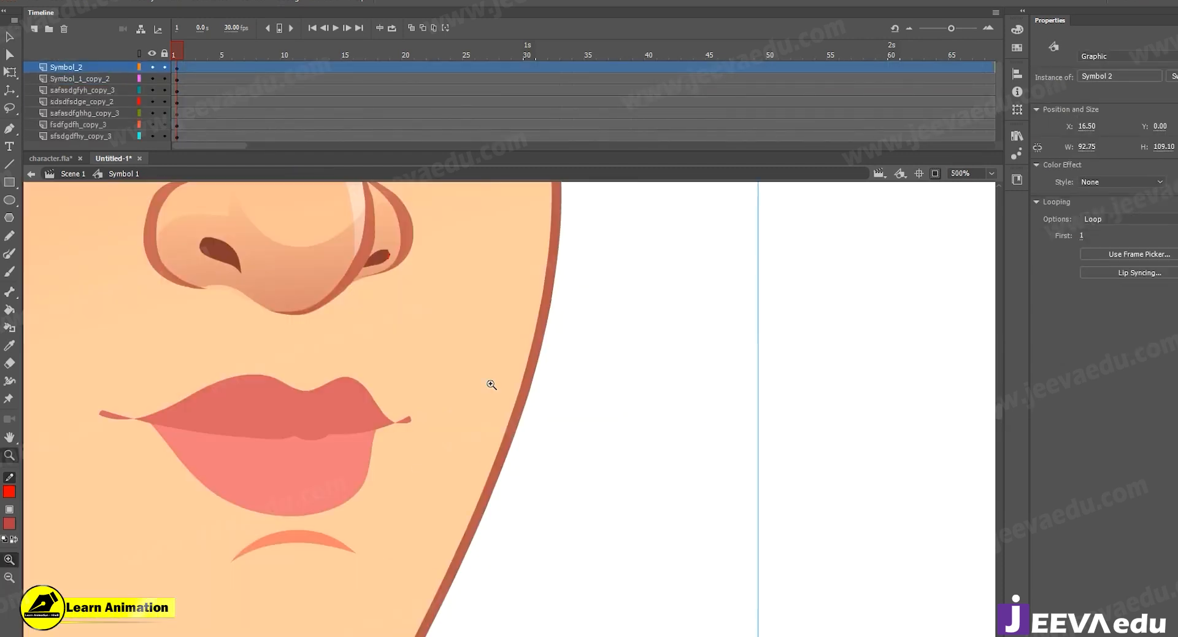
{"action": "left_click", "coordinate": [491, 384]}
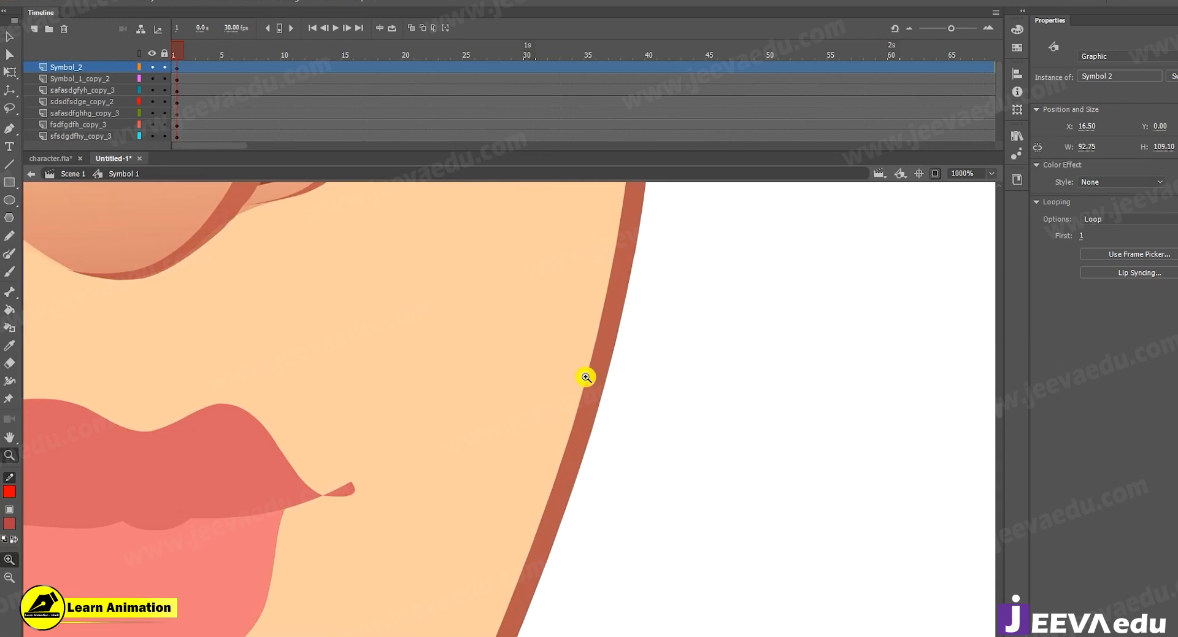
{"action": "left_click", "coordinate": [513, 490], "text": "alt"}
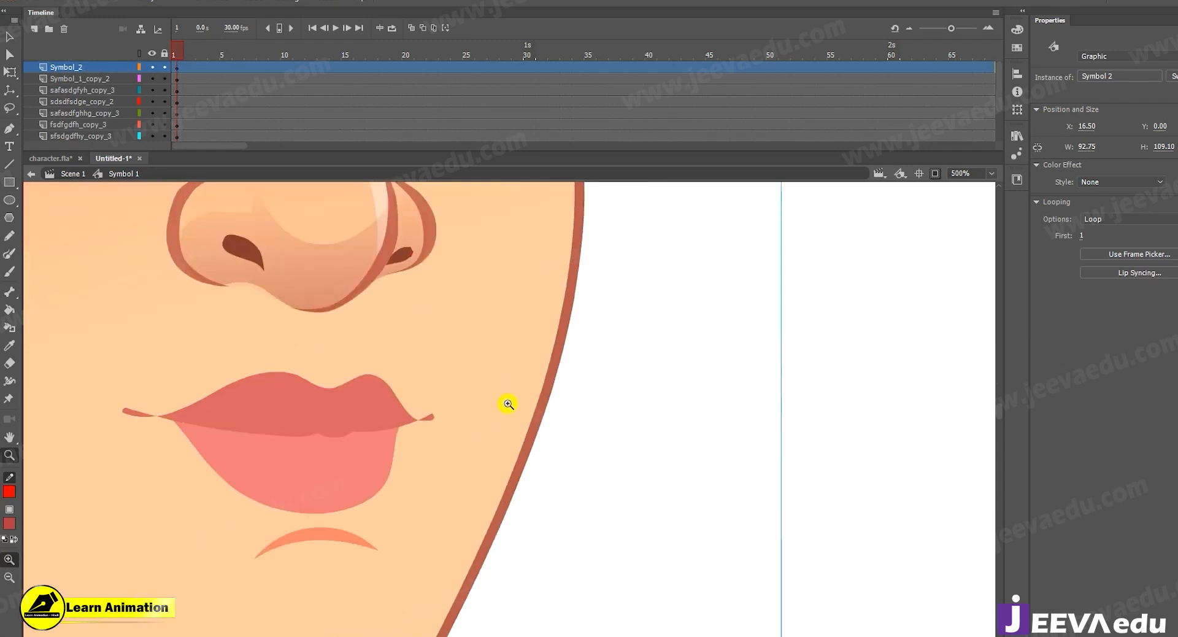
{"action": "left_click", "coordinate": [508, 404]}
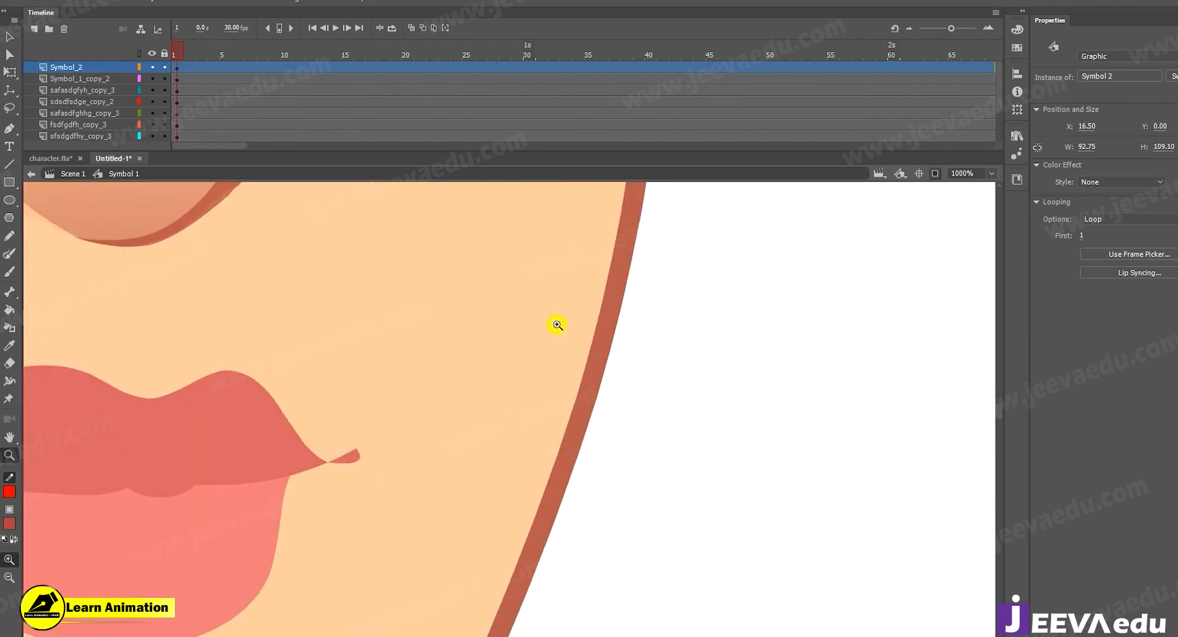
{"action": "left_click", "coordinate": [595, 296], "text": "alt"}
{"action": "left_click", "coordinate": [567, 344], "text": "alt"}
{"action": "left_click", "coordinate": [540, 389], "text": "alt"}
{"action": "key", "text": "v"}
{"action": "left_click", "coordinate": [592, 499]}
{"action": "key", "text": "z"}
{"action": "left_click_drag", "start_coordinate": [507, 431], "coordinate": [613, 481]}
{"action": "key", "text": "v"}
Open Symbol 2 for editing, select the mouth symbol with its jaw, and undo the last change.
{"action": "left_click", "coordinate": [565, 458]}
{"action": "double_click", "coordinate": [558, 473]}
{"action": "left_click", "coordinate": [560, 468]}
{"action": "key", "text": "ctrl+z"}
{"action": "left_click", "coordinate": [673, 502]}
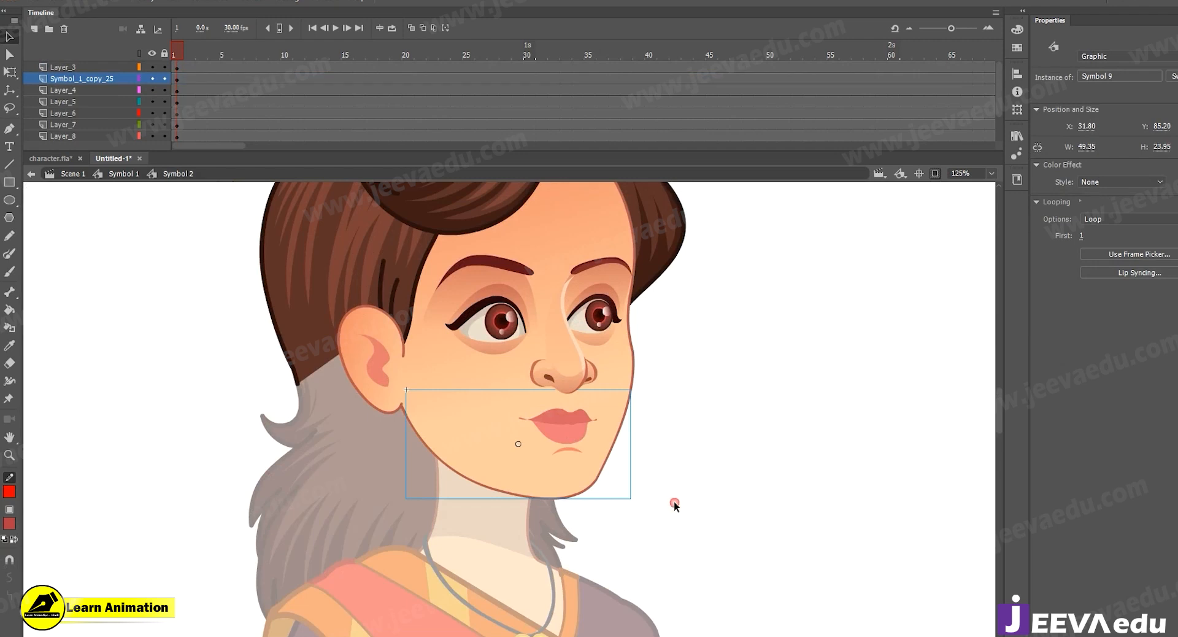
Open Symbol 9 to check its contents and timeline, return to Symbol 2 and select the mouth symbol.
{"action": "left_click", "coordinate": [526, 411]}
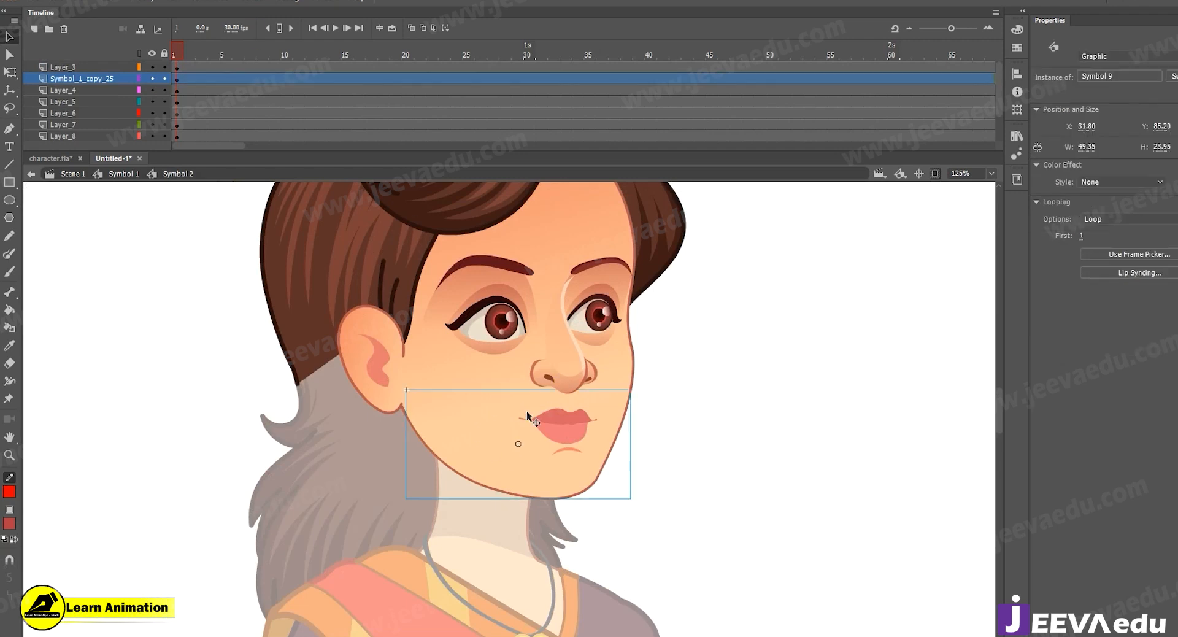
{"action": "scroll", "coordinate": [540, 446], "scroll_direction": "up", "scroll_amount": 2}
{"action": "double_click", "coordinate": [540, 447]}
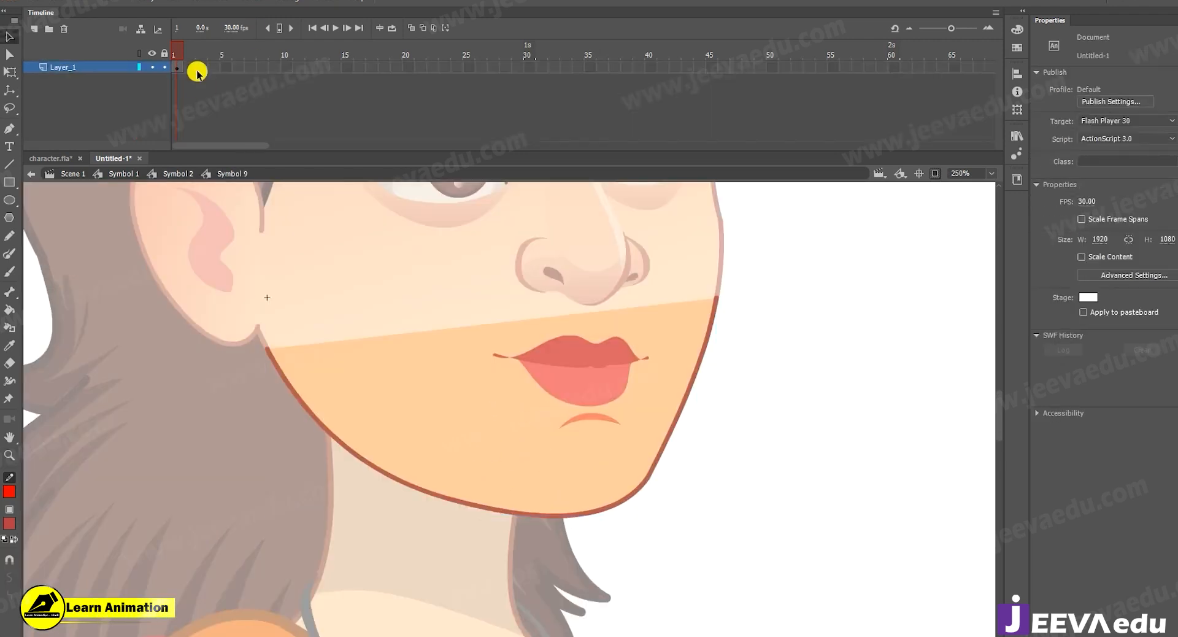
{"action": "left_click", "coordinate": [581, 457]}
{"action": "left_click", "coordinate": [583, 460], "text": "ctrl+alt"}
{"action": "double_click", "coordinate": [657, 457]}
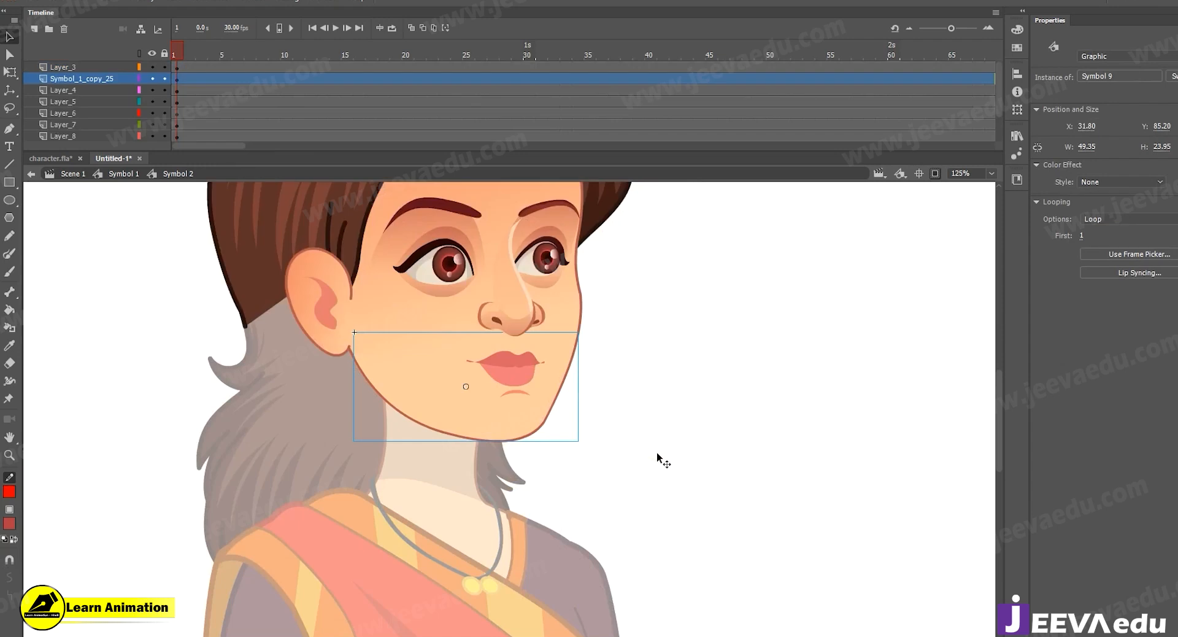
{"action": "left_click", "coordinate": [604, 513]}
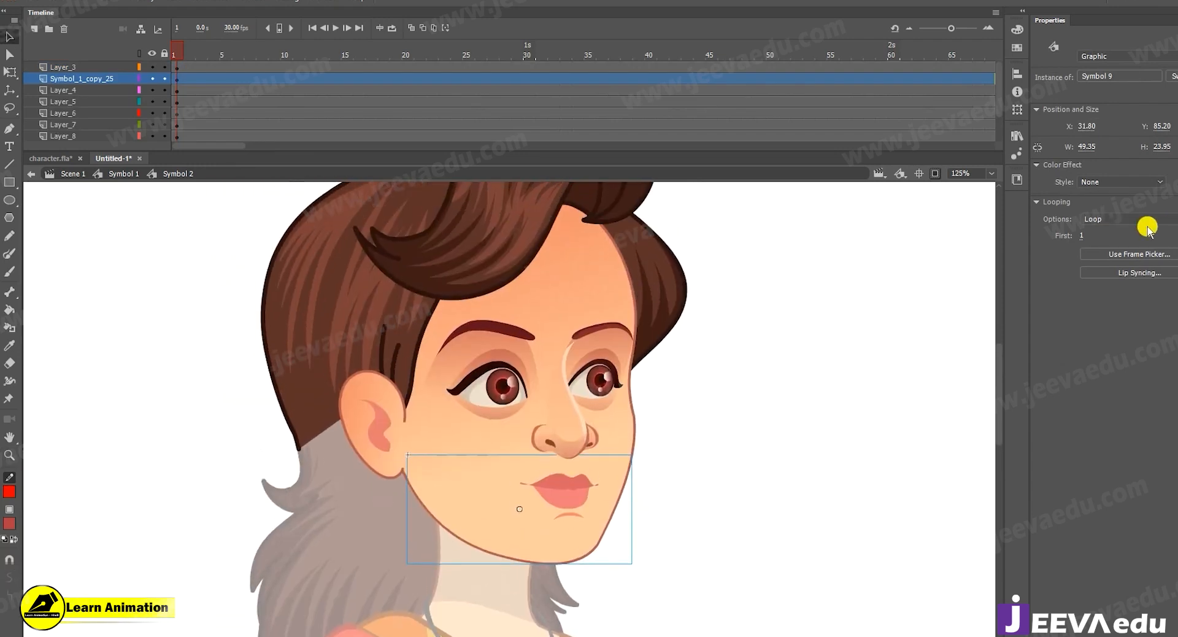
Open Symbol 9 inside Symbol 2, then open its nested Symbol 9 copy 19 and show frame 2's mouth shape.
{"action": "double_click", "coordinate": [625, 484]}
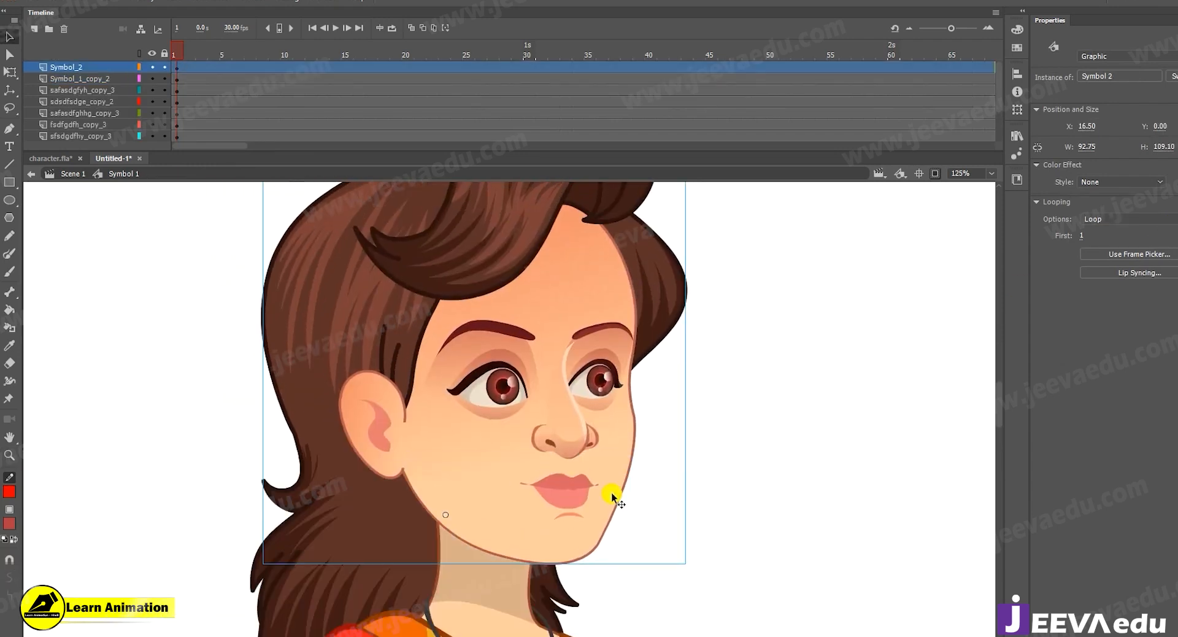
{"action": "double_click", "coordinate": [566, 517]}
{"action": "left_click", "coordinate": [567, 515]}
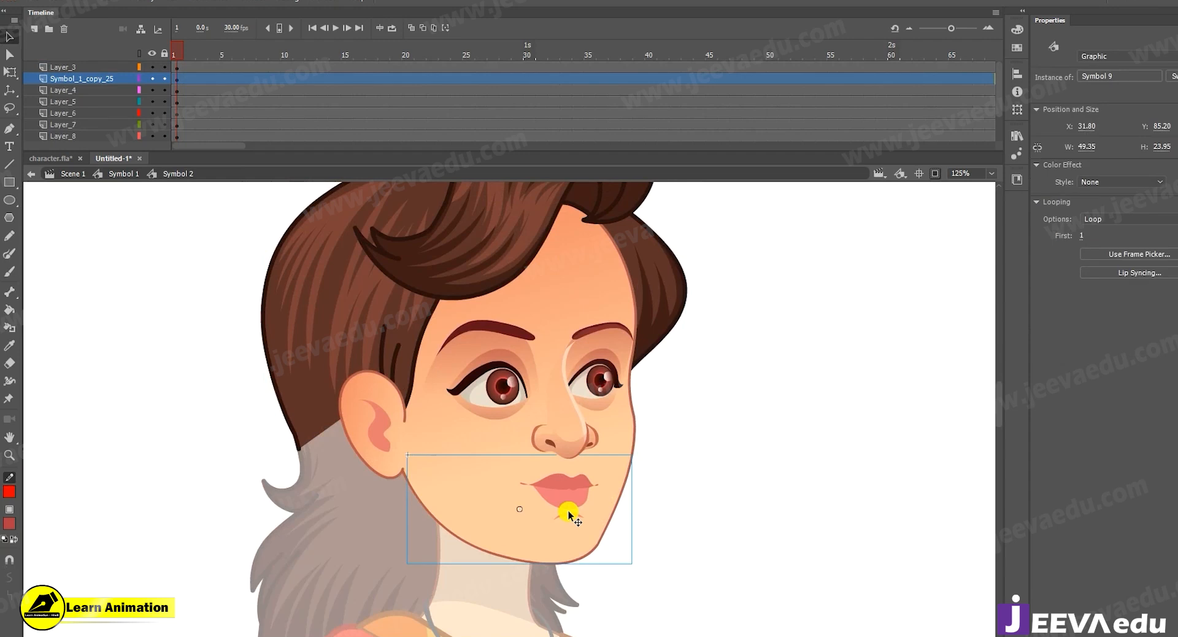
{"action": "double_click", "coordinate": [589, 510]}
{"action": "left_click", "coordinate": [589, 510]}
{"action": "left_click_drag", "start_coordinate": [298, 67], "coordinate": [2, 114]}
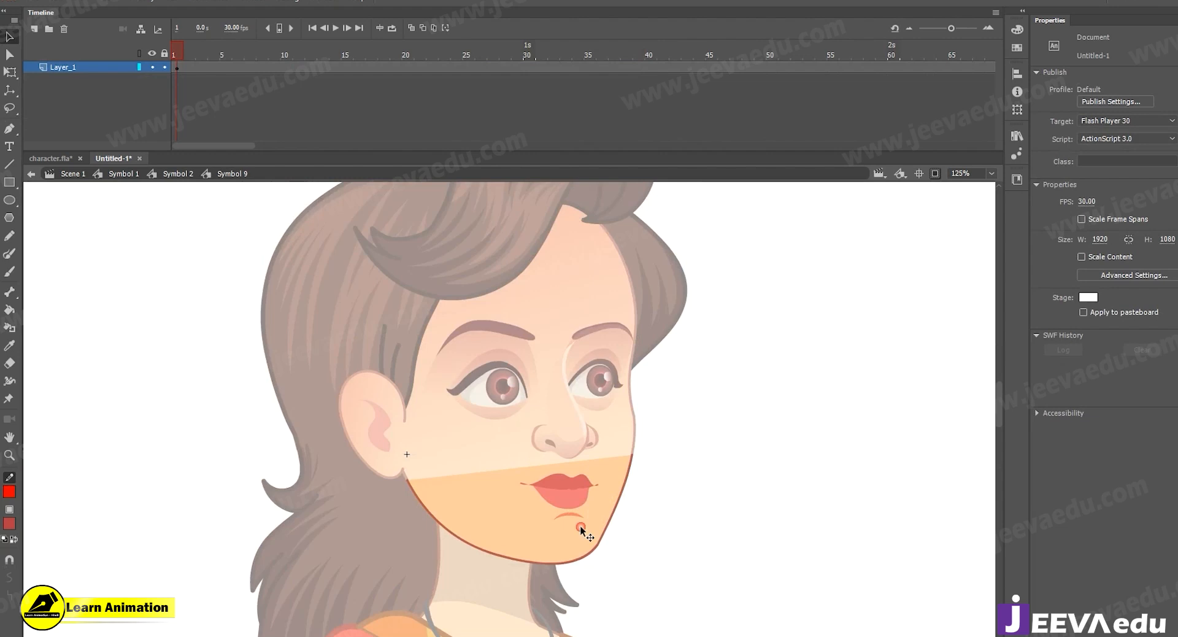
{"action": "left_click", "coordinate": [579, 525]}
{"action": "key", "text": "z"}
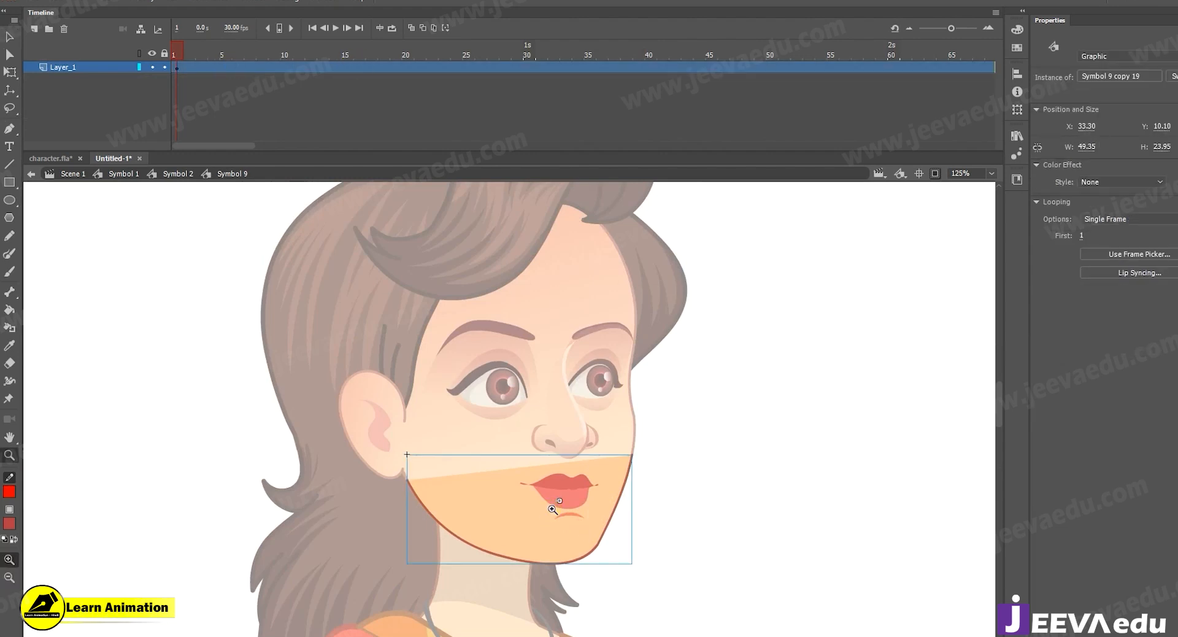
{"action": "left_click", "coordinate": [552, 509]}
{"action": "key", "text": "v"}
{"action": "double_click", "coordinate": [546, 407]}
{"action": "mouse_move", "coordinate": [183, 54]}
{"action": "left_mouse_down"}
{"action": "mouse_move", "coordinate": [271, 70]}
{"action": "mouse_move", "coordinate": [178, 55]}
{"action": "left_mouse_up"}
Insert a jaw keyframe at frame 2 of Layer_2 and stretch the jaw slightly downward with Free Transform.
{"action": "left_click", "coordinate": [189, 78]}
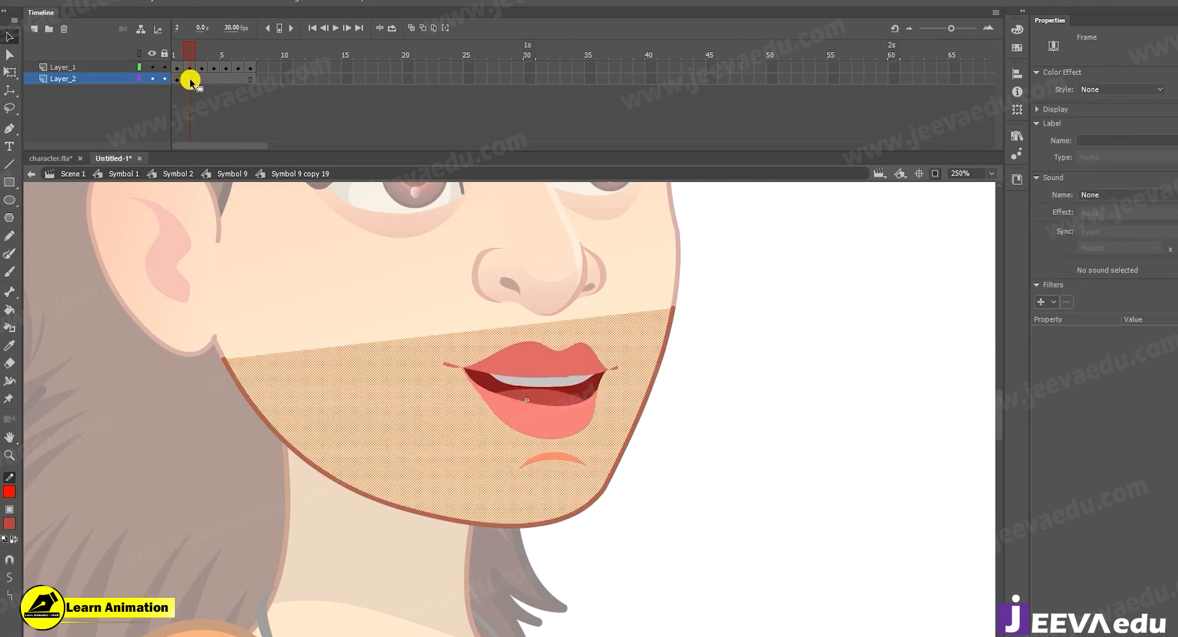
{"action": "key", "text": "F6"}
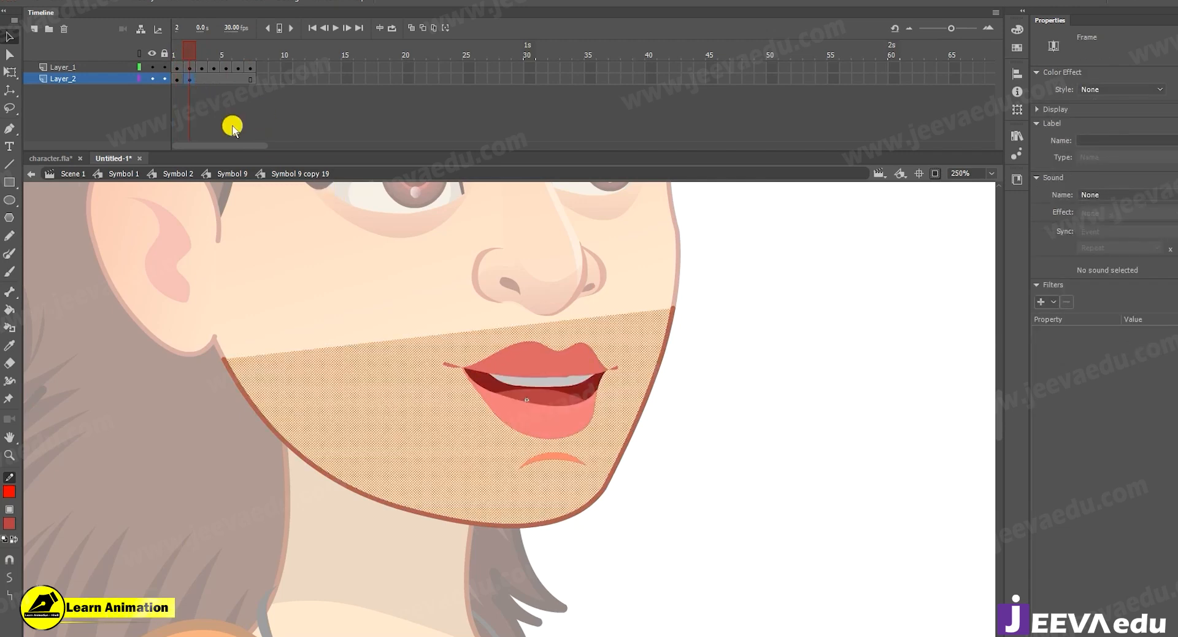
{"action": "key", "text": "q"}
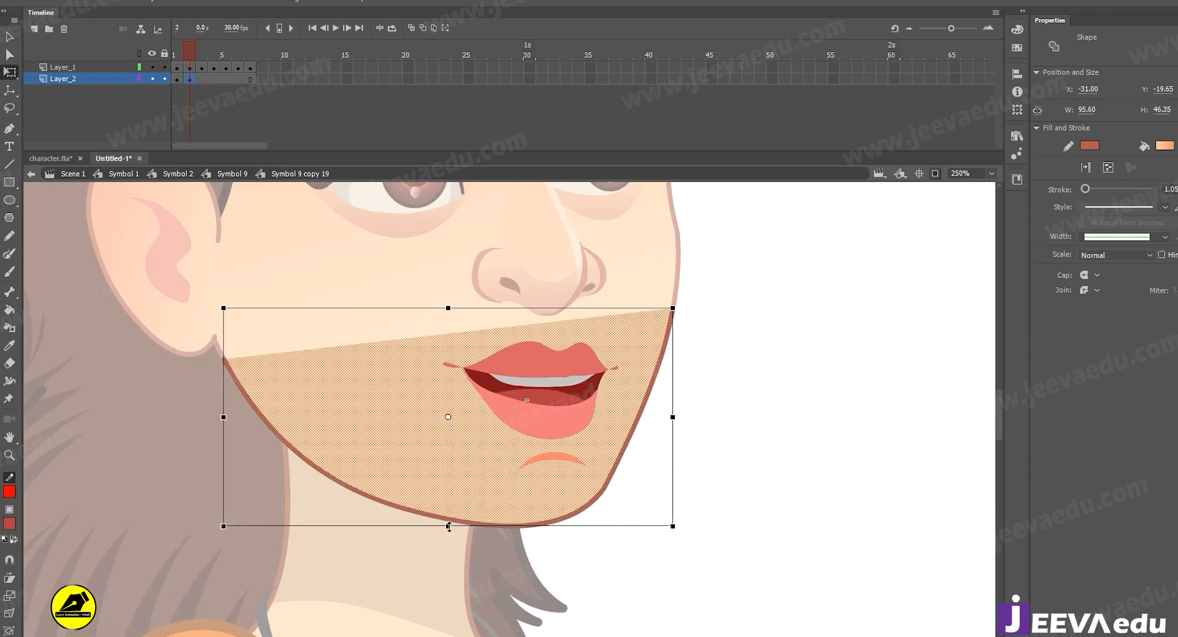
{"action": "left_click_drag", "start_coordinate": [449, 526], "coordinate": [448, 532]}
{"action": "left_click", "coordinate": [192, 44]}
{"action": "left_click_drag", "start_coordinate": [187, 62], "coordinate": [185, 62]}
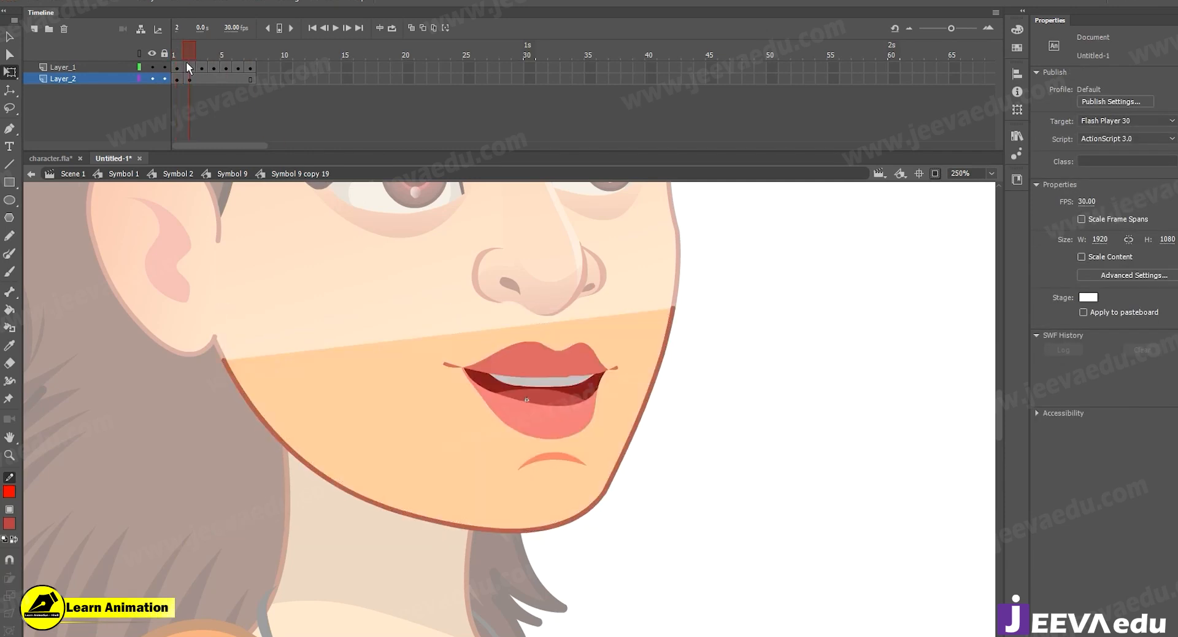
Insert a jaw keyframe at frame 3 of Layer_2 and shorten the jaw from below to a height of about 44.90.
{"action": "left_click", "coordinate": [208, 83]}
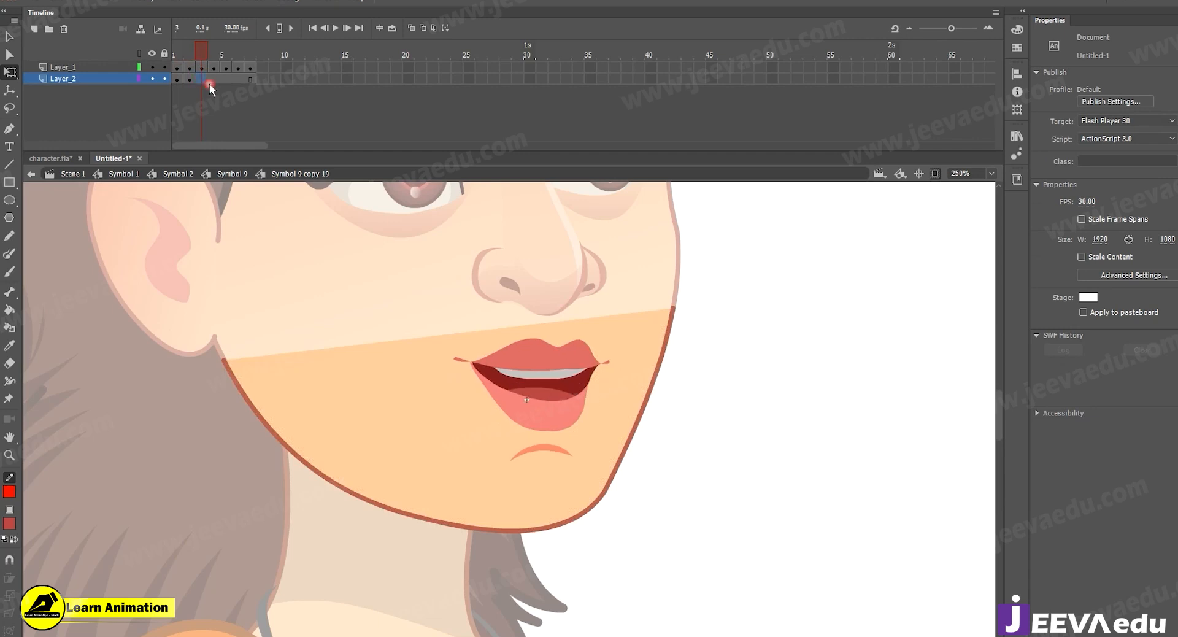
{"action": "left_click", "coordinate": [203, 79]}
{"action": "mouse_move", "coordinate": [190, 54]}
{"action": "left_mouse_down"}
{"action": "mouse_move", "coordinate": [179, 55]}
{"action": "mouse_move", "coordinate": [203, 57]}
{"action": "left_mouse_up"}
{"action": "left_click", "coordinate": [204, 79]}
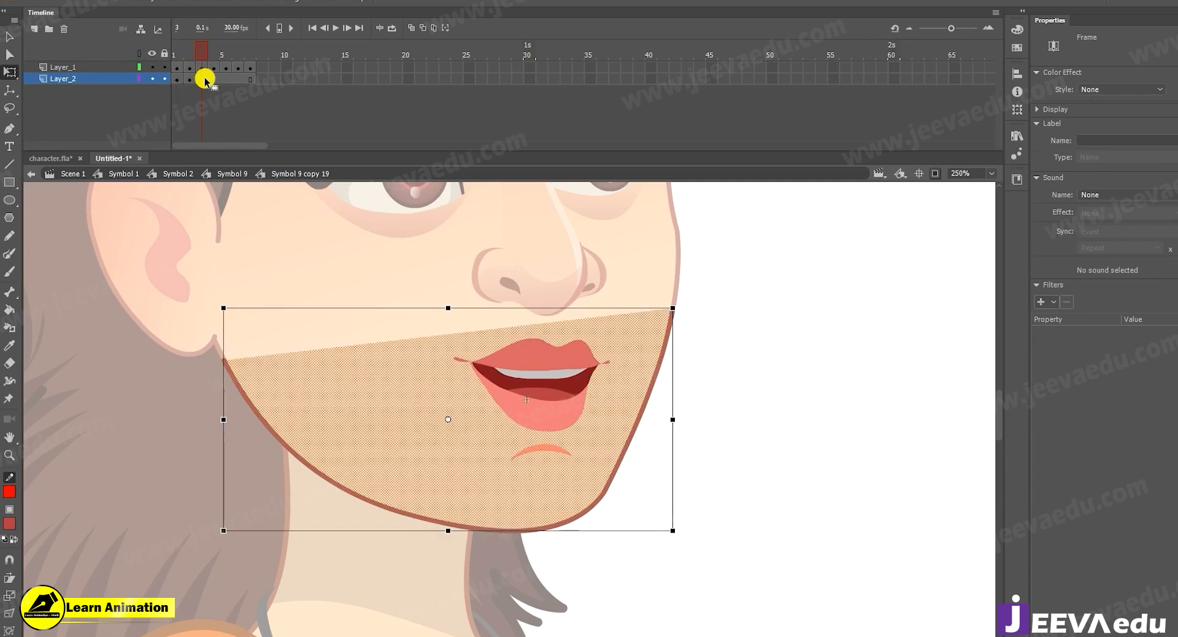
{"action": "left_click", "coordinate": [448, 529]}
{"action": "left_click_drag", "start_coordinate": [448, 530], "coordinate": [448, 521]}
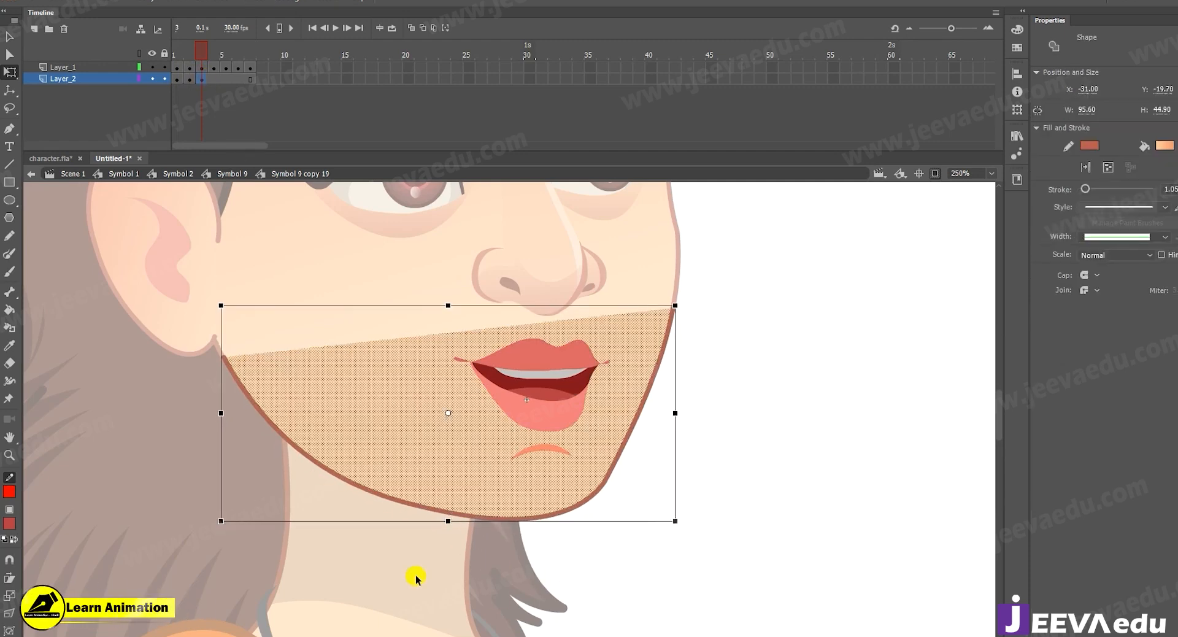
Move the jaw outline's end below the ear onto the face outline at frame 3.
{"action": "left_click", "coordinate": [182, 386]}
{"action": "key", "text": "z"}
{"action": "left_click", "coordinate": [421, 413]}
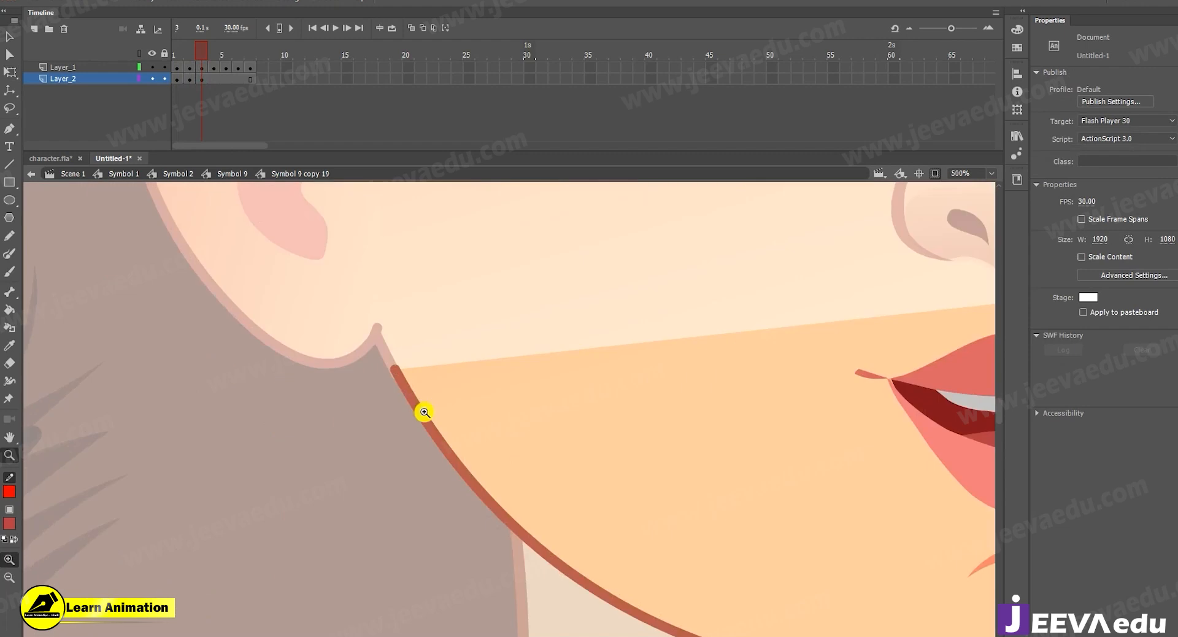
{"action": "left_click", "coordinate": [423, 409]}
{"action": "left_click", "coordinate": [425, 379]}
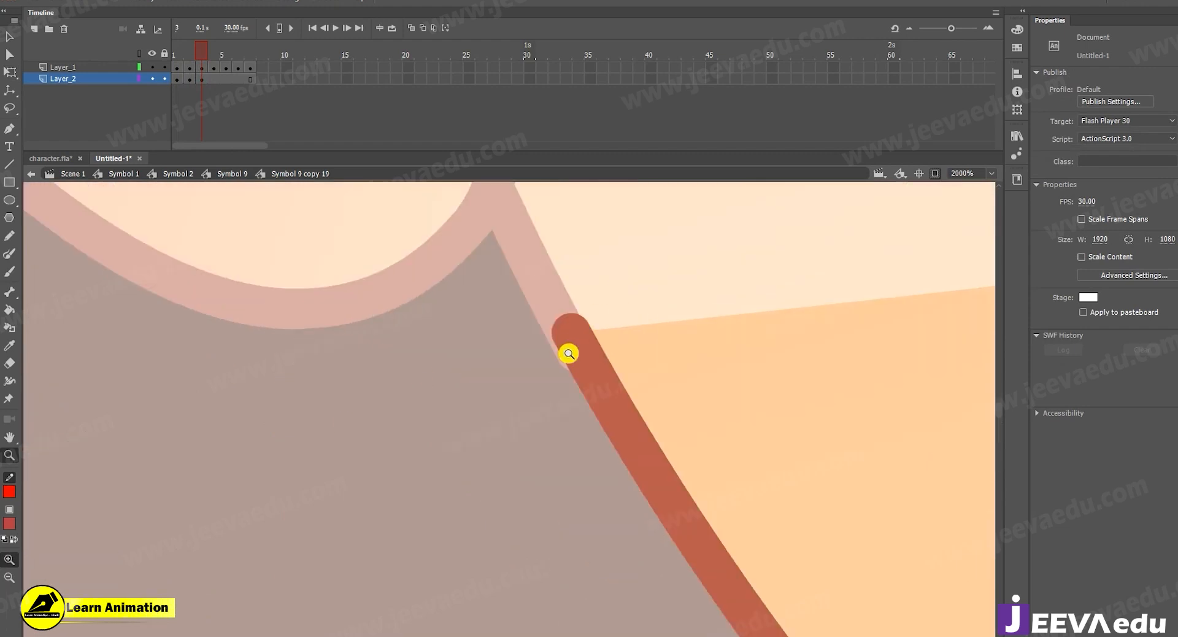
{"action": "key", "text": "v"}
{"action": "left_click_drag", "start_coordinate": [570, 334], "coordinate": [565, 331]}
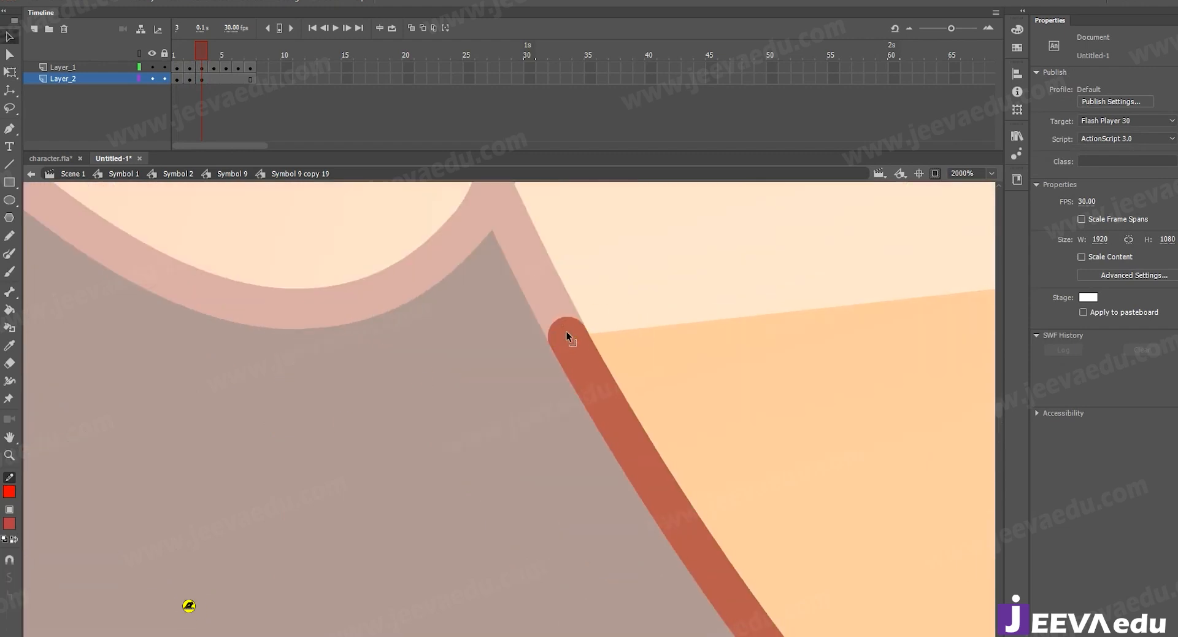
{"action": "key", "text": "z"}
{"action": "left_click", "coordinate": [577, 334], "text": "alt"}
{"action": "left_click", "coordinate": [606, 357], "text": "alt"}
{"action": "left_click", "coordinate": [629, 417], "text": "alt"}
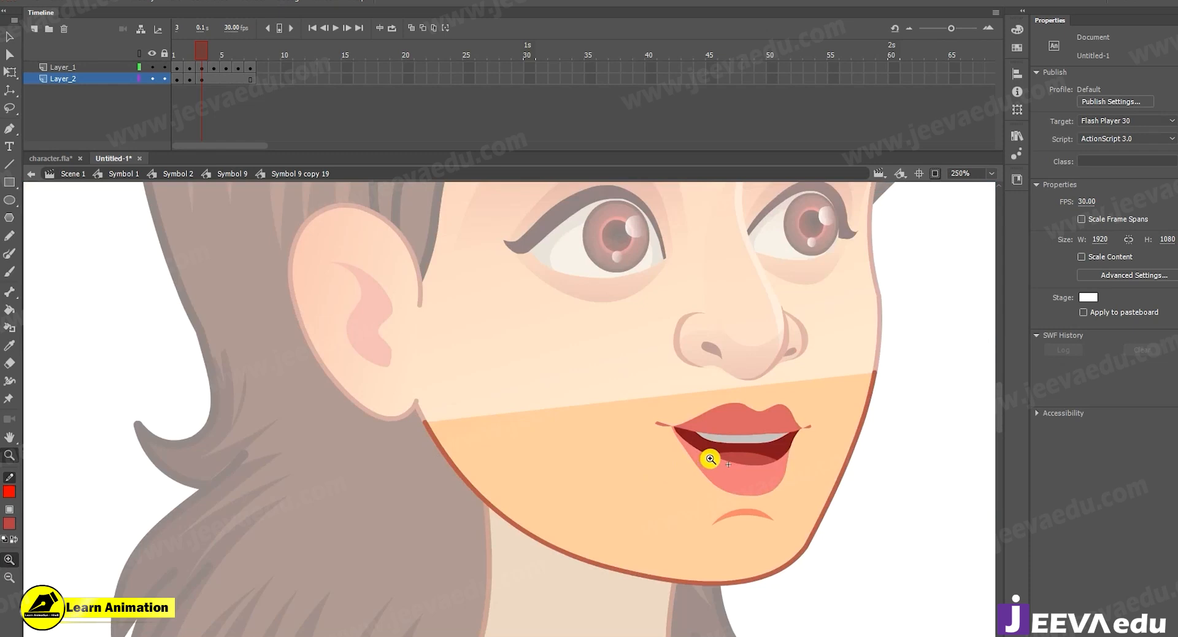
{"action": "left_click_drag", "start_coordinate": [720, 471], "coordinate": [672, 463]}
Insert a jaw keyframe at frame 4 of Layer_2, stretch the jaw to a height of about 46.25 and skew its lower edge slightly toward the chin.
{"action": "mouse_move", "coordinate": [205, 49]}
{"action": "left_mouse_down"}
{"action": "mouse_move", "coordinate": [180, 57]}
{"action": "mouse_move", "coordinate": [196, 56]}
{"action": "left_mouse_up"}
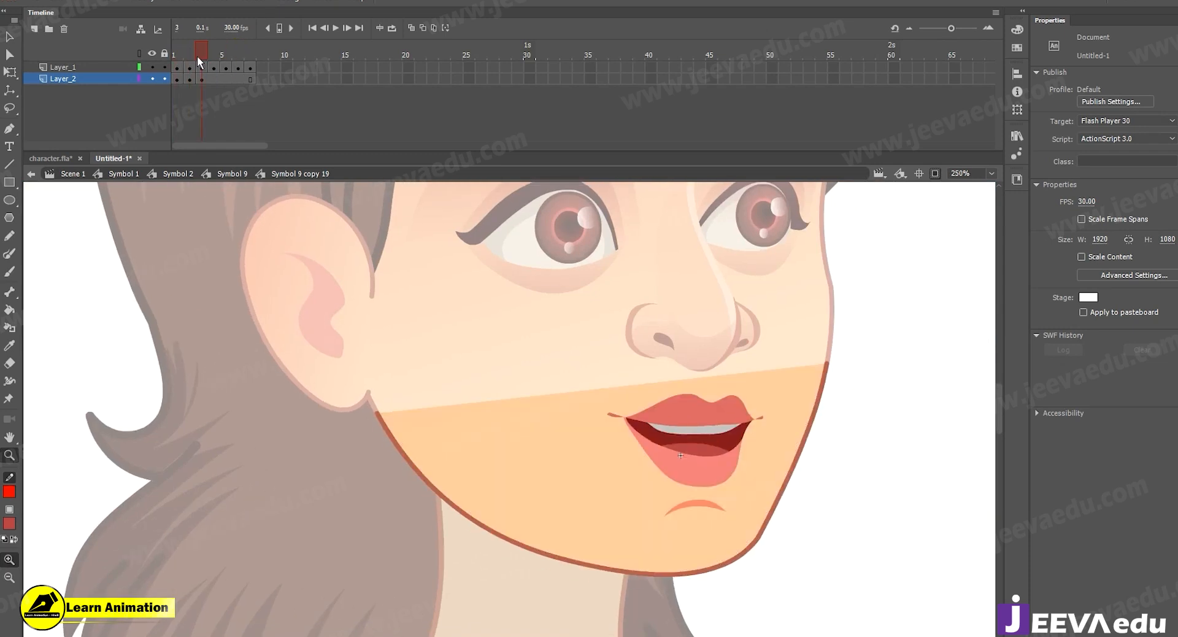
{"action": "left_click", "coordinate": [214, 78]}
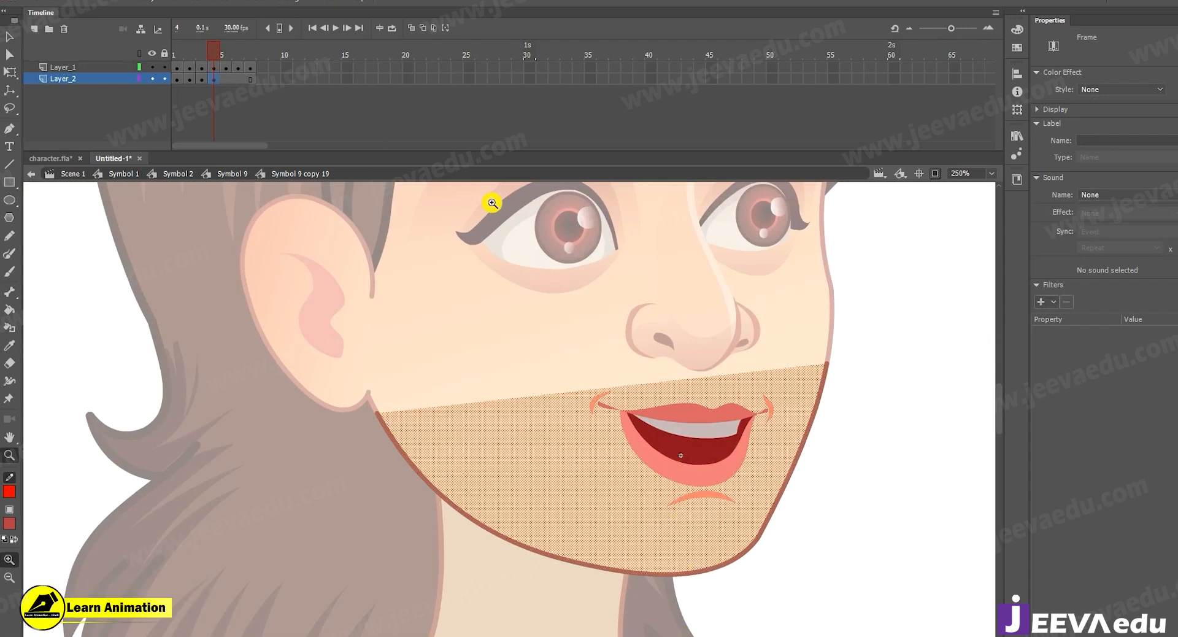
{"action": "left_click", "coordinate": [666, 459]}
{"action": "left_click_drag", "start_coordinate": [616, 453], "coordinate": [626, 429]}
{"action": "left_click", "coordinate": [579, 451], "text": "alt"}
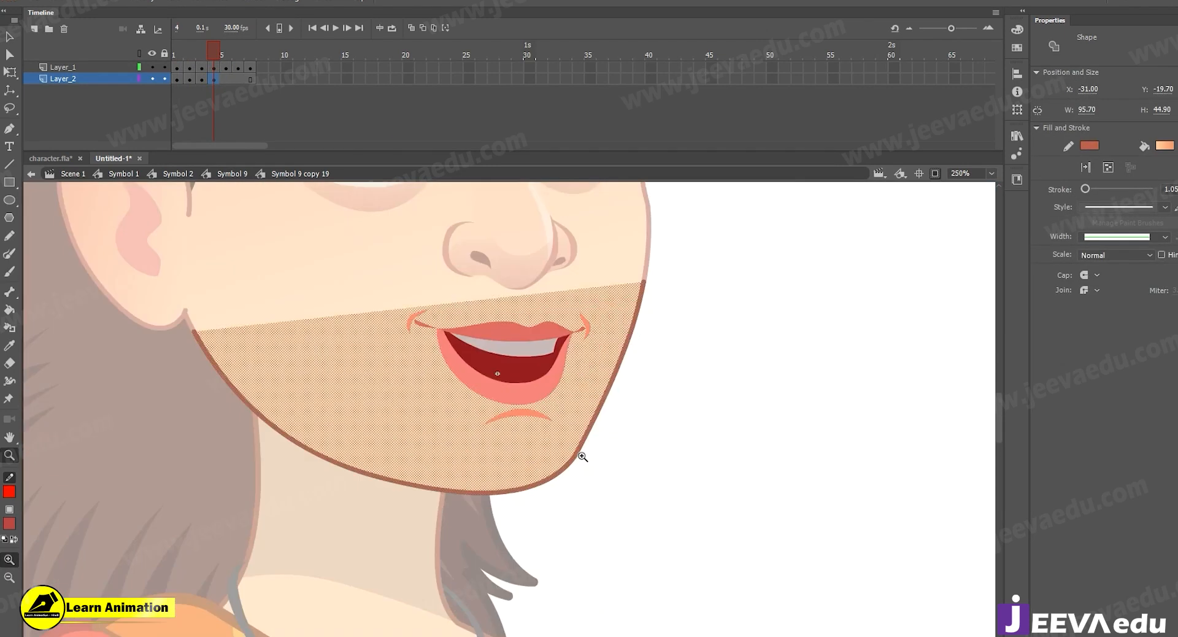
{"action": "key", "text": "q"}
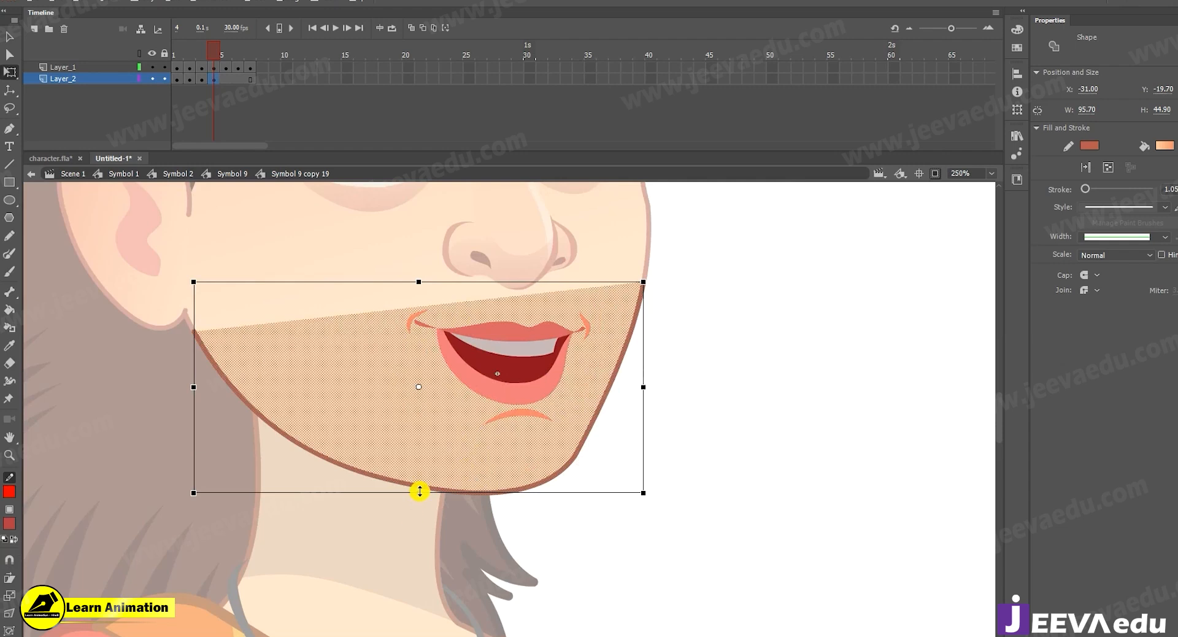
{"action": "left_click_drag", "start_coordinate": [419, 491], "coordinate": [419, 499]}
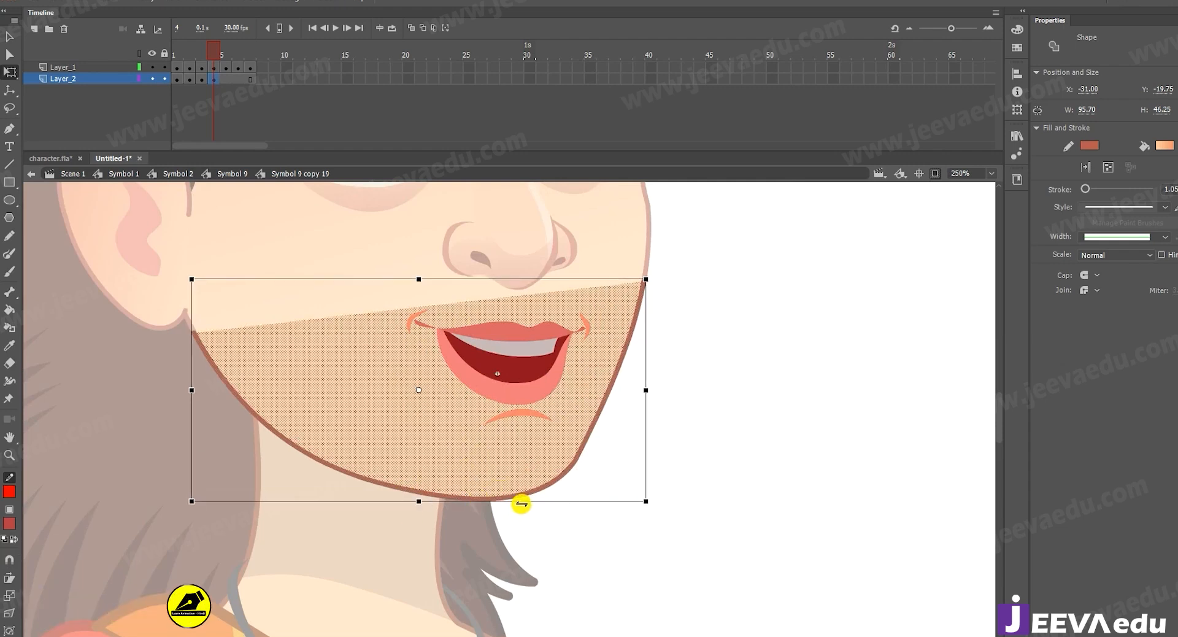
{"action": "left_click_drag", "start_coordinate": [525, 502], "coordinate": [560, 498]}
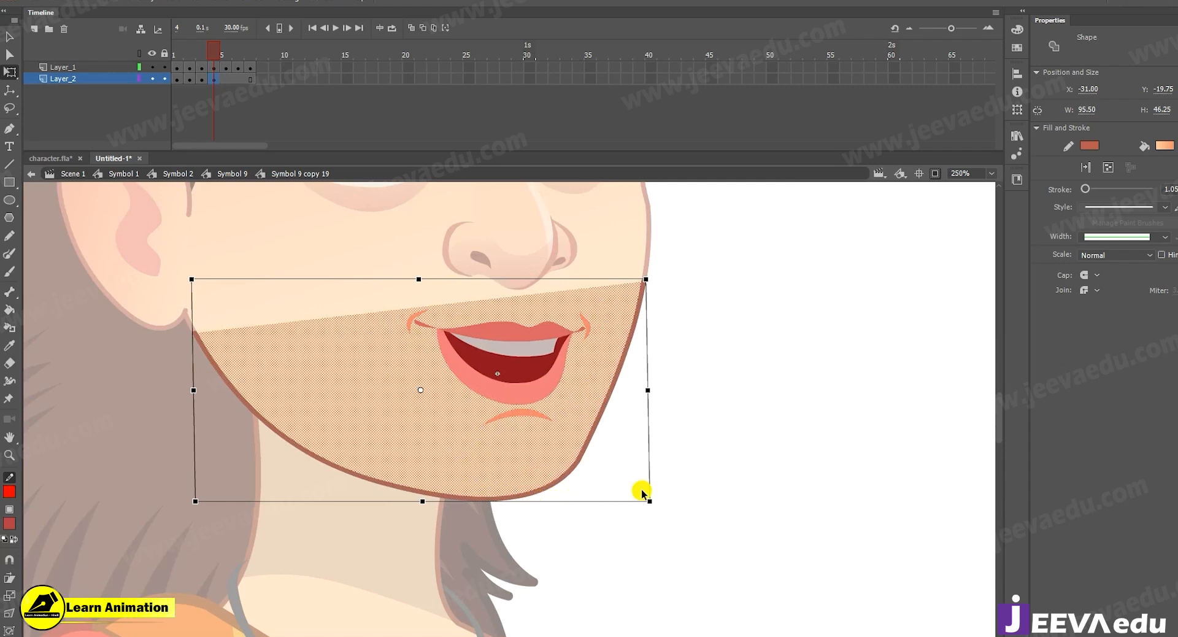
Examine close up how the frame 4 jaw outline joins the face outline below the ear.
{"action": "left_click", "coordinate": [127, 395]}
{"action": "key", "text": "z"}
{"action": "left_click", "coordinate": [257, 365]}
{"action": "left_click", "coordinate": [371, 385]}
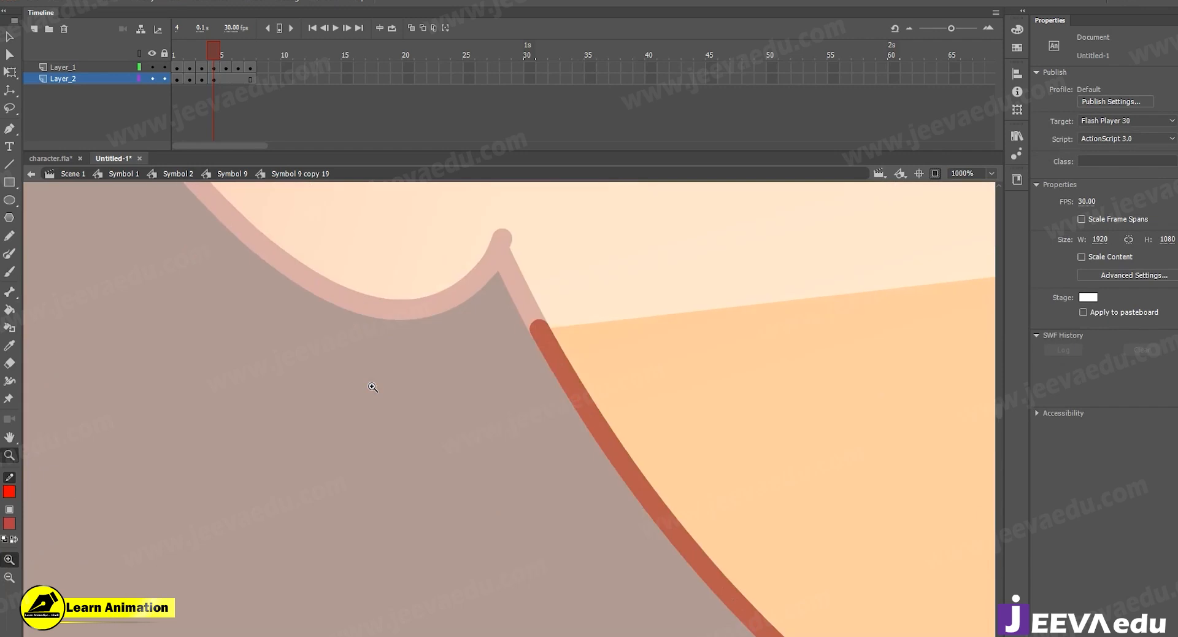
{"action": "left_click", "coordinate": [645, 396]}
{"action": "left_click", "coordinate": [681, 440]}
{"action": "left_click", "coordinate": [682, 440], "text": "alt"}
{"action": "left_click", "coordinate": [681, 442], "text": "alt"}
{"action": "left_click", "coordinate": [668, 439], "text": "alt"}
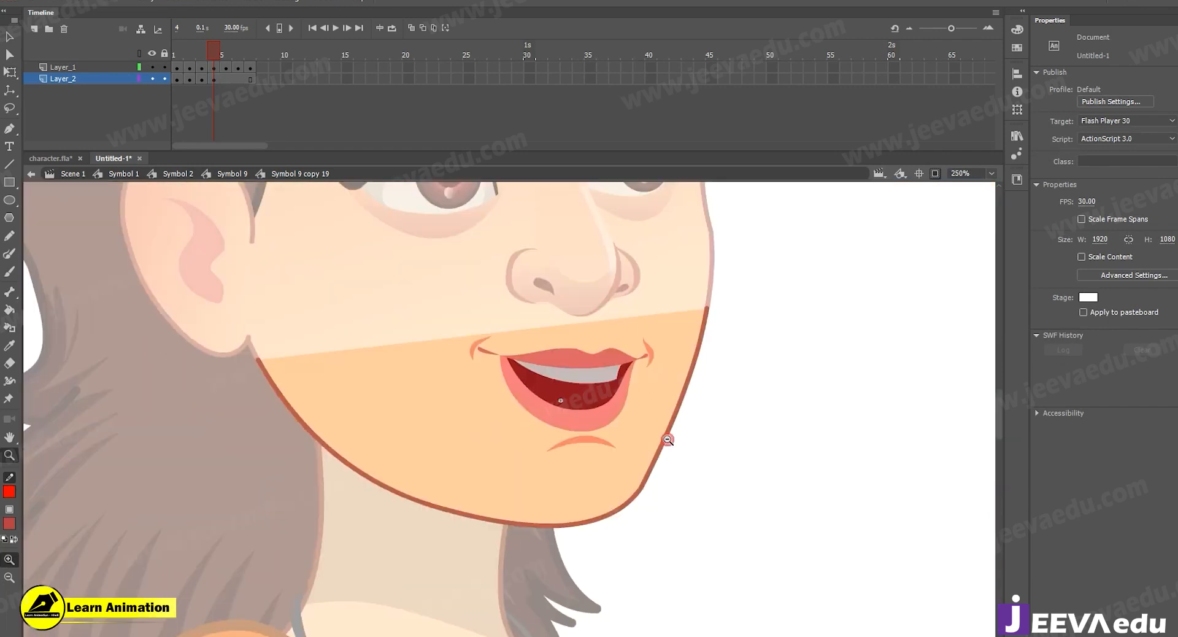
Insert a jaw keyframe at frame 5 of Layer_2, stretch the jaw to a height of about 46.95 and skew its lower edge slightly.
{"action": "left_click", "coordinate": [224, 79]}
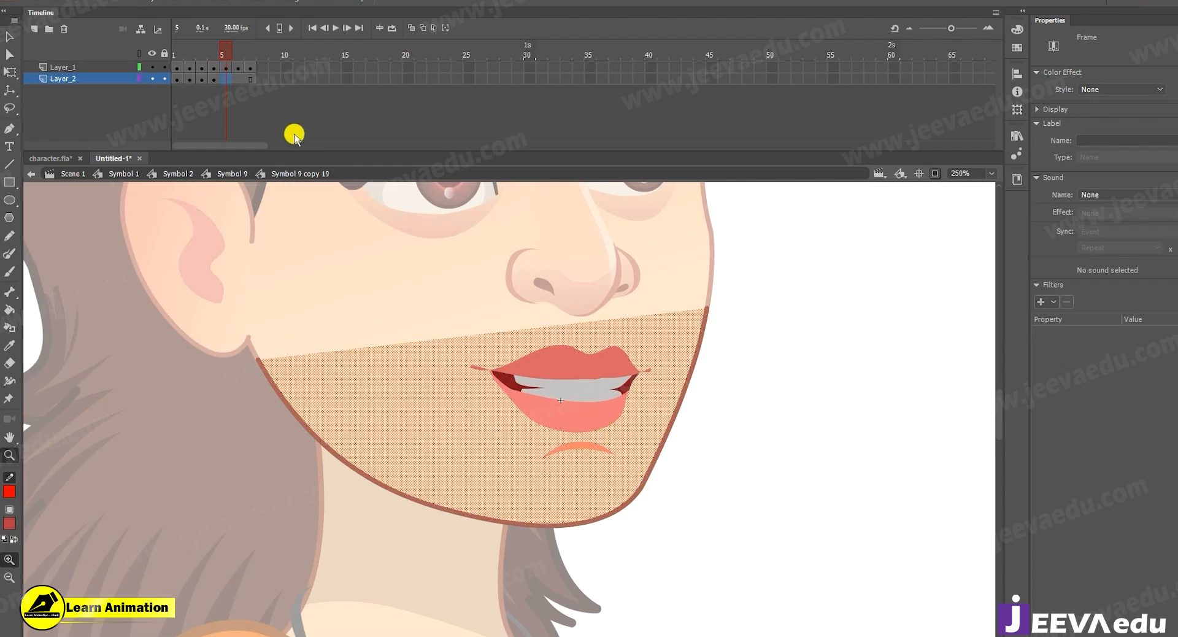
{"action": "key", "text": "q"}
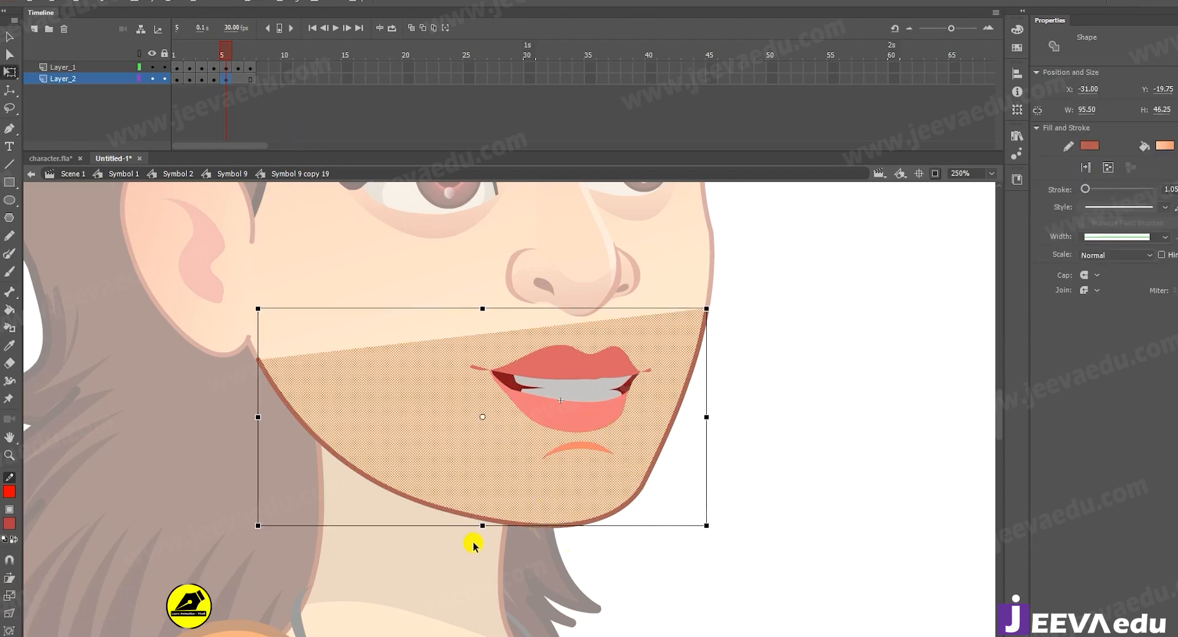
{"action": "left_click_drag", "start_coordinate": [483, 528], "coordinate": [483, 531]}
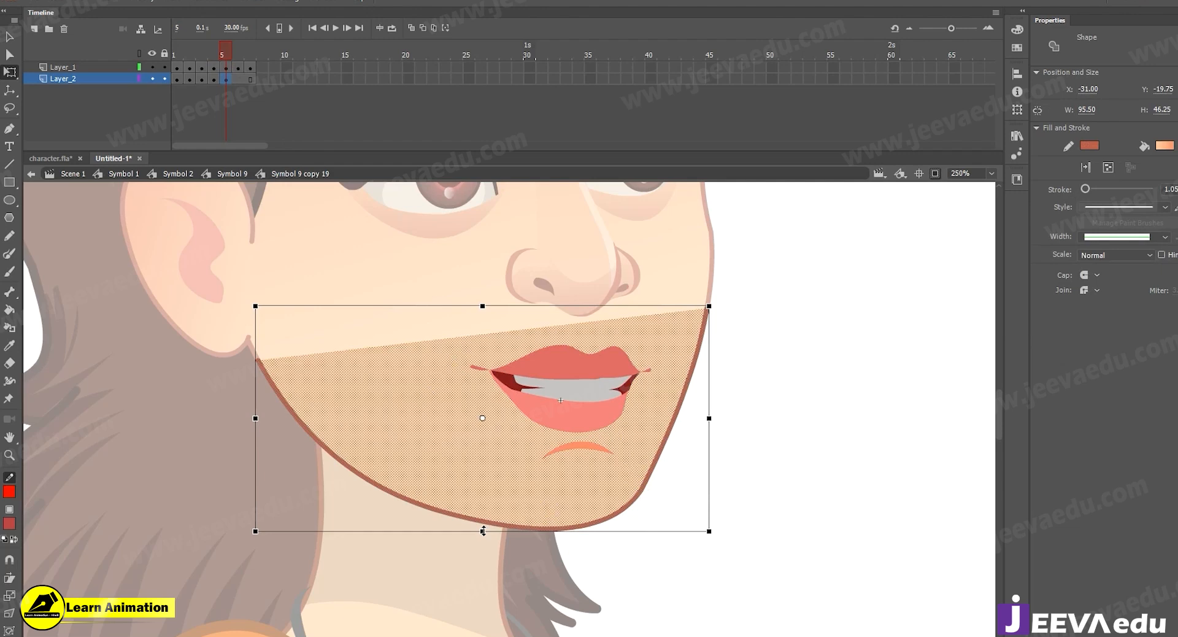
{"action": "left_click_drag", "start_coordinate": [561, 531], "coordinate": [550, 531]}
Adjust the jaw outline's end below the ear to meet the face outline at frame 5.
{"action": "left_click", "coordinate": [227, 409]}
{"action": "key", "text": "z"}
{"action": "left_click", "coordinate": [350, 383]}
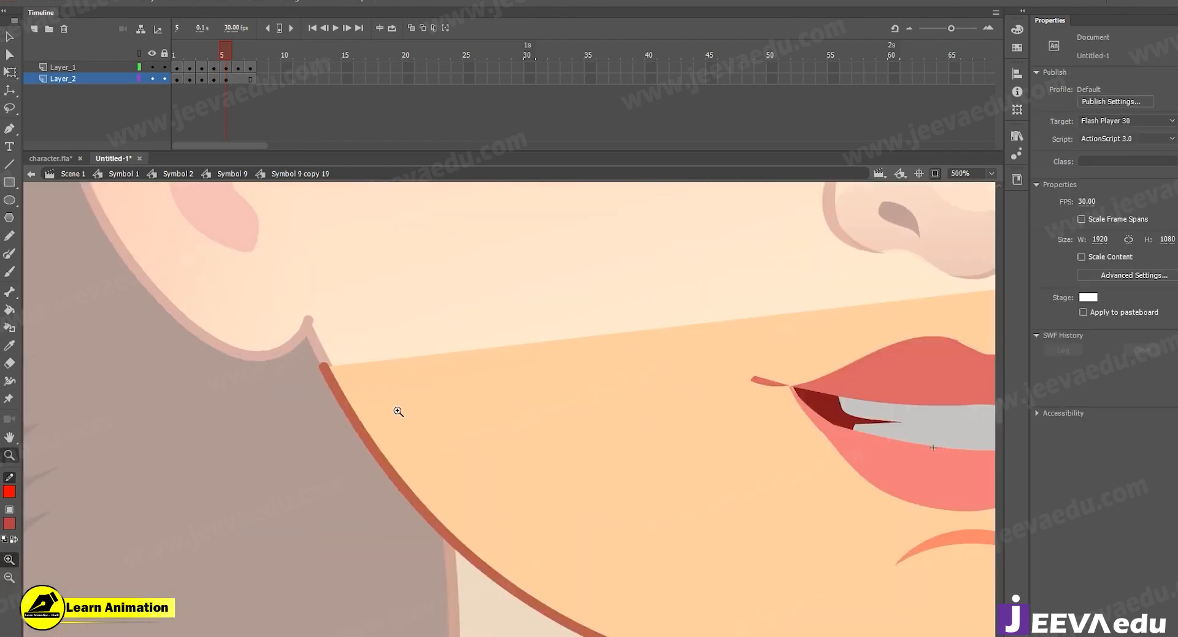
{"action": "left_click", "coordinate": [396, 409]}
{"action": "key", "text": "v"}
{"action": "left_click_drag", "start_coordinate": [367, 328], "coordinate": [368, 323]}
{"action": "left_click_drag", "start_coordinate": [394, 388], "coordinate": [395, 389]}
{"action": "key", "text": "z"}
{"action": "left_click", "coordinate": [406, 405], "text": "alt"}
{"action": "left_click", "coordinate": [423, 425], "text": "alt"}
{"action": "left_click_drag", "start_coordinate": [785, 533], "coordinate": [590, 536]}
Insert a jaw keyframe at frame 6 of Layer_2 and shorten the jaw slightly from below.
{"action": "left_click", "coordinate": [237, 79]}
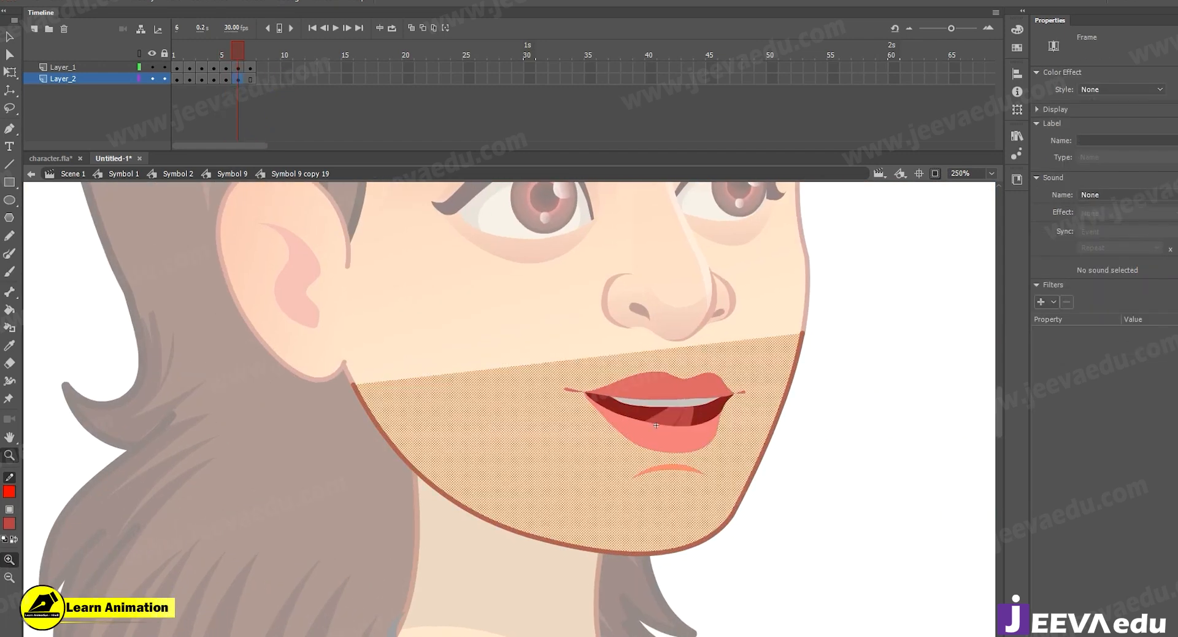
{"action": "key", "text": "q"}
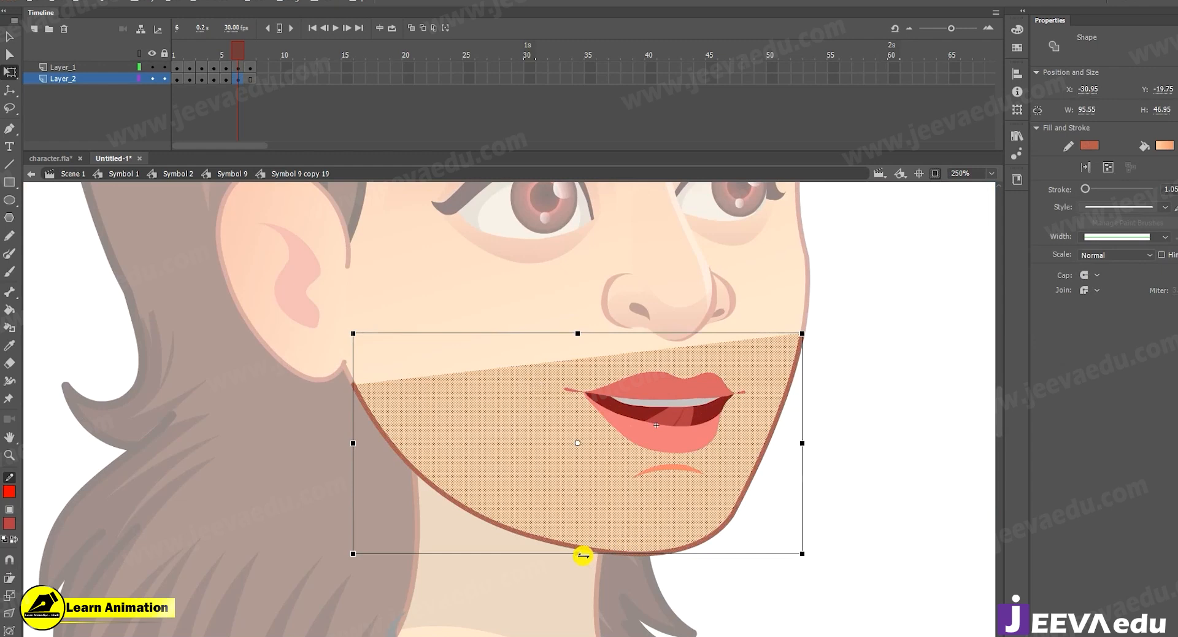
{"action": "left_click_drag", "start_coordinate": [579, 552], "coordinate": [579, 549]}
{"action": "left_click", "coordinate": [609, 574]}
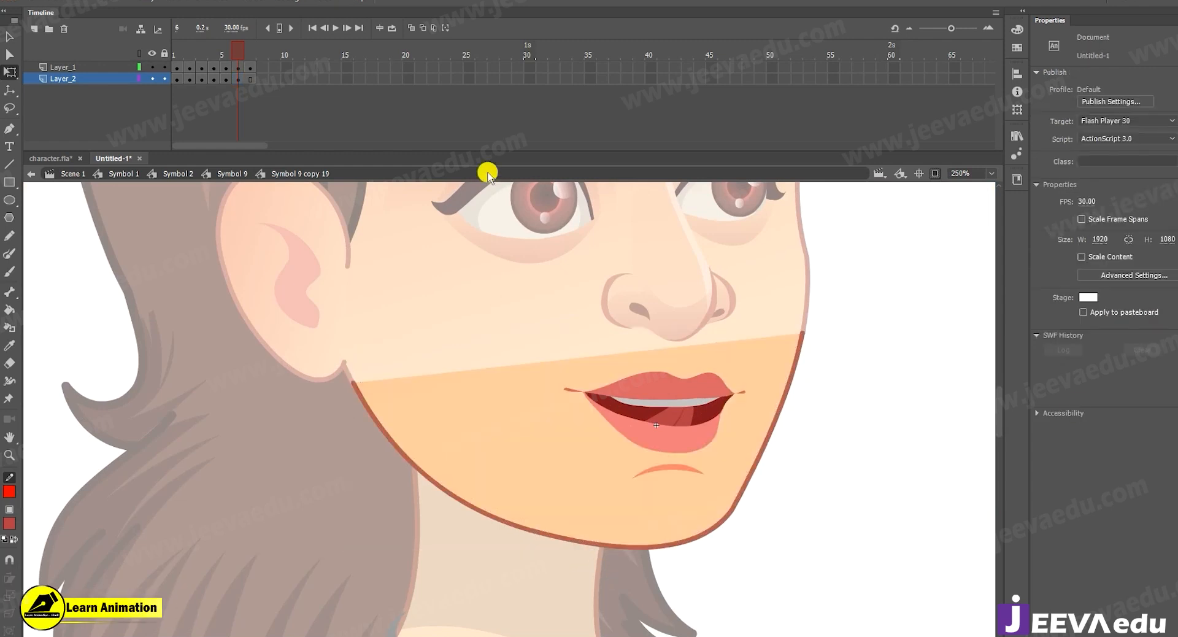
Shift the frame 6 jaw outline's end below the ear into line with the face outline.
{"action": "key", "text": "z"}
{"action": "left_click", "coordinate": [358, 410]}
{"action": "left_click", "coordinate": [423, 396]}
{"action": "left_click", "coordinate": [634, 356]}
{"action": "key", "text": "v"}
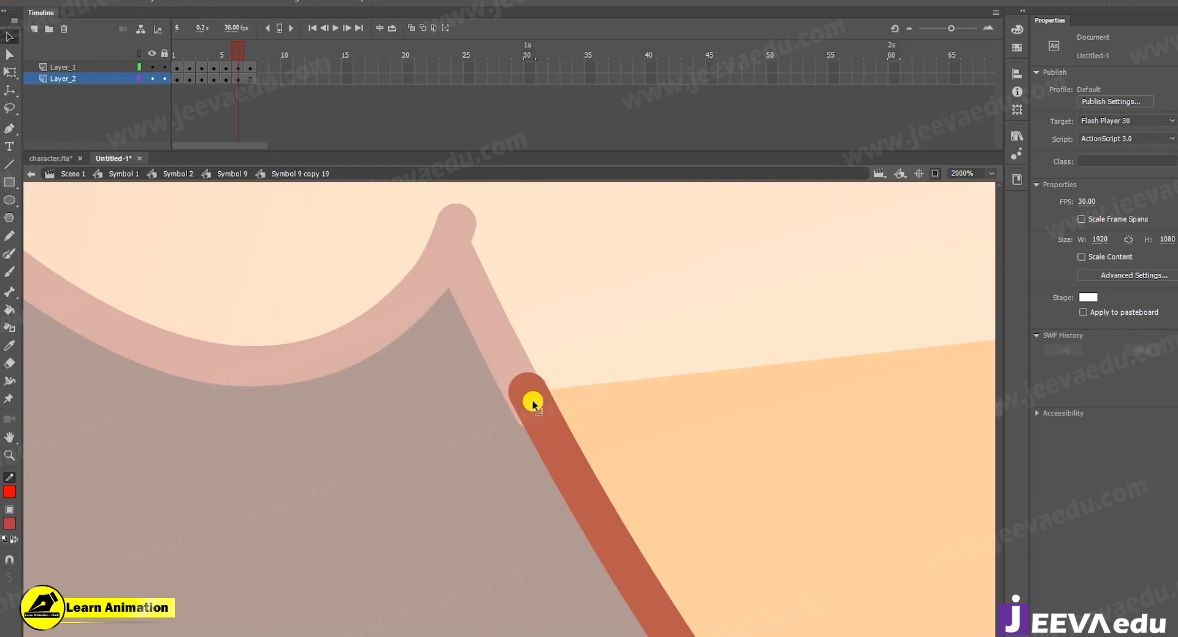
{"action": "left_click_drag", "start_coordinate": [520, 388], "coordinate": [519, 388]}
{"action": "key", "text": "z"}
{"action": "left_click", "coordinate": [537, 413], "text": "alt"}
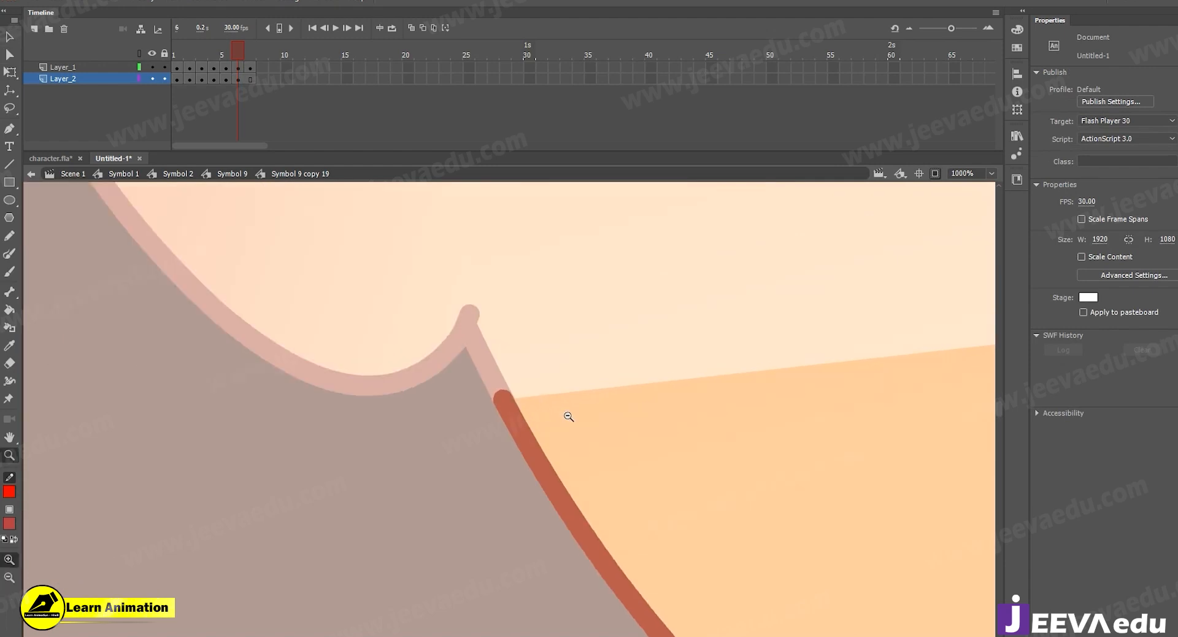
{"action": "left_click", "coordinate": [568, 417], "text": "alt"}
{"action": "left_click", "coordinate": [582, 427], "text": "alt"}
{"action": "left_click", "coordinate": [597, 440], "text": "alt"}
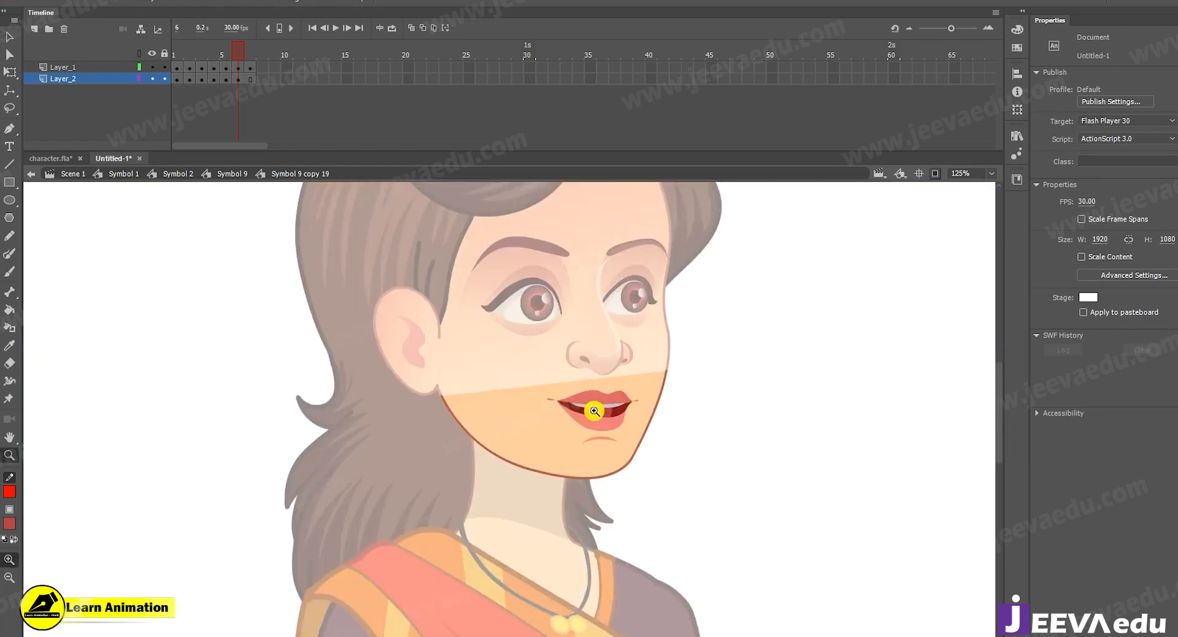
Insert a jaw keyframe at frame 7 of Layer_2 and ready the jaw for free transforming.
{"action": "left_click", "coordinate": [594, 410]}
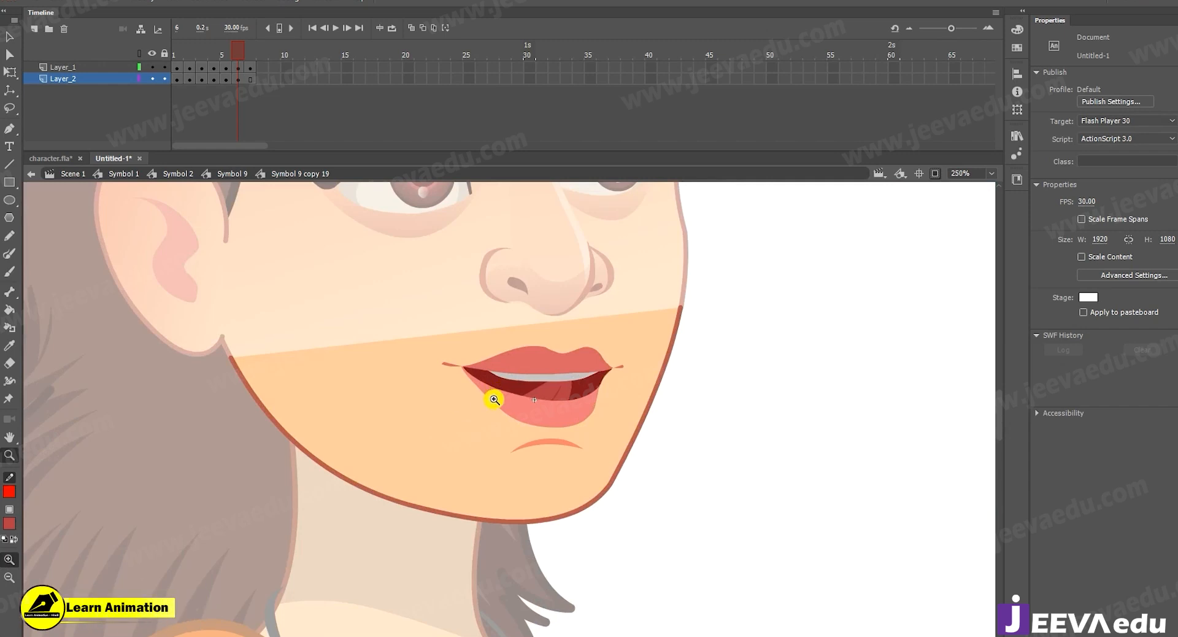
{"action": "left_click", "coordinate": [250, 79]}
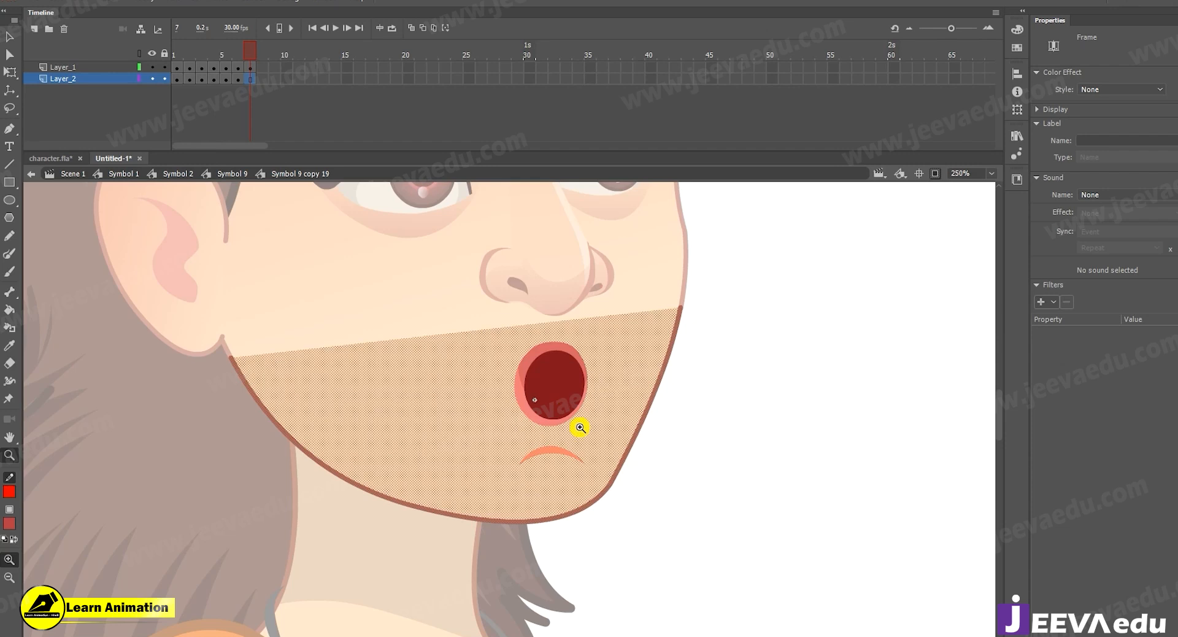
{"action": "key", "text": "q"}
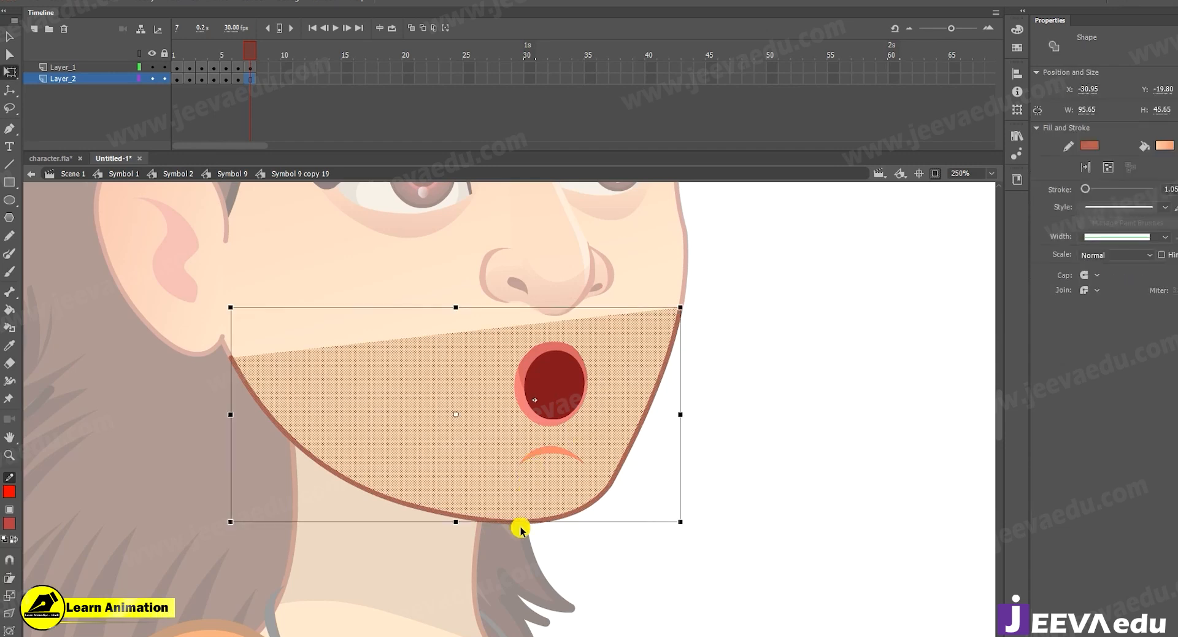
{"action": "left_click_drag", "start_coordinate": [454, 524], "coordinate": [455, 373]}
{"action": "key", "text": "ctrl+z"}
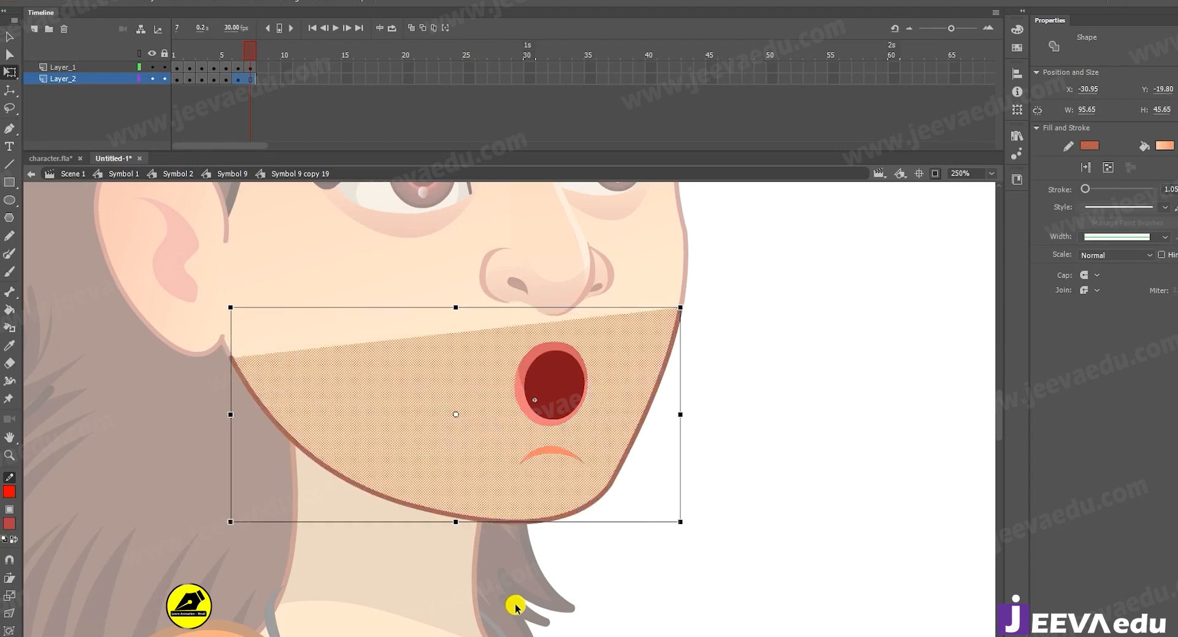
{"action": "left_click_drag", "start_coordinate": [458, 526], "coordinate": [456, 537]}
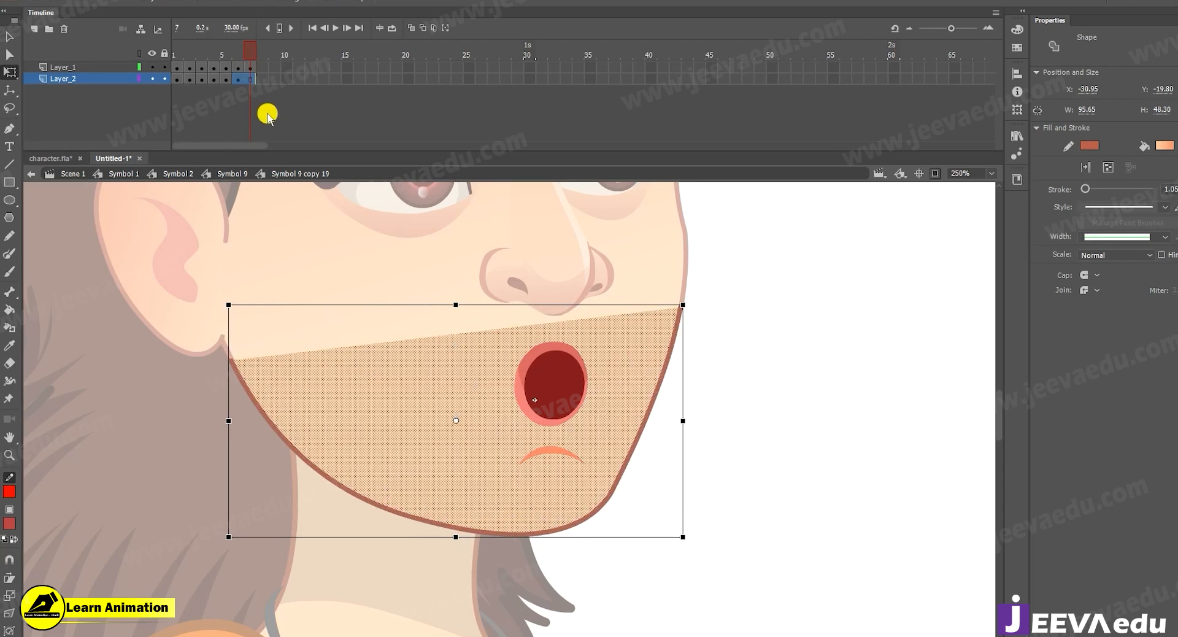
{"action": "key", "text": "ctrl+z"}
Stretch the frame 7 jaw downward to a height of about 48.85 and join its outline's end below the ear to the face outline.
{"action": "left_click", "coordinate": [283, 90]}
{"action": "left_click", "coordinate": [252, 81]}
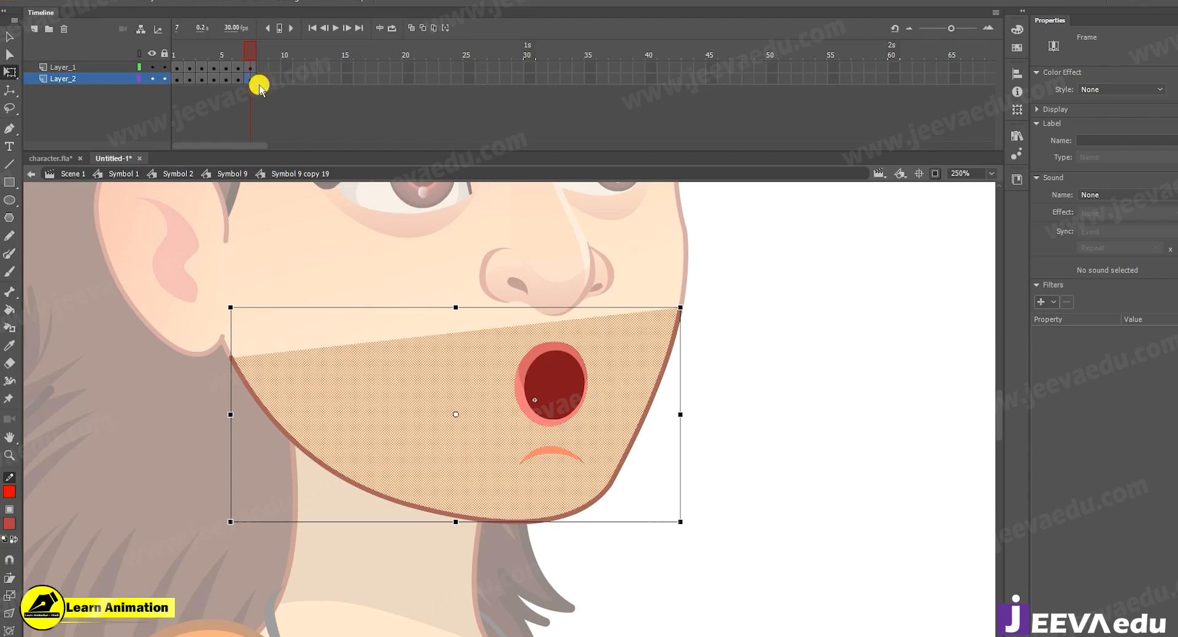
{"action": "left_click_drag", "start_coordinate": [457, 523], "coordinate": [460, 539]}
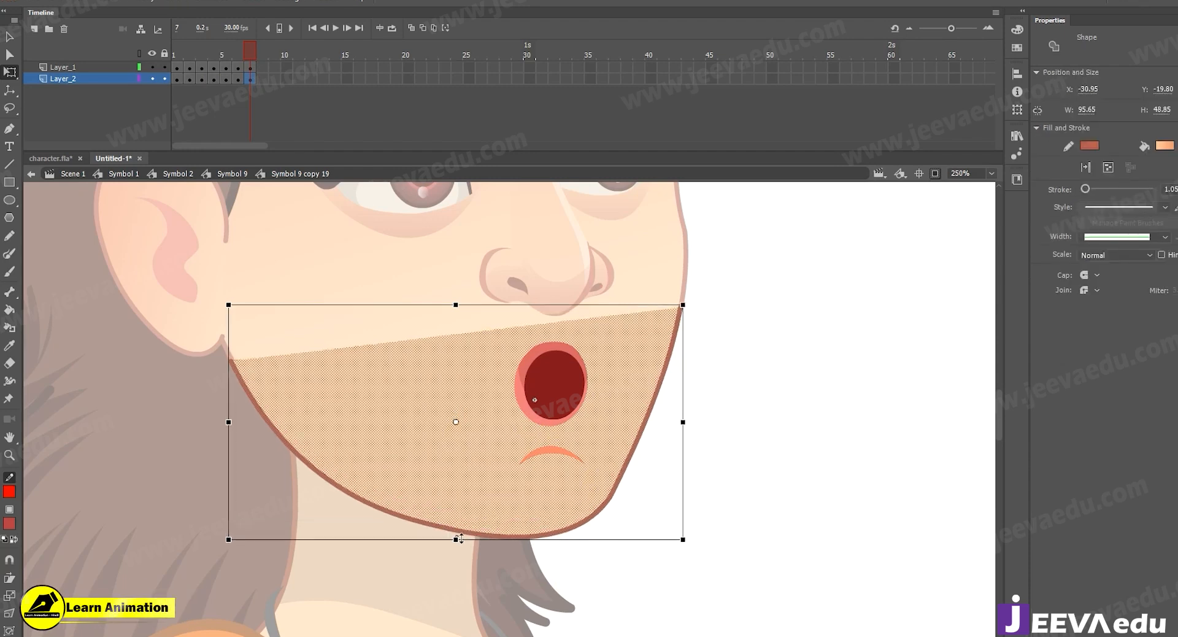
{"action": "left_click", "coordinate": [188, 392]}
{"action": "key", "text": "z"}
{"action": "left_click", "coordinate": [247, 390]}
{"action": "left_click", "coordinate": [539, 352]}
{"action": "key", "text": "v"}
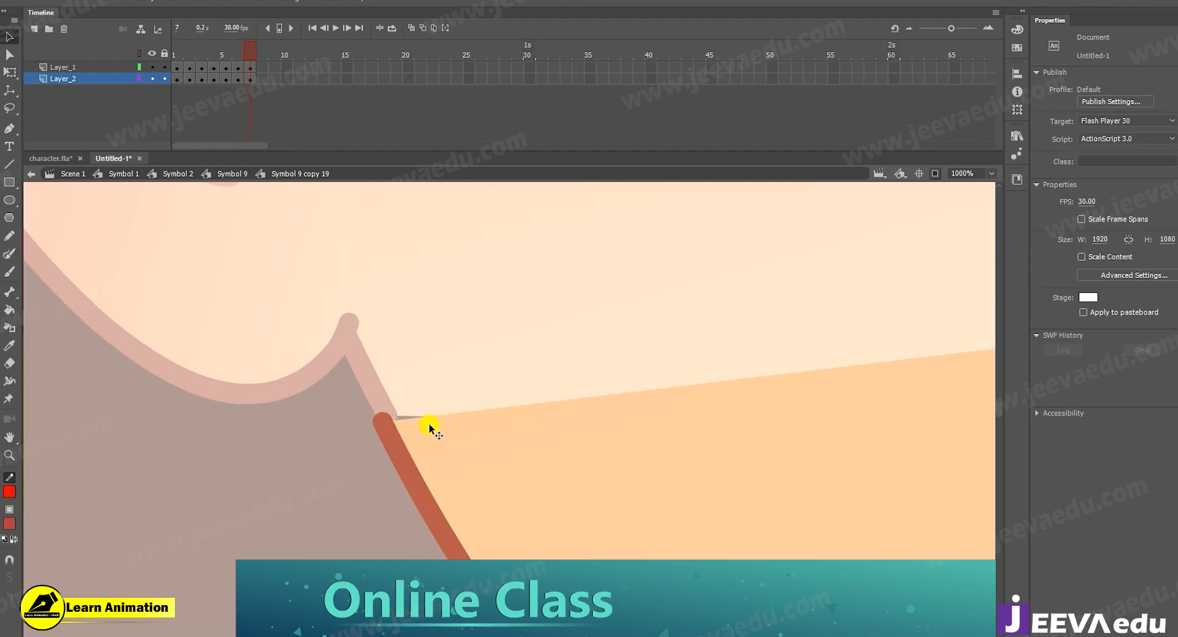
{"action": "left_click_drag", "start_coordinate": [381, 420], "coordinate": [385, 412]}
{"action": "key", "text": "z"}
{"action": "left_click", "coordinate": [492, 438], "text": "alt"}
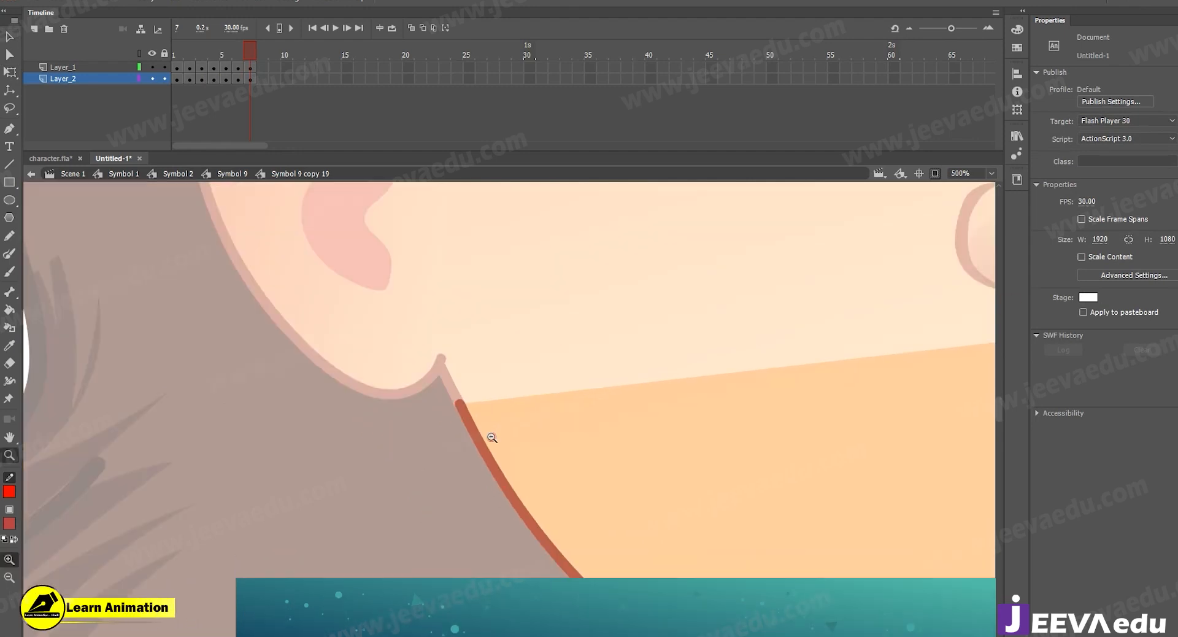
{"action": "left_click", "coordinate": [492, 437], "text": "alt"}
Scrub through the mouth frames to check how the jaw shapes meet the face outline.
{"action": "left_click", "coordinate": [825, 393]}
{"action": "left_click", "coordinate": [695, 355], "text": "alt"}
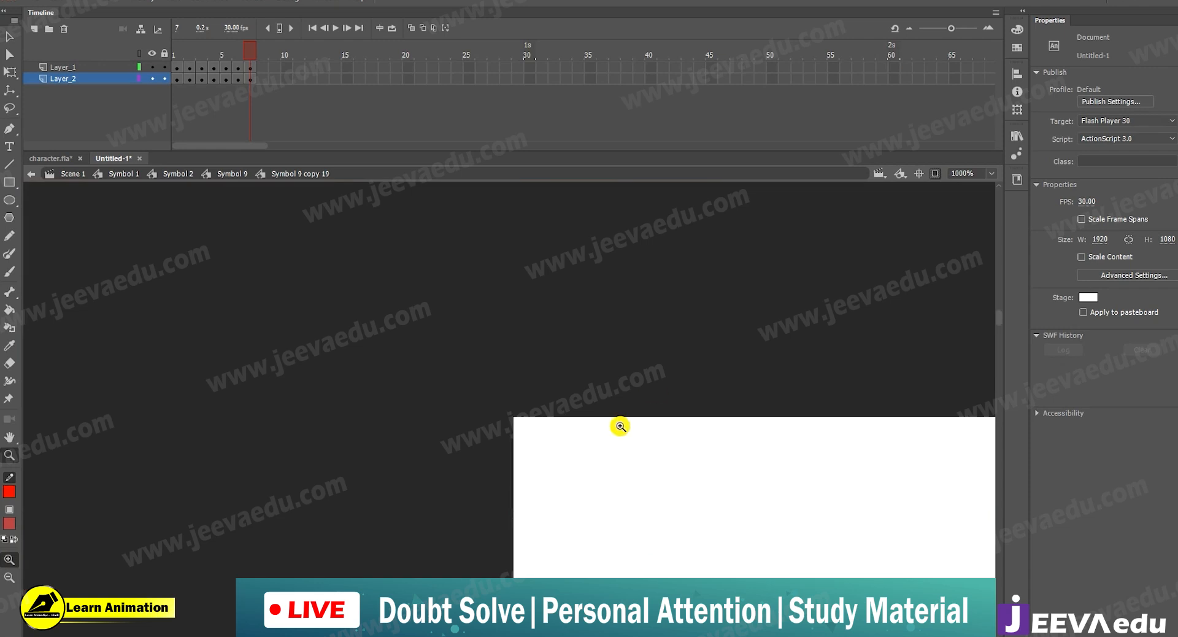
{"action": "left_click", "coordinate": [675, 513]}
{"action": "left_click", "coordinate": [597, 484]}
{"action": "left_click_drag", "start_coordinate": [602, 508], "coordinate": [717, 462]}
{"action": "left_click_drag", "start_coordinate": [244, 53], "coordinate": [249, 56]}
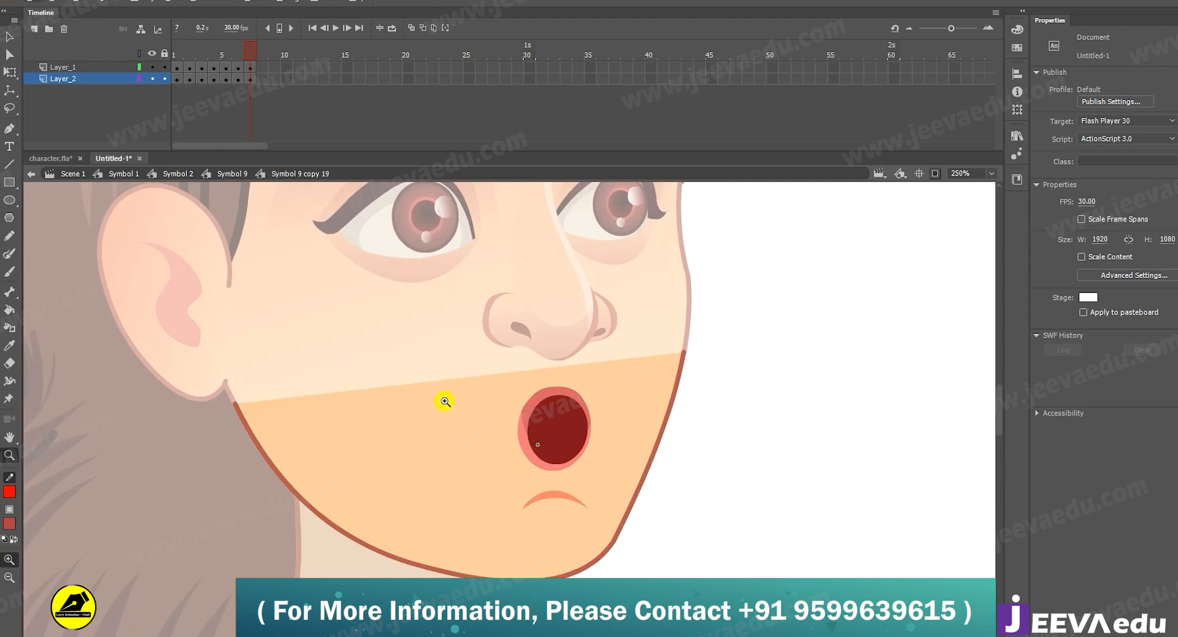
{"action": "left_click_drag", "start_coordinate": [574, 482], "coordinate": [568, 491]}
{"action": "left_click_drag", "start_coordinate": [250, 53], "coordinate": [135, 86]}
{"action": "left_click", "coordinate": [179, 54]}
{"action": "left_click_drag", "start_coordinate": [180, 54], "coordinate": [265, 124]}
Lock Layer_1 and Layer_2 and play through the mouth shapes.
{"action": "left_click", "coordinate": [164, 77]}
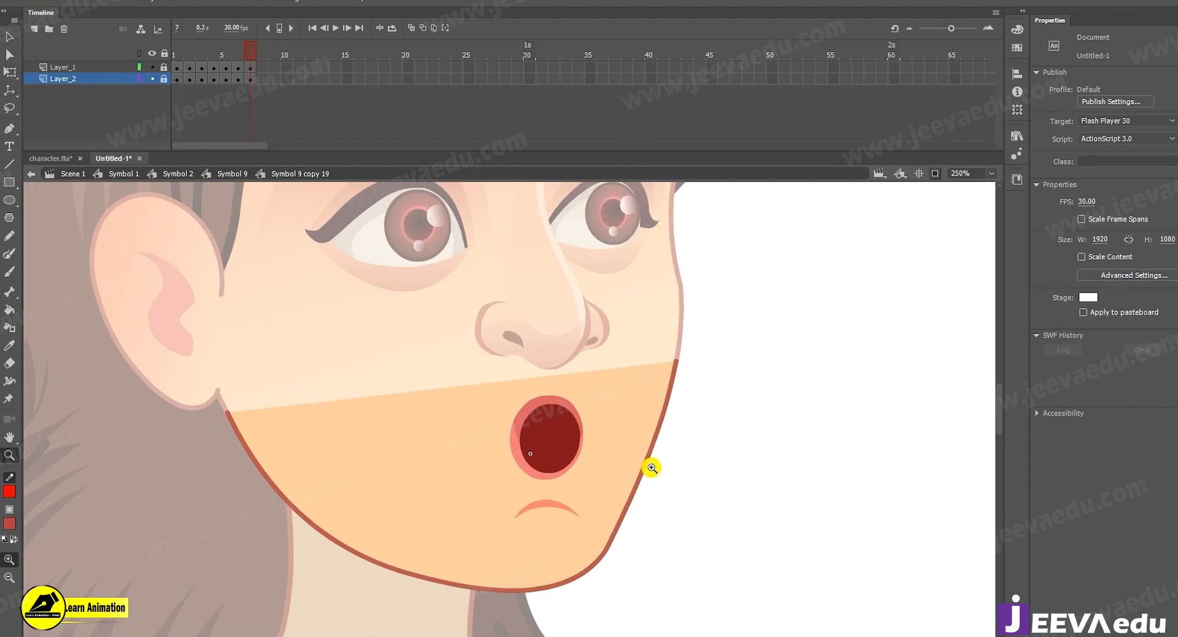
{"action": "key", "text": "Return"}
{"action": "key", "text": "Return"}
{"action": "key", "text": "Return"}
{"action": "key", "text": "Return"}
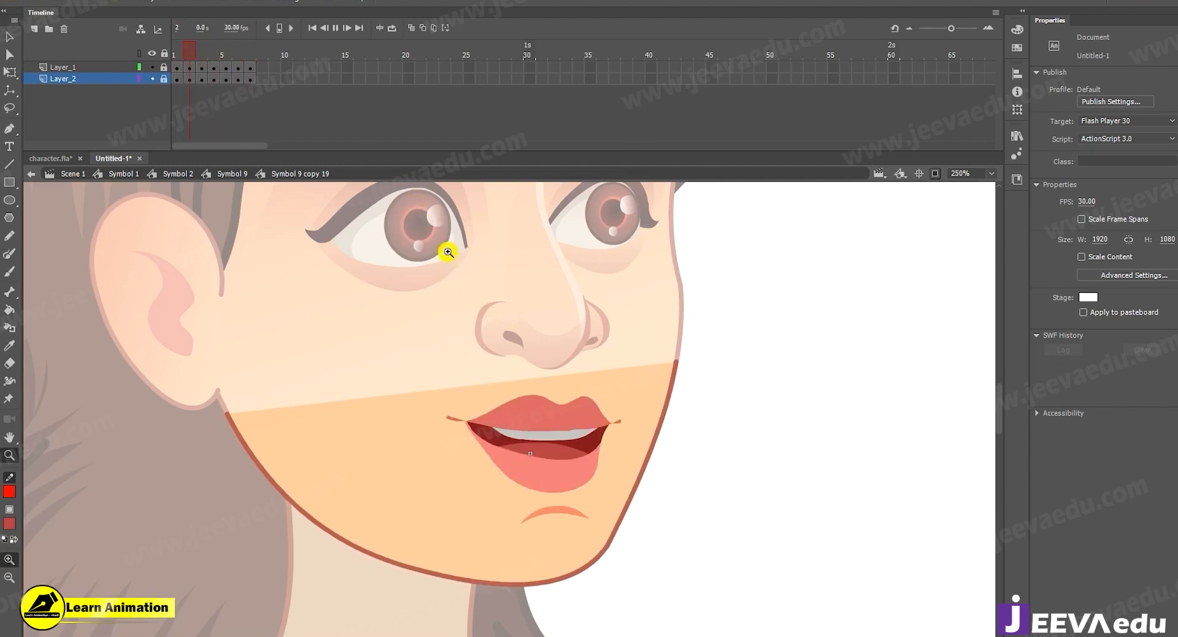
Return to the parent symbol, Symbol 9, and add a new layer above Layer_1.
{"action": "left_click", "coordinate": [244, 174]}
{"action": "left_click", "coordinate": [174, 66]}
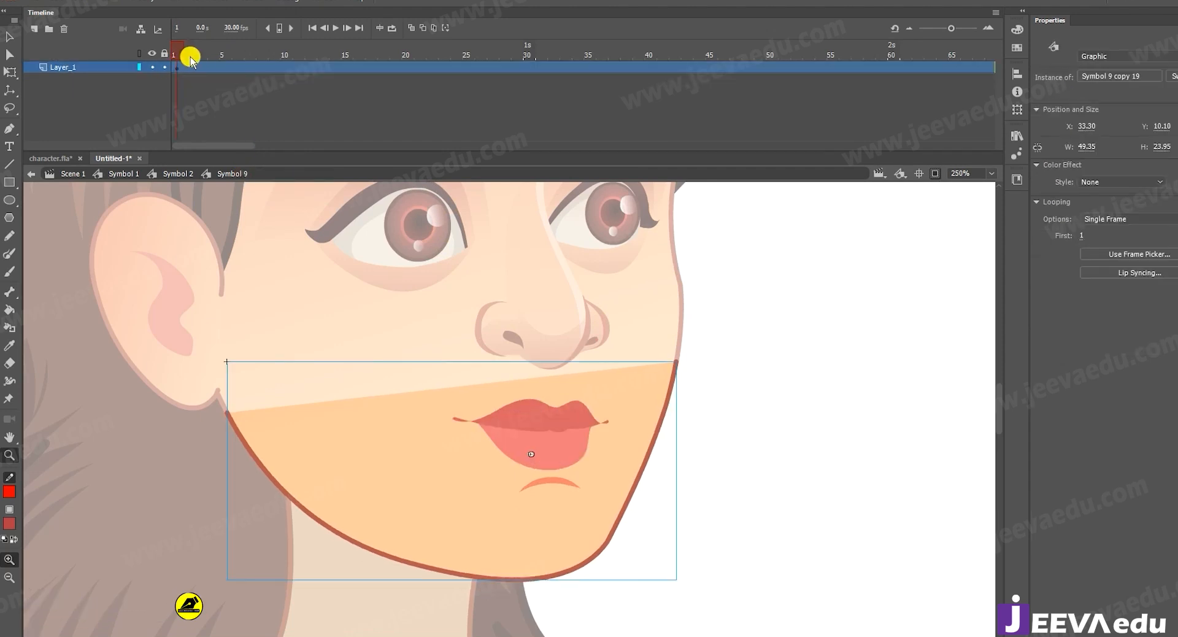
{"action": "key", "text": "Return"}
{"action": "left_click", "coordinate": [191, 57]}
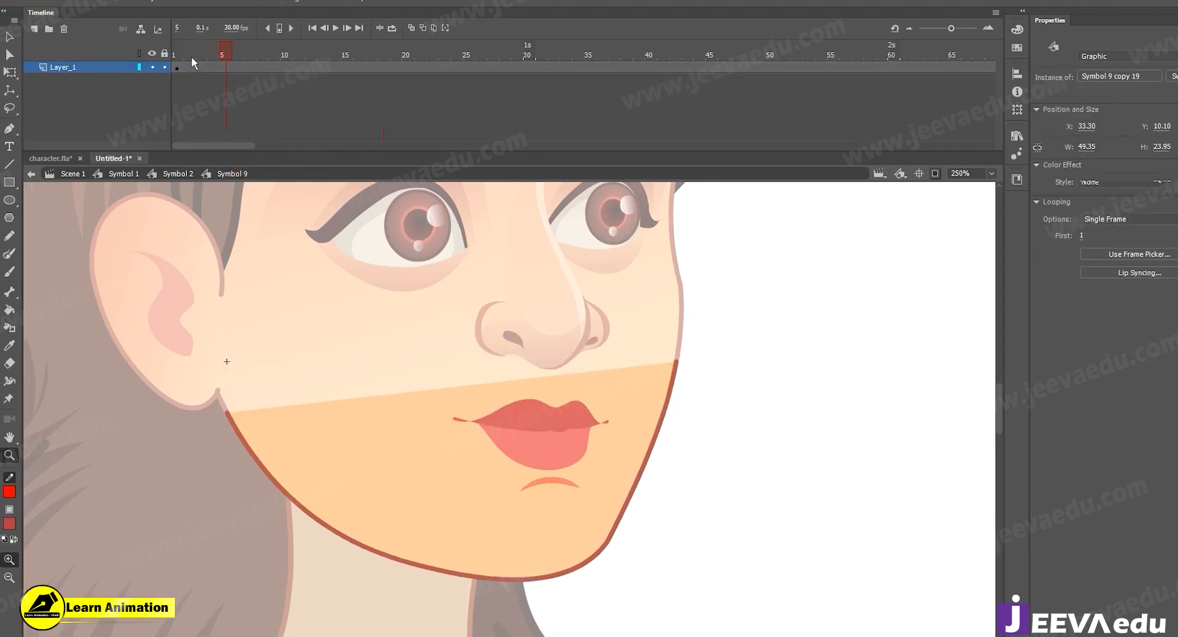
{"action": "left_click", "coordinate": [36, 29]}
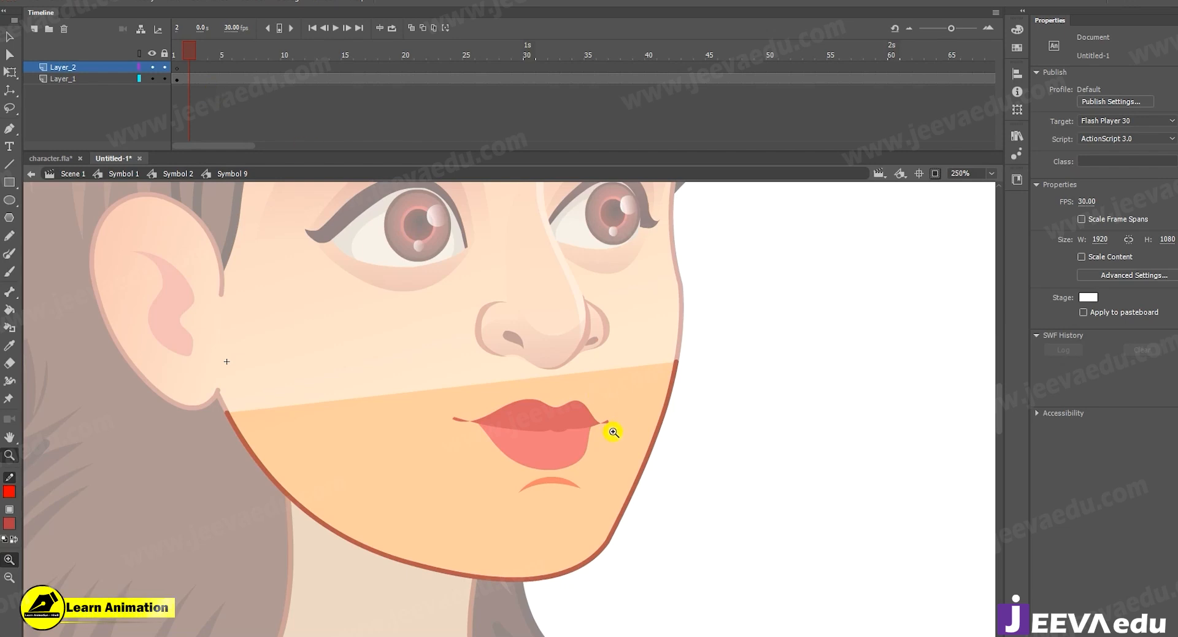
{"action": "left_click", "coordinate": [10, 38]}
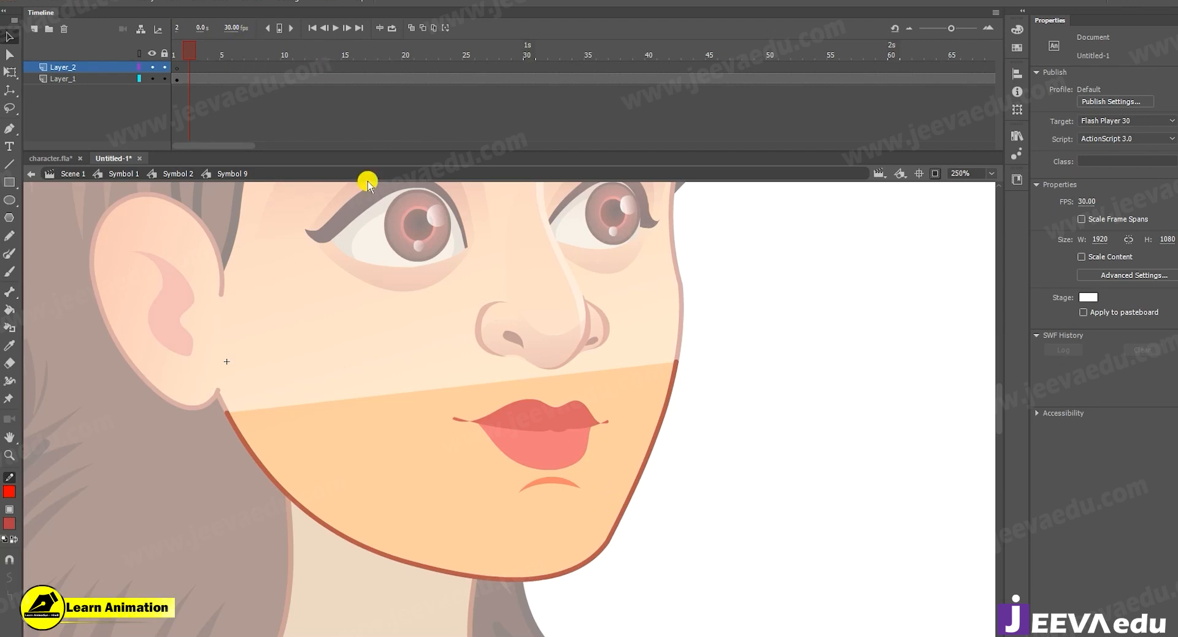
Insert a keyframe at frame 3 of Layer_1 and set the mouth instance to shape 3 with the Frame Picker.
{"action": "left_click", "coordinate": [189, 78]}
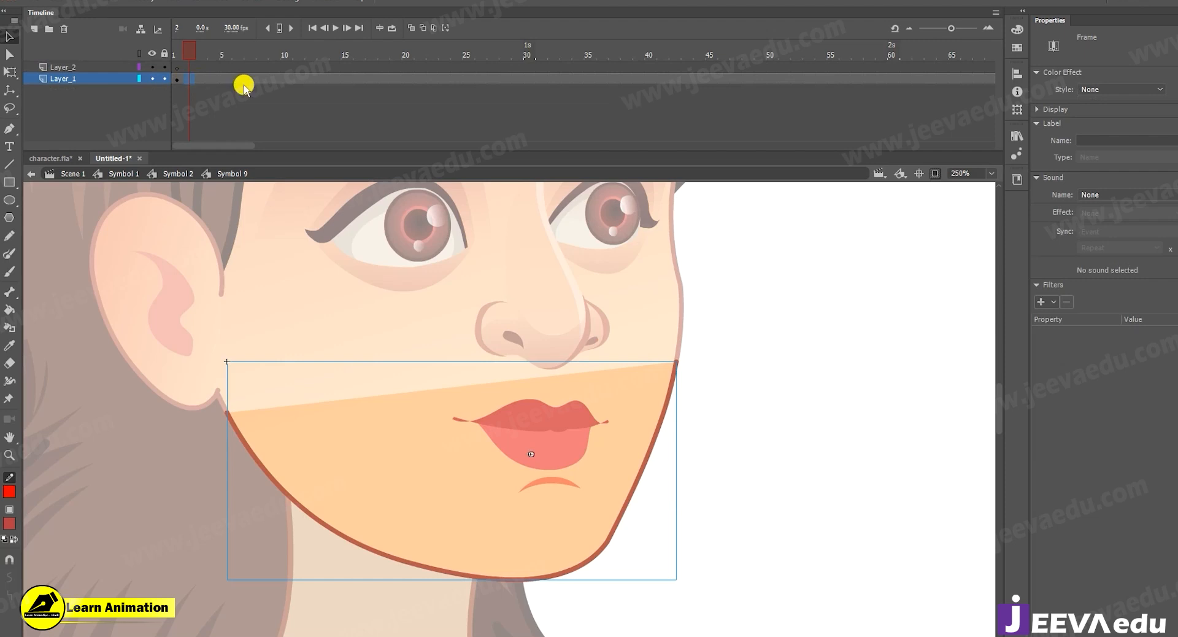
{"action": "left_click", "coordinate": [218, 59]}
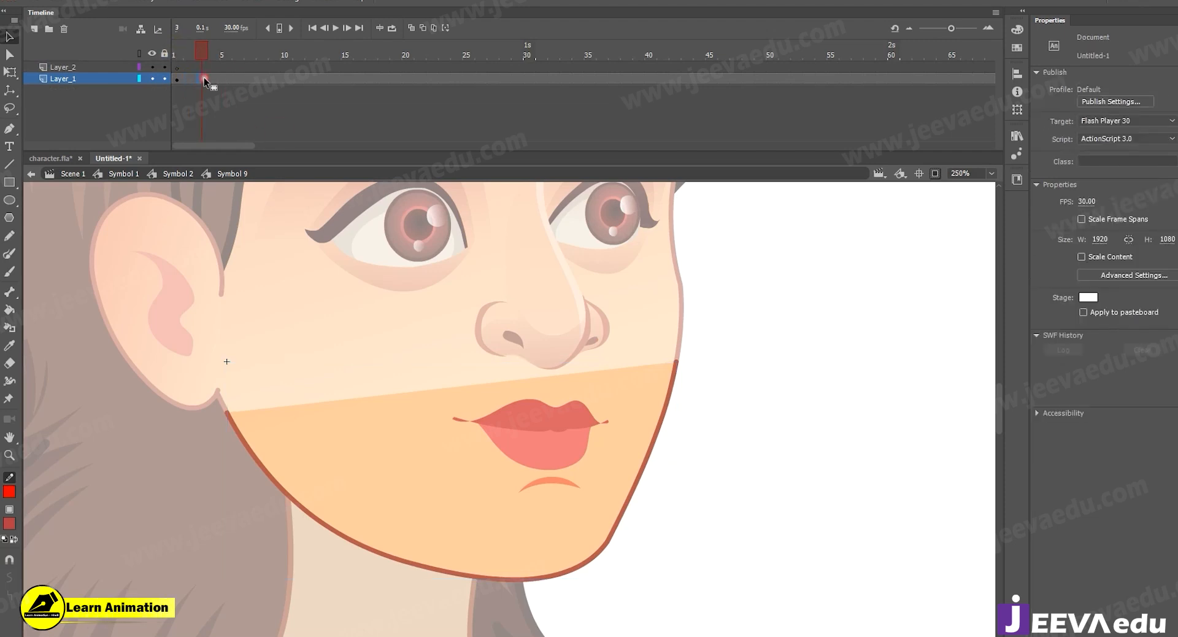
{"action": "left_click", "coordinate": [204, 78]}
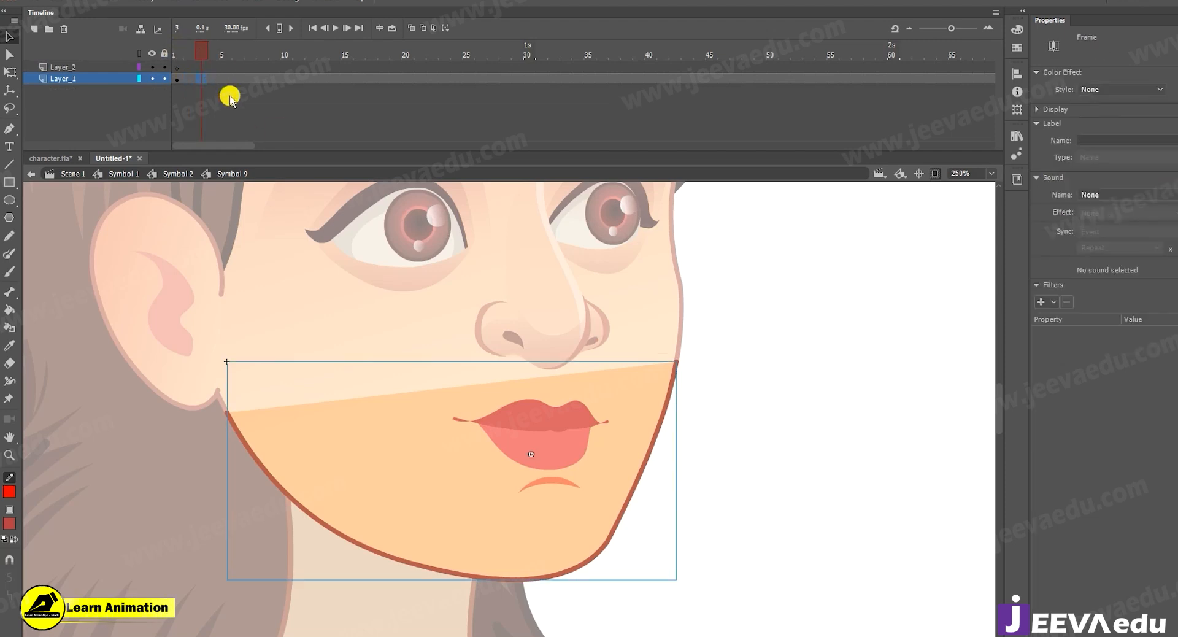
{"action": "left_click", "coordinate": [606, 443]}
{"action": "left_click", "coordinate": [1139, 254]}
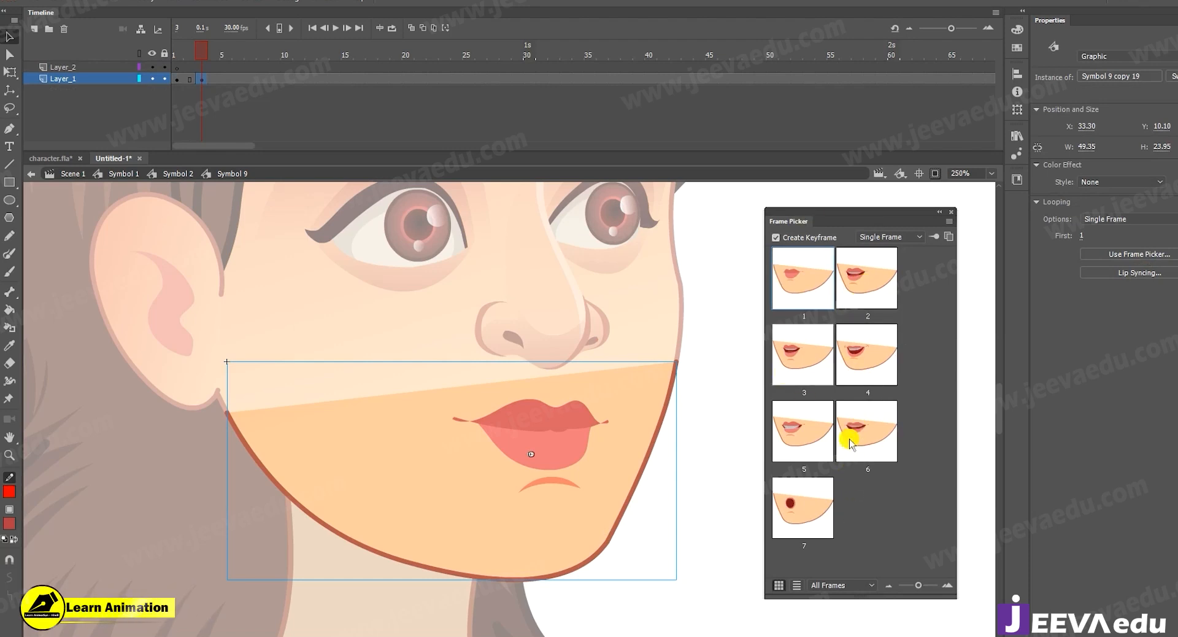
{"action": "left_click", "coordinate": [806, 373]}
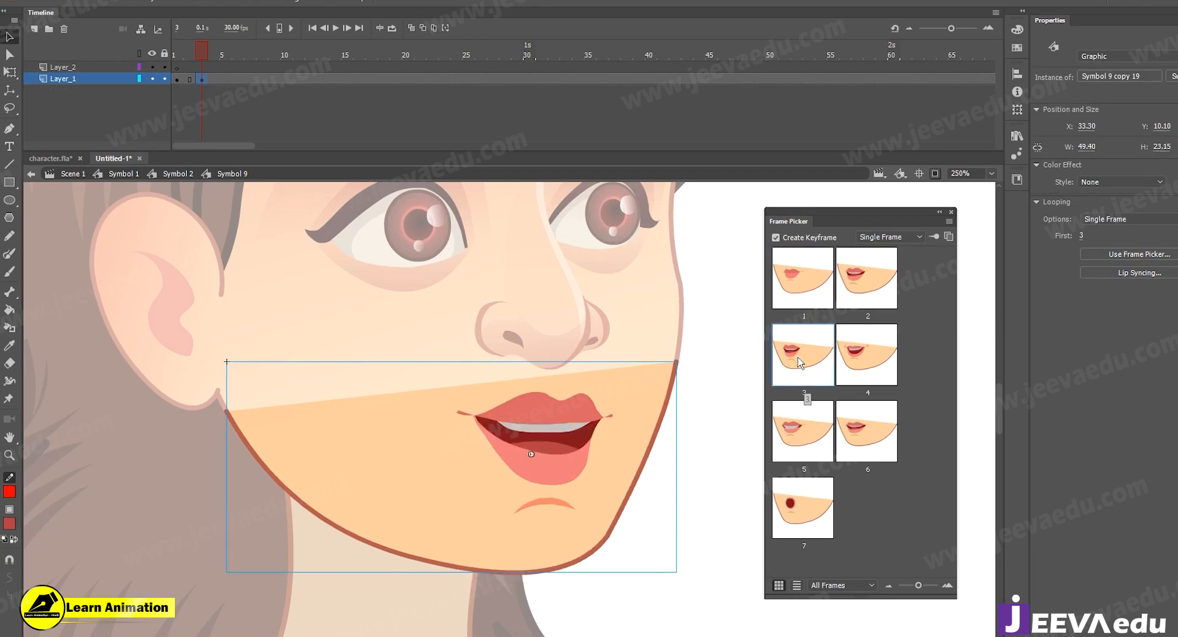
Add mouth keyframes at frames 6, 9 and 12 of Layer_1, using mouth shapes 1, 2 and 1 respectively.
{"action": "left_click", "coordinate": [241, 80]}
{"action": "left_click", "coordinate": [806, 285]}
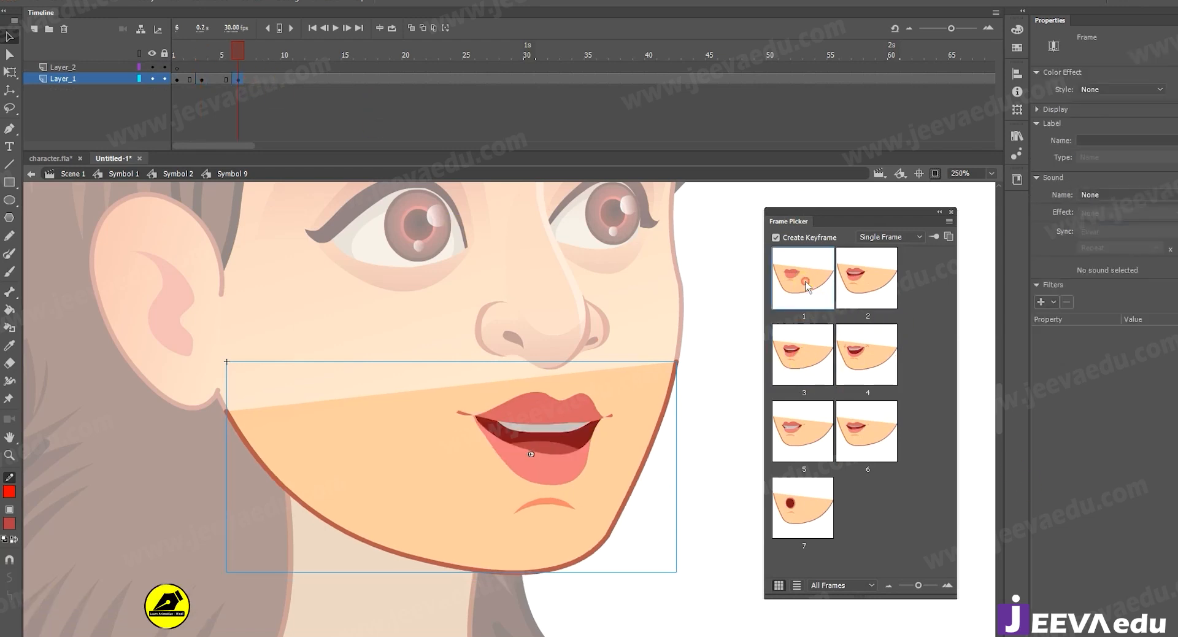
{"action": "left_click", "coordinate": [275, 79]}
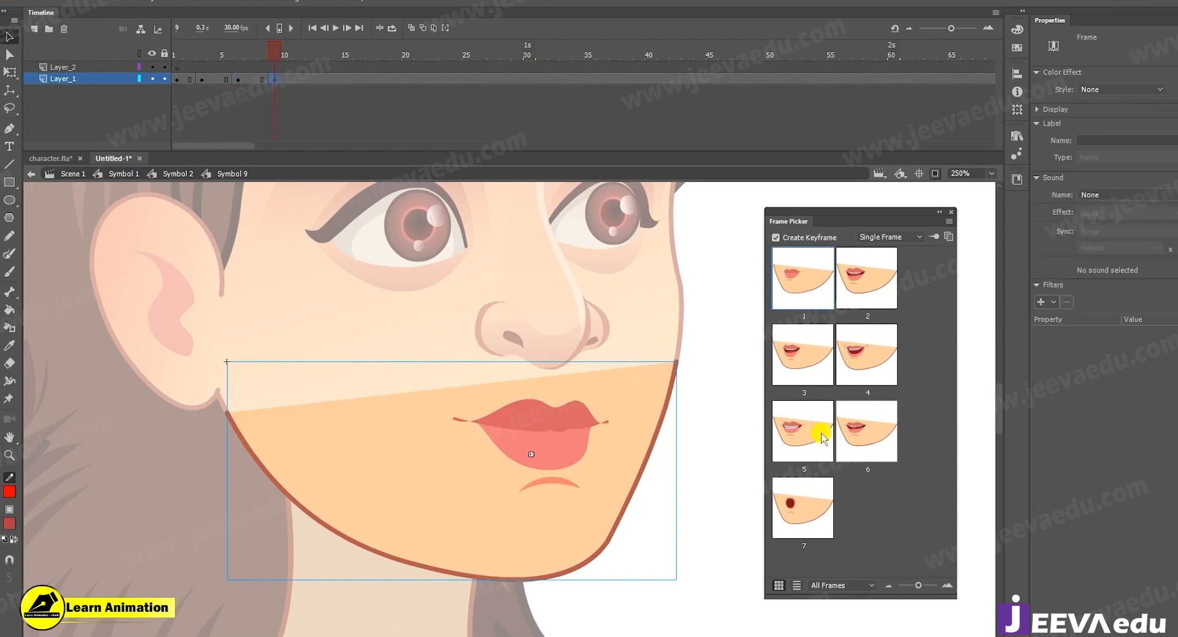
{"action": "left_click", "coordinate": [865, 289]}
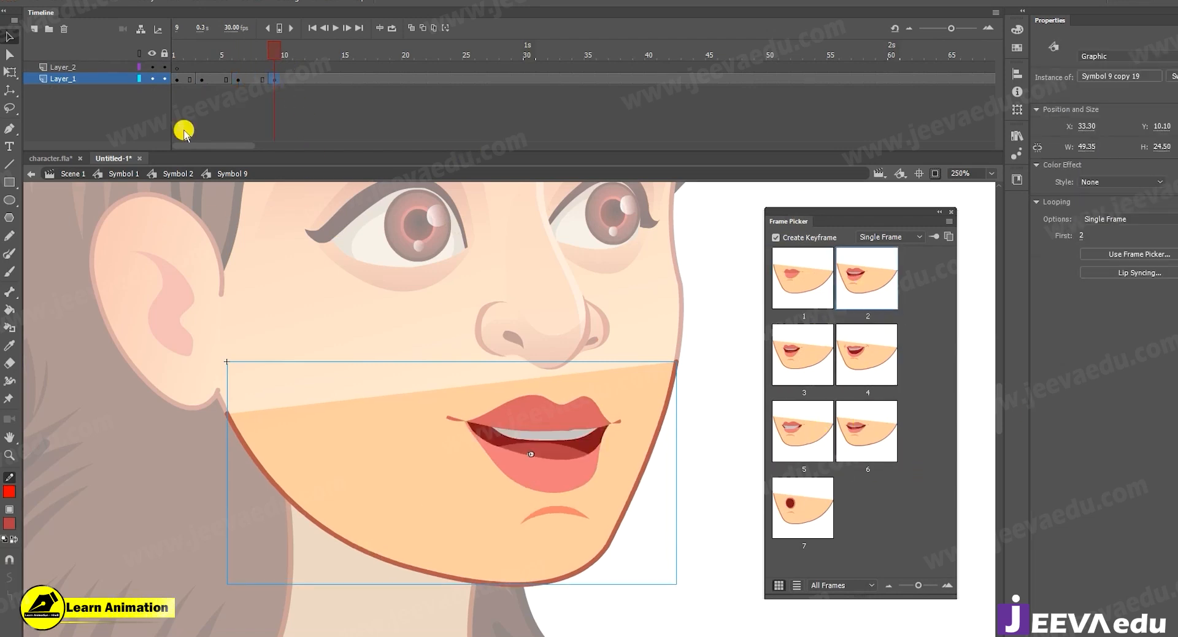
{"action": "left_click", "coordinate": [310, 81]}
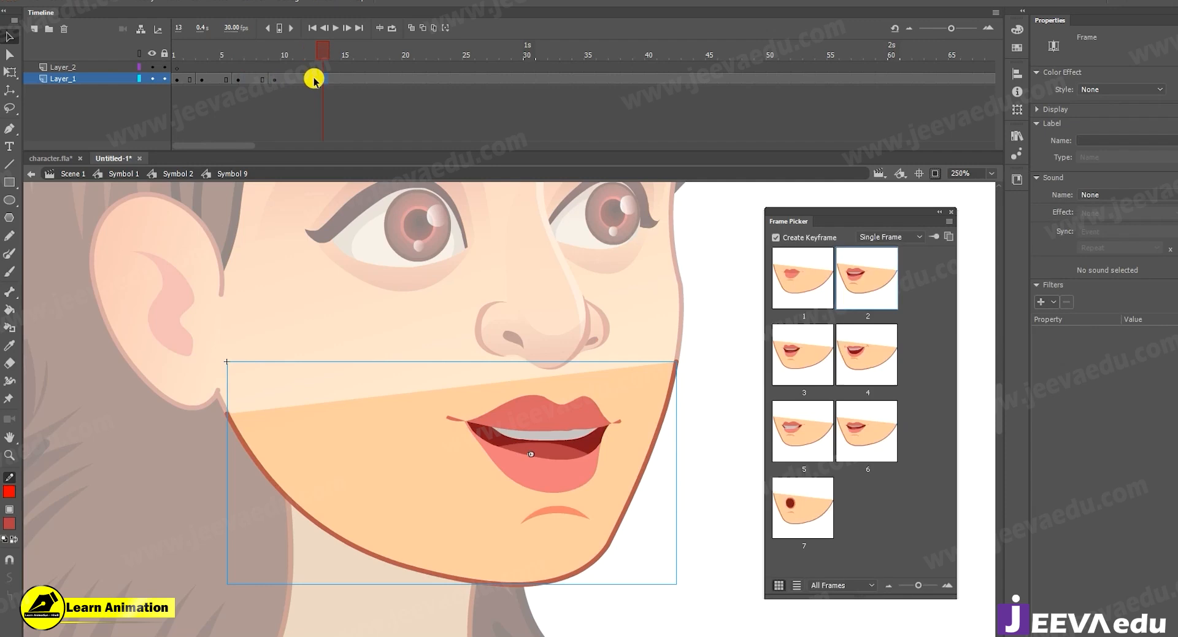
{"action": "left_click", "coordinate": [824, 298]}
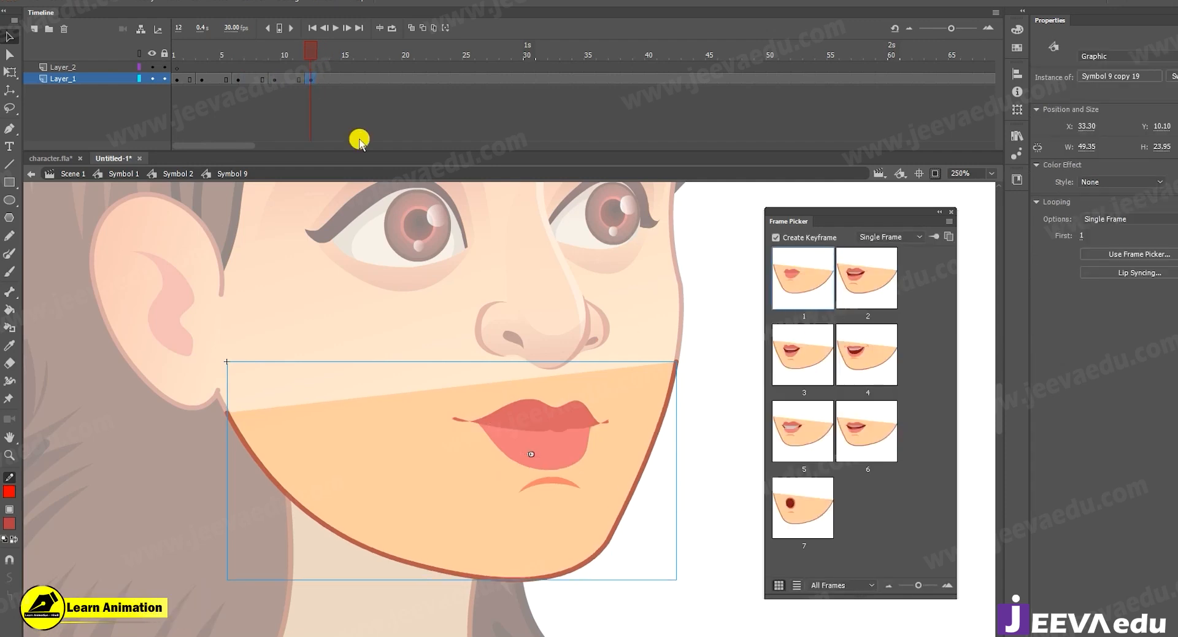
Add mouth keyframes at frames 15, 18 and 21 of Layer_1, using mouth shapes 5, 3 and 1 respectively.
{"action": "left_click", "coordinate": [346, 81]}
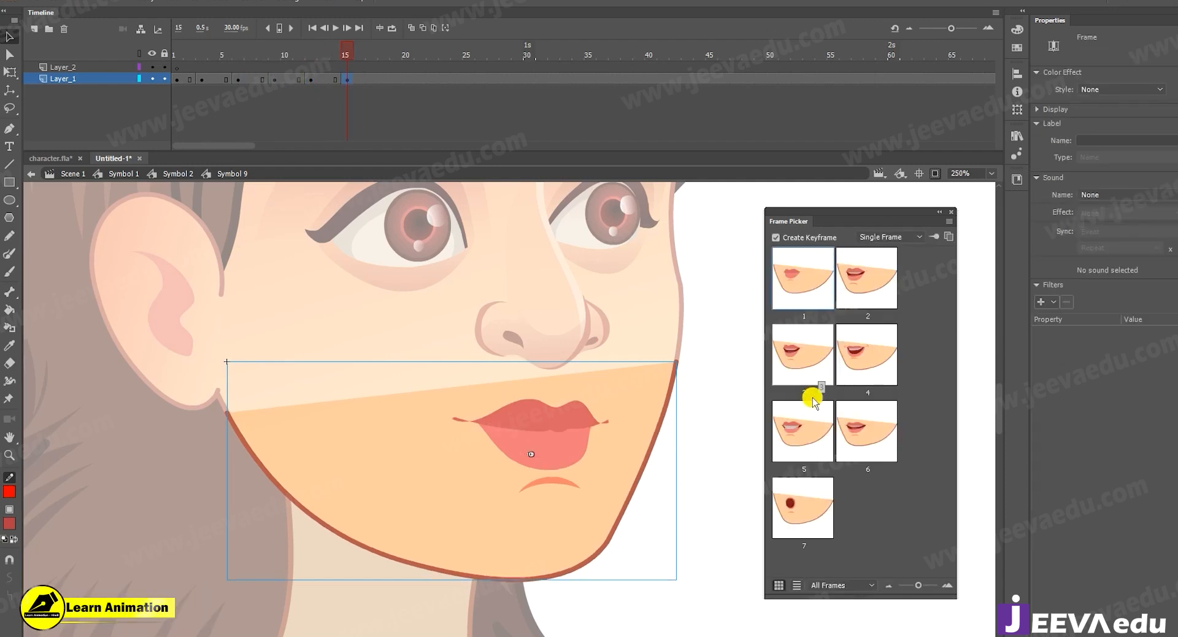
{"action": "left_click", "coordinate": [802, 438]}
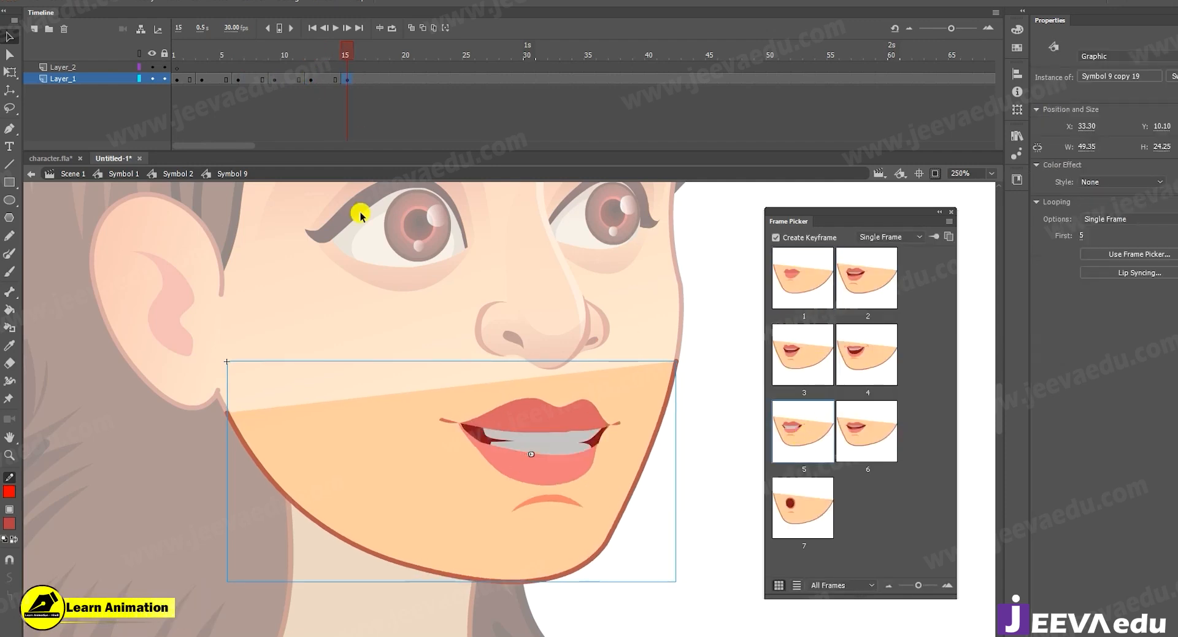
{"action": "left_click", "coordinate": [383, 80]}
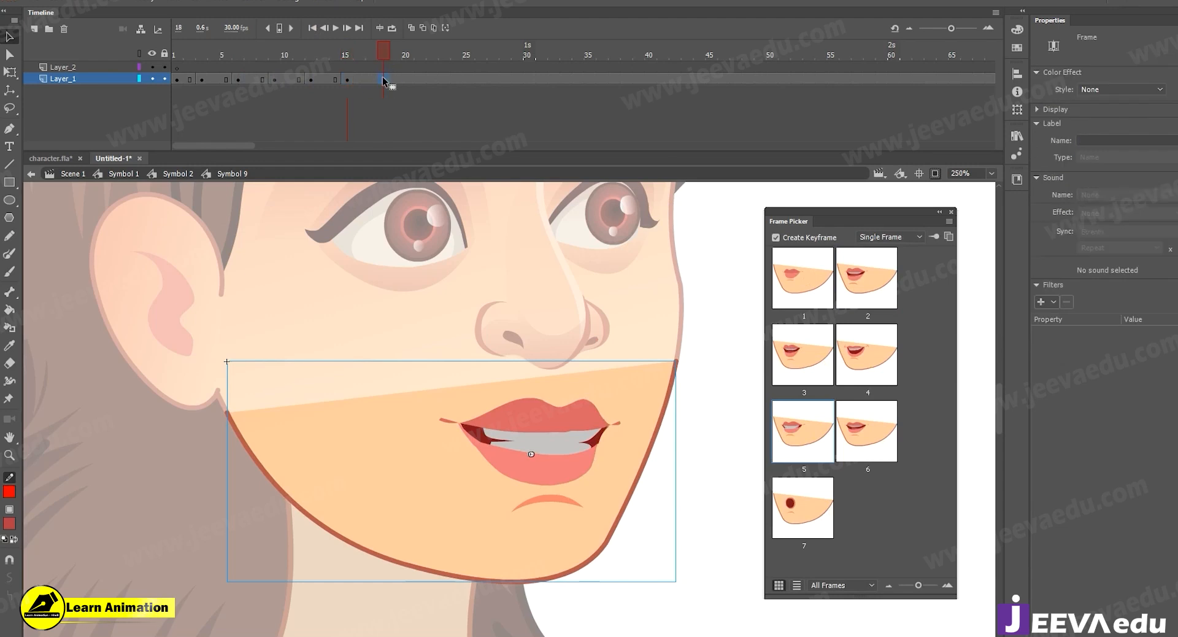
{"action": "left_click", "coordinate": [797, 350]}
{"action": "left_click", "coordinate": [420, 80]}
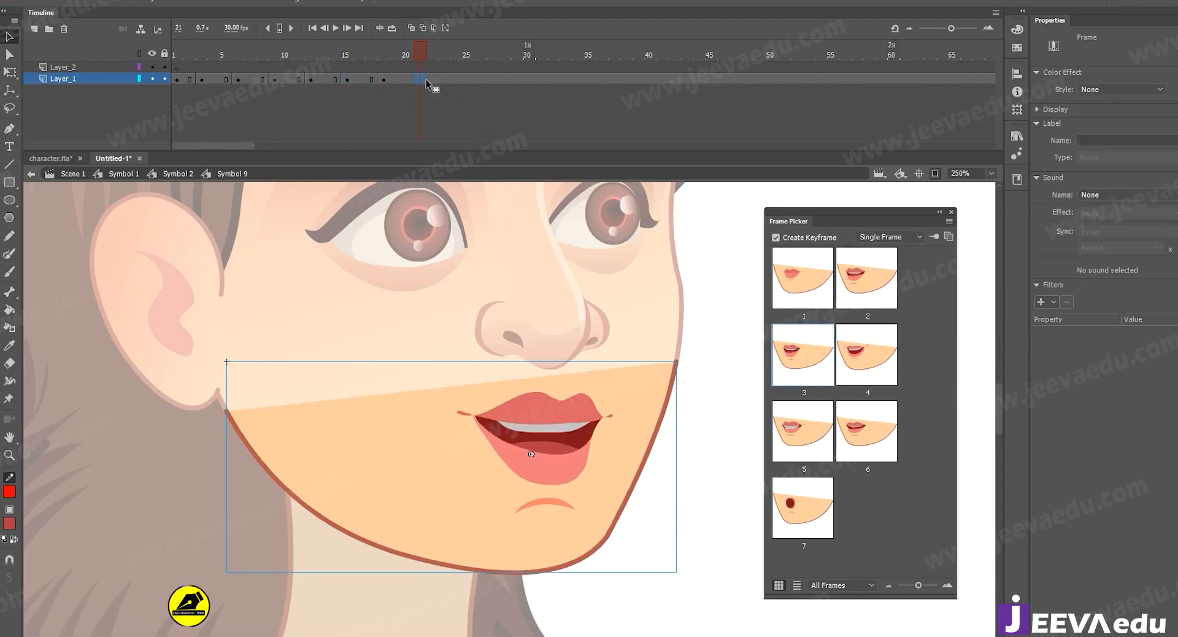
{"action": "left_click", "coordinate": [816, 285]}
Add mouth keyframes at frames 24 and 28 of Layer_1, using mouth shapes 7 and 1 respectively.
{"action": "left_click", "coordinate": [453, 80]}
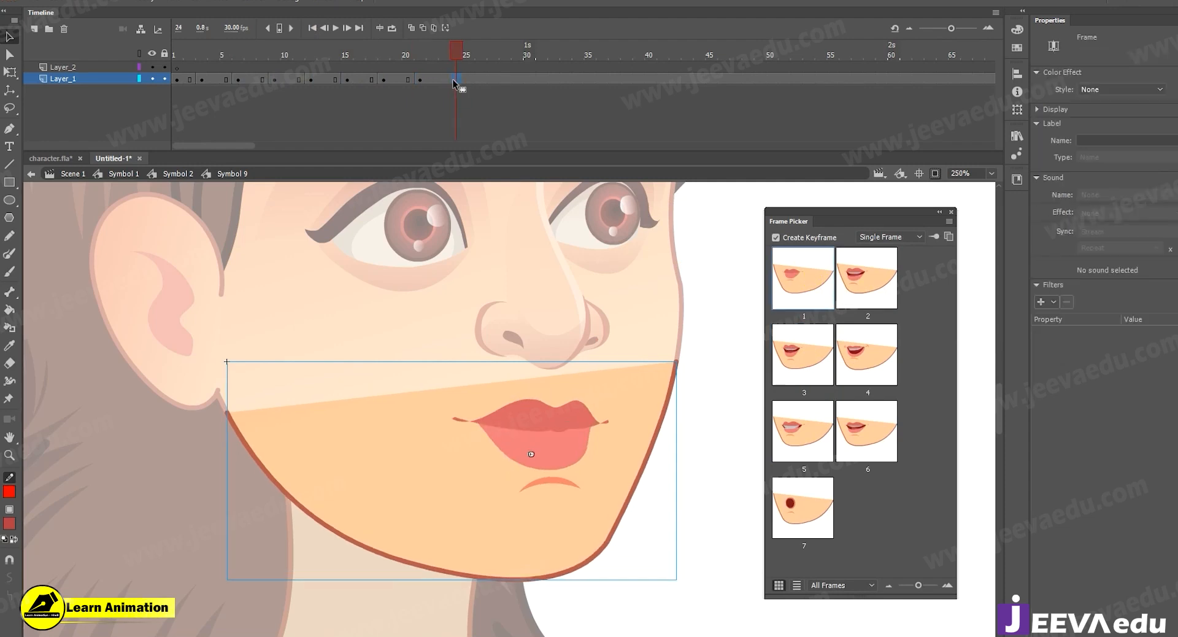
{"action": "left_click", "coordinate": [792, 490]}
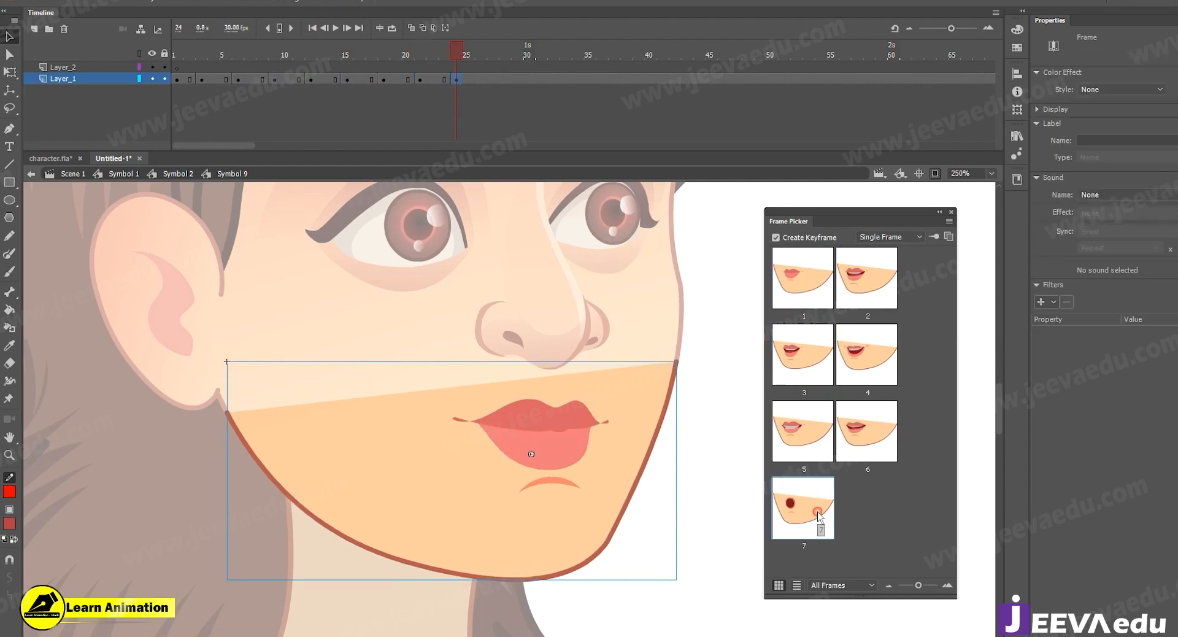
{"action": "left_click", "coordinate": [504, 79]}
{"action": "key", "text": "F6"}
{"action": "left_click", "coordinate": [804, 279]}
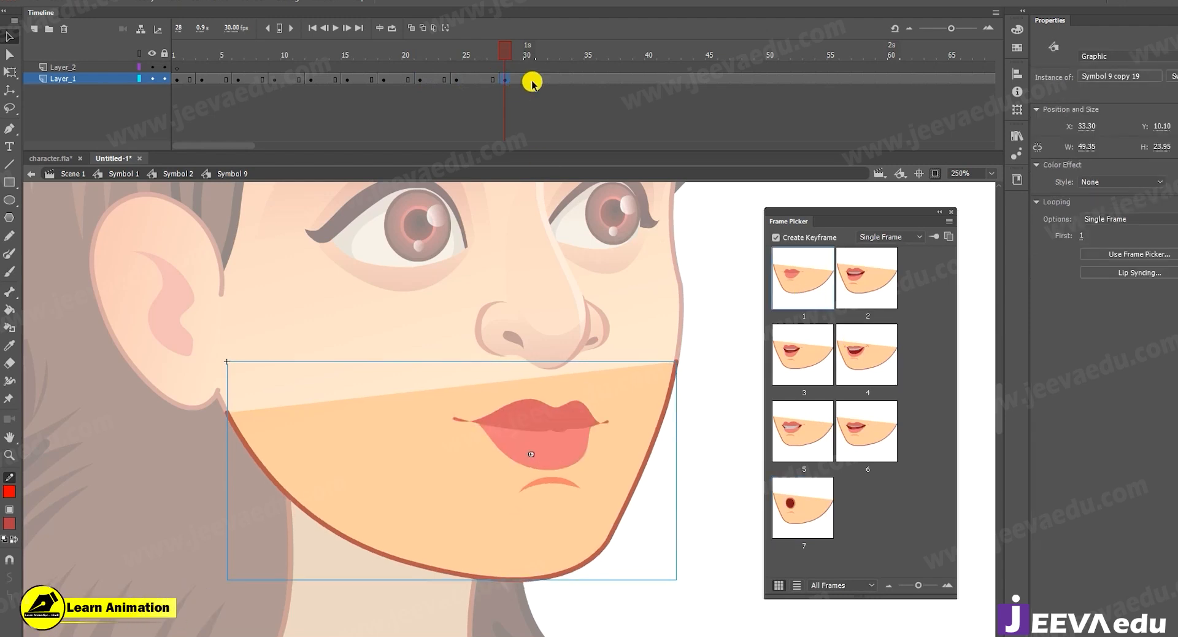
Add mouth keyframes at frames 32 and 40 of Layer_1, using mouth shapes 6 and 3 respectively.
{"action": "left_click", "coordinate": [553, 79]}
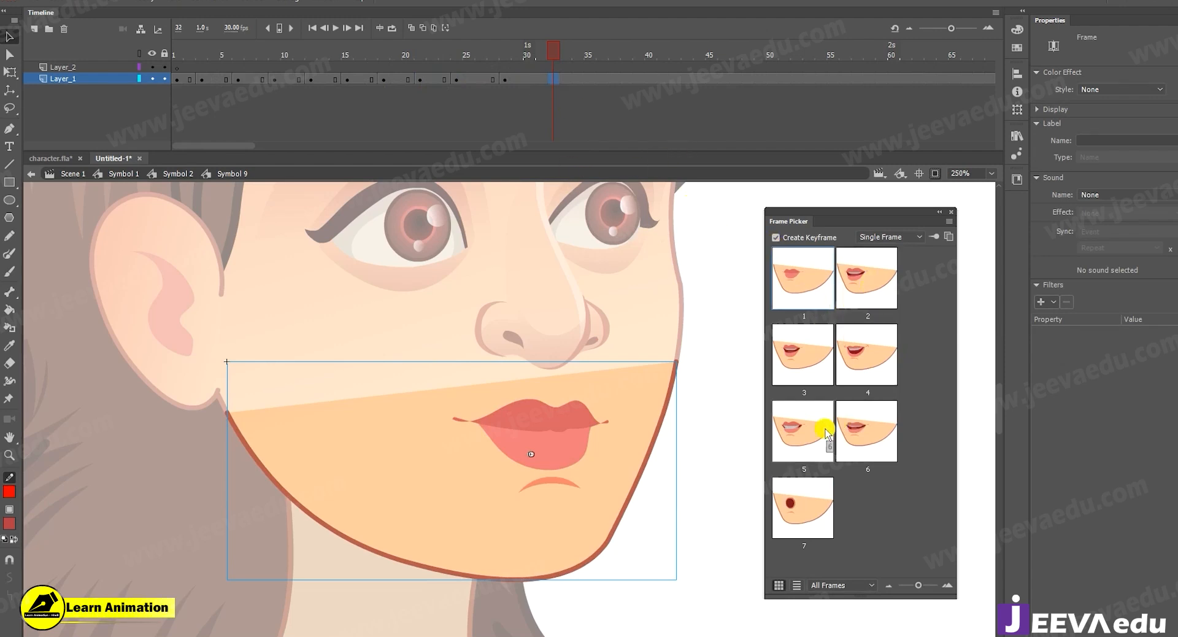
{"action": "left_click", "coordinate": [859, 432]}
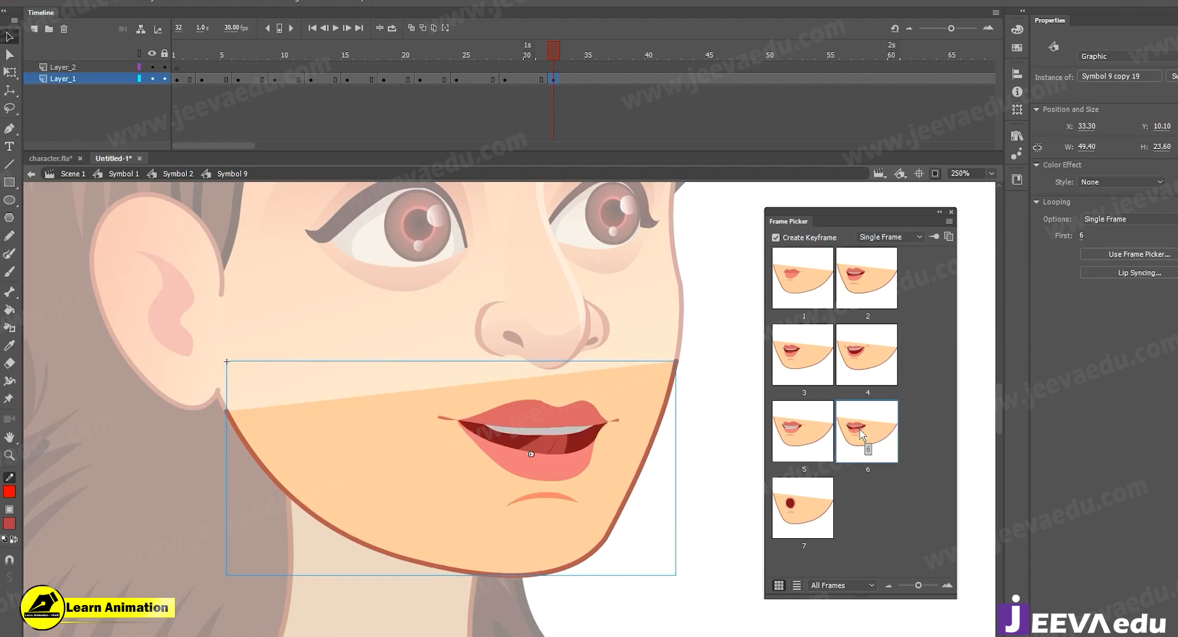
{"action": "left_click_drag", "start_coordinate": [547, 46], "coordinate": [649, 80]}
{"action": "key", "text": "F6"}
{"action": "left_click", "coordinate": [804, 360]}
Add a keyframe at frame 36 of Layer_1 with mouth shape 1, and close the Frame Picker.
{"action": "left_click", "coordinate": [602, 80]}
{"action": "left_click", "coordinate": [601, 77]}
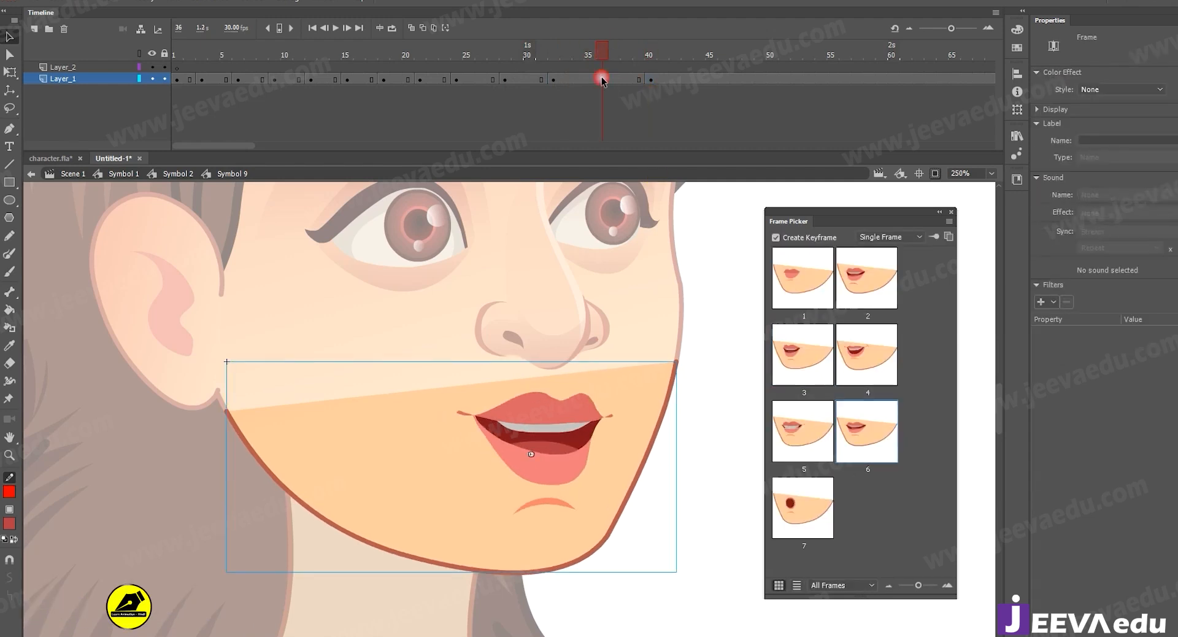
{"action": "left_click", "coordinate": [818, 266]}
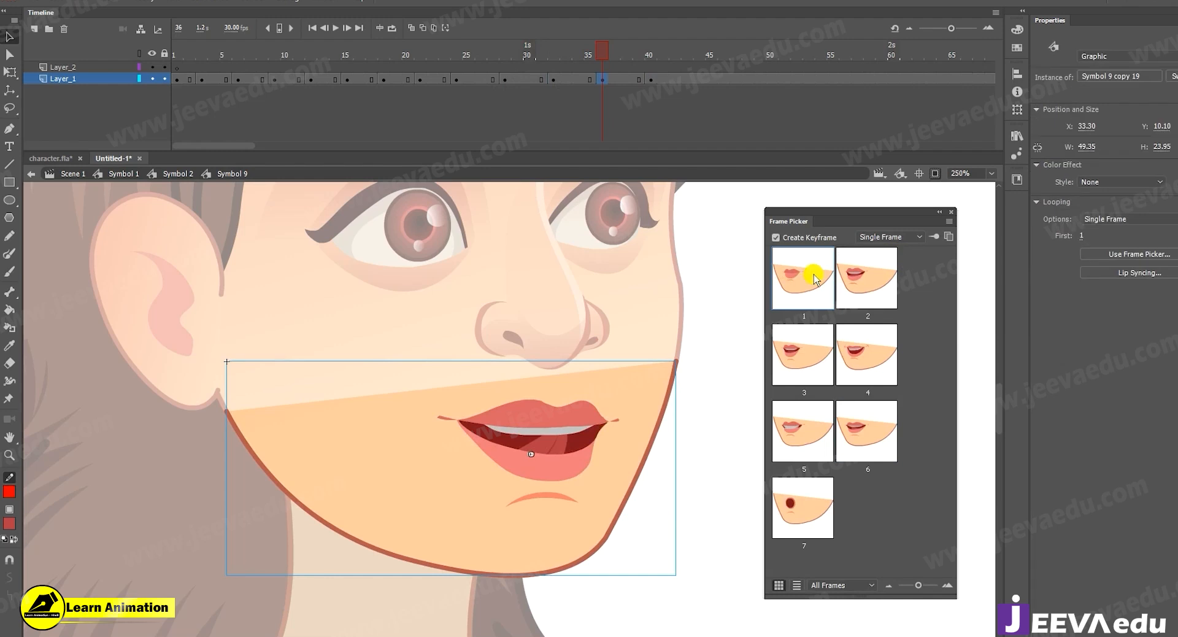
{"action": "left_click", "coordinate": [951, 212]}
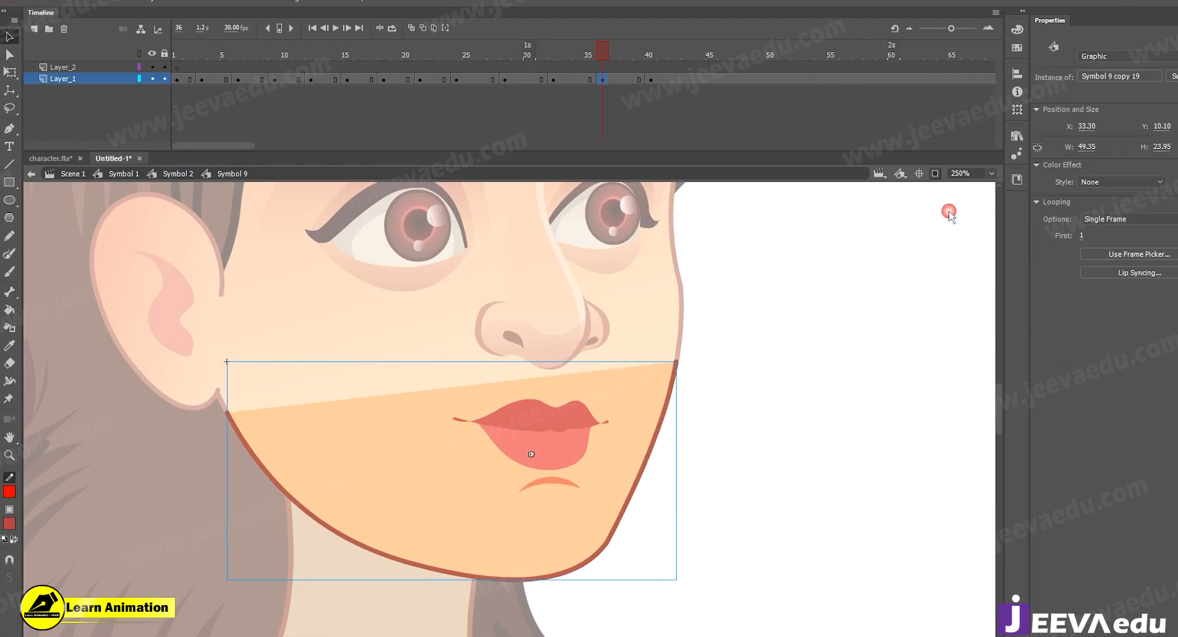
Remove all frames after frame 43 from both layers of Symbol 9.
{"action": "left_click_drag", "start_coordinate": [697, 71], "coordinate": [894, 132]}
{"action": "key", "text": "shift+F5"}
{"action": "key", "text": "shift+F5"}
{"action": "key", "text": "shift+F5"}
{"action": "key", "text": "shift+F5"}
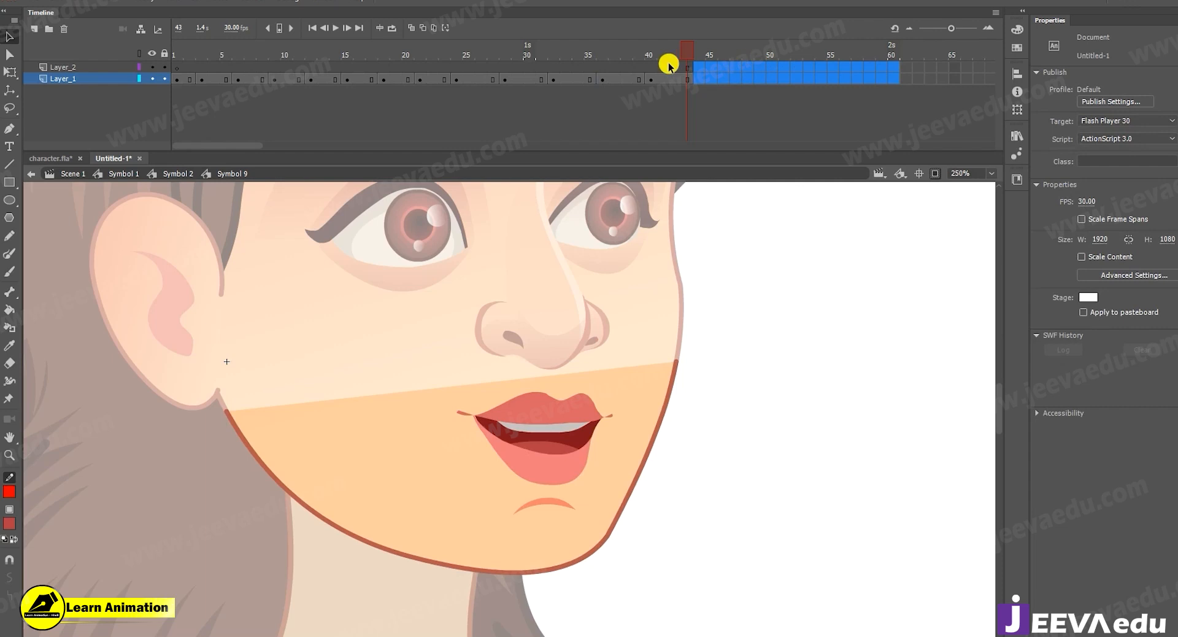
Play back the mouth animation inside Symbol 9 from its first frame.
{"action": "left_click_drag", "start_coordinate": [439, 52], "coordinate": [44, 74]}
{"action": "key", "text": "Return"}
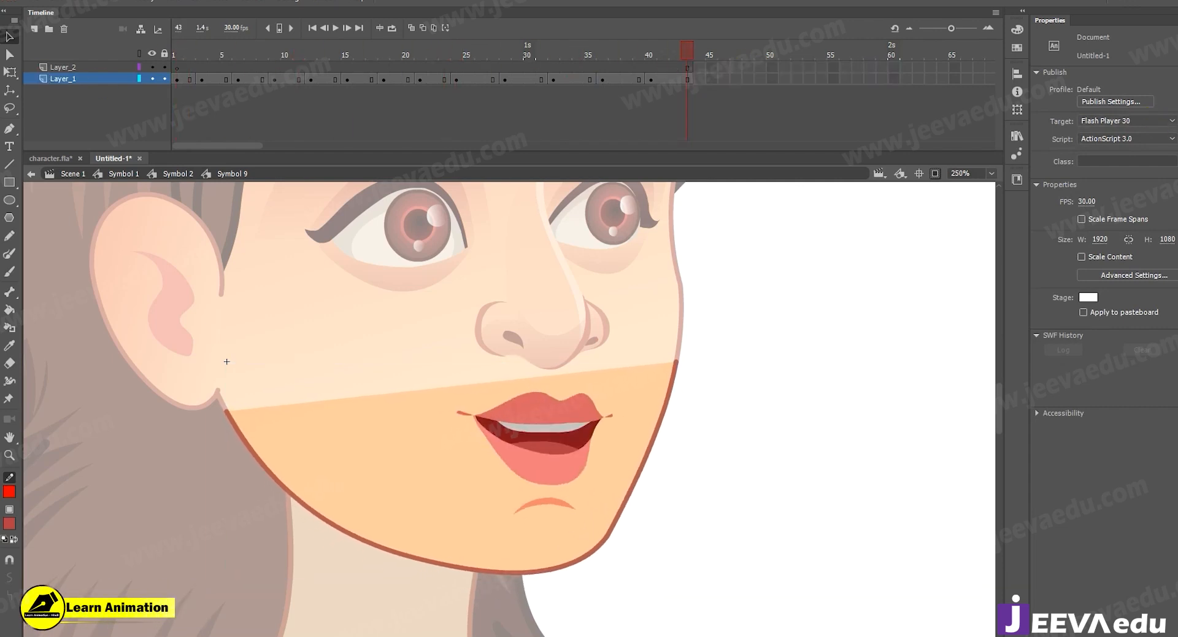
{"action": "key", "text": "Return"}
{"action": "left_click", "coordinate": [617, 454]}
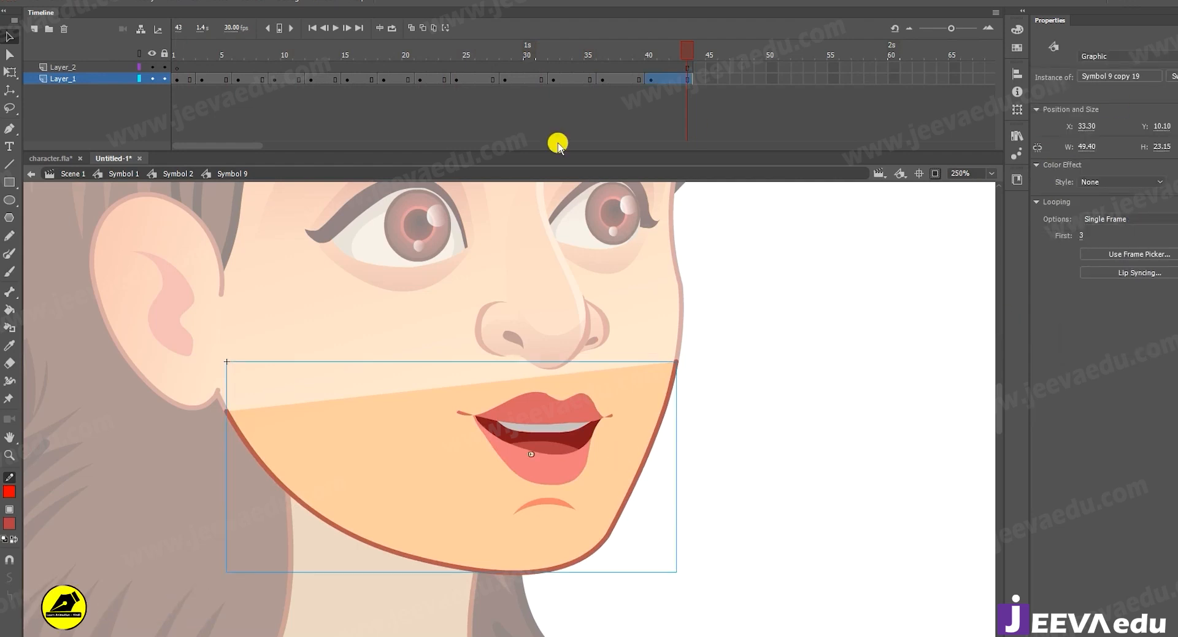
Go back up through Symbol 2 to Symbol 1, previewing the talking mouth on the whole face.
{"action": "left_click", "coordinate": [158, 175]}
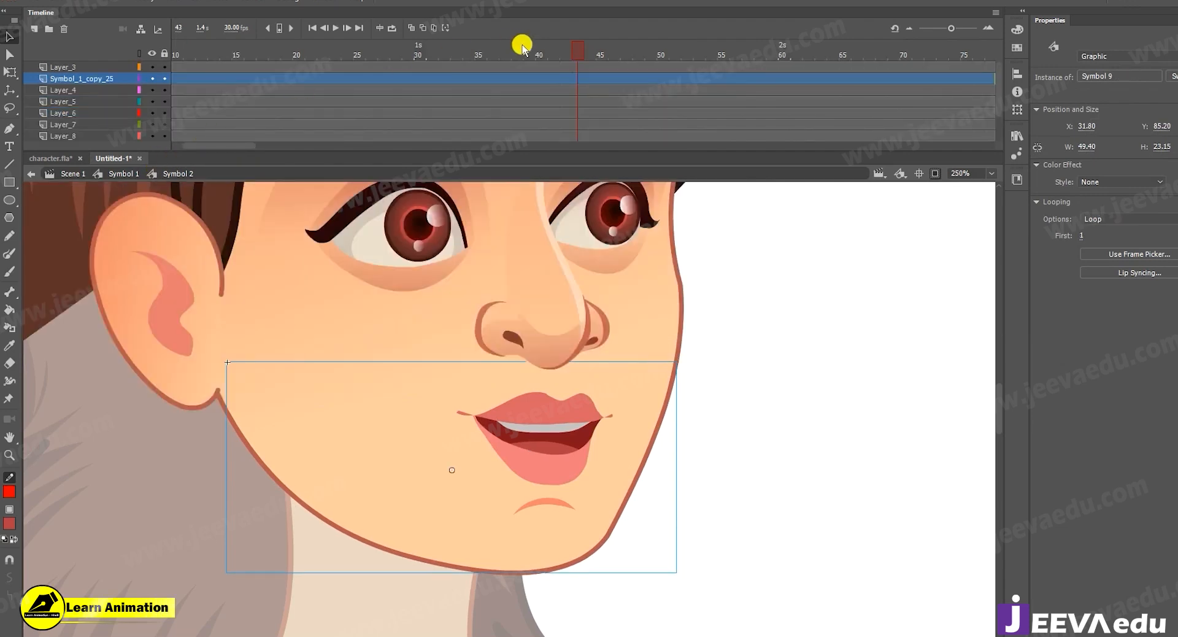
{"action": "left_click_drag", "start_coordinate": [521, 46], "coordinate": [201, 49]}
{"action": "key", "text": "z"}
{"action": "left_click", "coordinate": [284, 255], "text": "alt"}
{"action": "left_click_drag", "start_coordinate": [684, 548], "coordinate": [591, 516]}
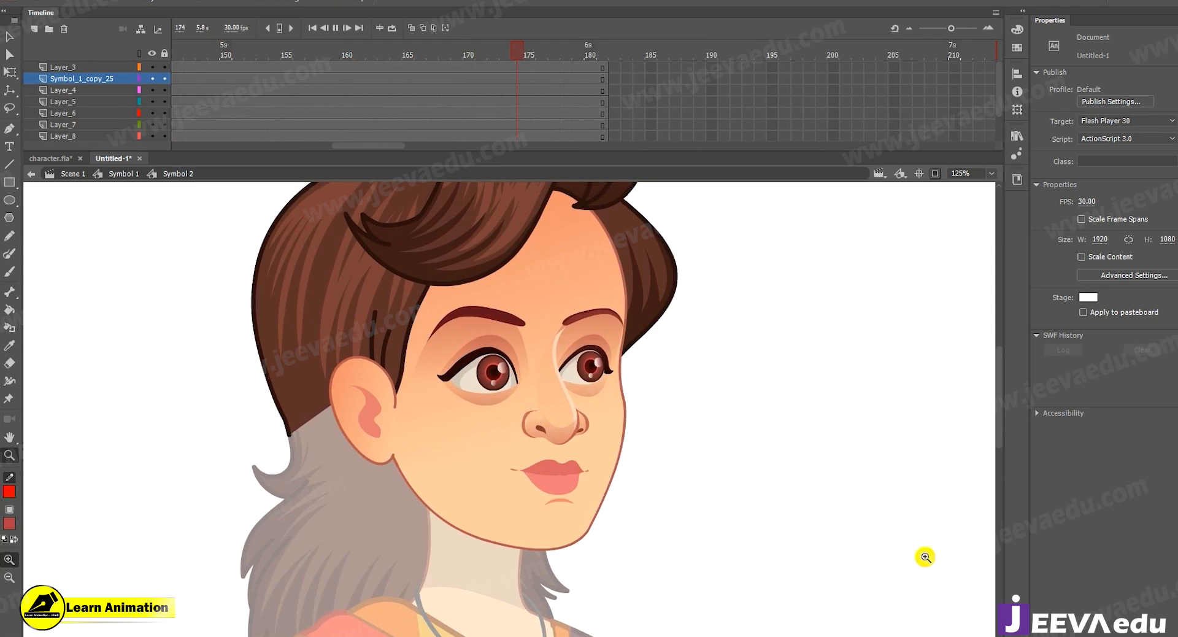
{"action": "left_click", "coordinate": [112, 175]}
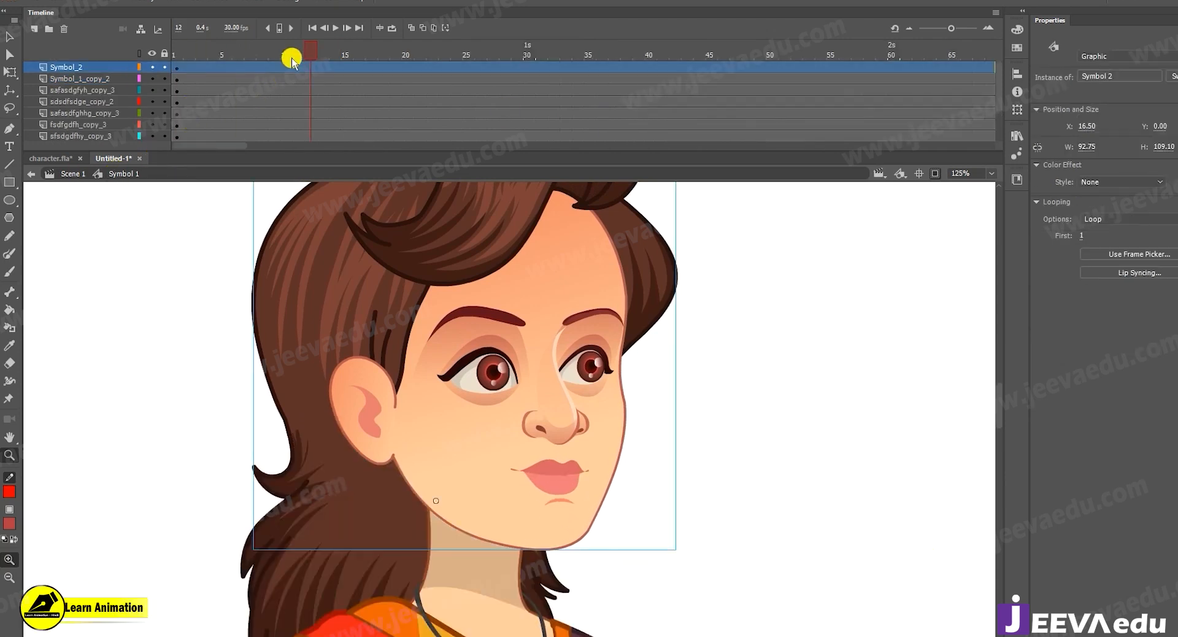
{"action": "key", "text": "Return"}
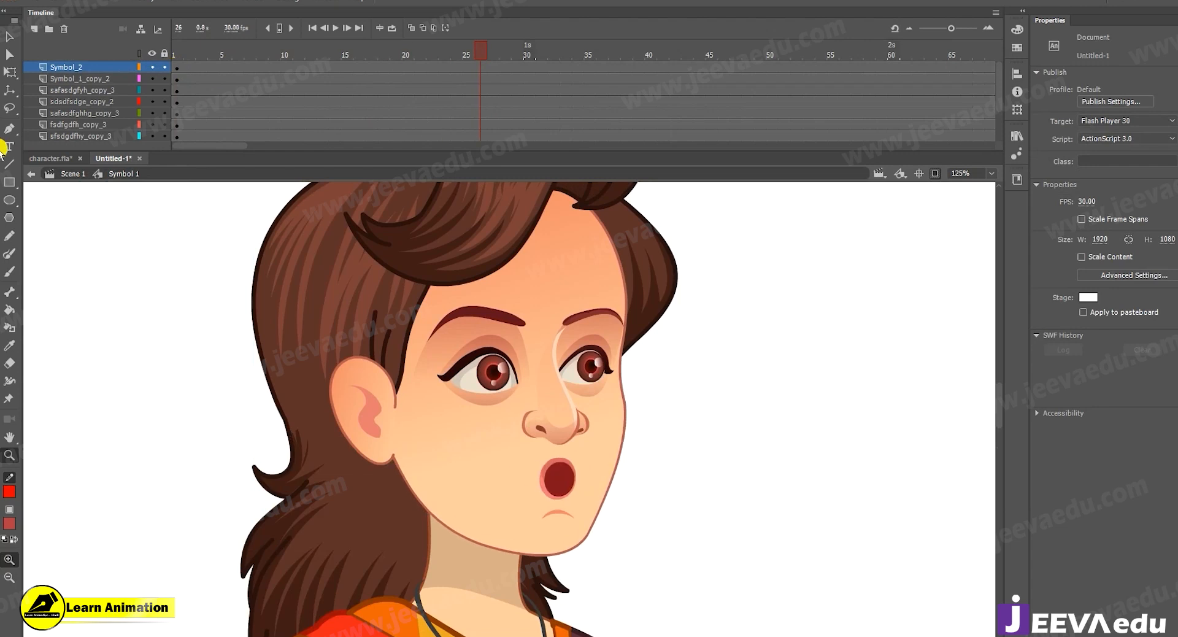
Copy the animated character from Scene 1, switch to character.fla and move its existing character toward the stage's left side.
{"action": "left_click", "coordinate": [58, 175]}
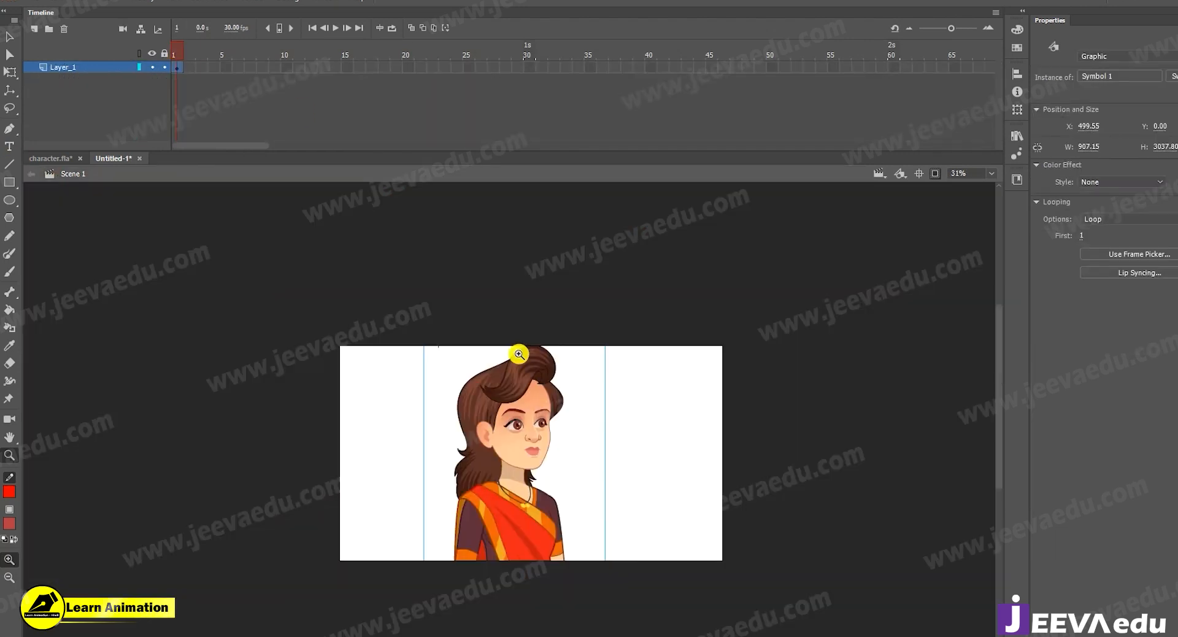
{"action": "left_click", "coordinate": [72, 158]}
{"action": "left_click_drag", "start_coordinate": [487, 365], "coordinate": [370, 364]}
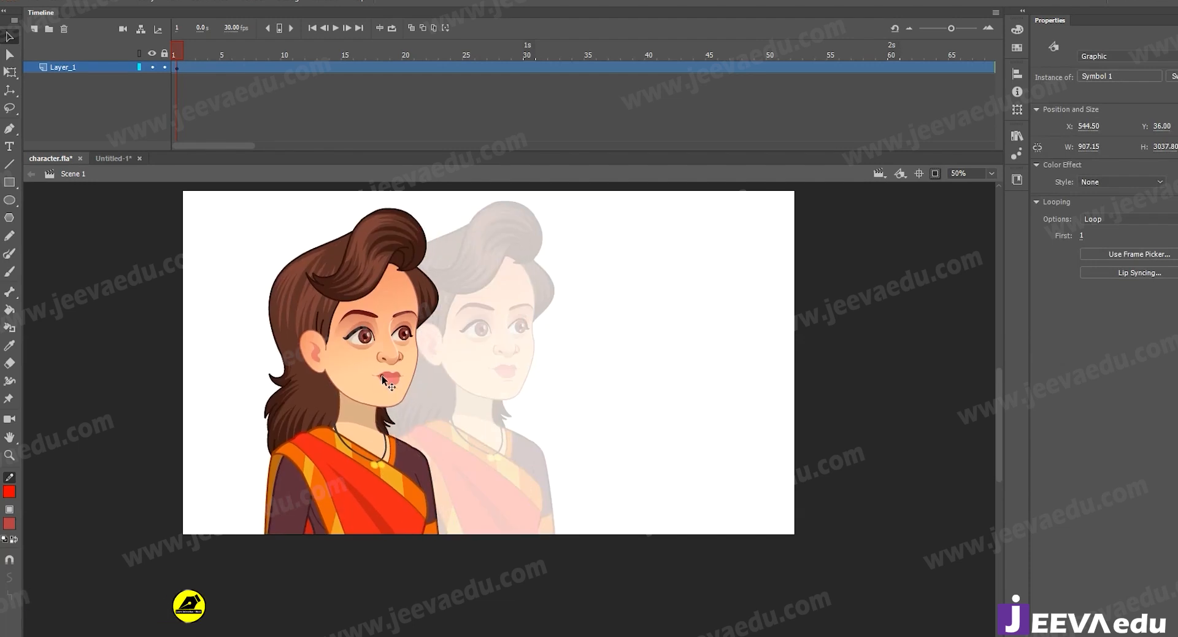
Paste the copied character into character.fla, putting duplicate library items into a folder, and place it to the right of the existing one.
{"action": "left_click", "coordinate": [561, 391]}
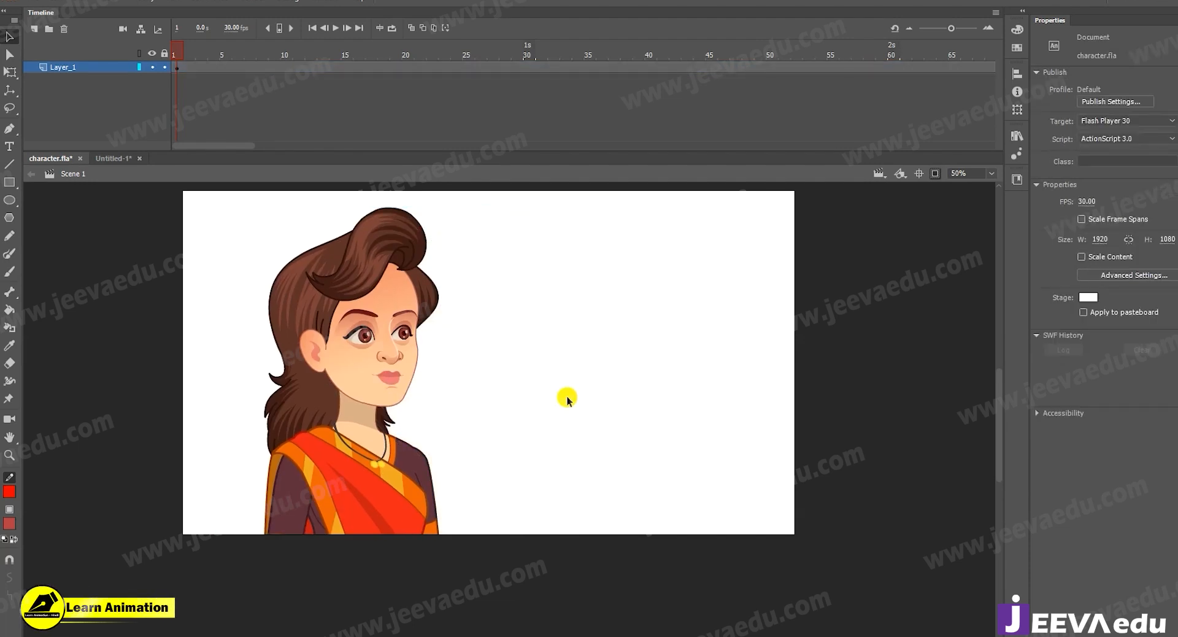
{"action": "key", "text": "ctrl+v"}
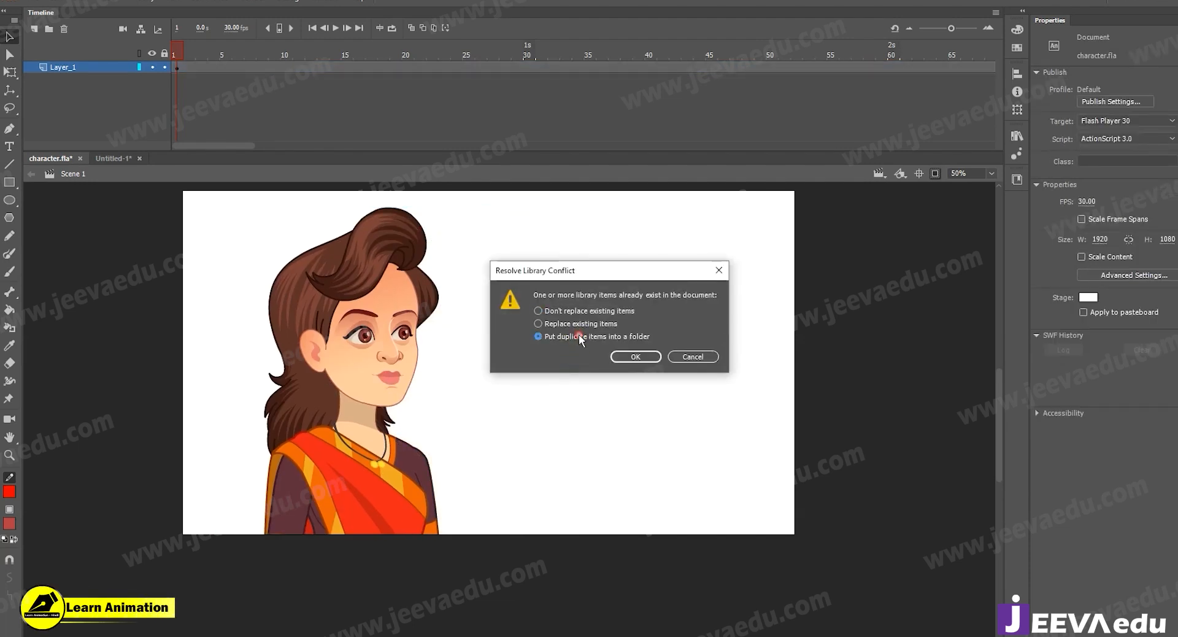
{"action": "left_click", "coordinate": [635, 356]}
{"action": "left_click_drag", "start_coordinate": [505, 360], "coordinate": [647, 404]}
Play back the main timeline to compare the lip movements of both characters up close.
{"action": "left_click", "coordinate": [530, 357]}
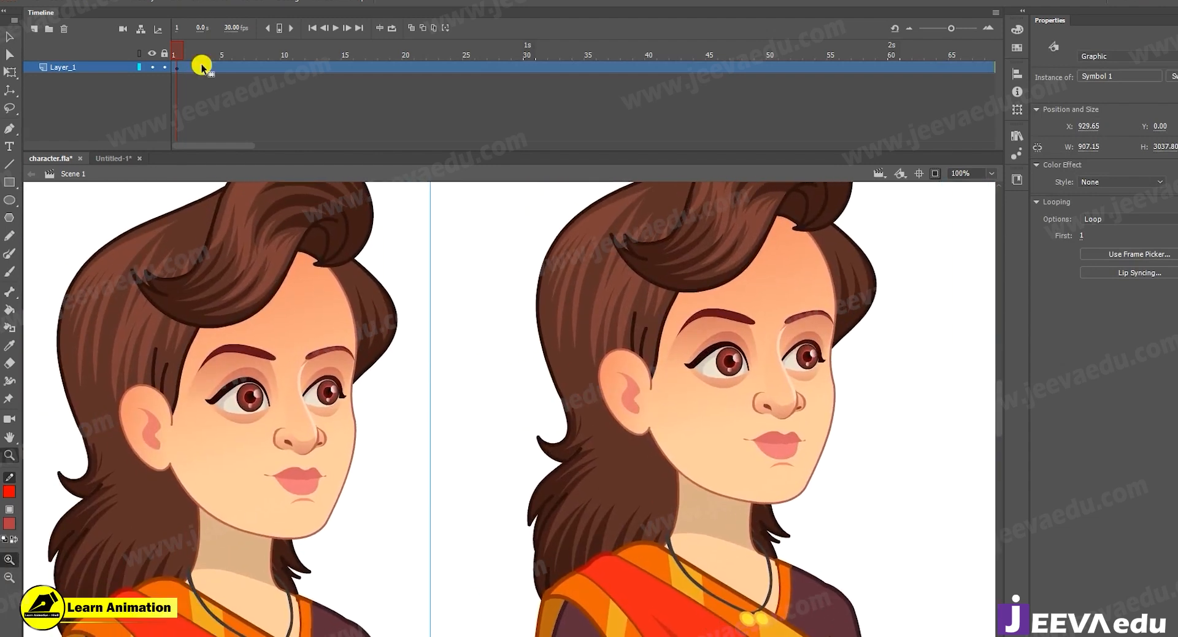
{"action": "left_click_drag", "start_coordinate": [186, 49], "coordinate": [460, 61]}
{"action": "key", "text": "Return"}
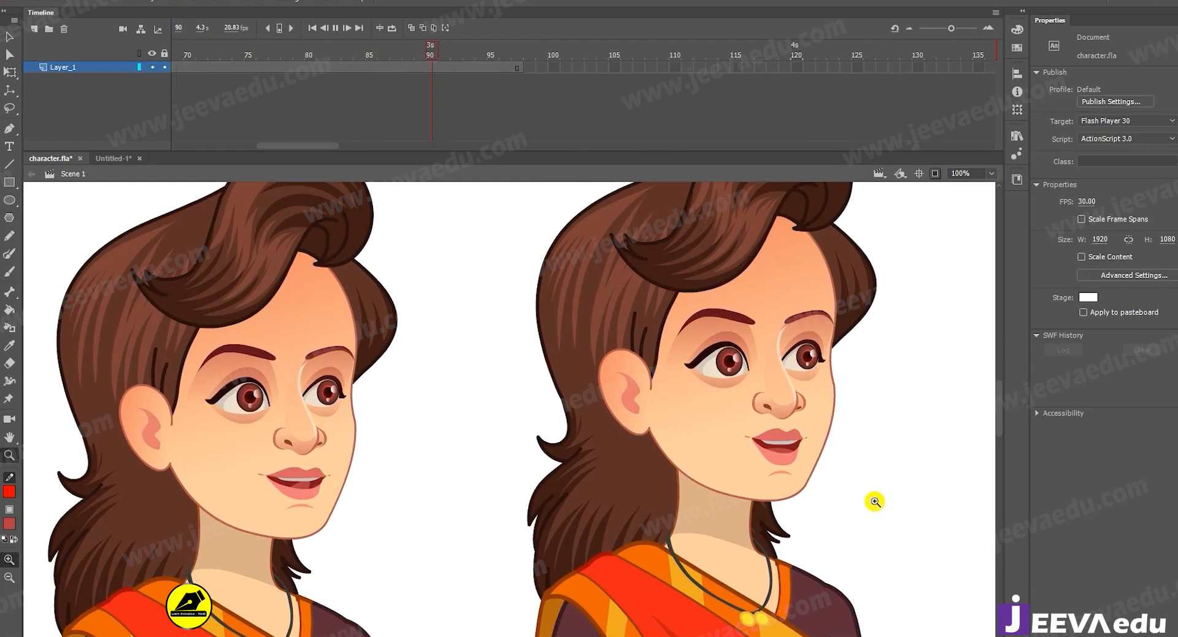
Test the movie to watch both talking characters in the preview player.
{"action": "left_click", "coordinate": [254, 2]}
{"action": "left_click", "coordinate": [296, 216]}
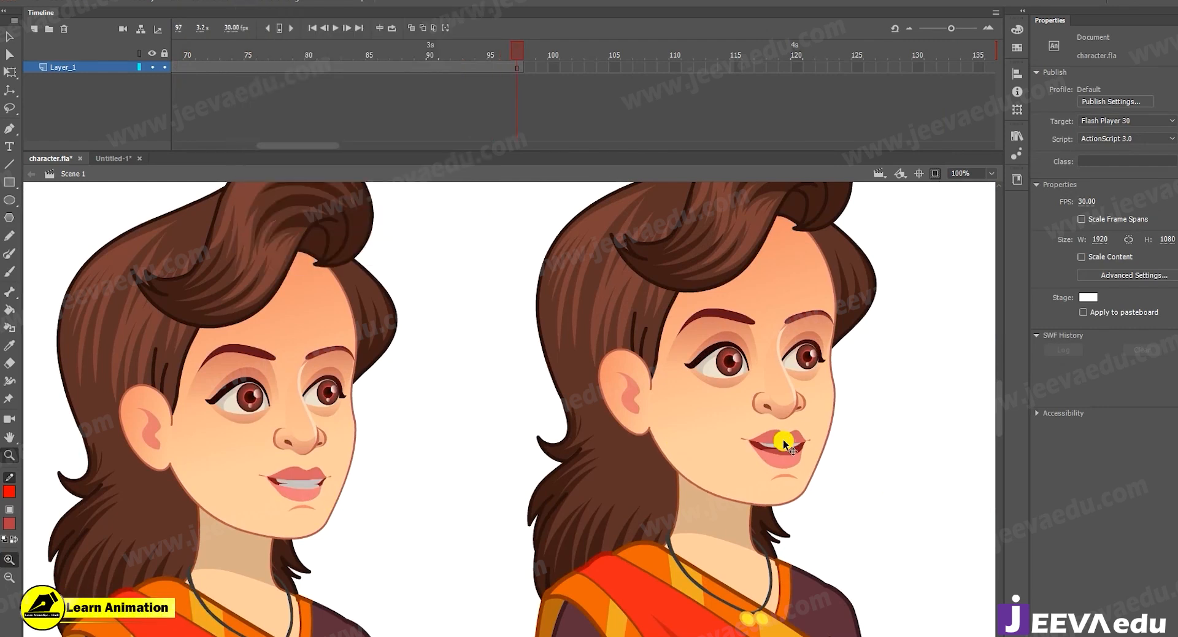
{"action": "key", "text": "ctrl+Return"}
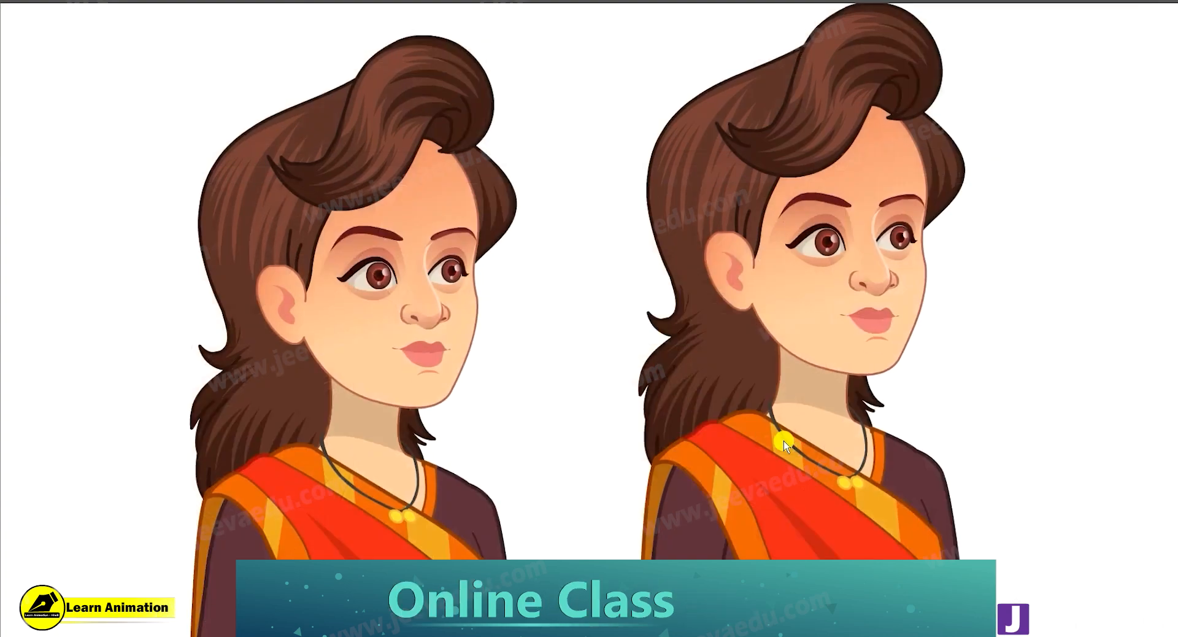